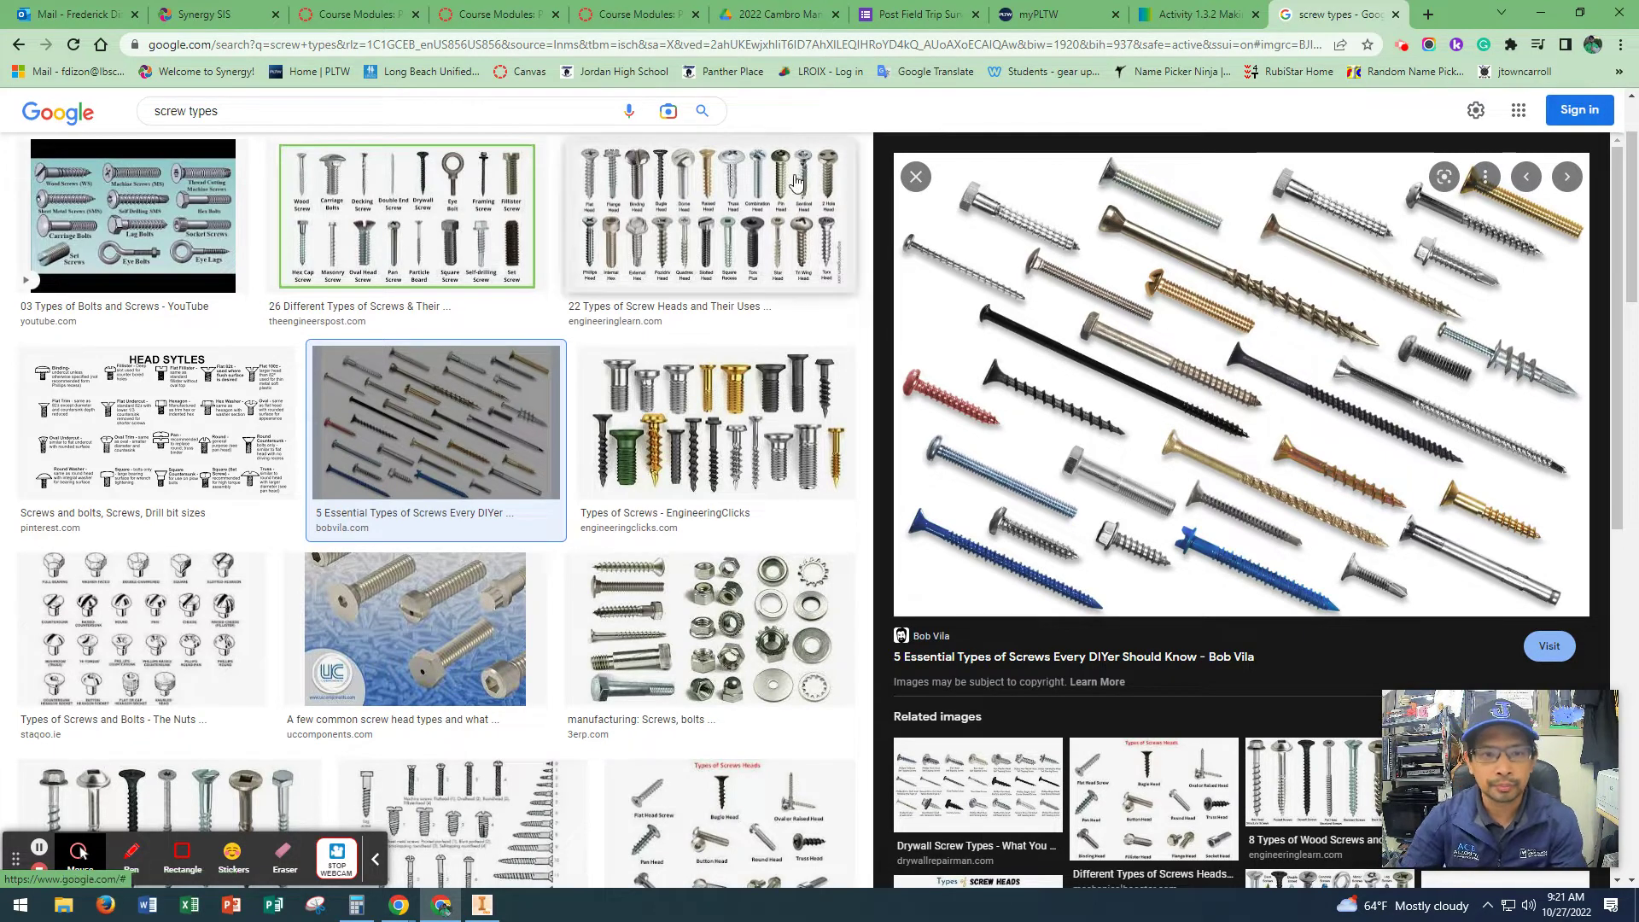
# Search Google Images for "counterbore hole" in place of the current screw types query.
pyautogui.click(157, 119)
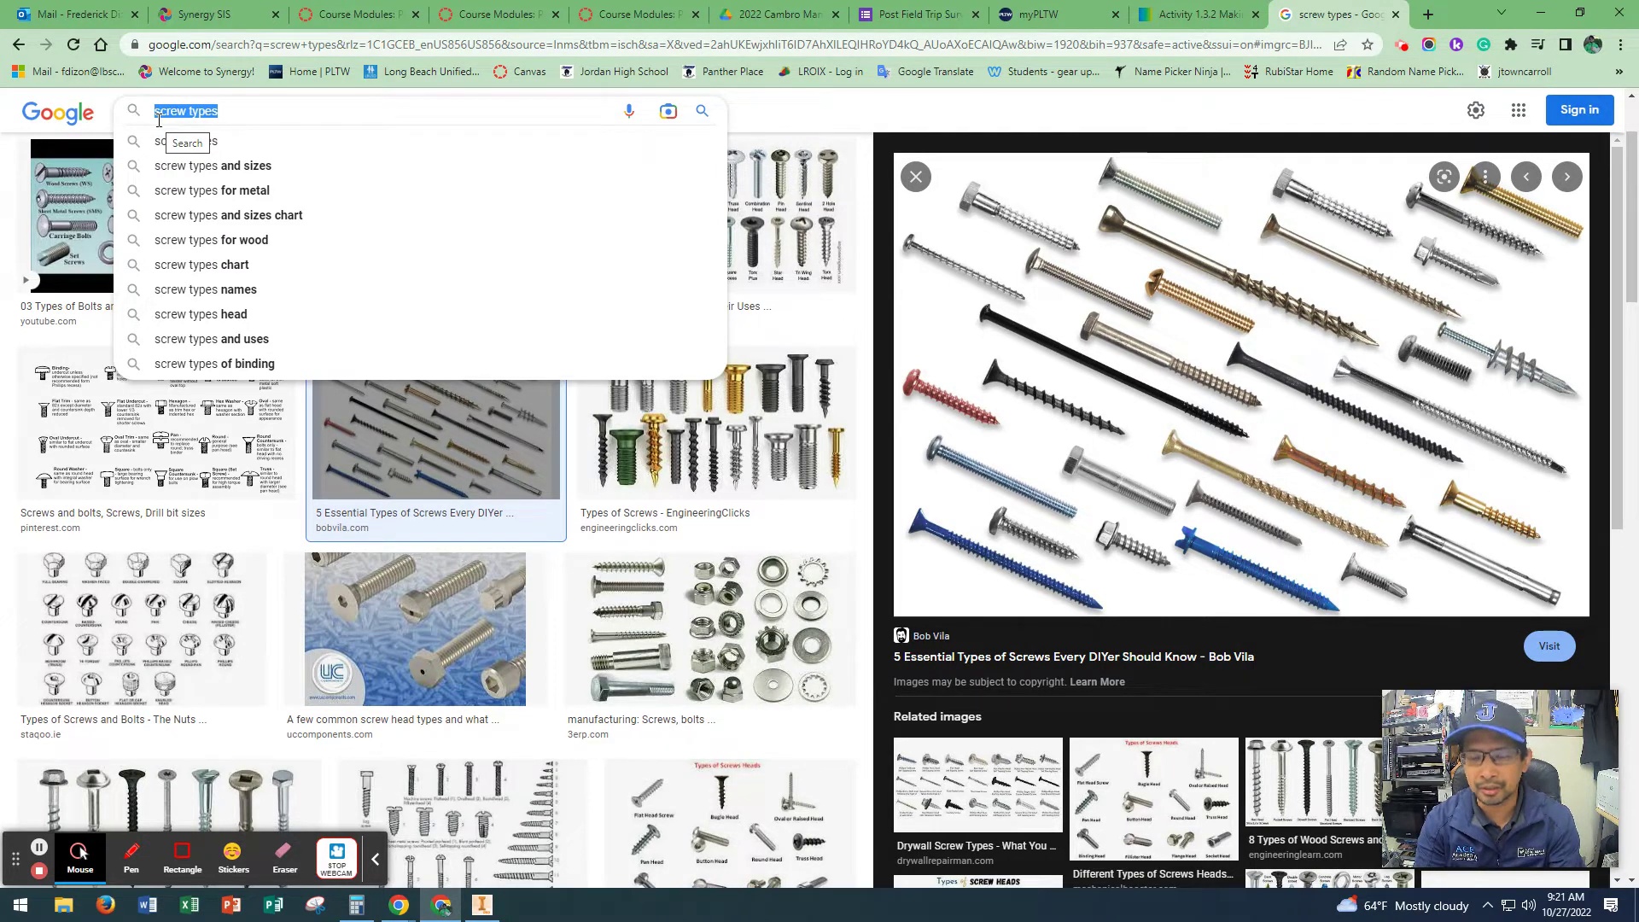
pyautogui.write('counter')
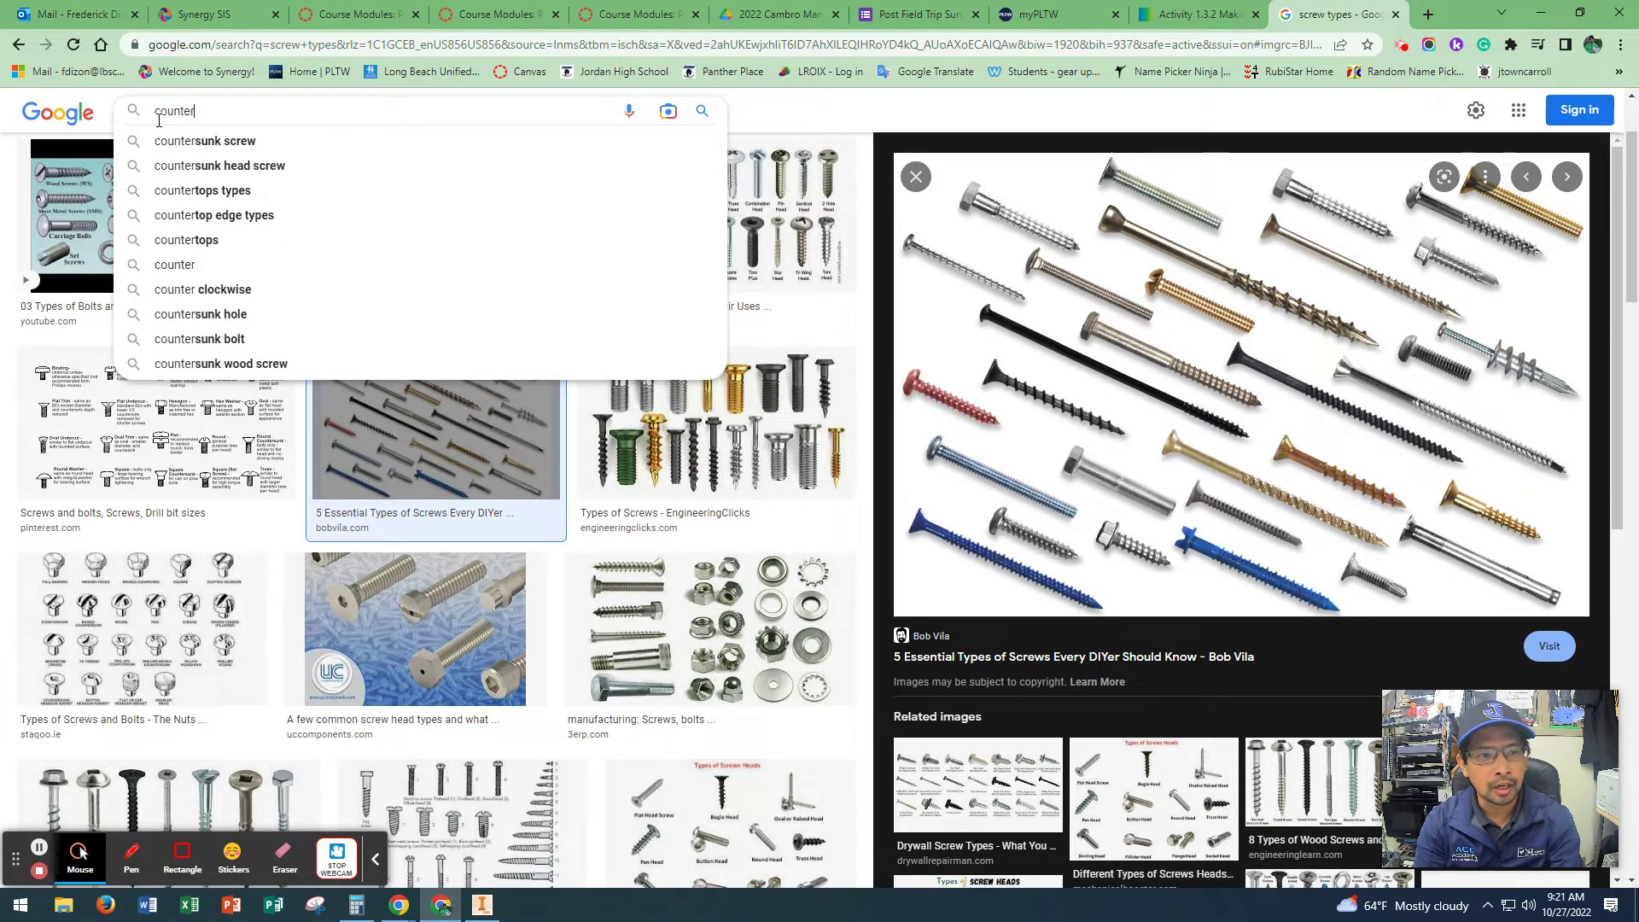
pyautogui.write('bore')
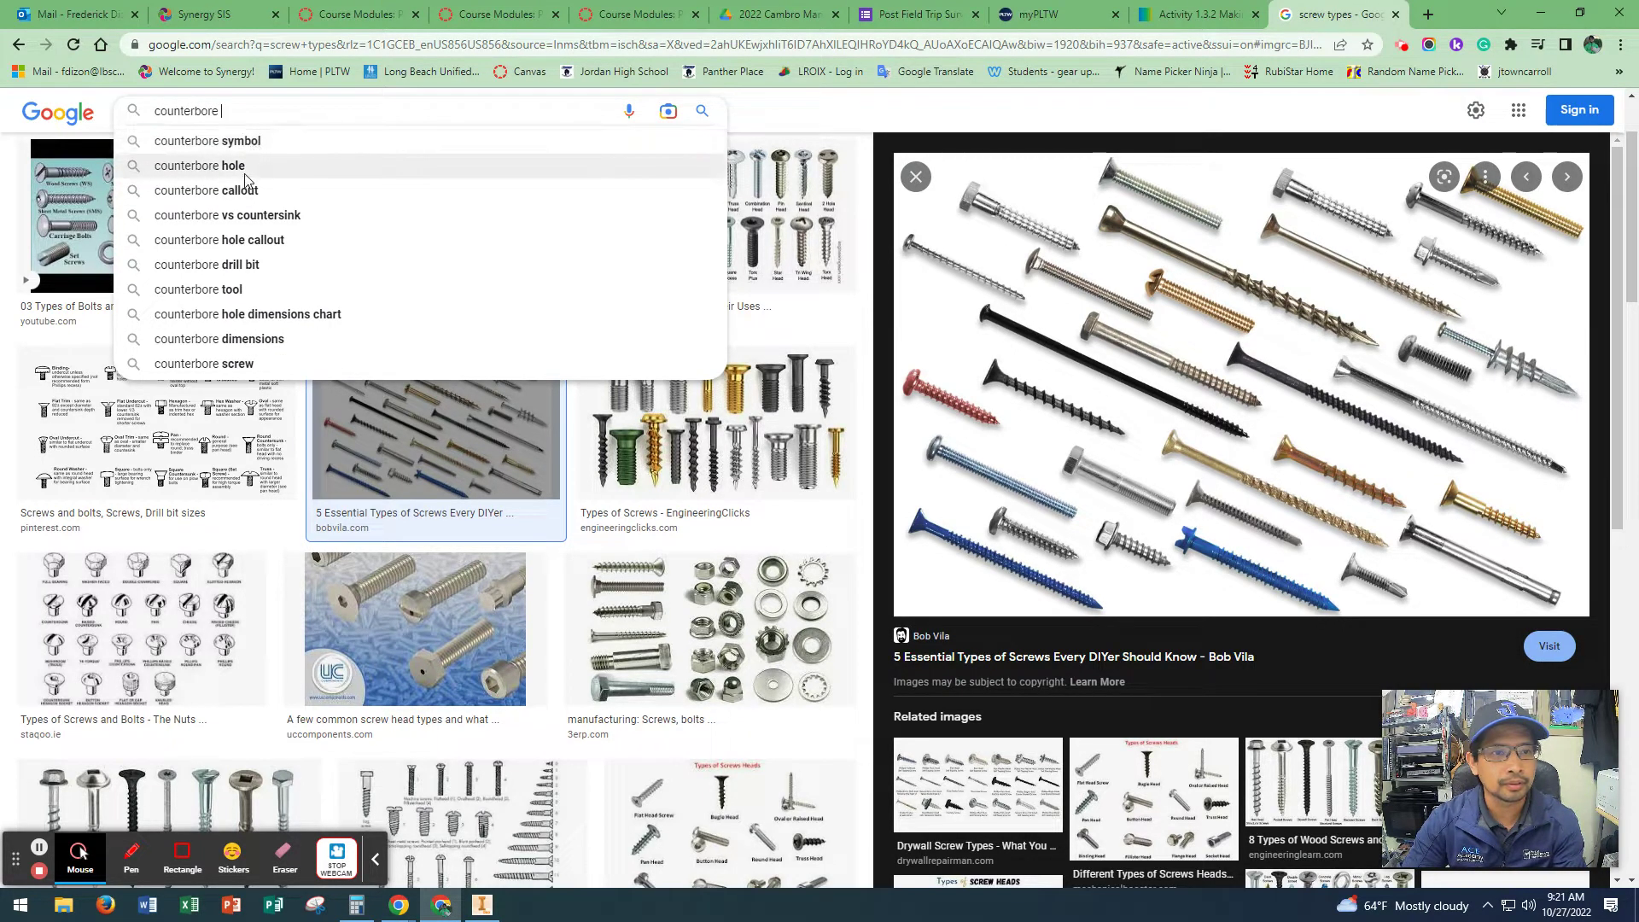
pyautogui.click(244, 166)
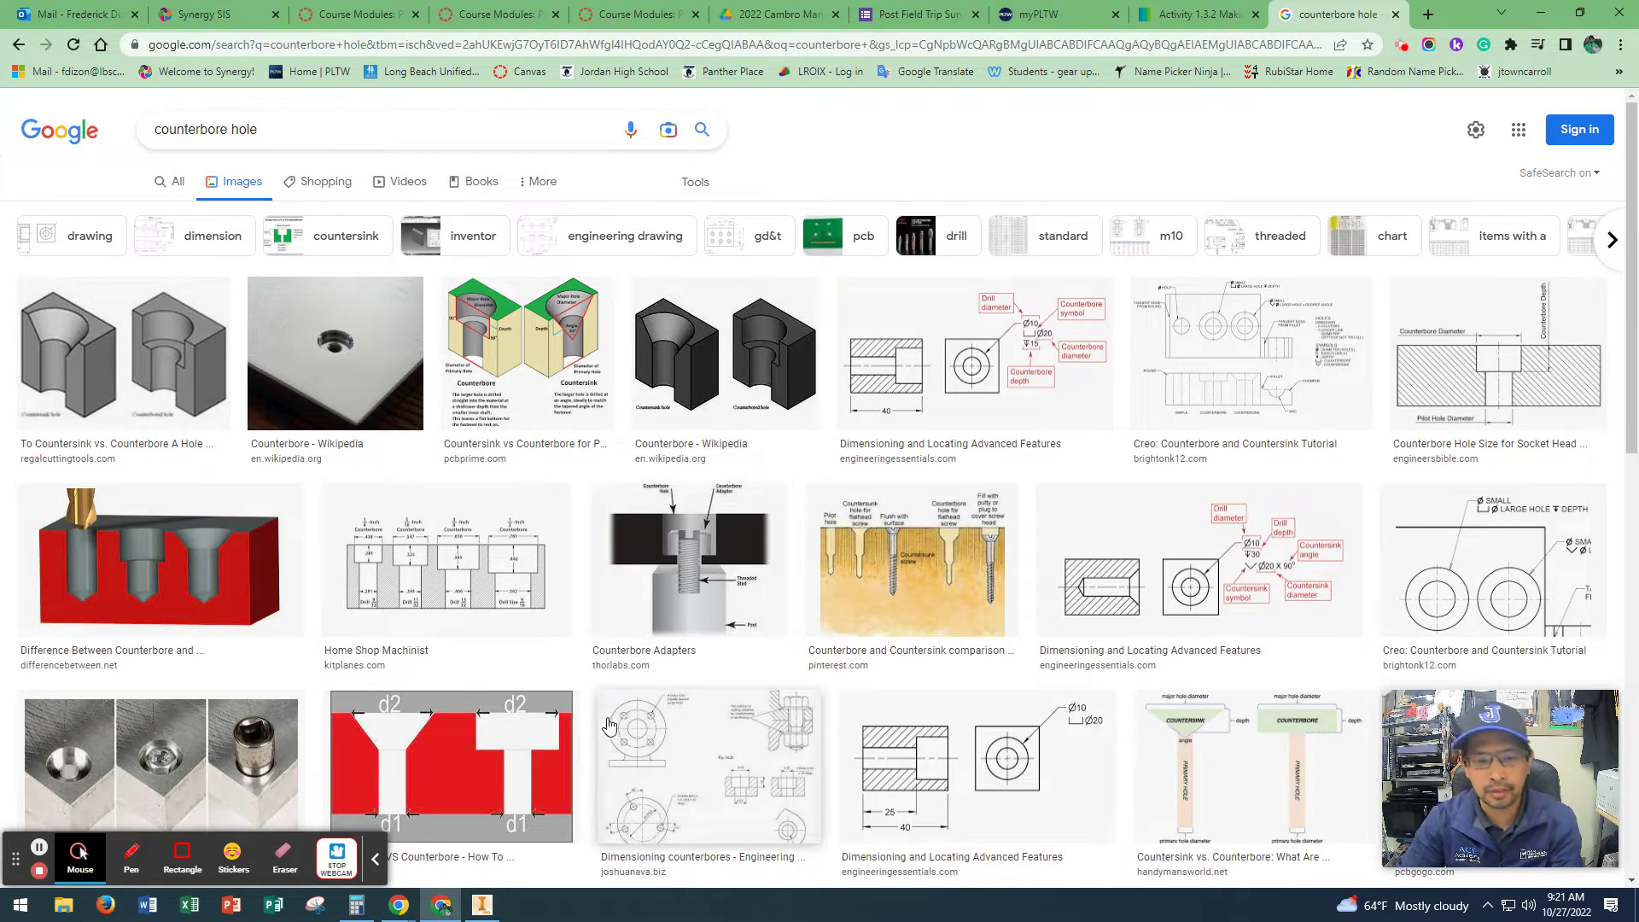
# Switch to Autodesk Inventor and close both open parts, discarding the changes to Part2.
pyautogui.click(494, 917)
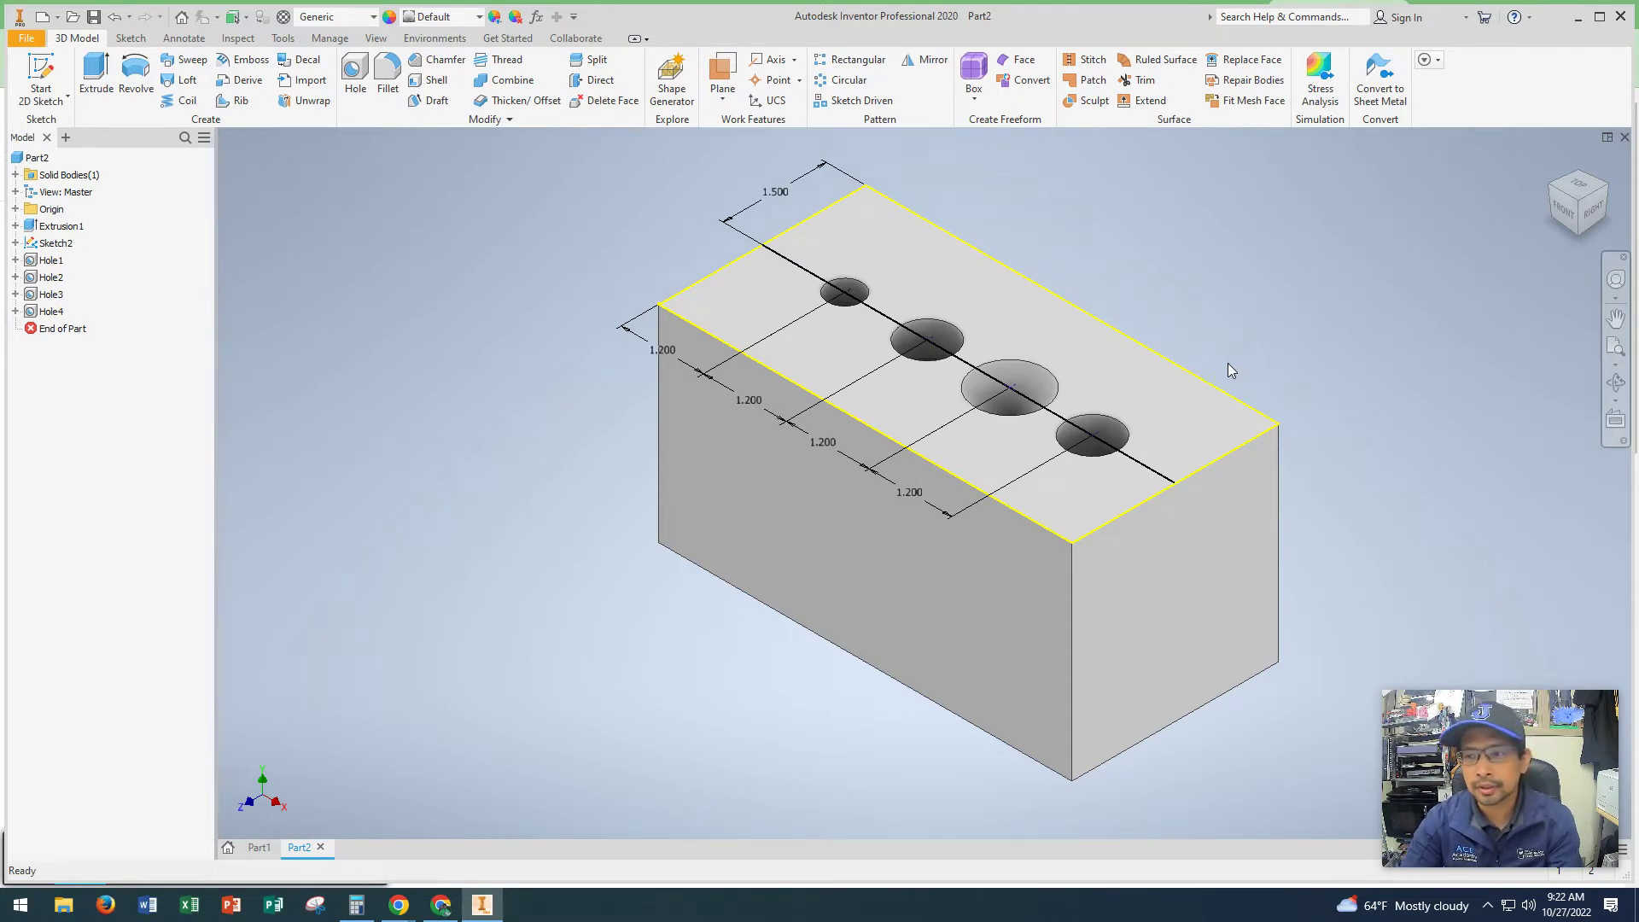
pyautogui.click(1624, 138)
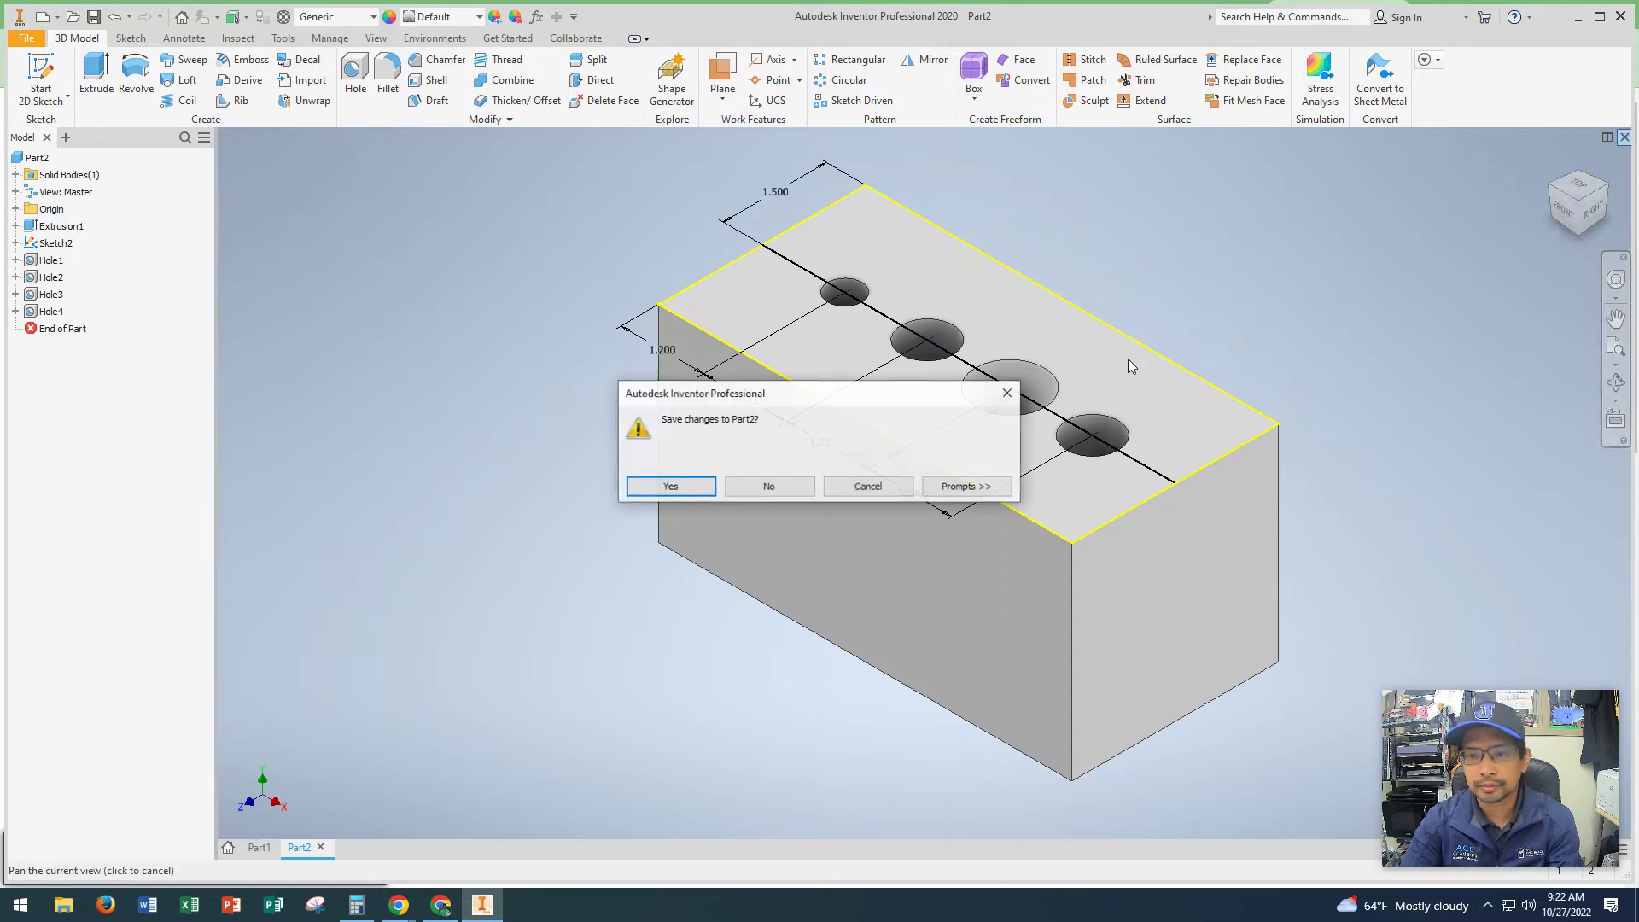
pyautogui.click(787, 493)
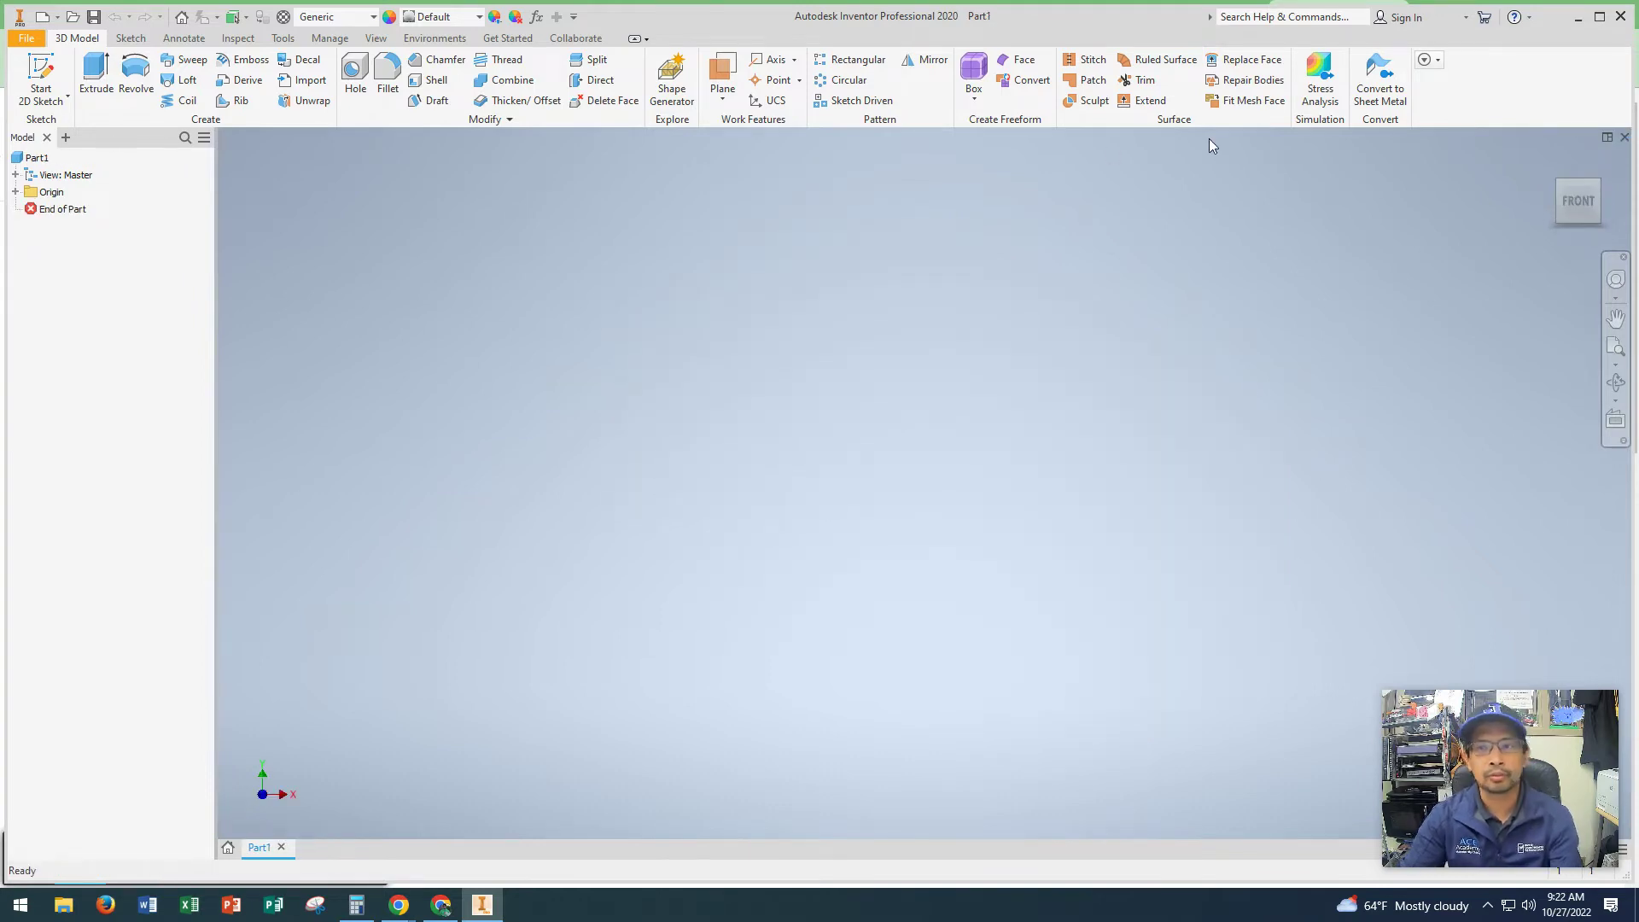
pyautogui.click(1624, 137)
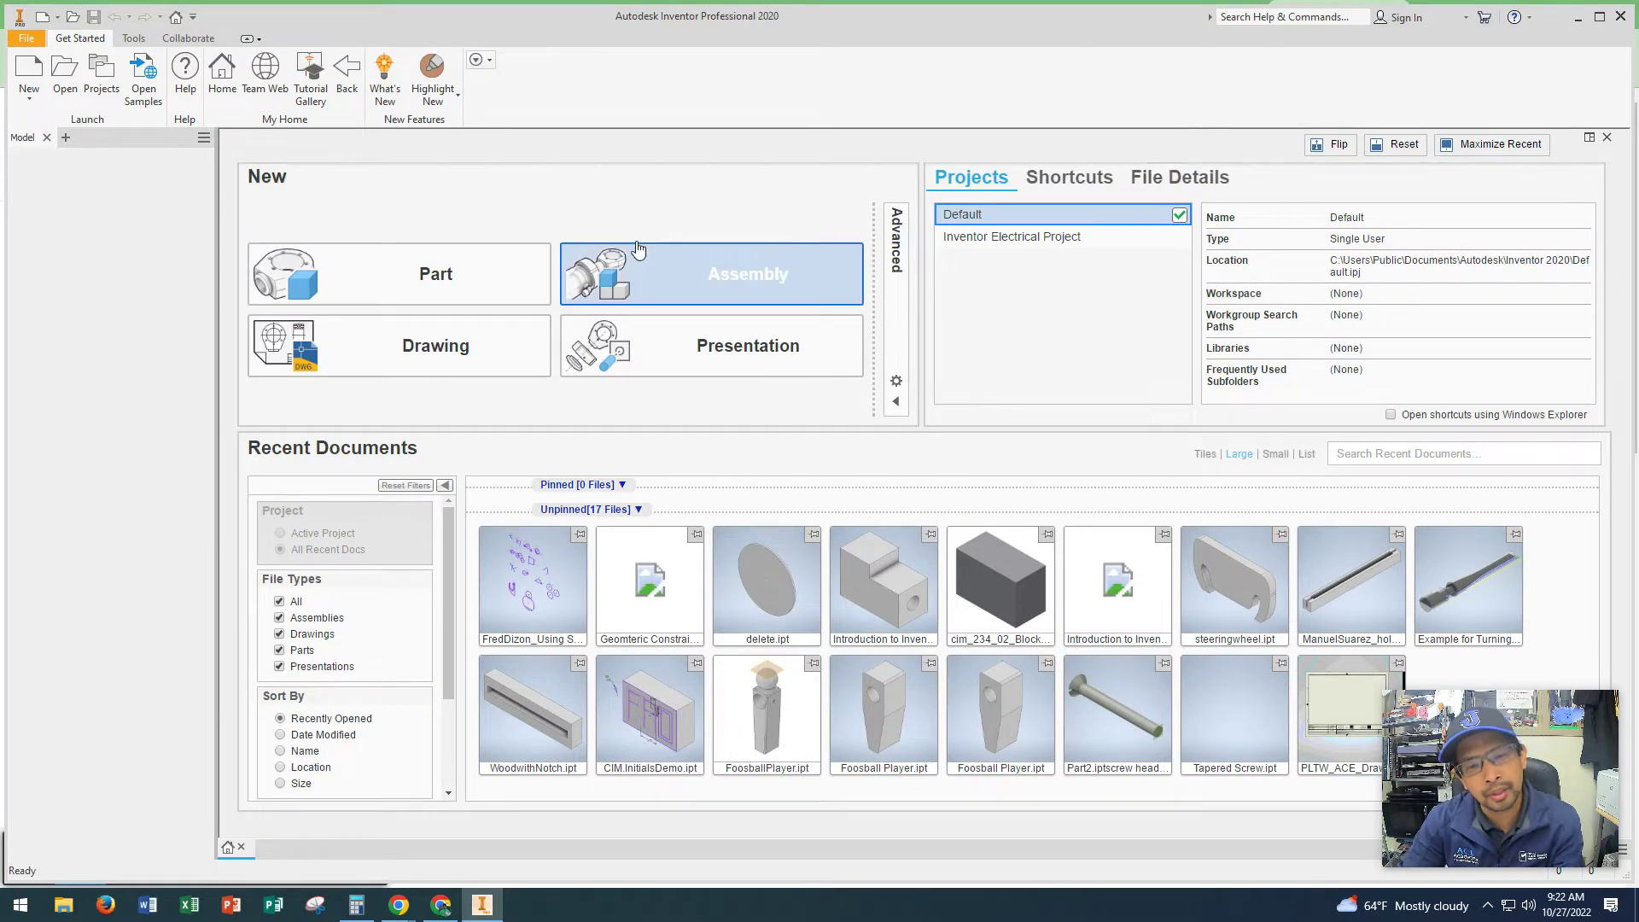
# Create a new part and start a 2D sketch on the front origin plane.
pyautogui.click(451, 277)
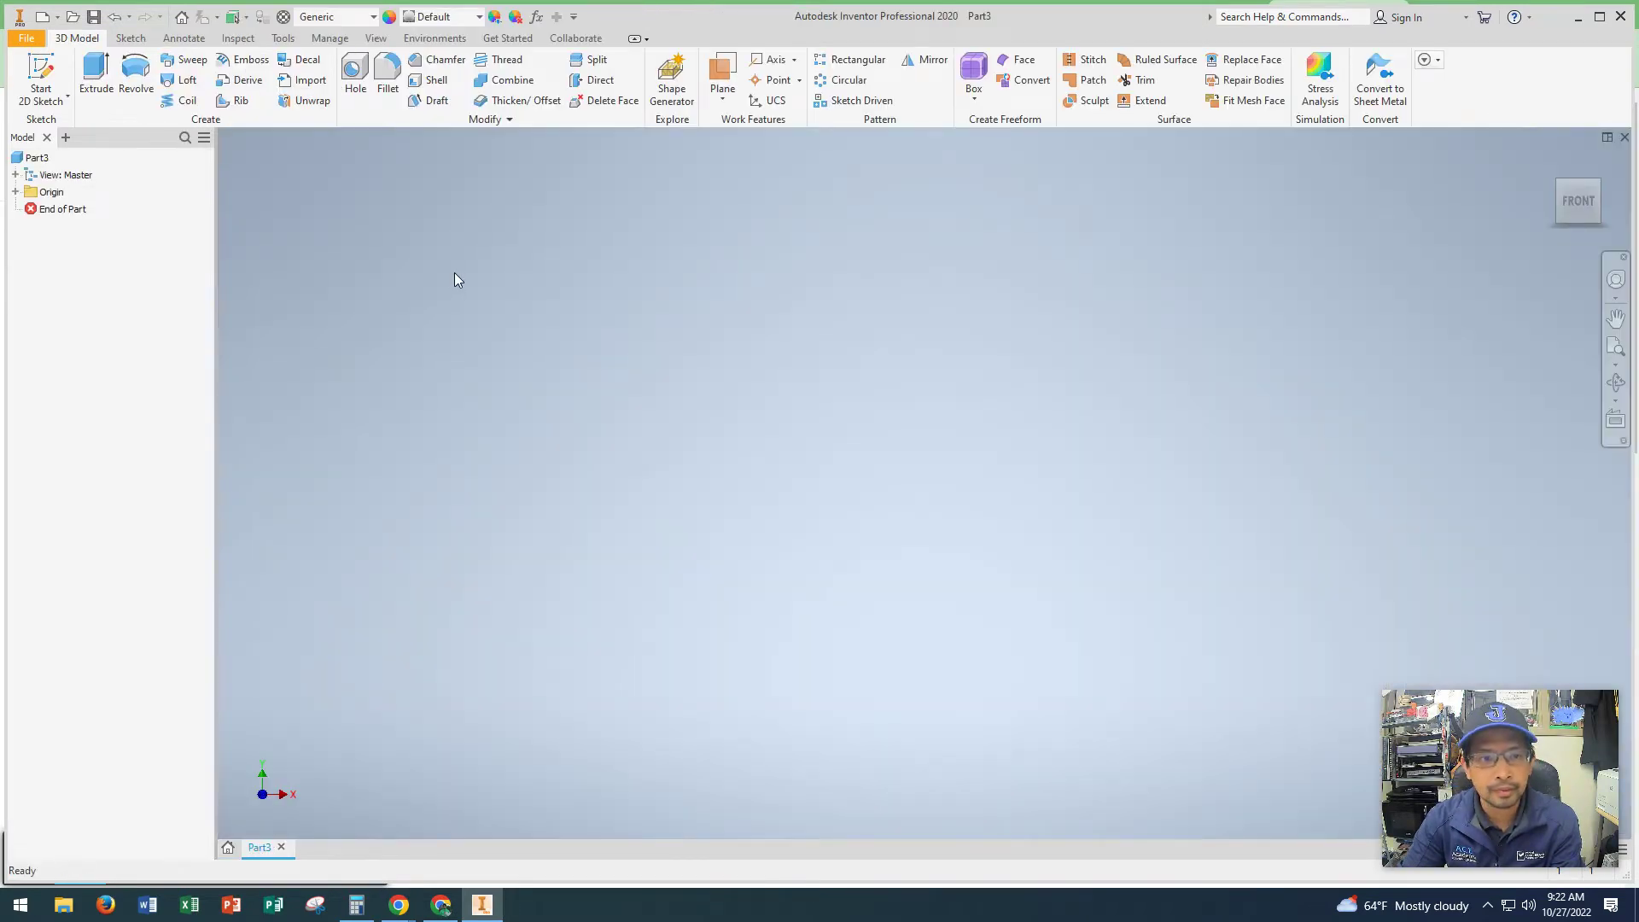
pyautogui.click(50, 72)
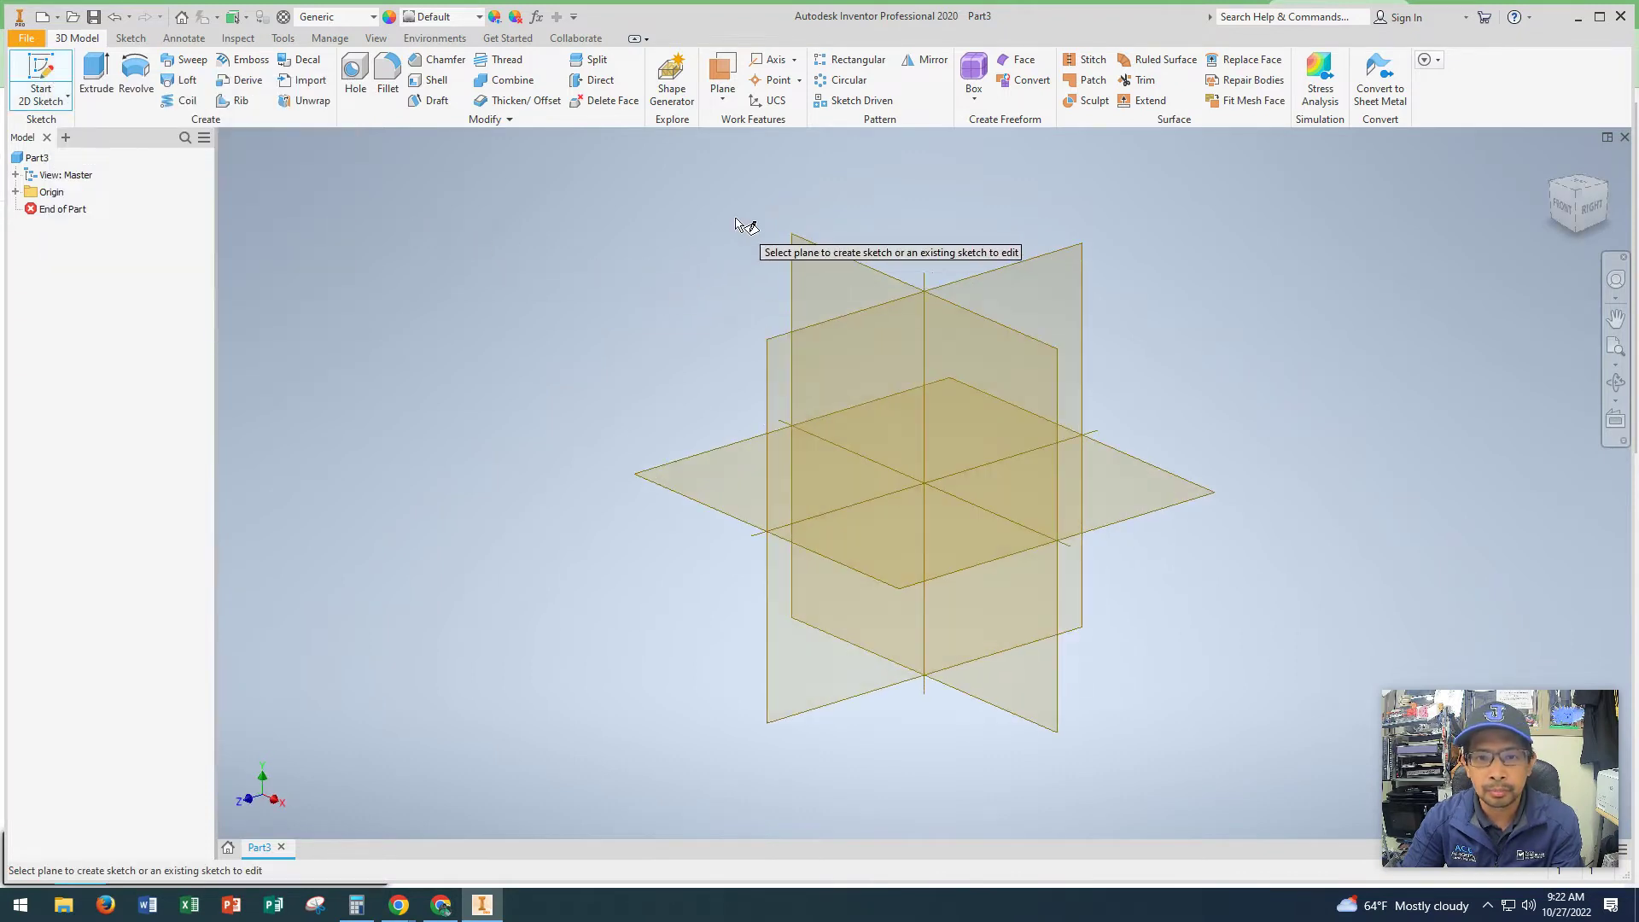
pyautogui.click(813, 263)
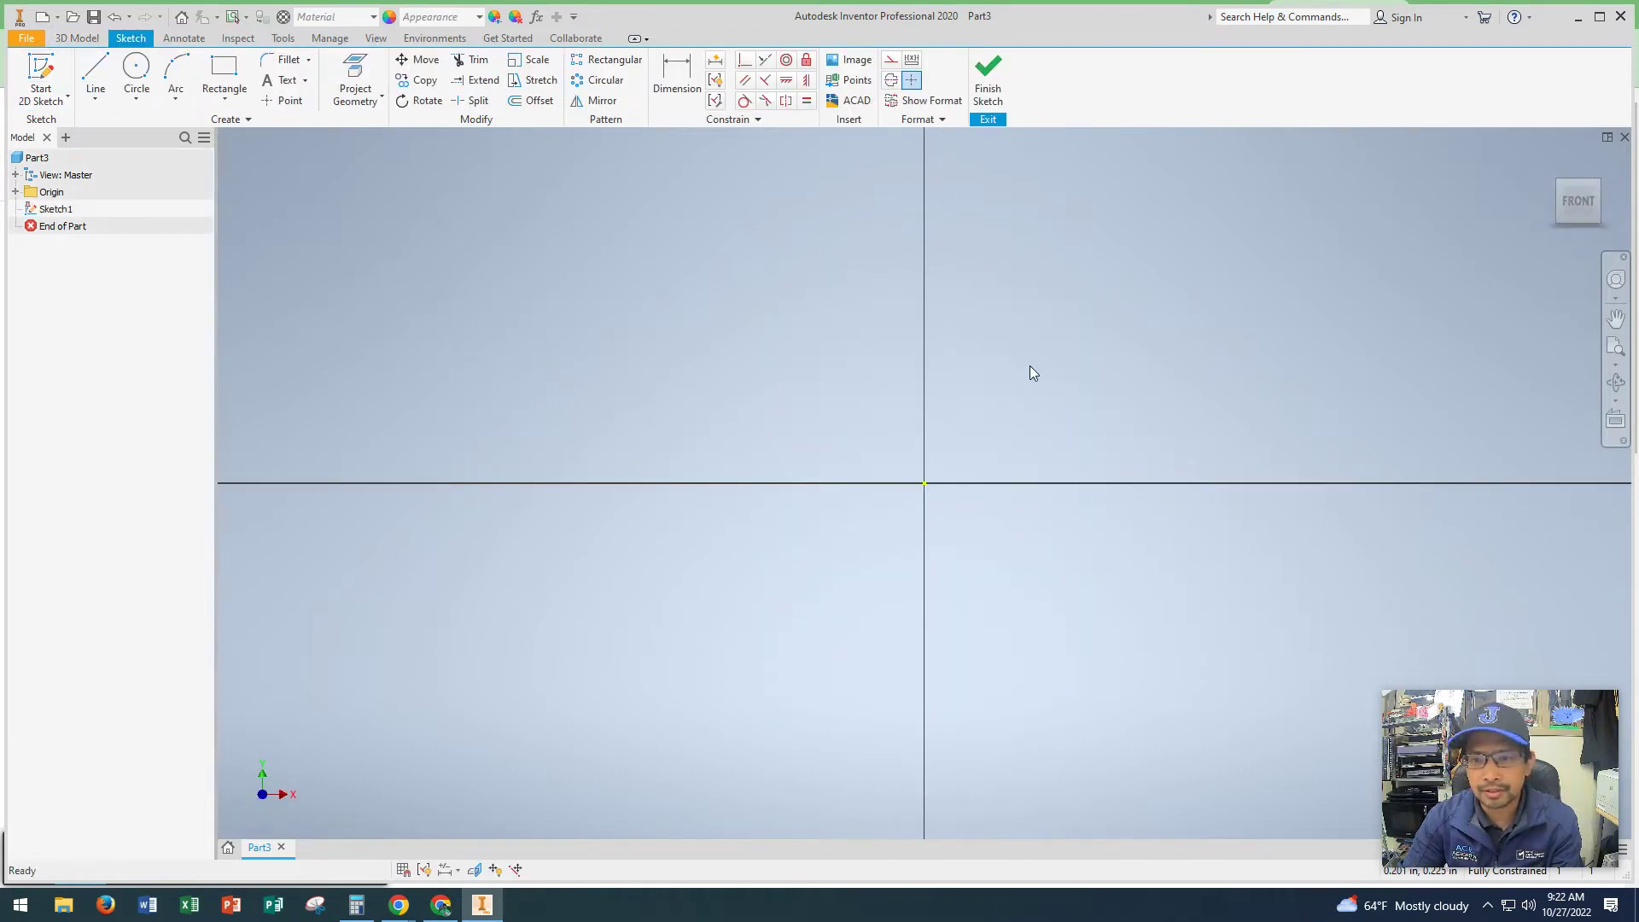
# Sketch a two-point rectangle about 1.22 in wide and 0.71 in high, with its lower-left corner on the origin.
pyautogui.moveTo(1028, 370); pyautogui.dragTo(745, 471, button='middle')
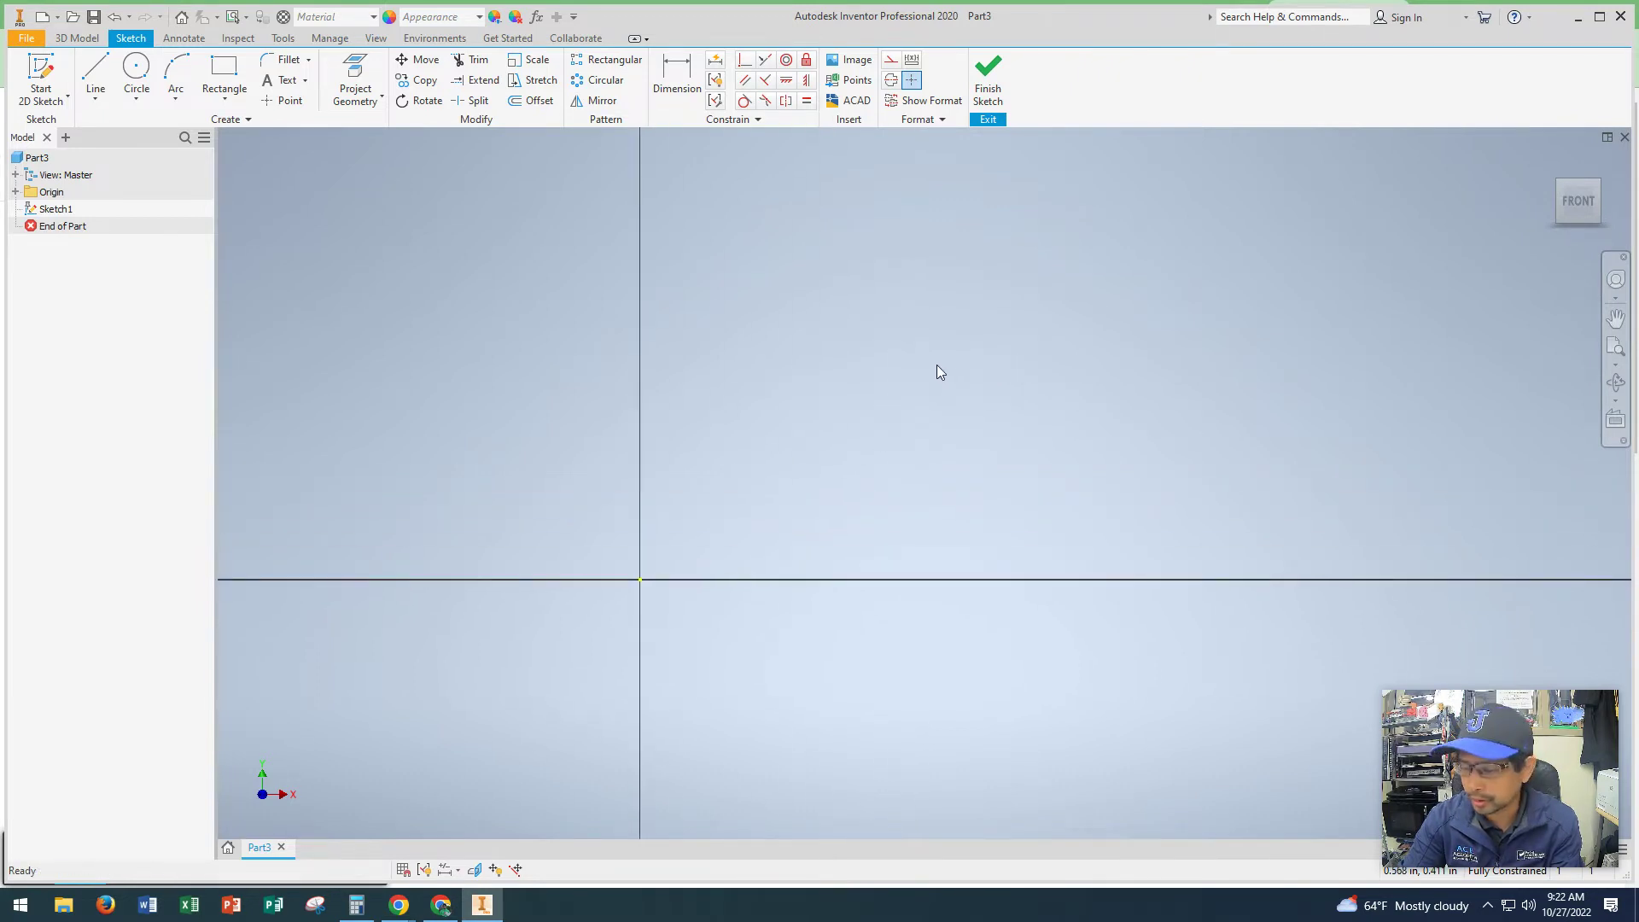
pyautogui.moveTo(925, 366); pyautogui.dragTo(839, 423, button='middle')
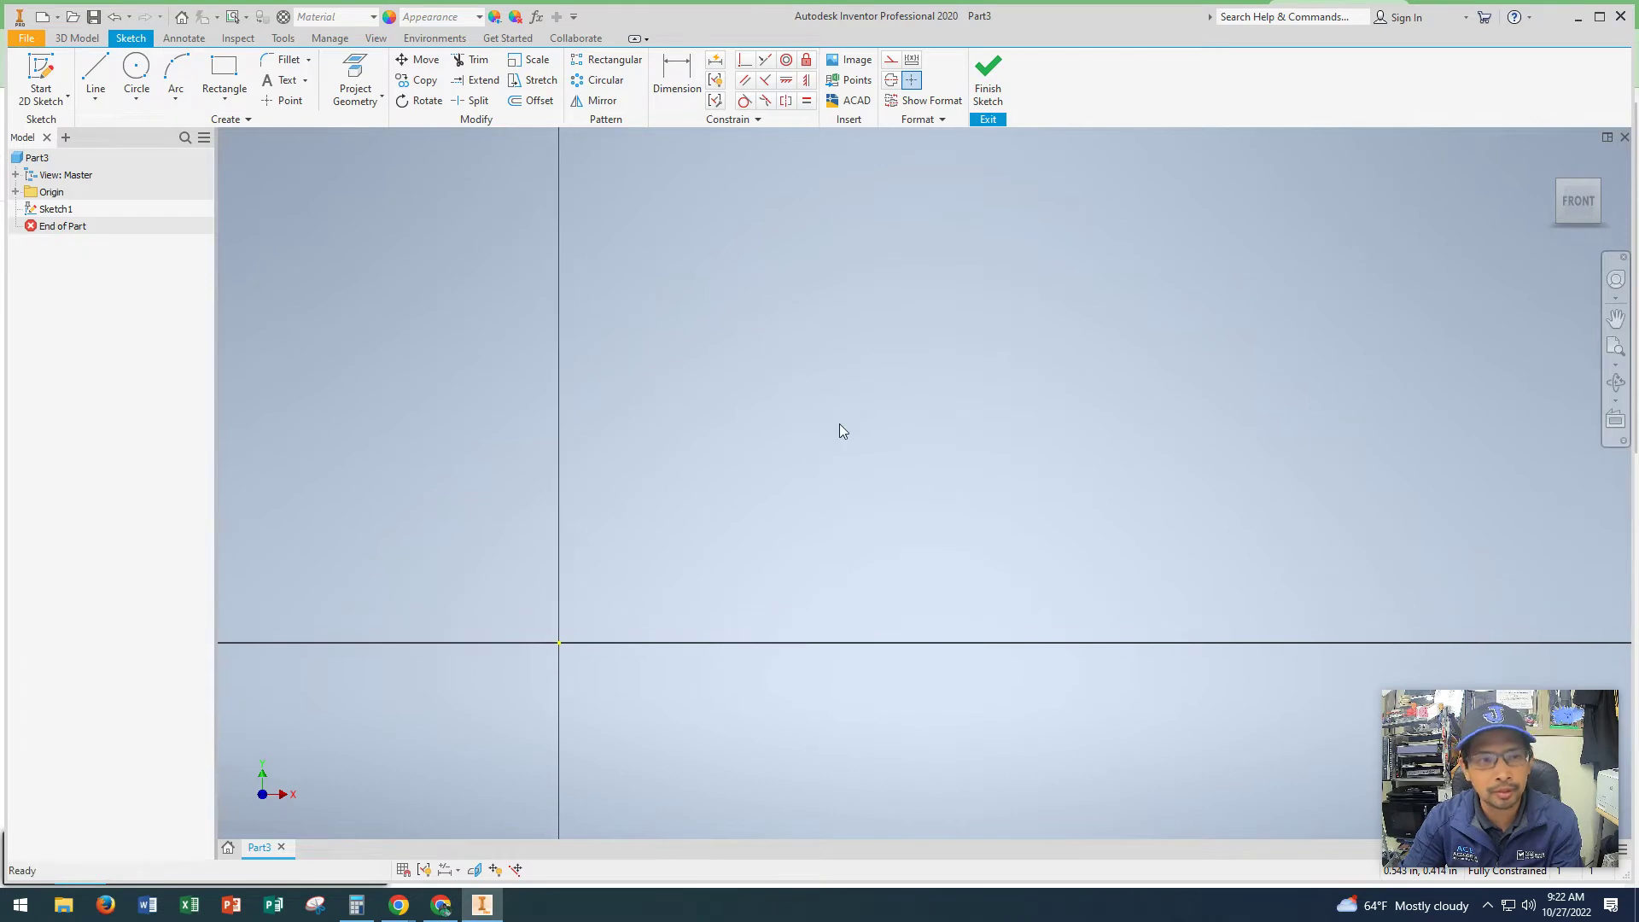
pyautogui.click(225, 75)
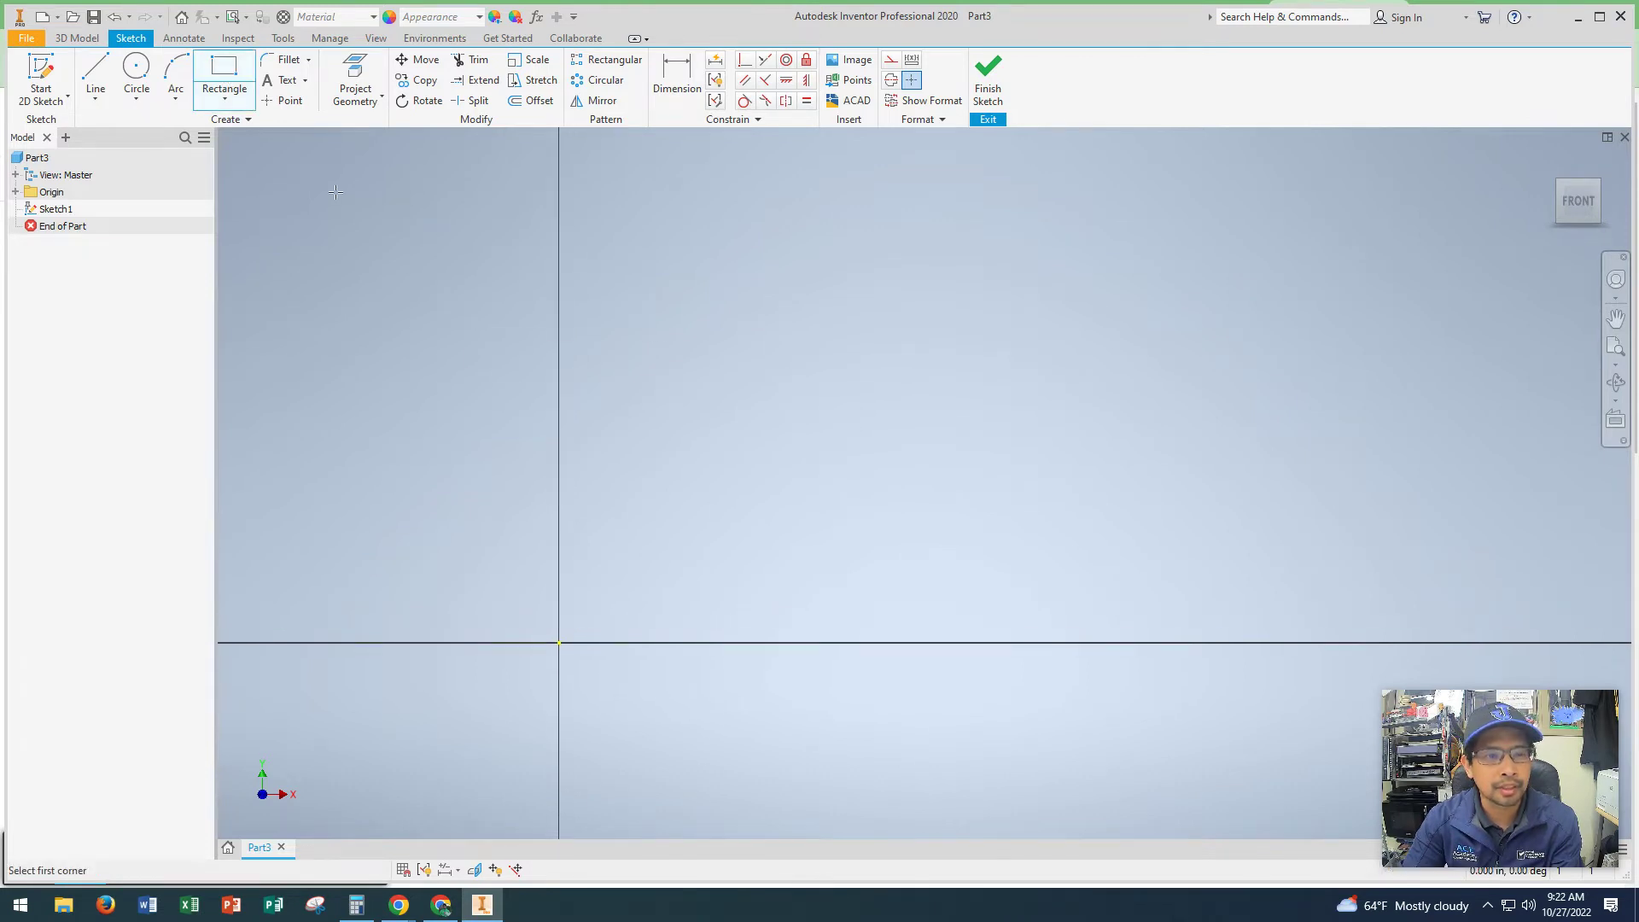
pyautogui.click(559, 642)
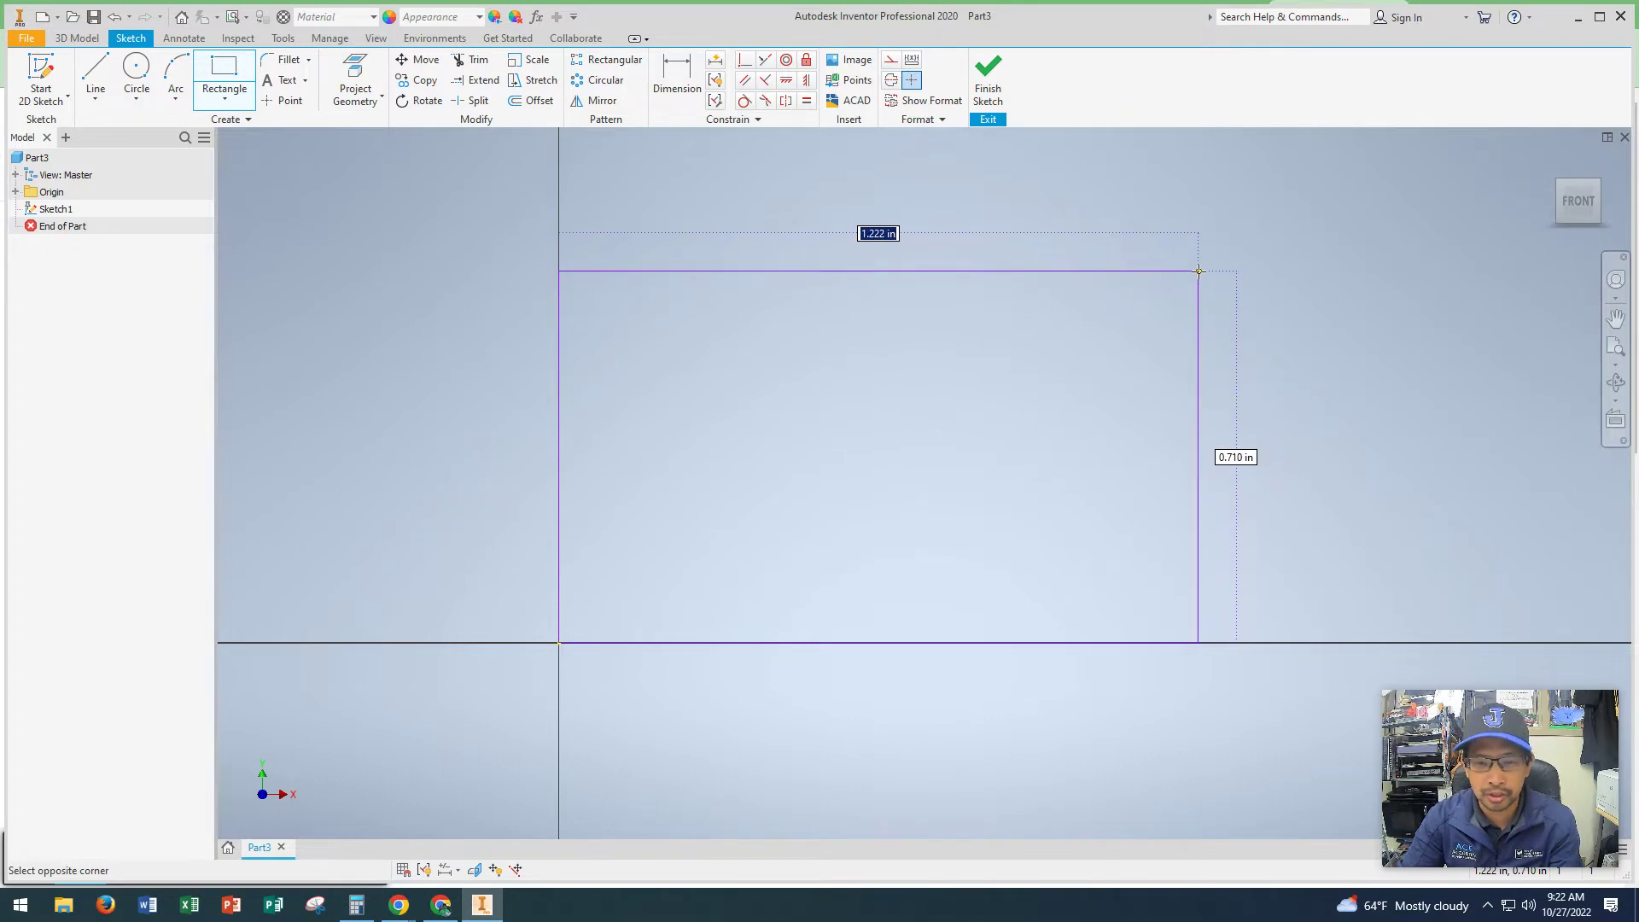
pyautogui.click(1199, 271)
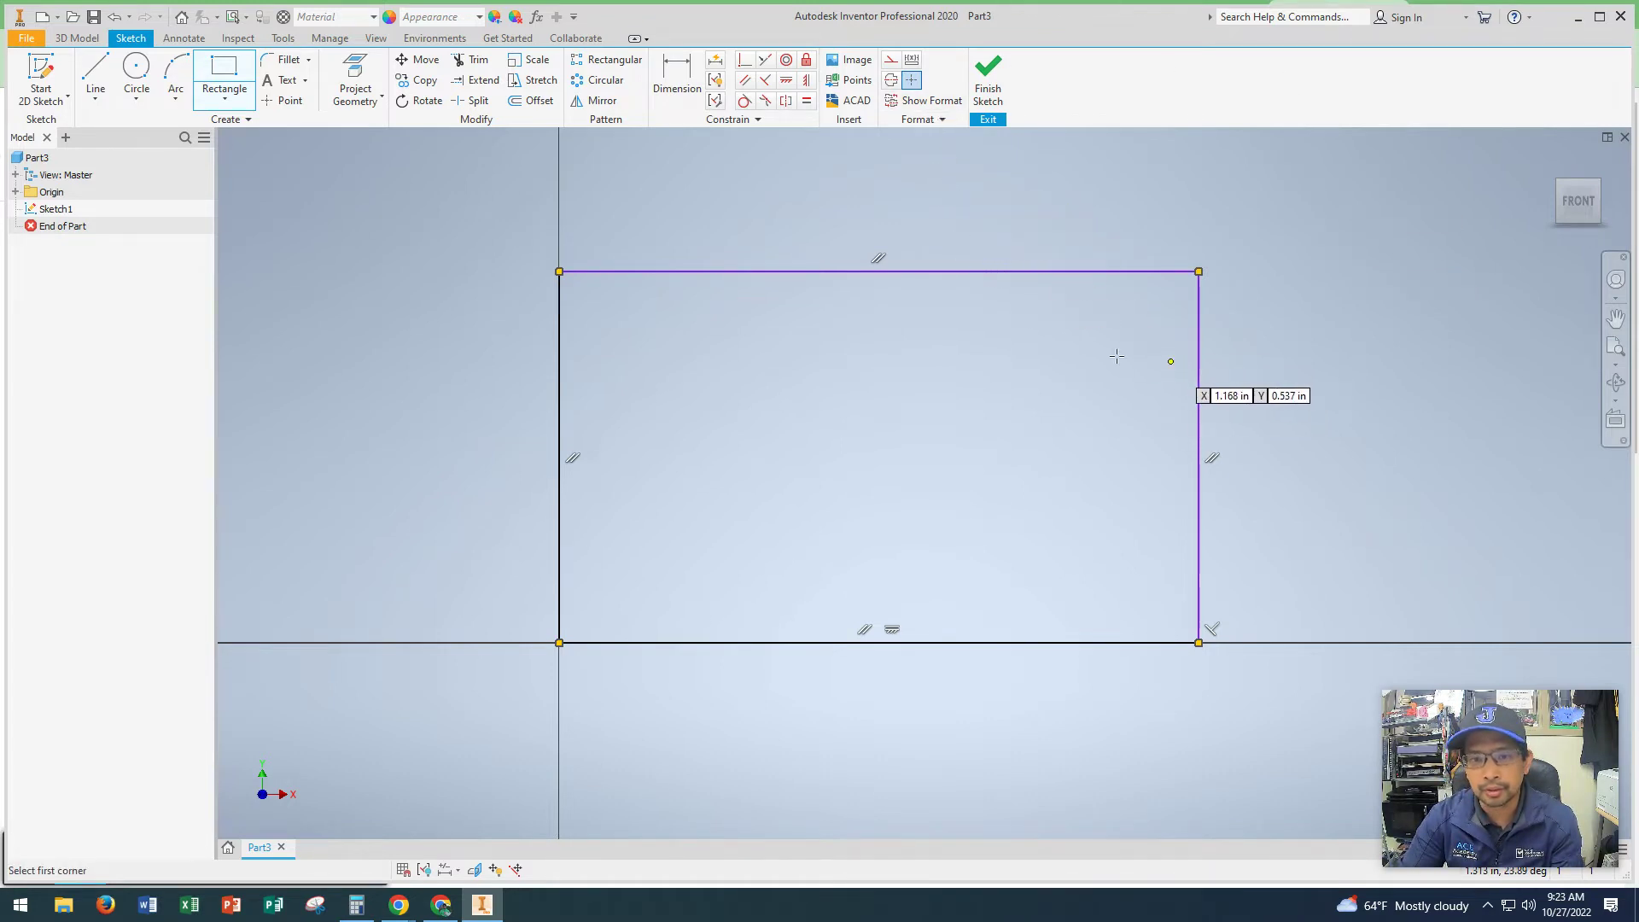
# Dimension the rectangle's top edge and set its width to 6 in.
pyautogui.click(674, 85)
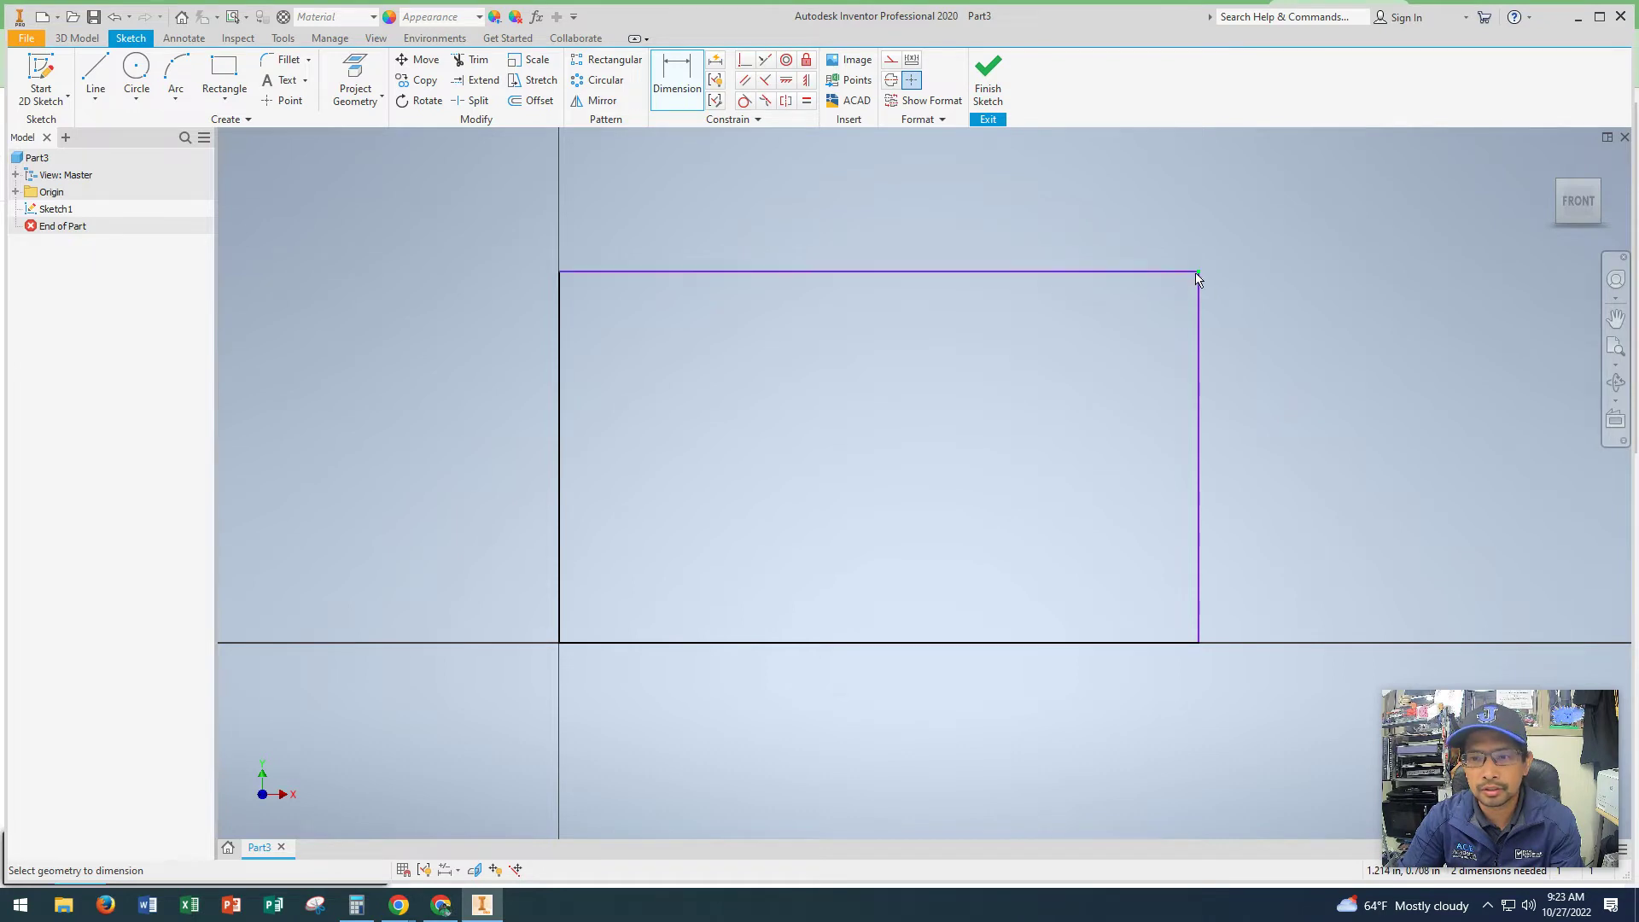
pyautogui.click(811, 273)
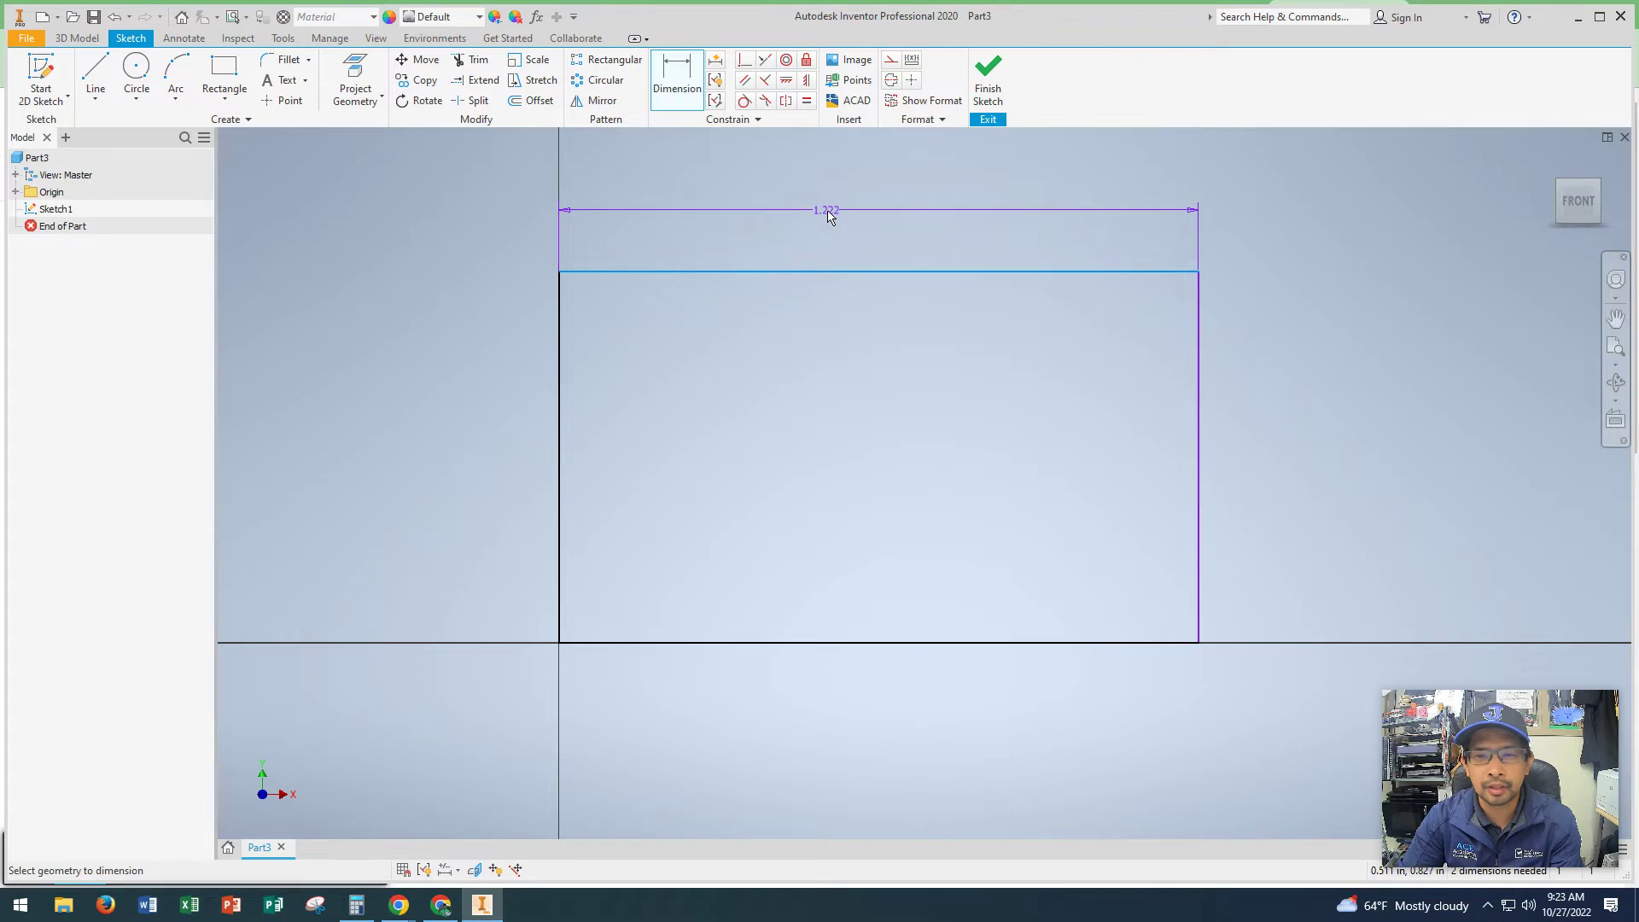
pyautogui.click(827, 211)
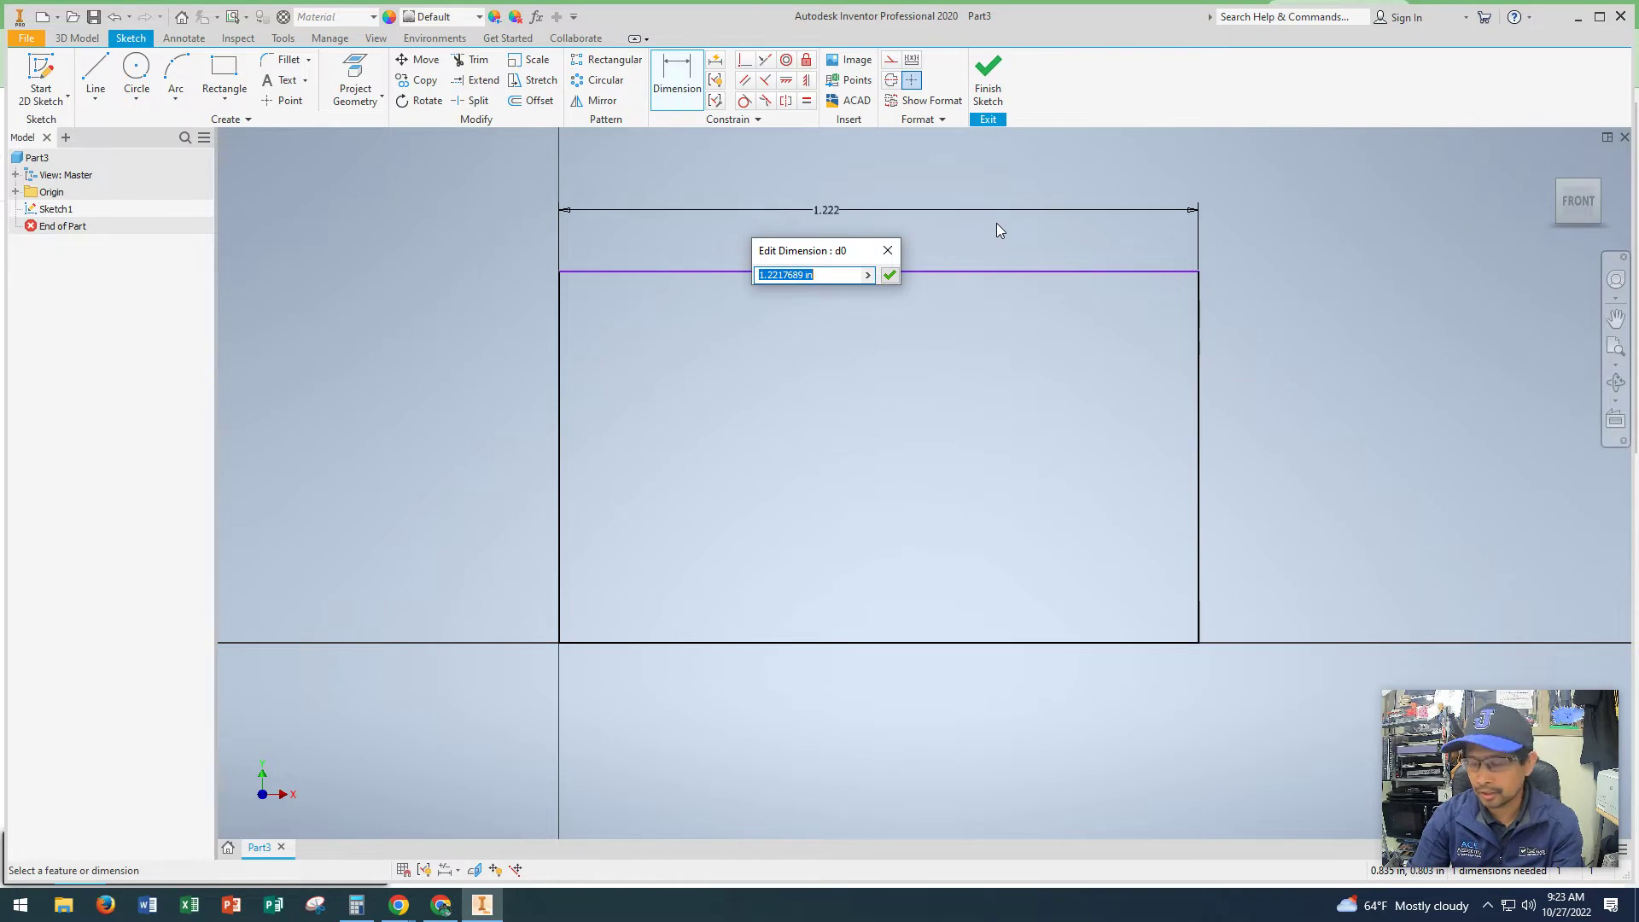
pyautogui.write('6')
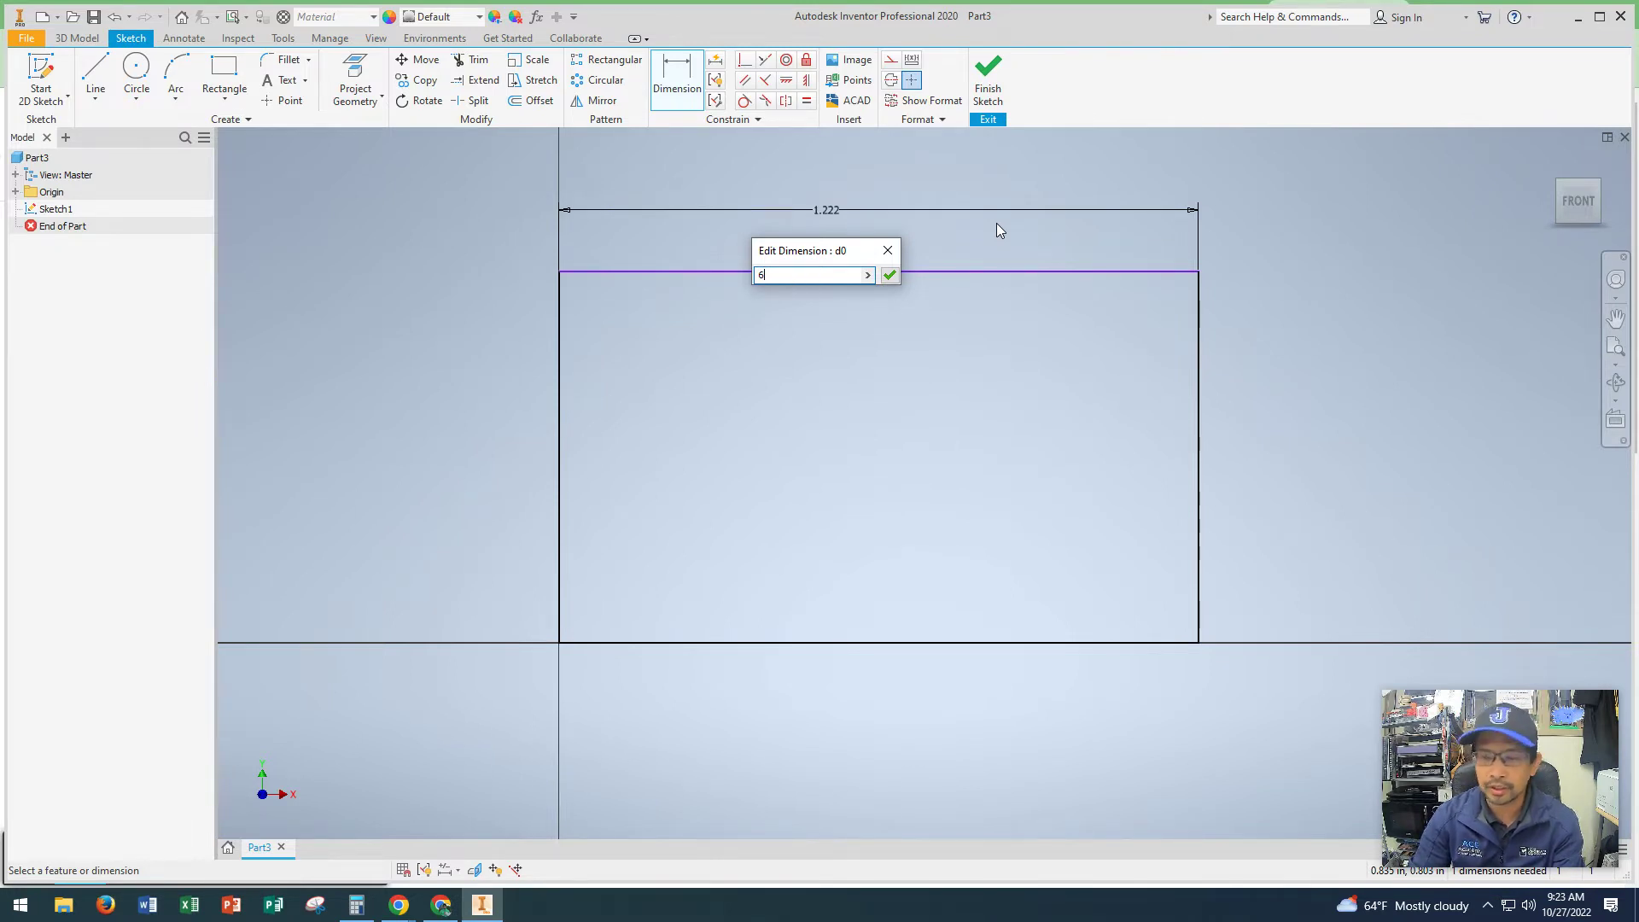
pyautogui.press('Return')
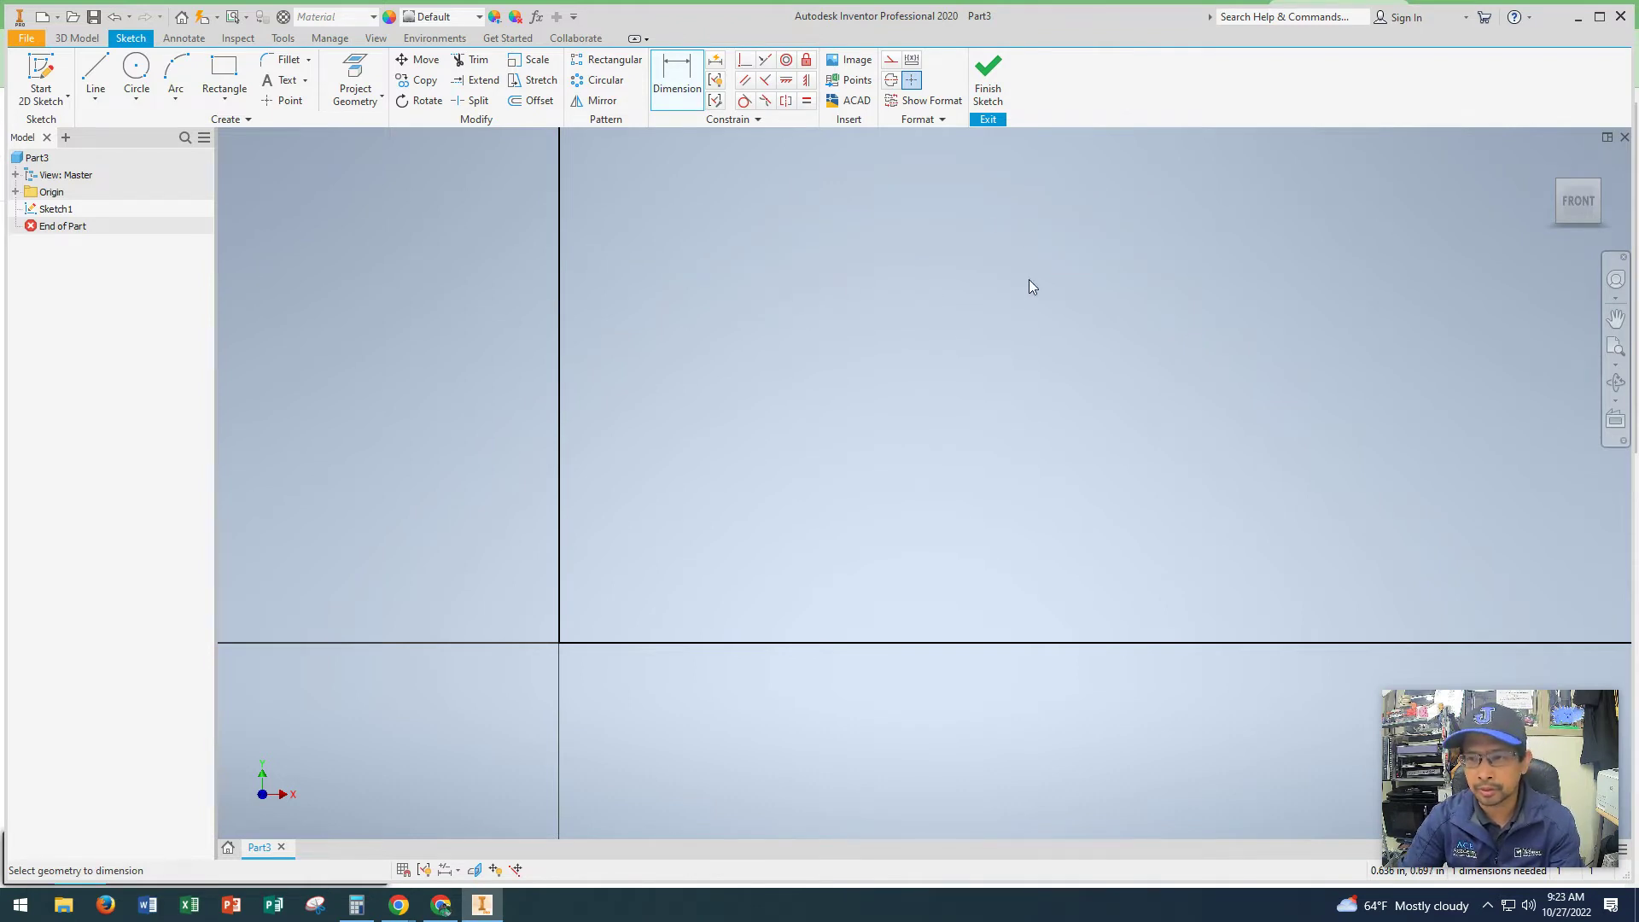
# Dimension the rectangle's right edge, set its height to 3 in, and leave the Dimension command.
pyautogui.click(1577, 204)
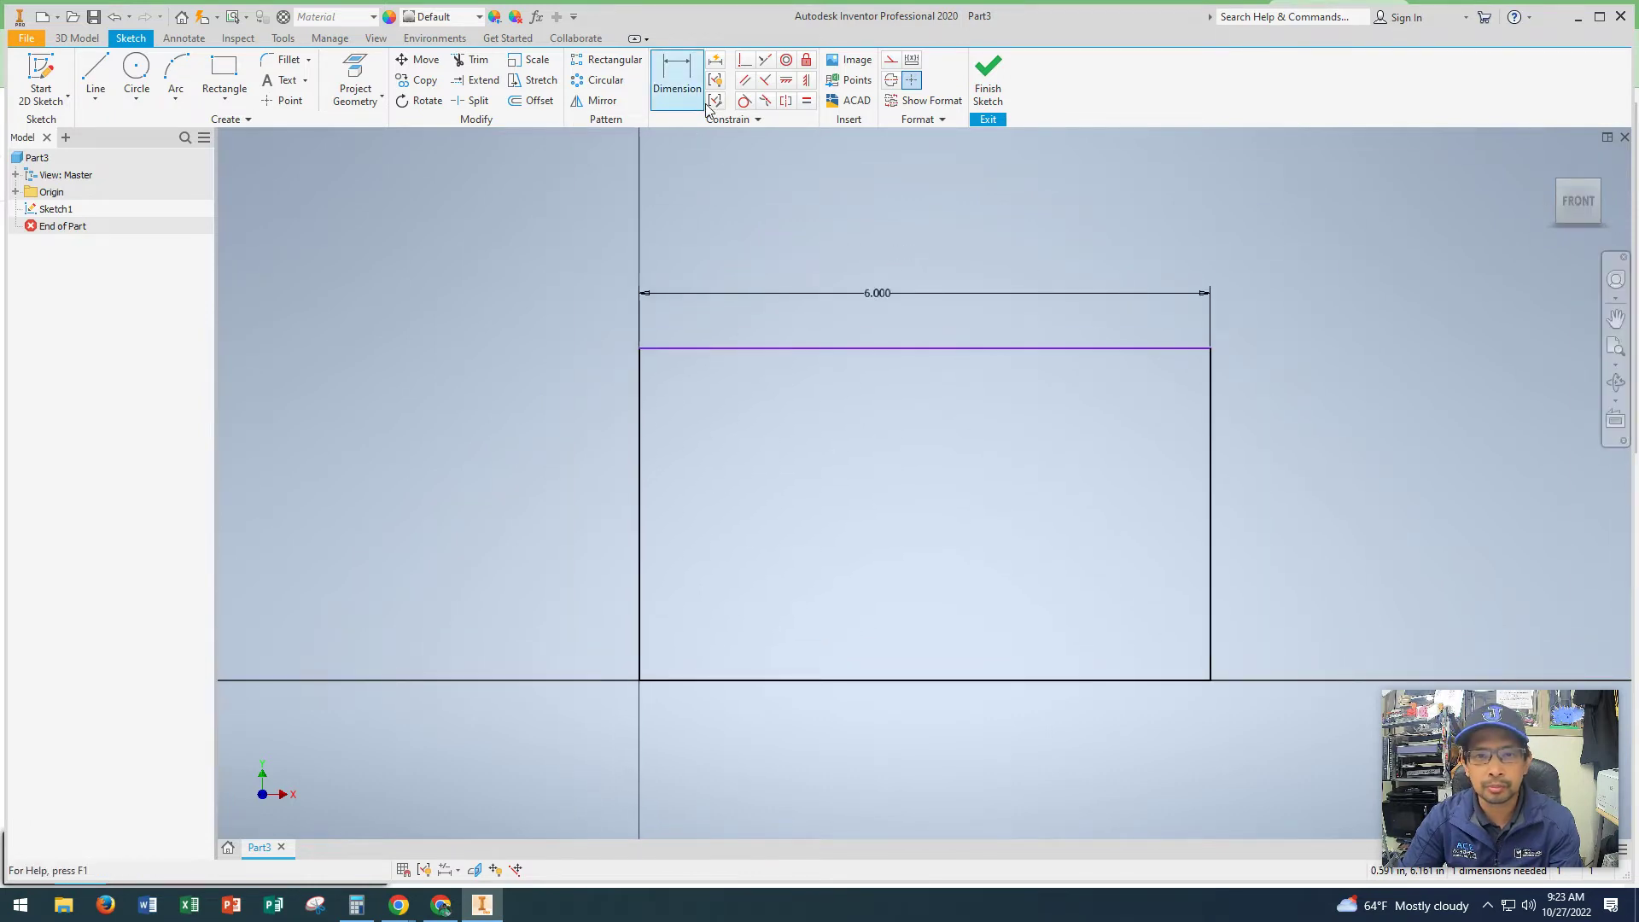
pyautogui.click(1217, 495)
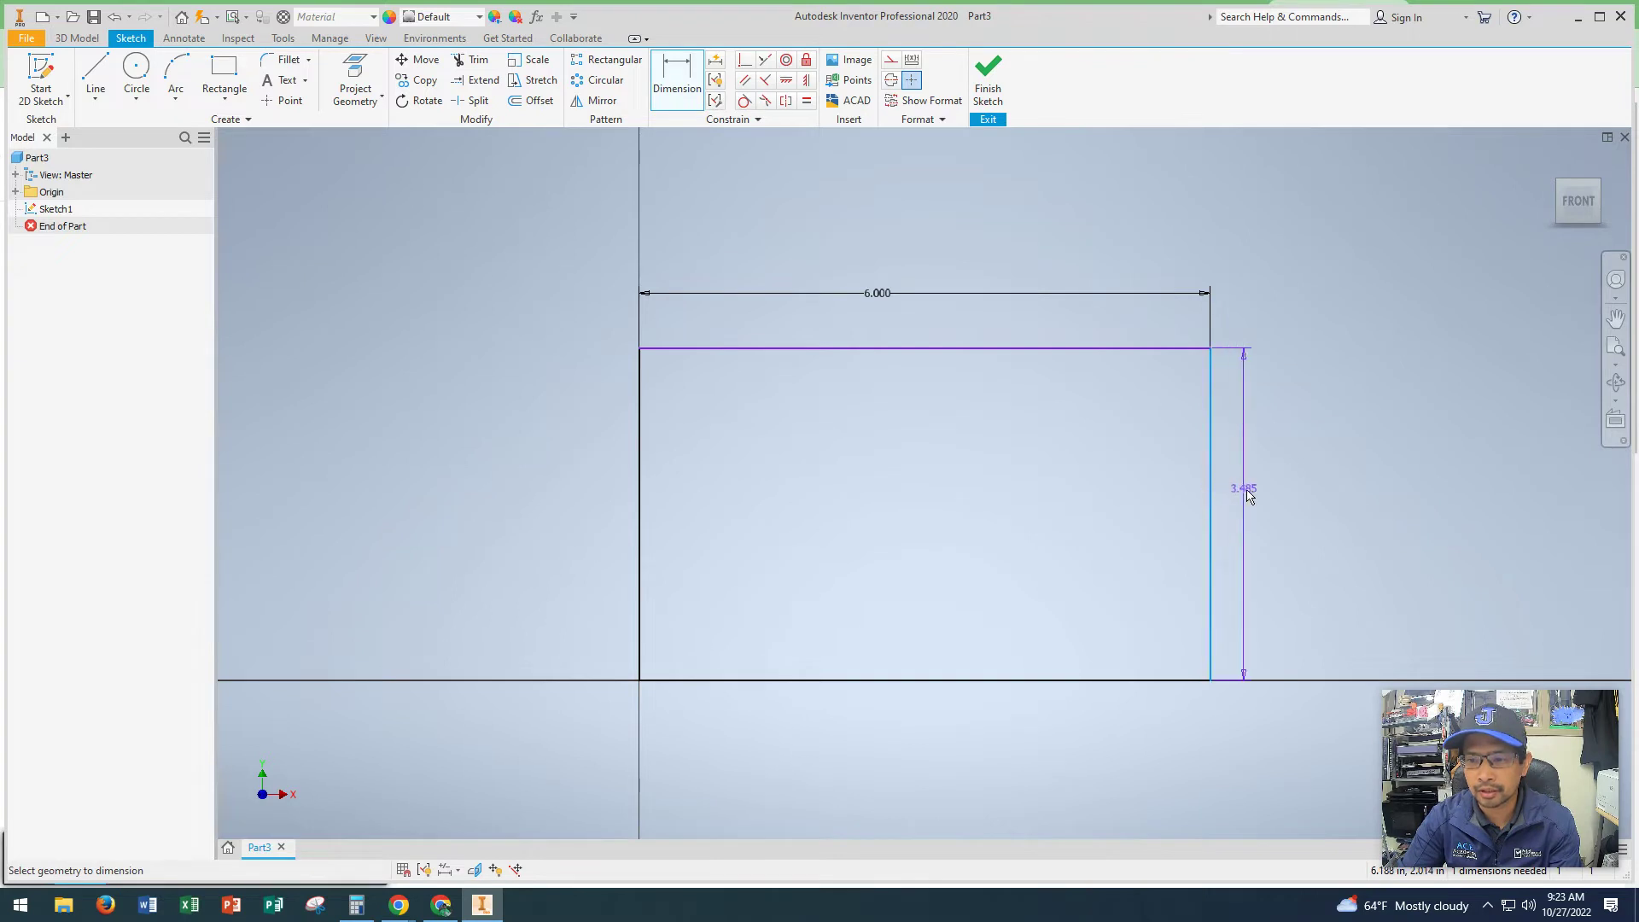
pyautogui.click(1276, 497)
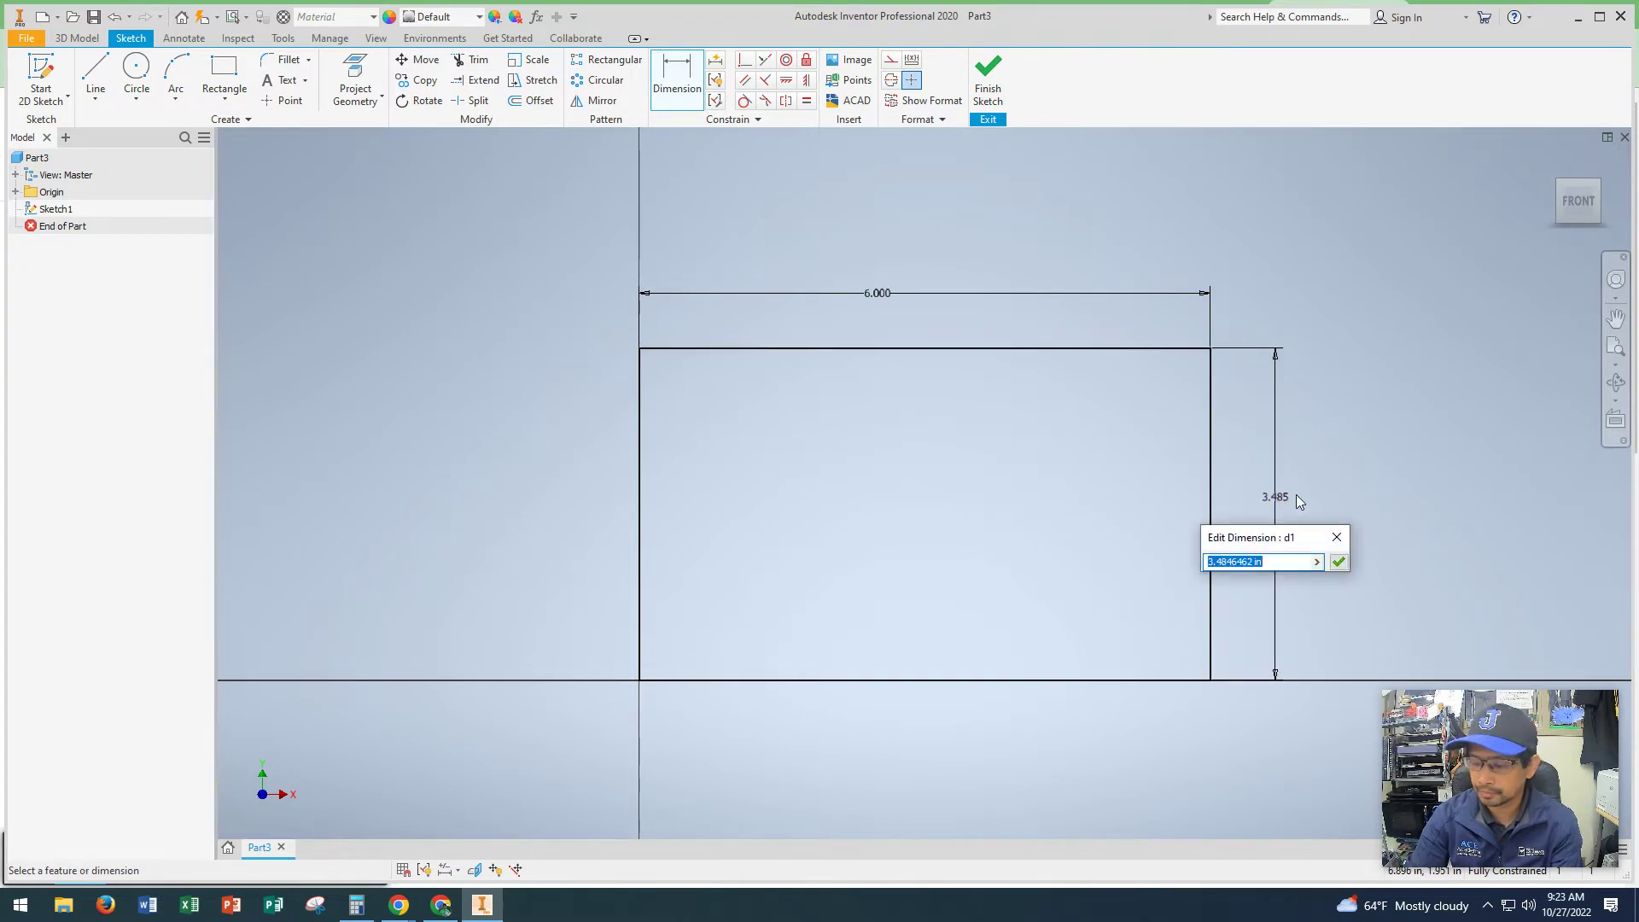
pyautogui.write('3')
pyautogui.press('Return')
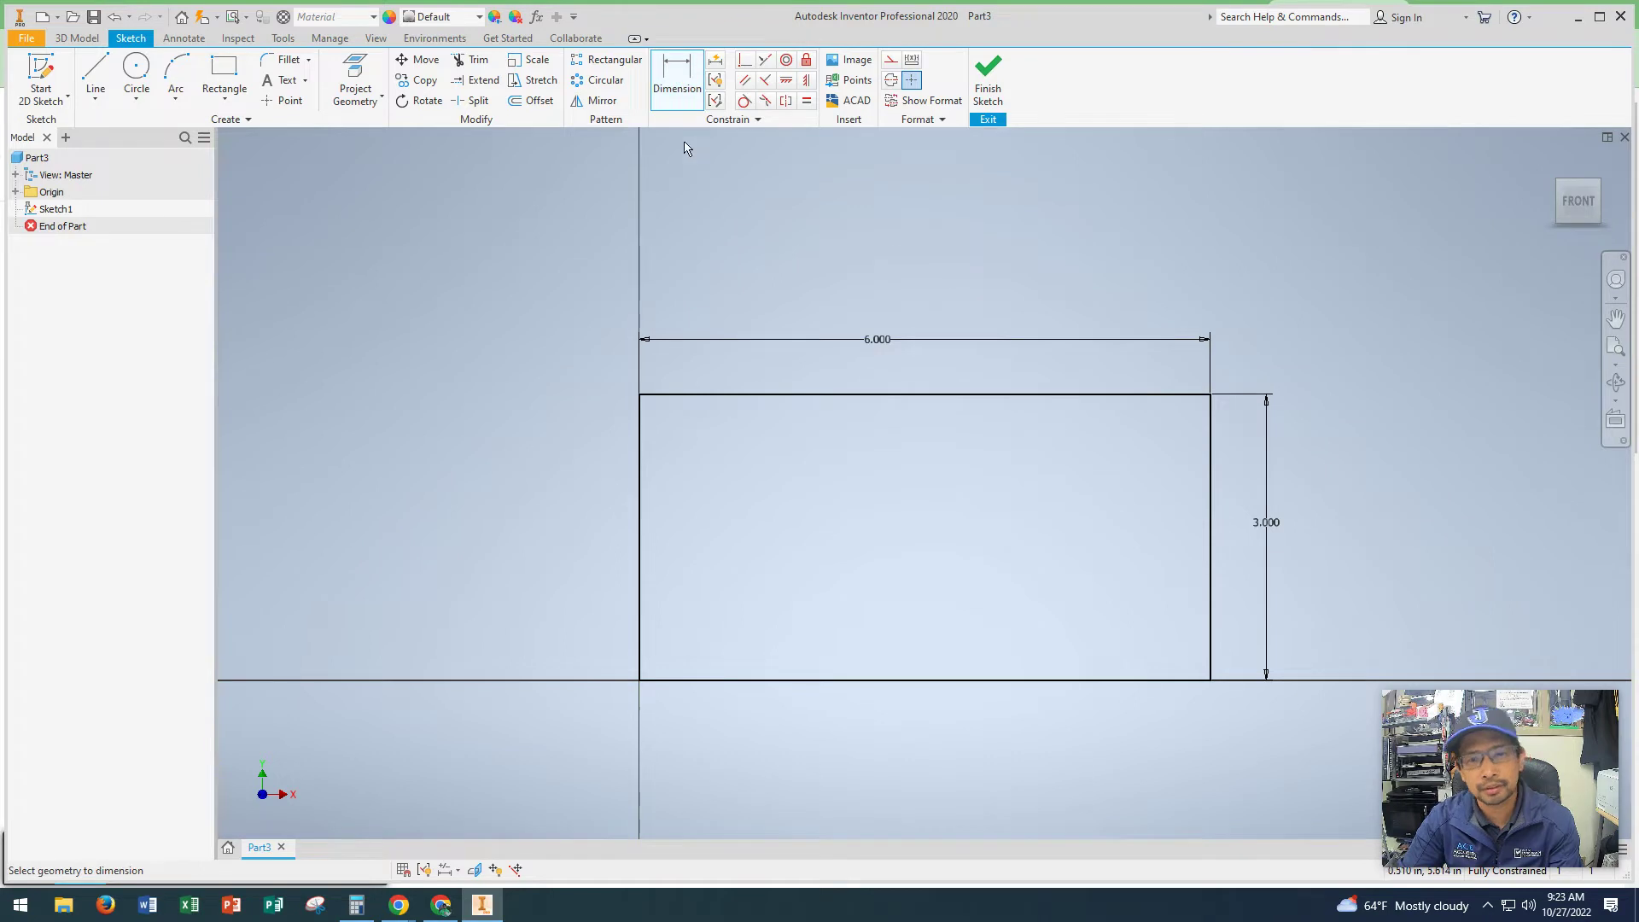
pyautogui.rightClick(800, 215)
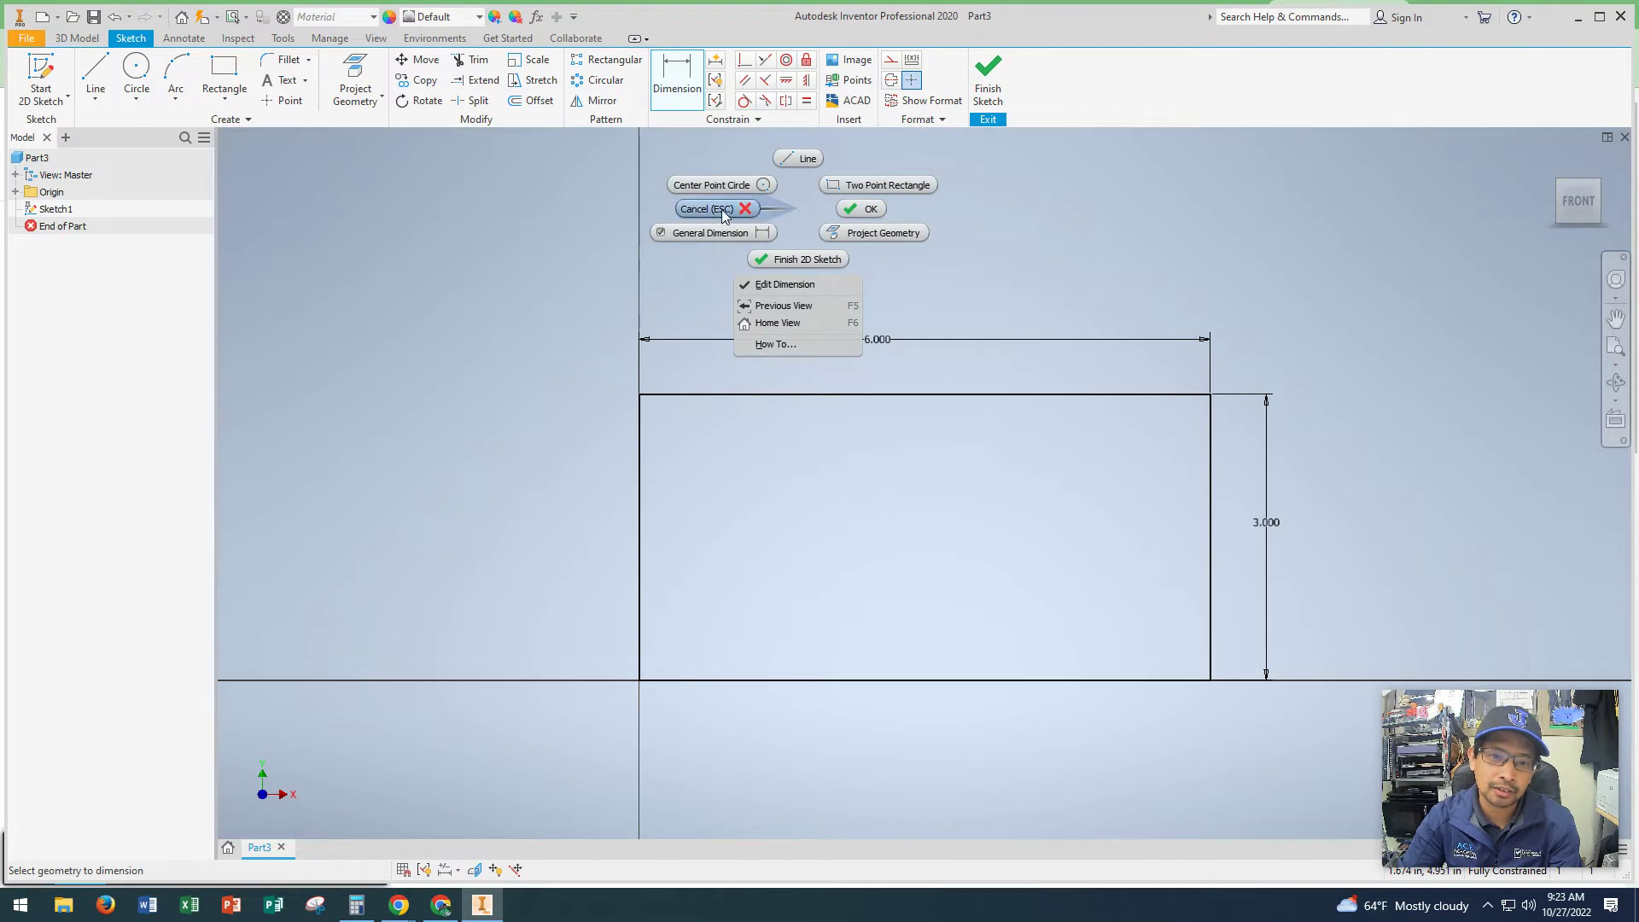
pyautogui.click(1127, 230)
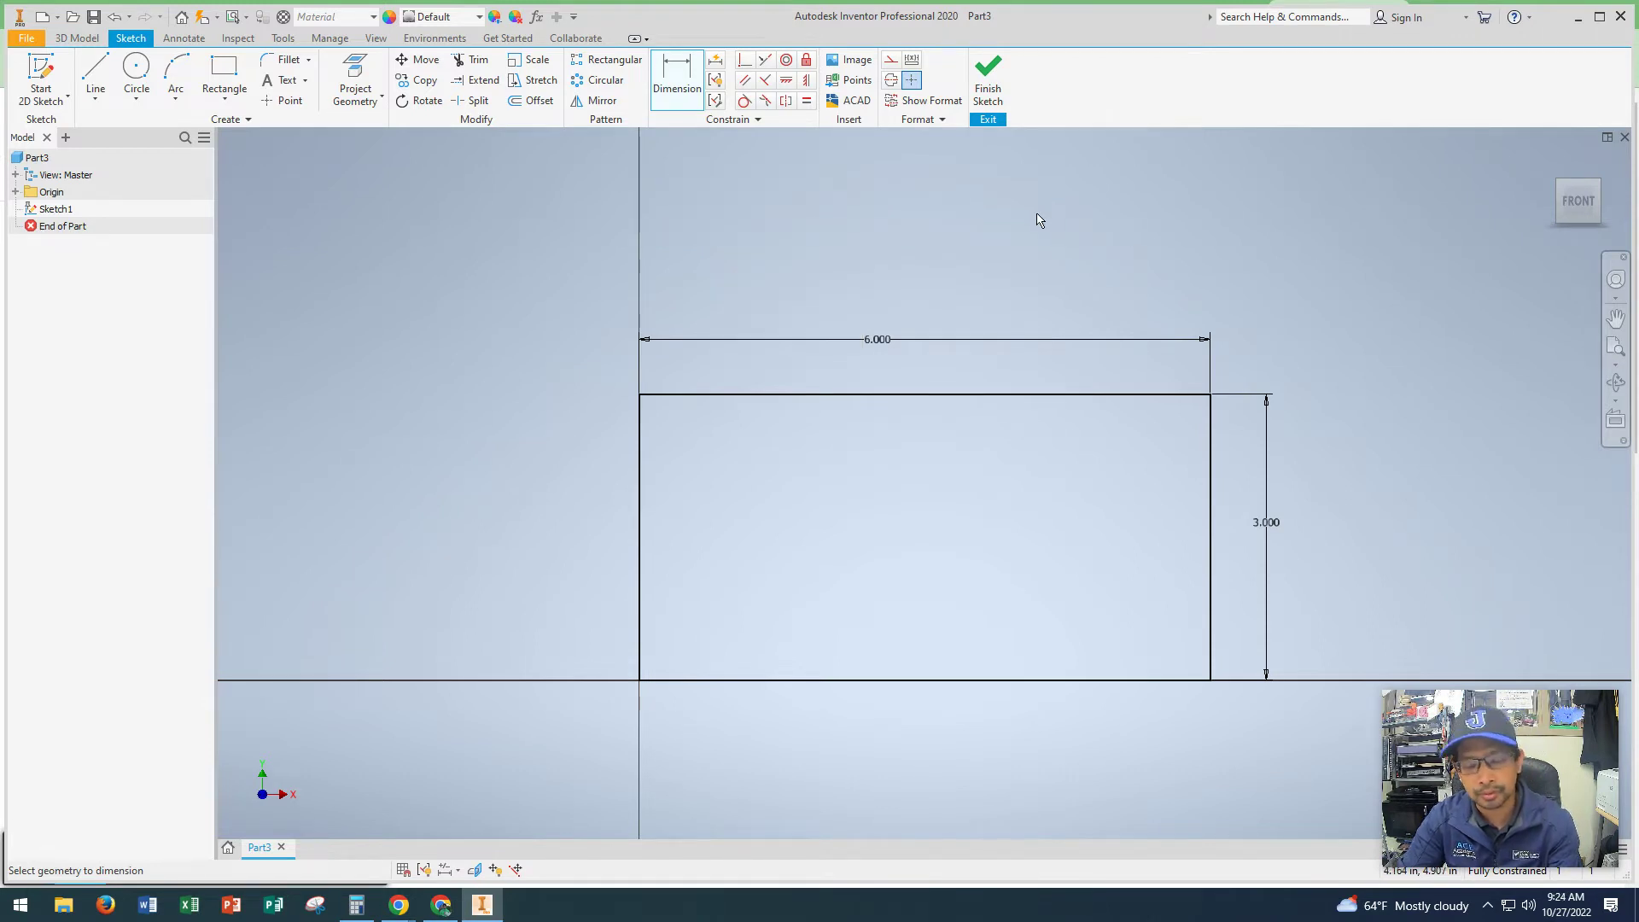
pyautogui.press('Escape')
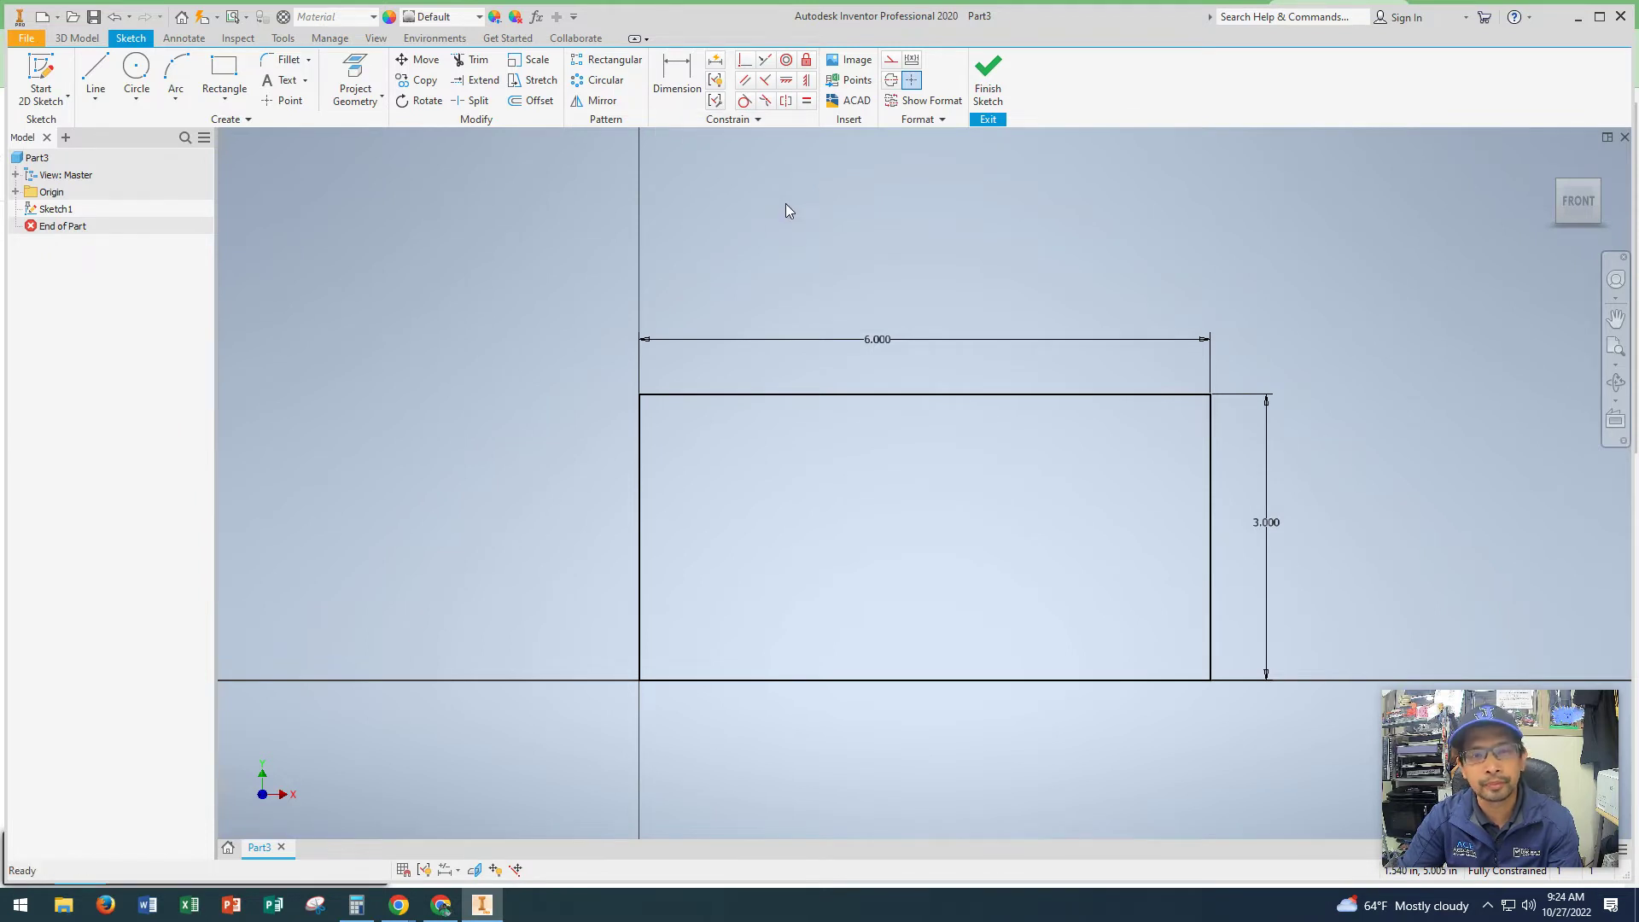
# Finish the sketch and extrude the rectangle 3 in in the flipped direction, behind the sketch plane.
pyautogui.click(990, 77)
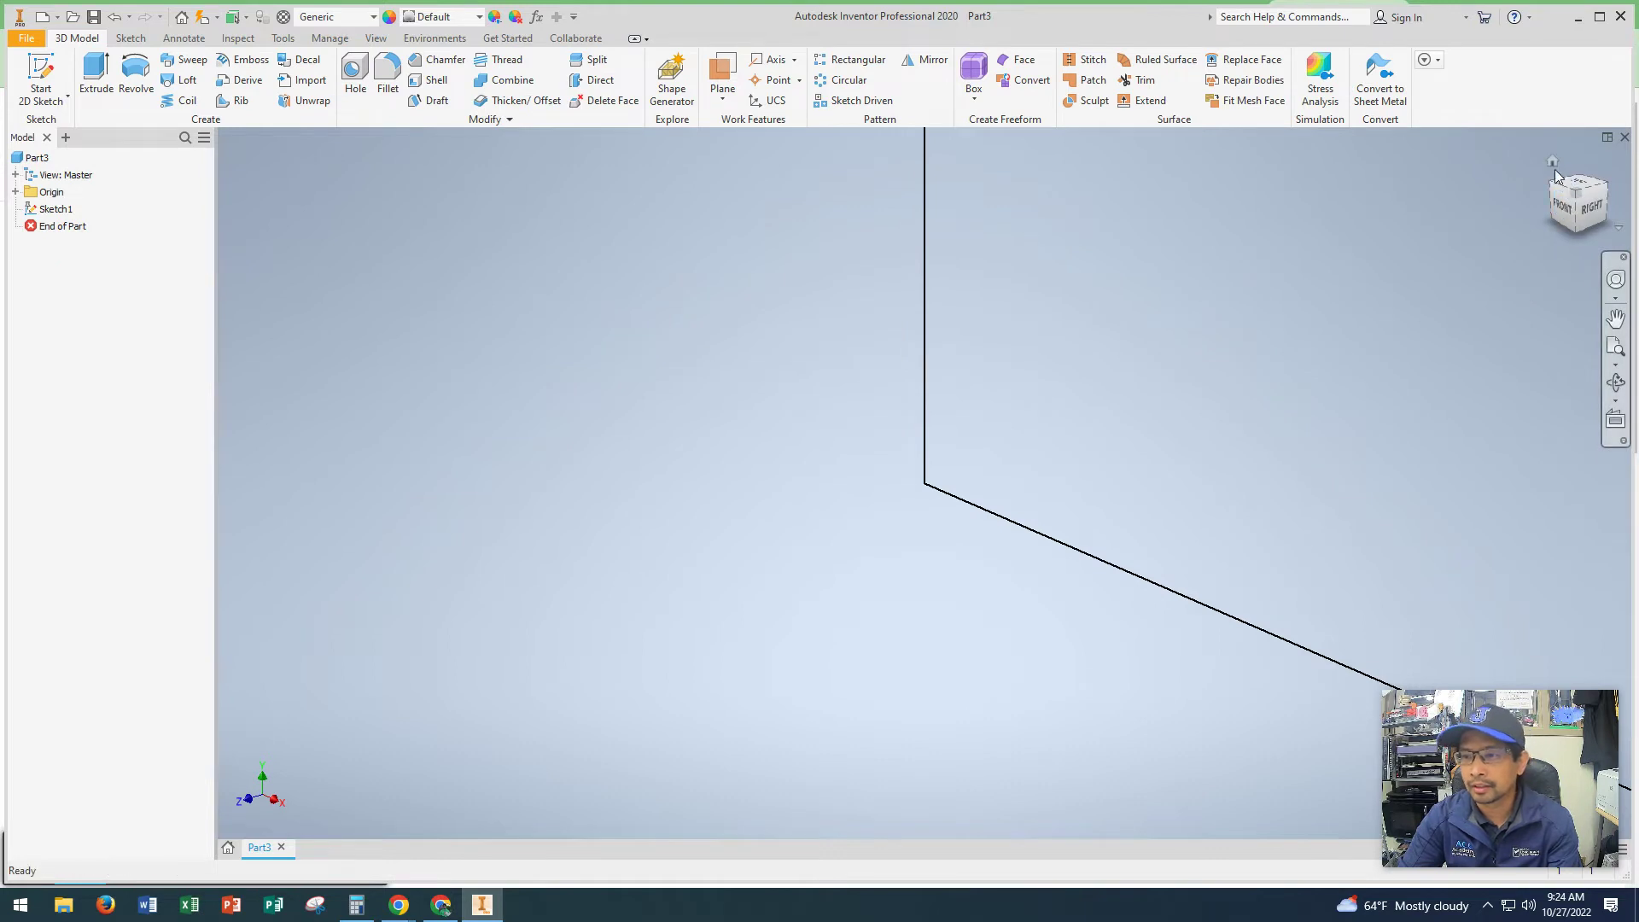
pyautogui.click(1553, 162)
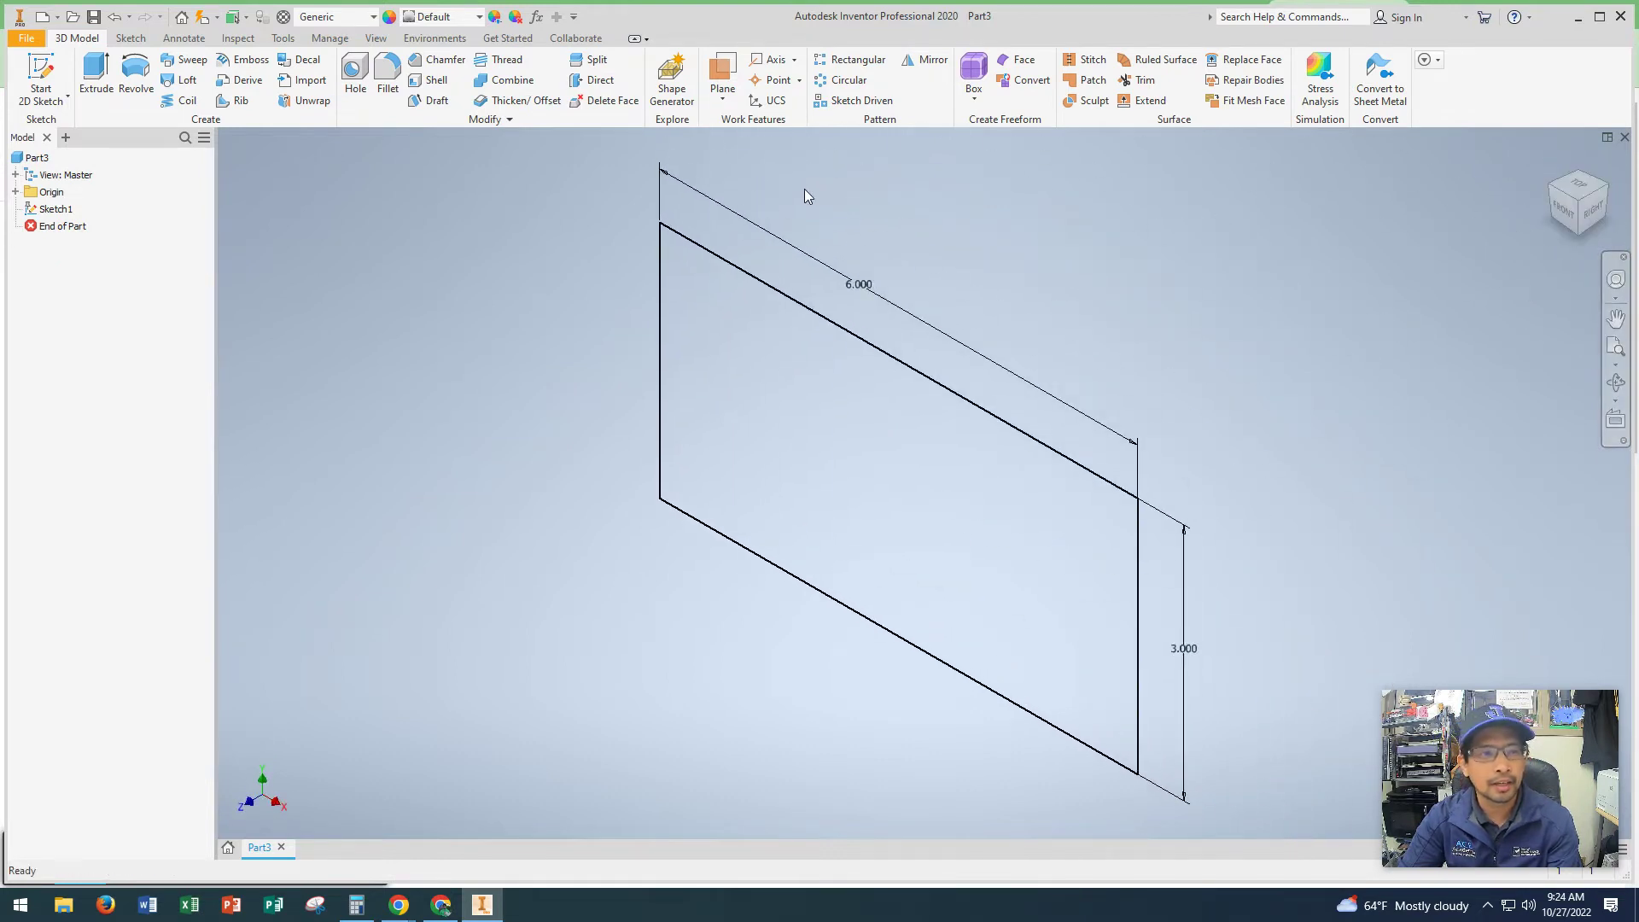
pyautogui.click(96, 83)
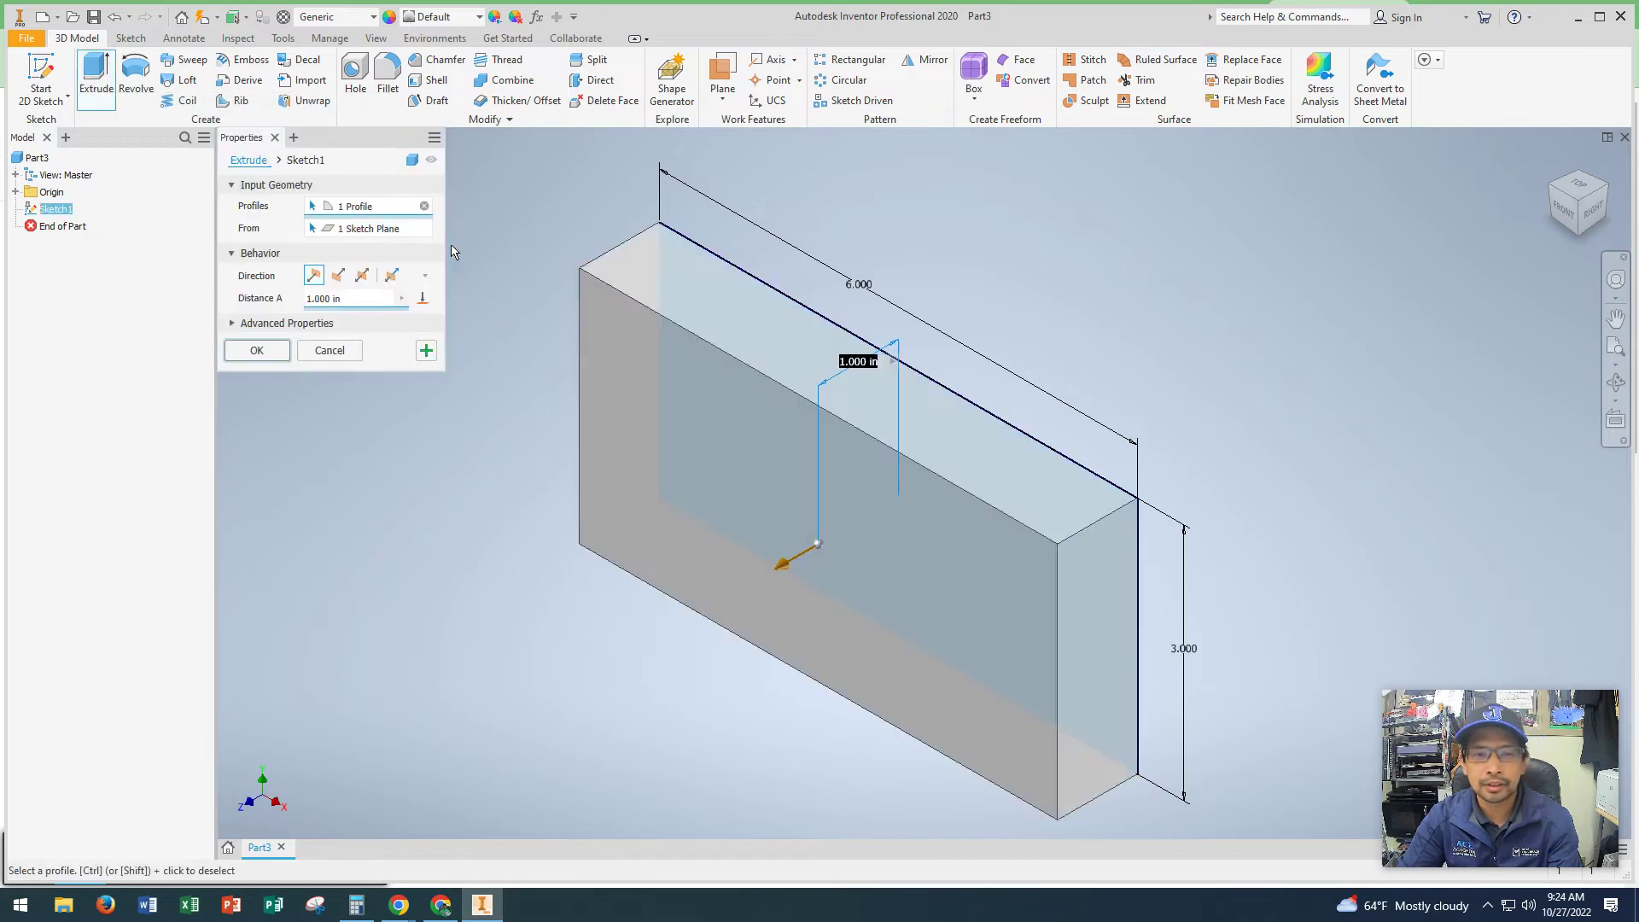
pyautogui.click(338, 274)
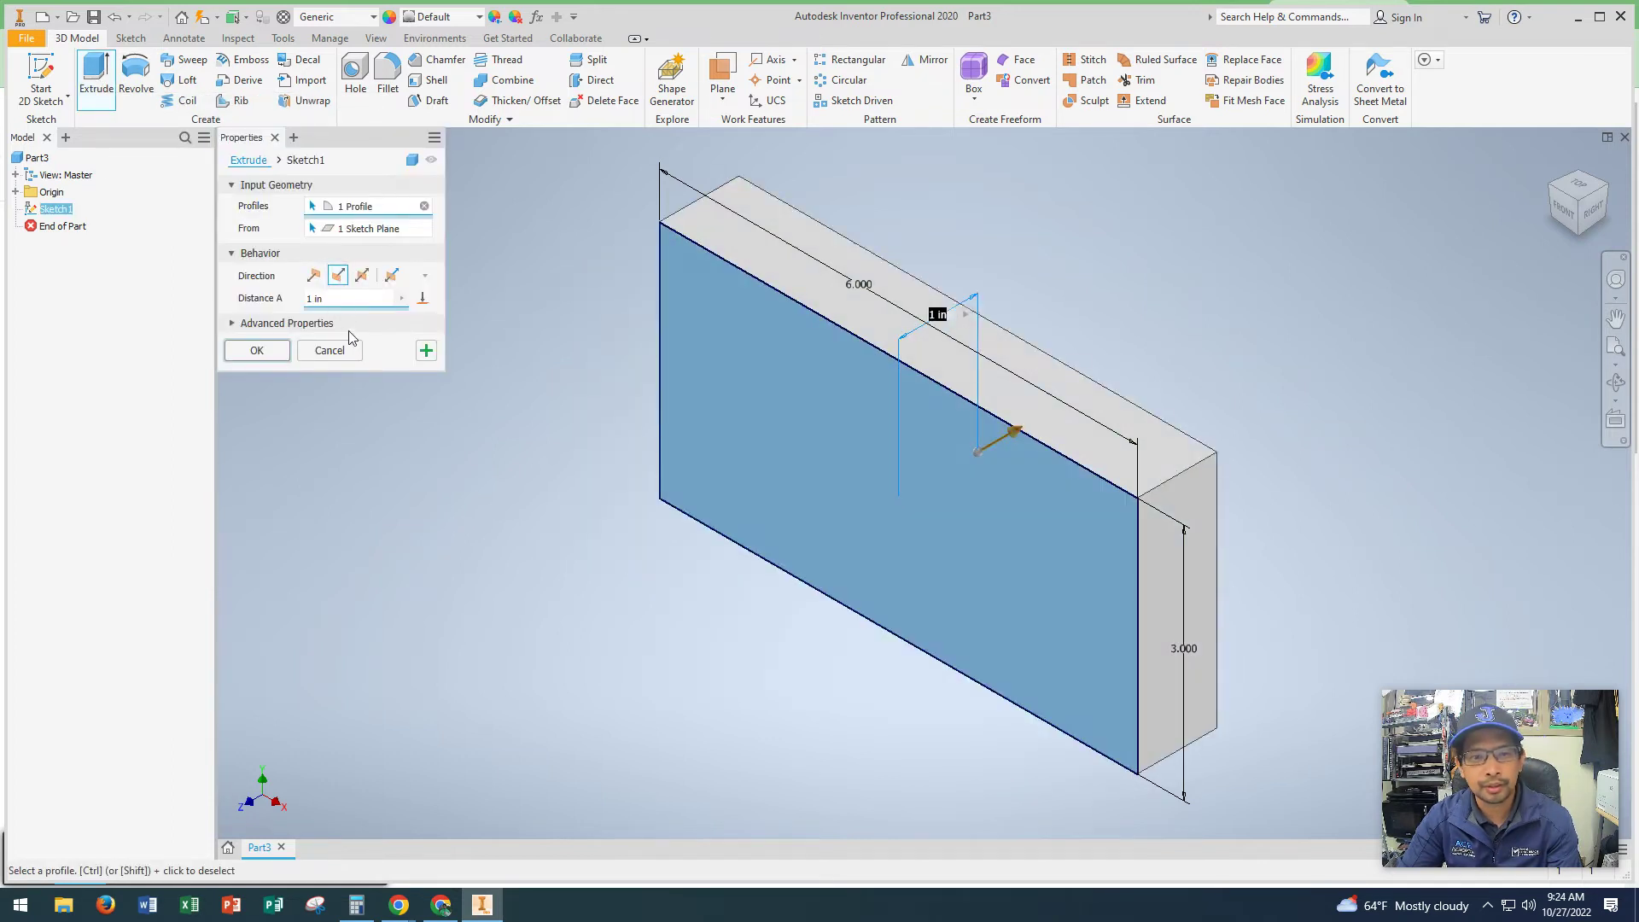
pyautogui.write('3')
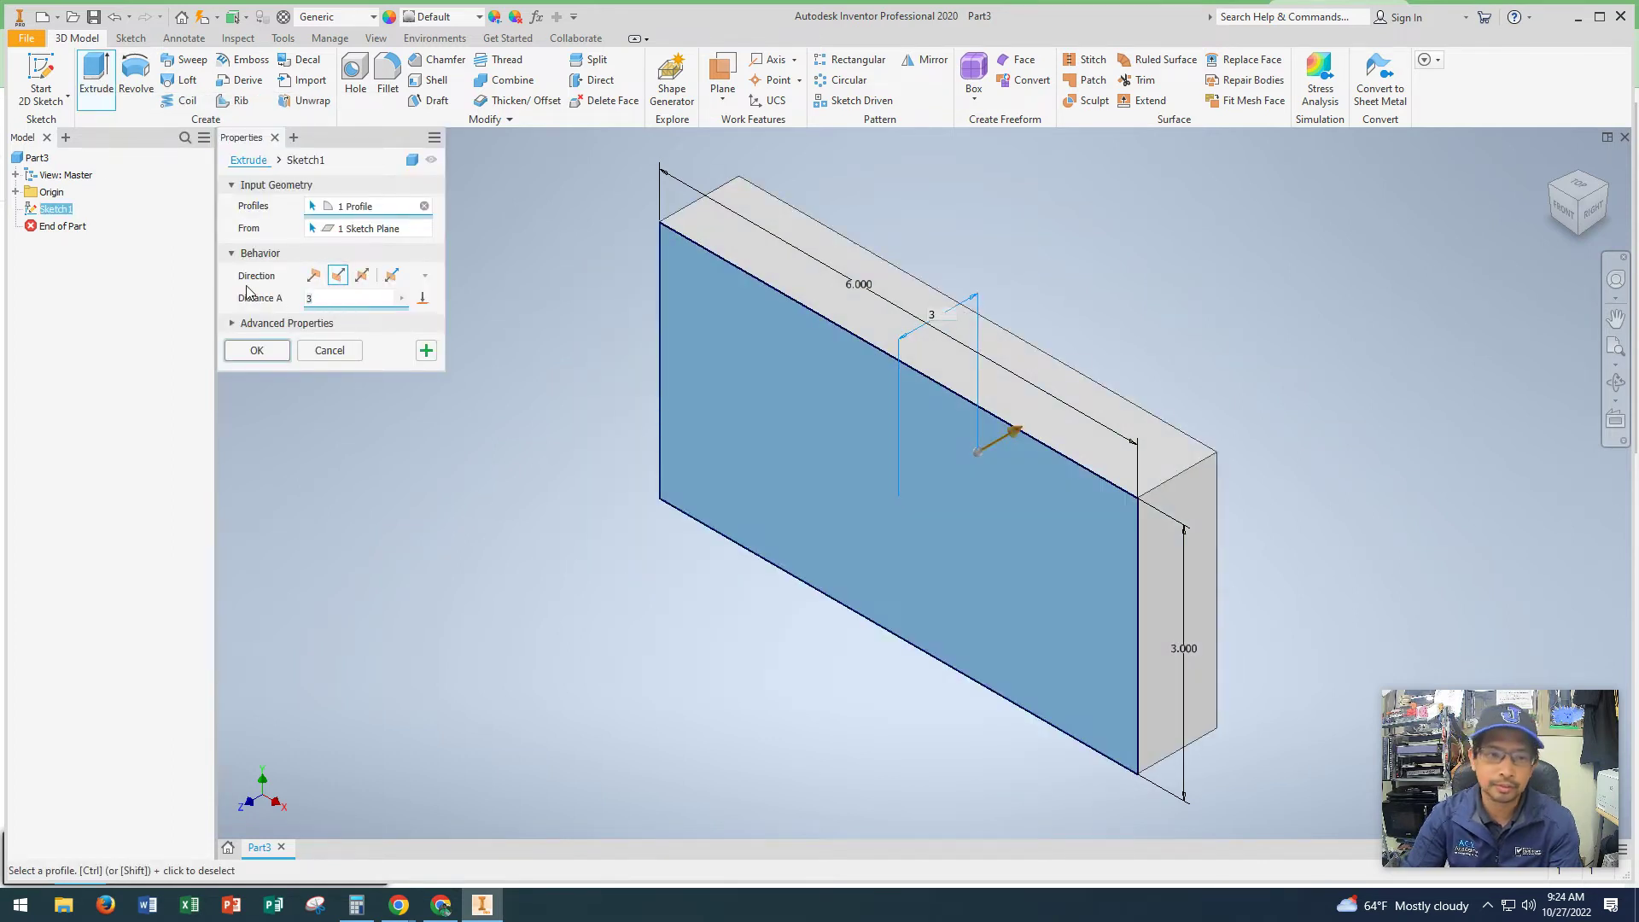
pyautogui.click(275, 351)
pyautogui.click(1616, 317)
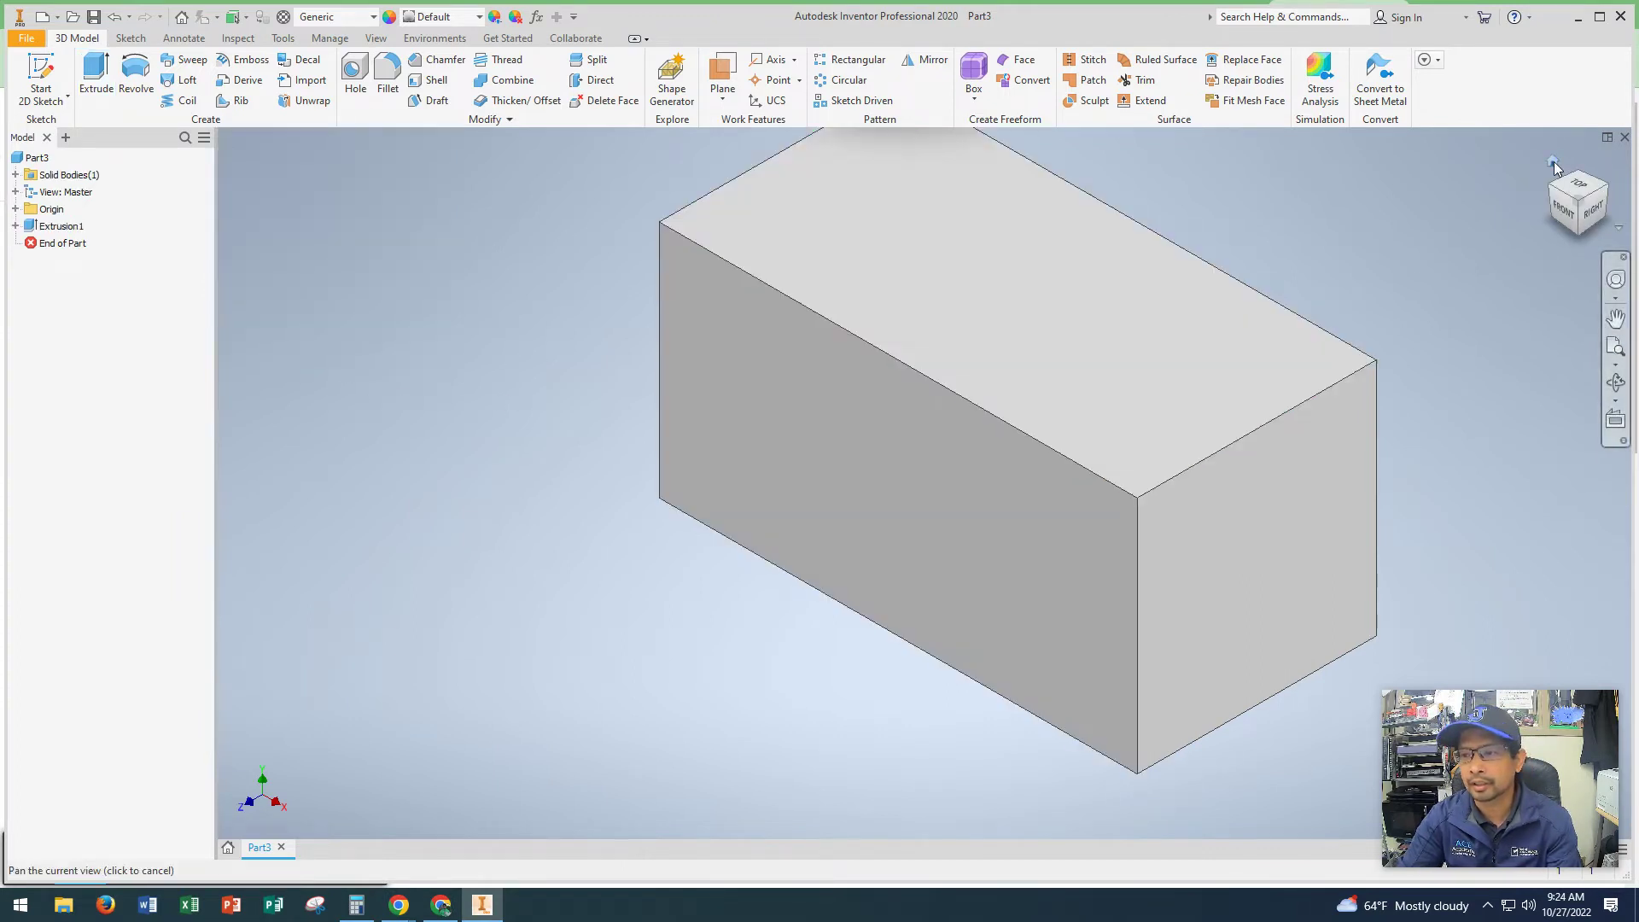
pyautogui.moveTo(1386, 175); pyautogui.dragTo(1317, 239)
pyautogui.press('Escape')
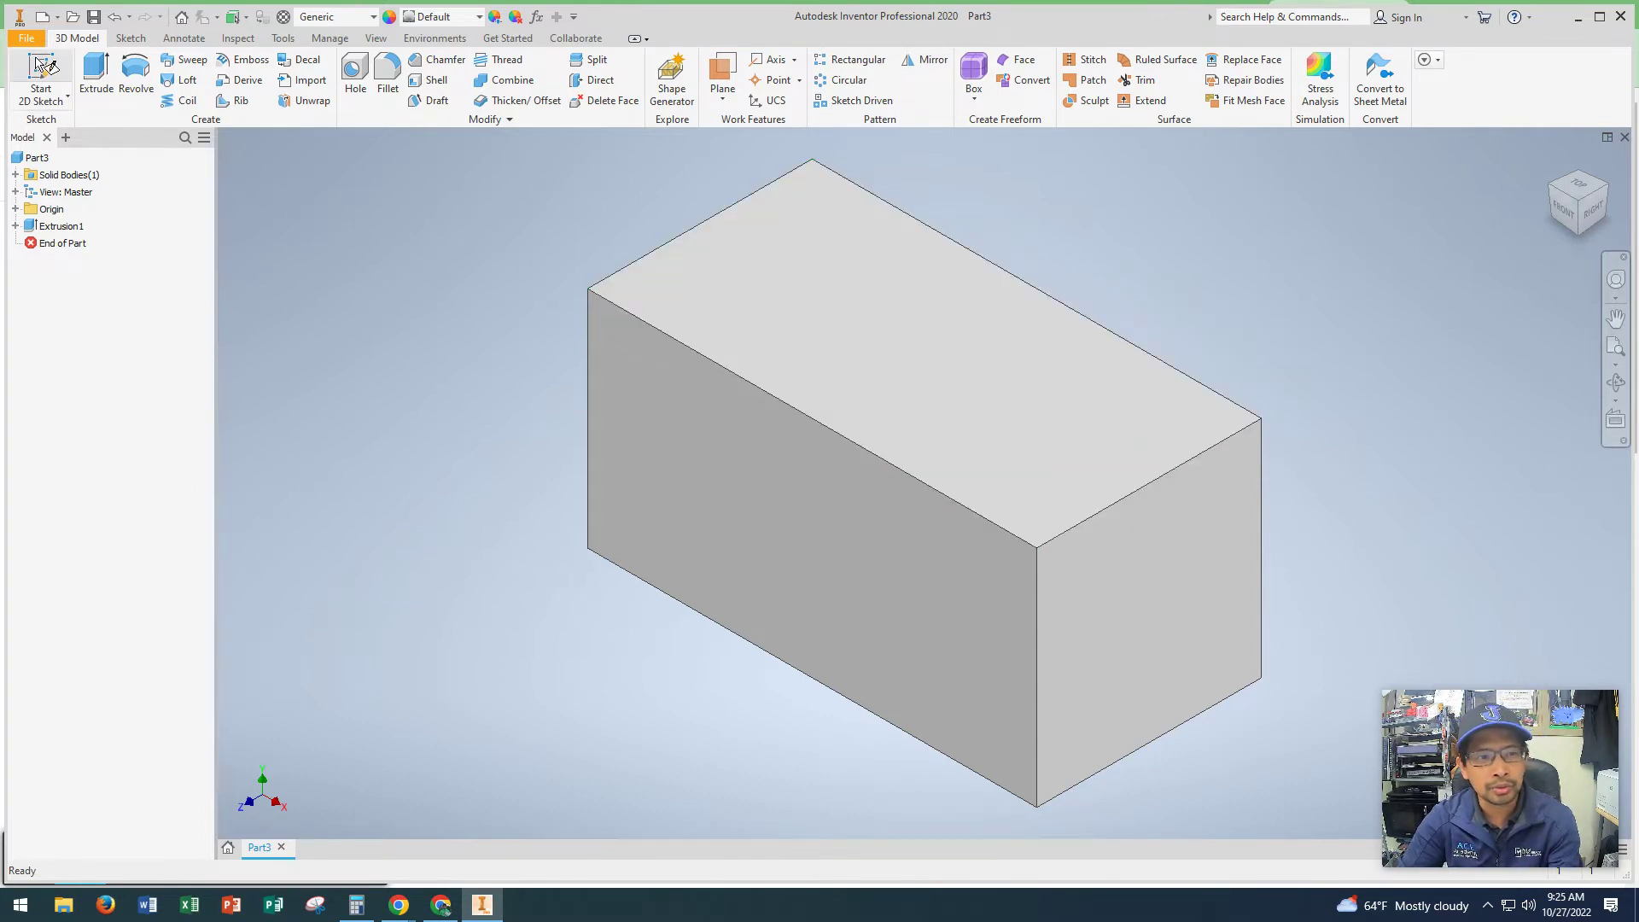
# Start a 2D sketch on the block's top face and project that face's outline into it.
pyautogui.click(49, 82)
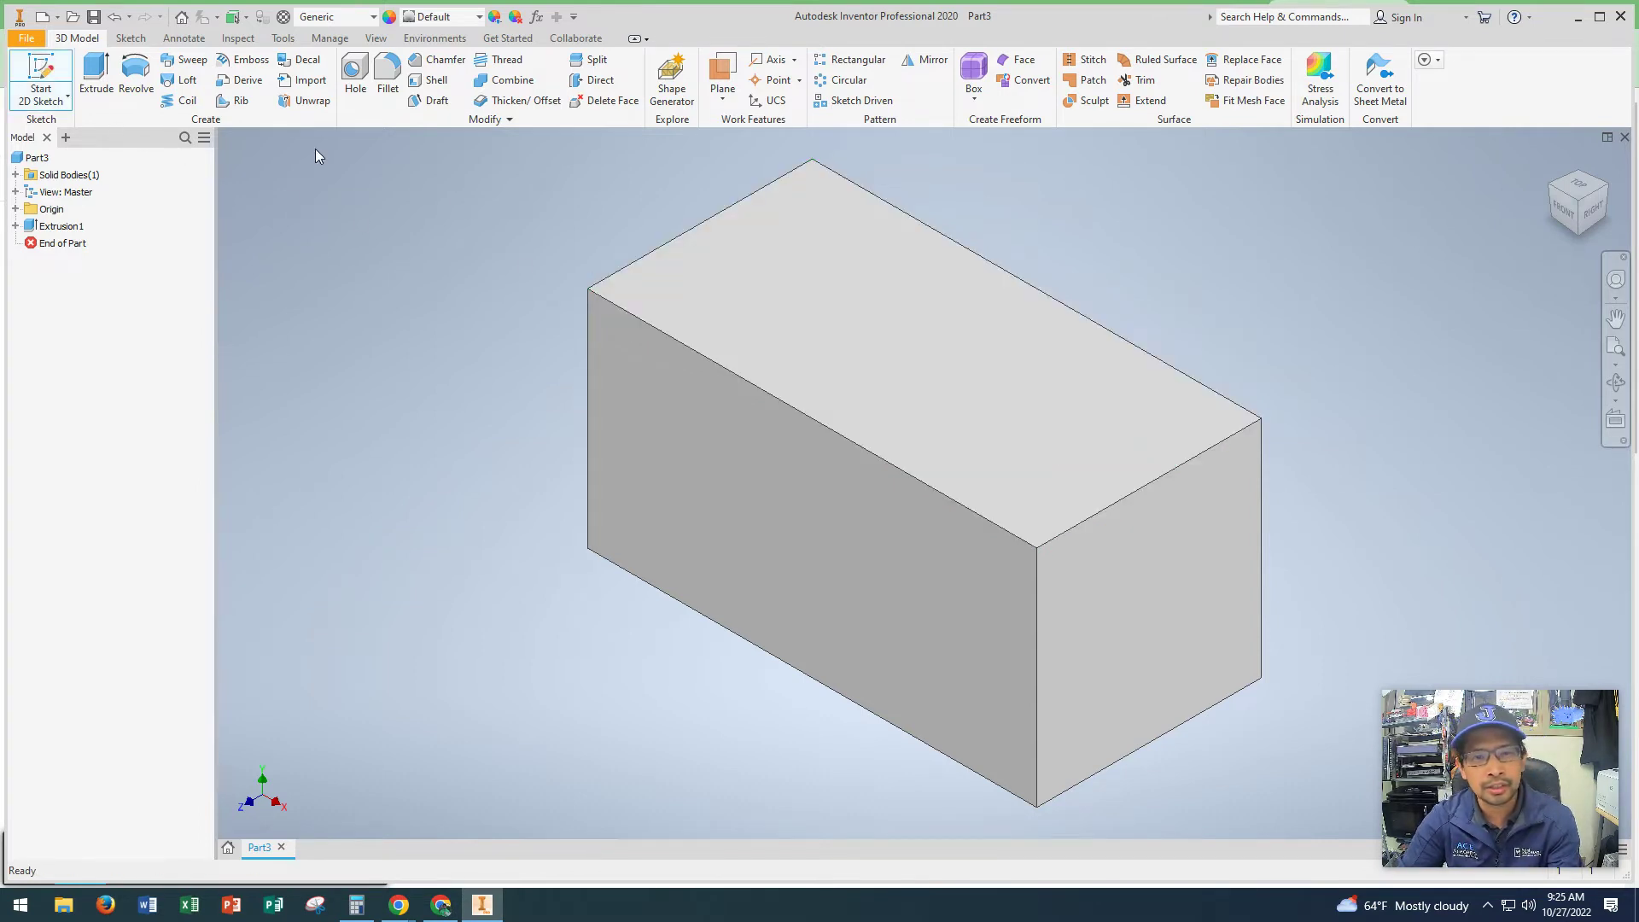
pyautogui.click(845, 295)
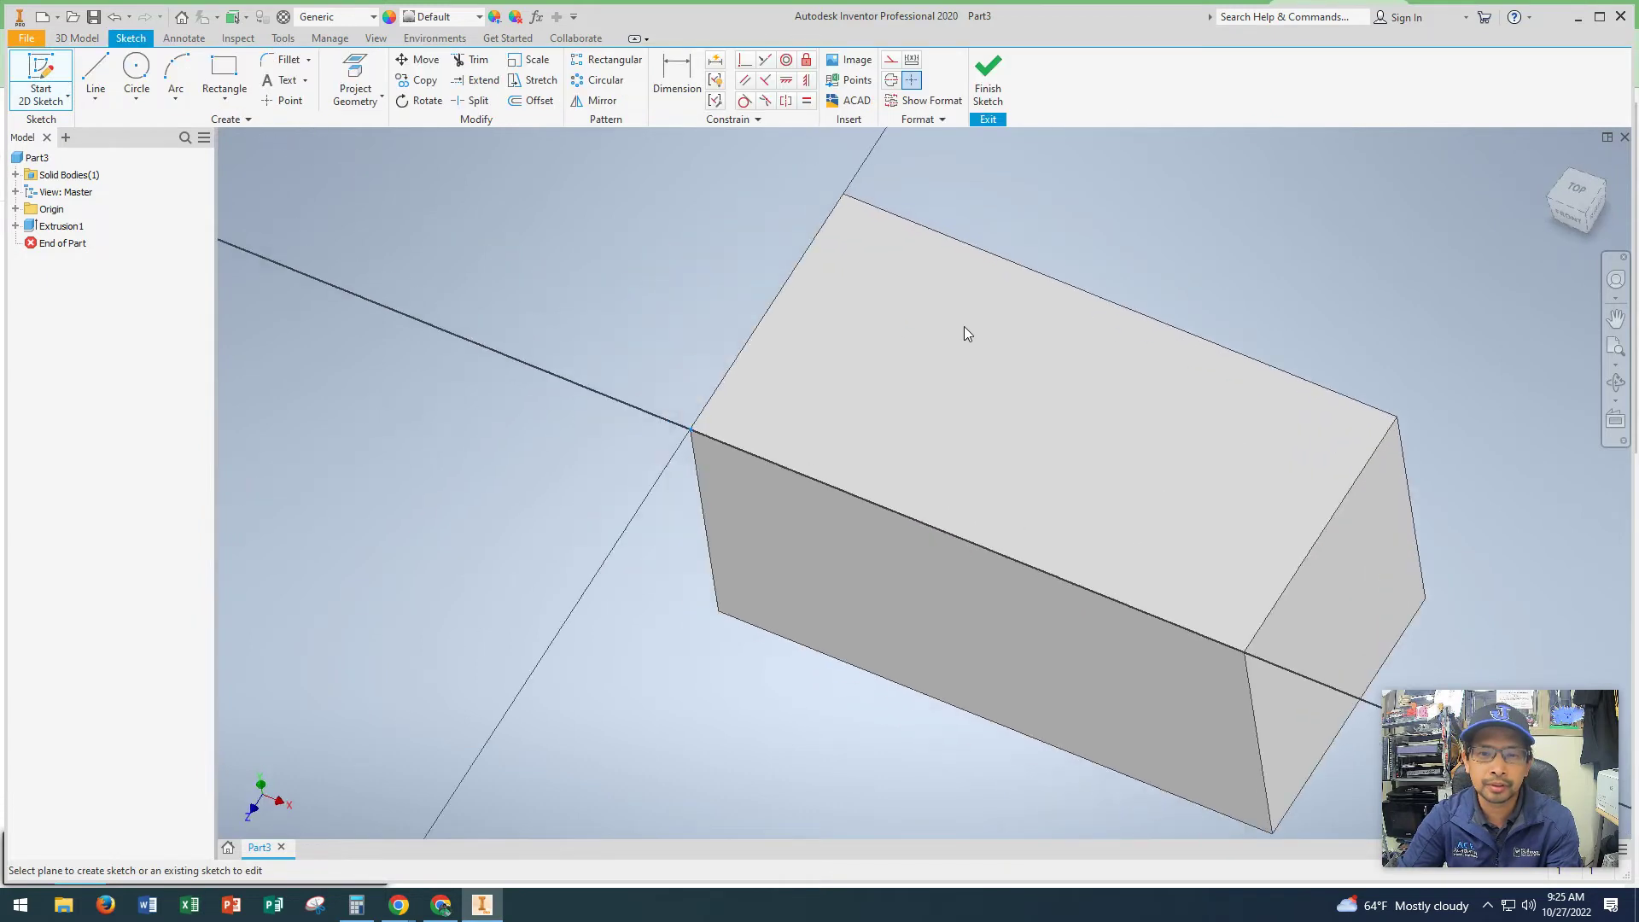
pyautogui.click(1616, 317)
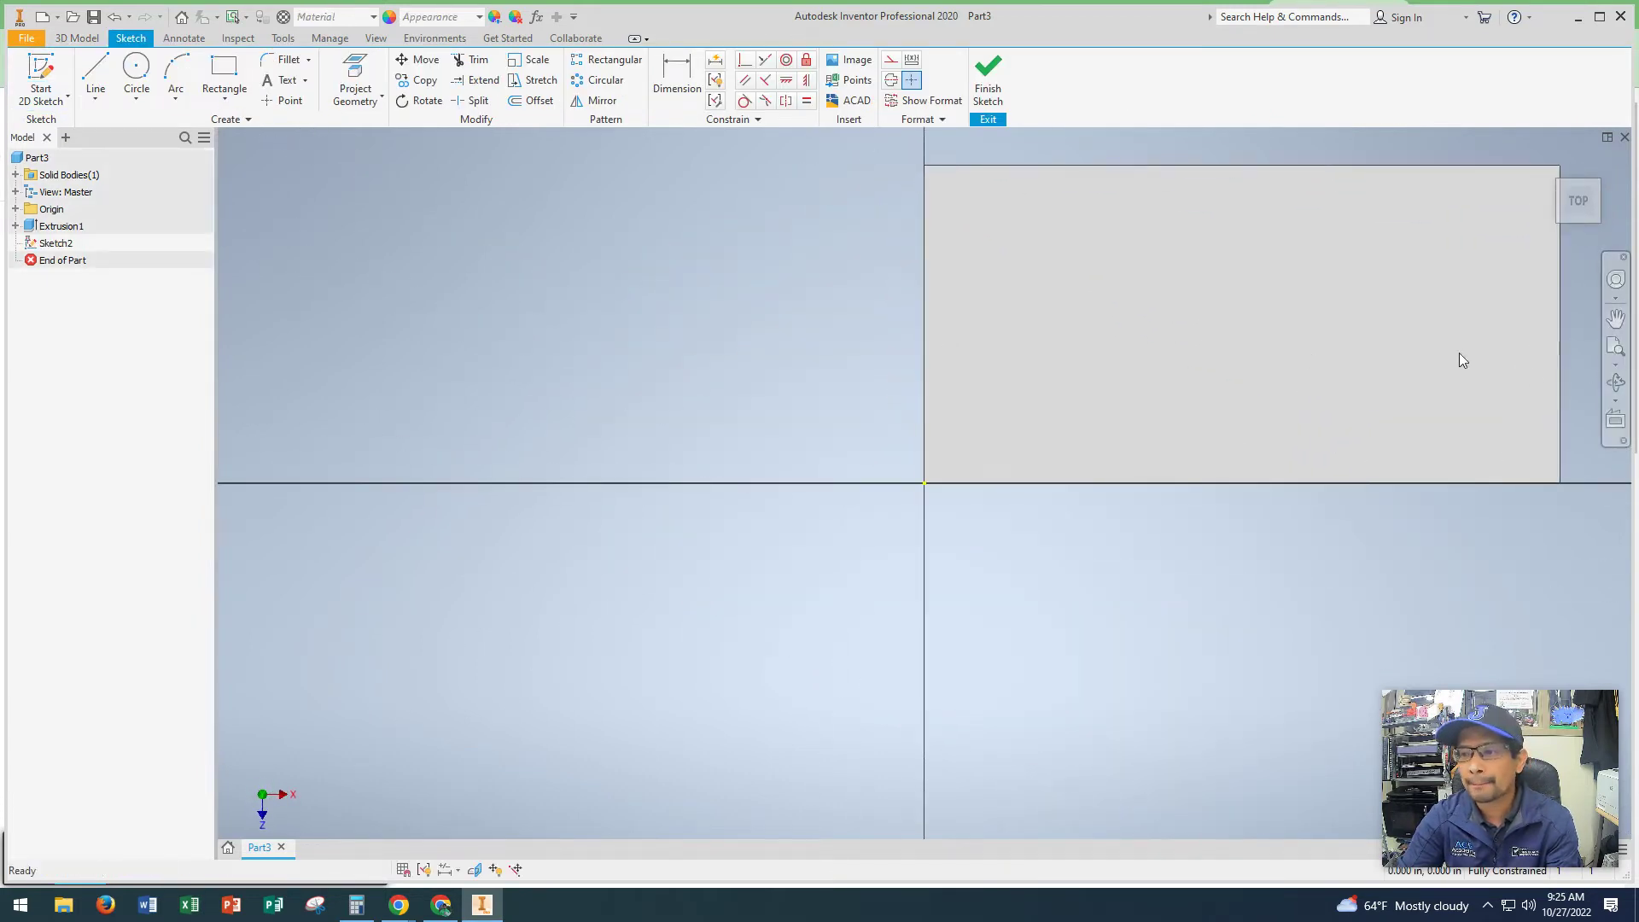
pyautogui.moveTo(1298, 337)
pyautogui.mouseDown()
pyautogui.moveTo(1116, 341)
pyautogui.moveTo(942, 413)
pyautogui.mouseUp()
pyautogui.press('Escape')
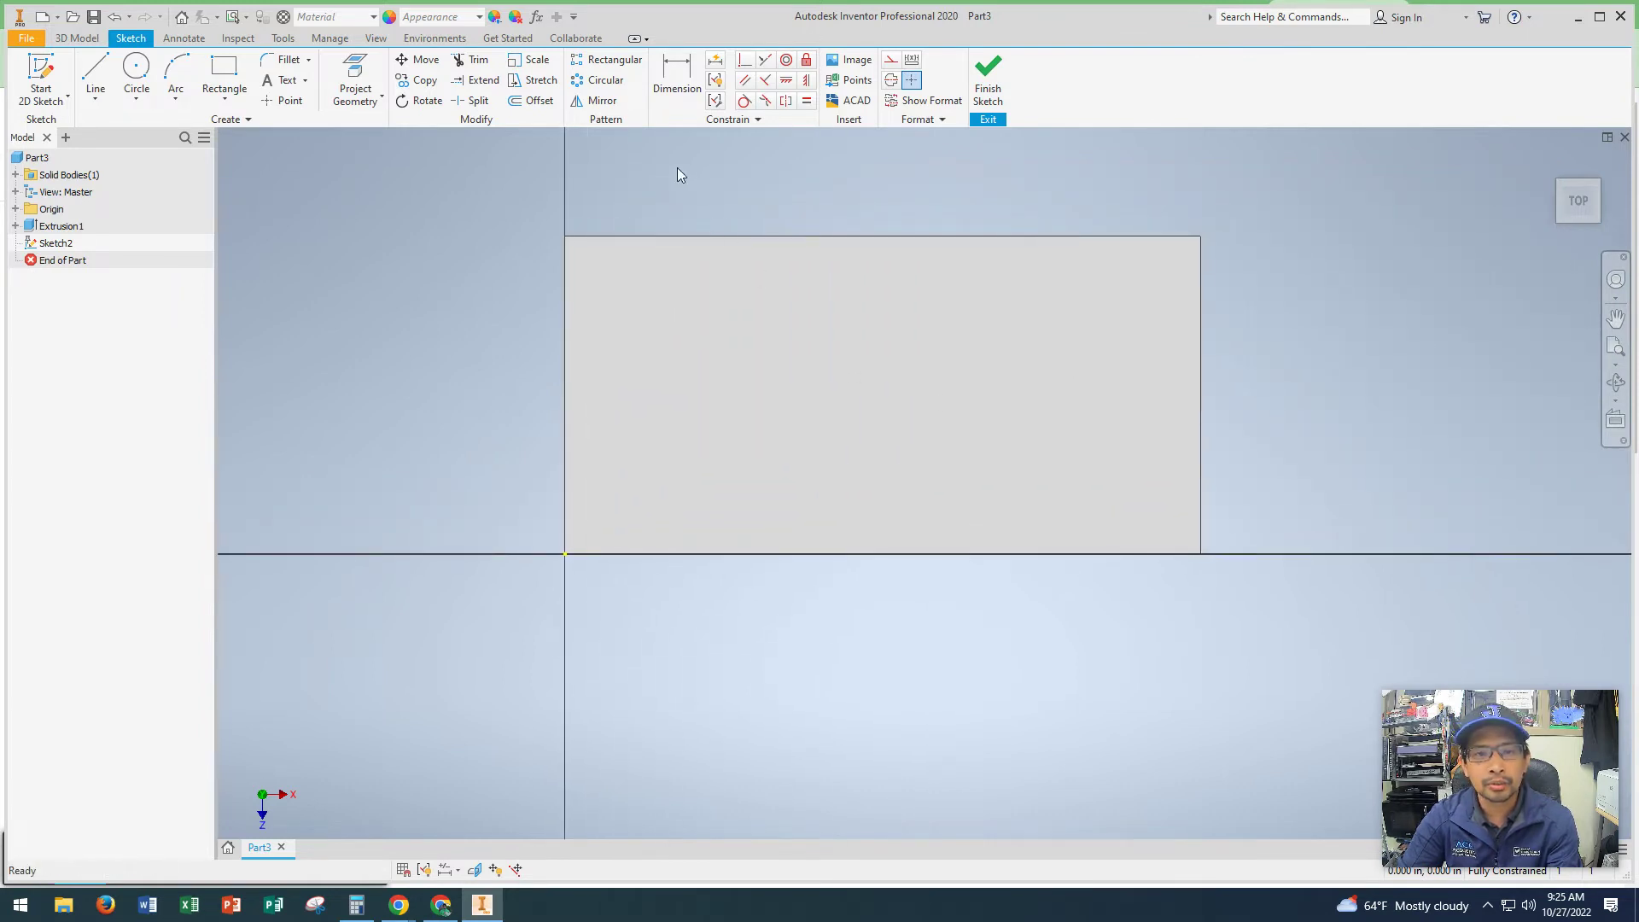
pyautogui.click(356, 70)
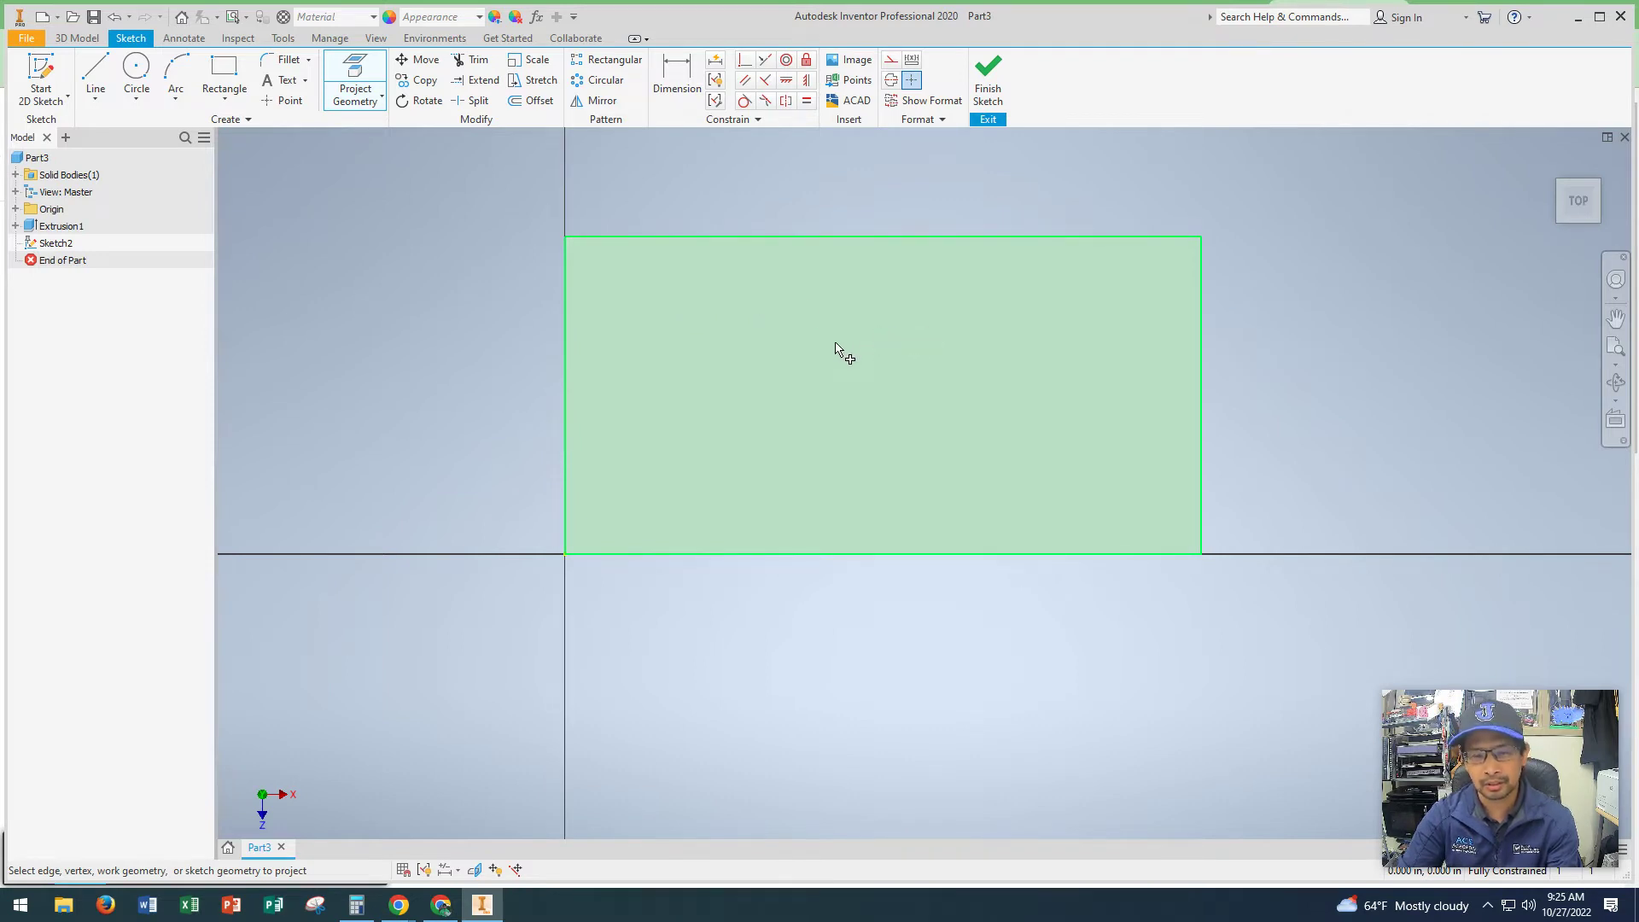
pyautogui.click(862, 372)
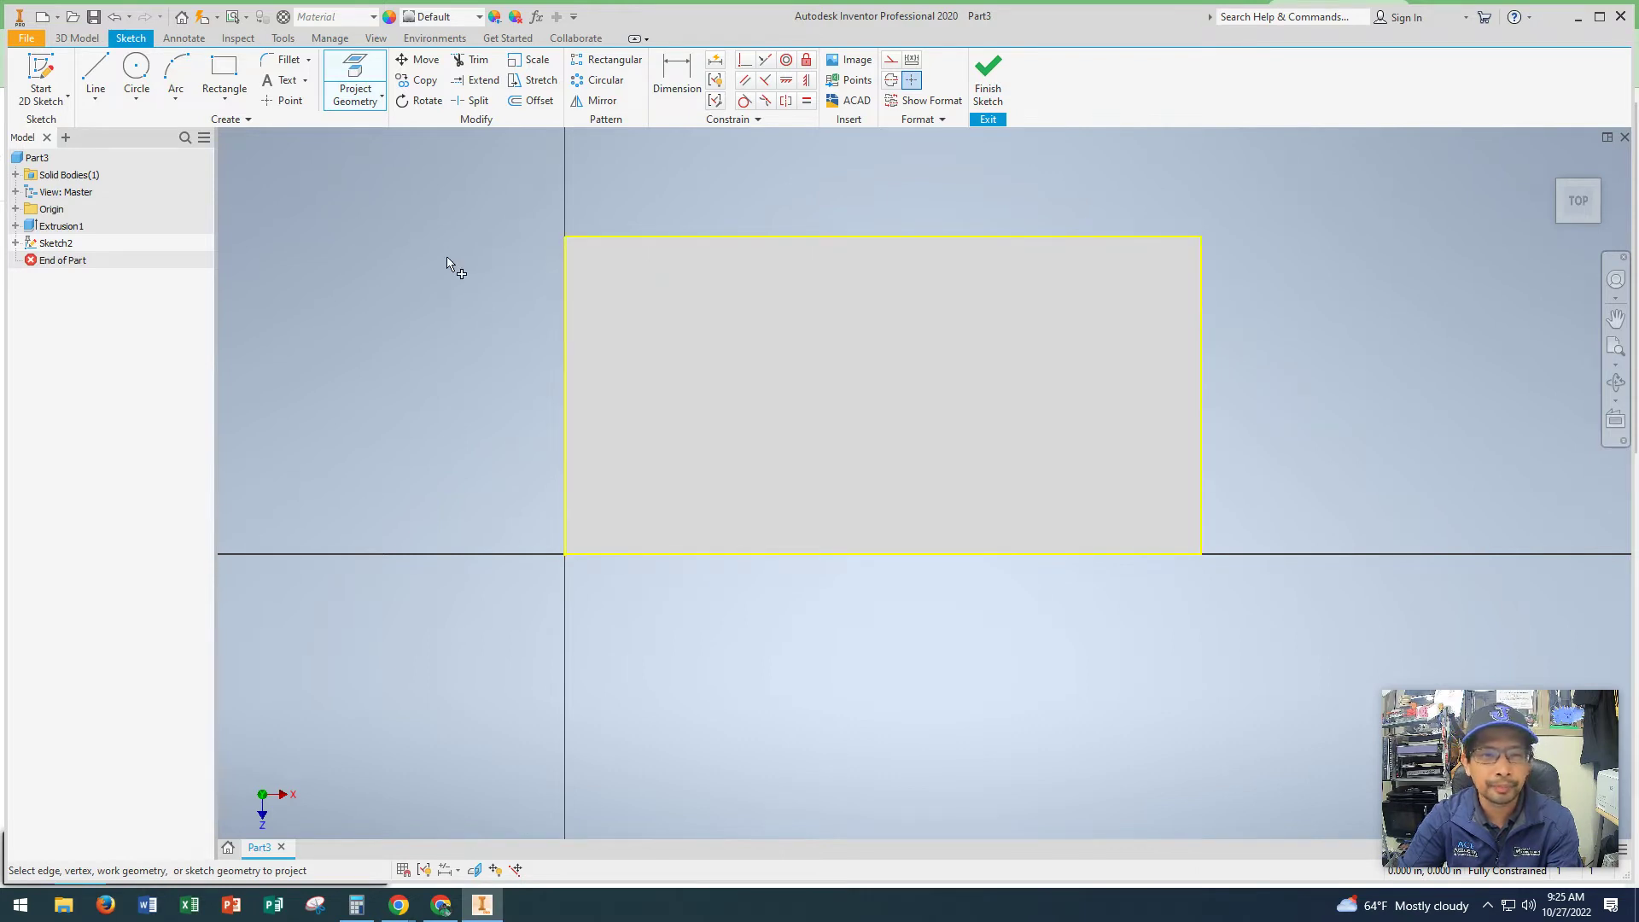
# Place four sketch points spread across the top face from left to right, and leave the Point command.
pyautogui.click(286, 101)
pyautogui.click(641, 319)
pyautogui.click(842, 424)
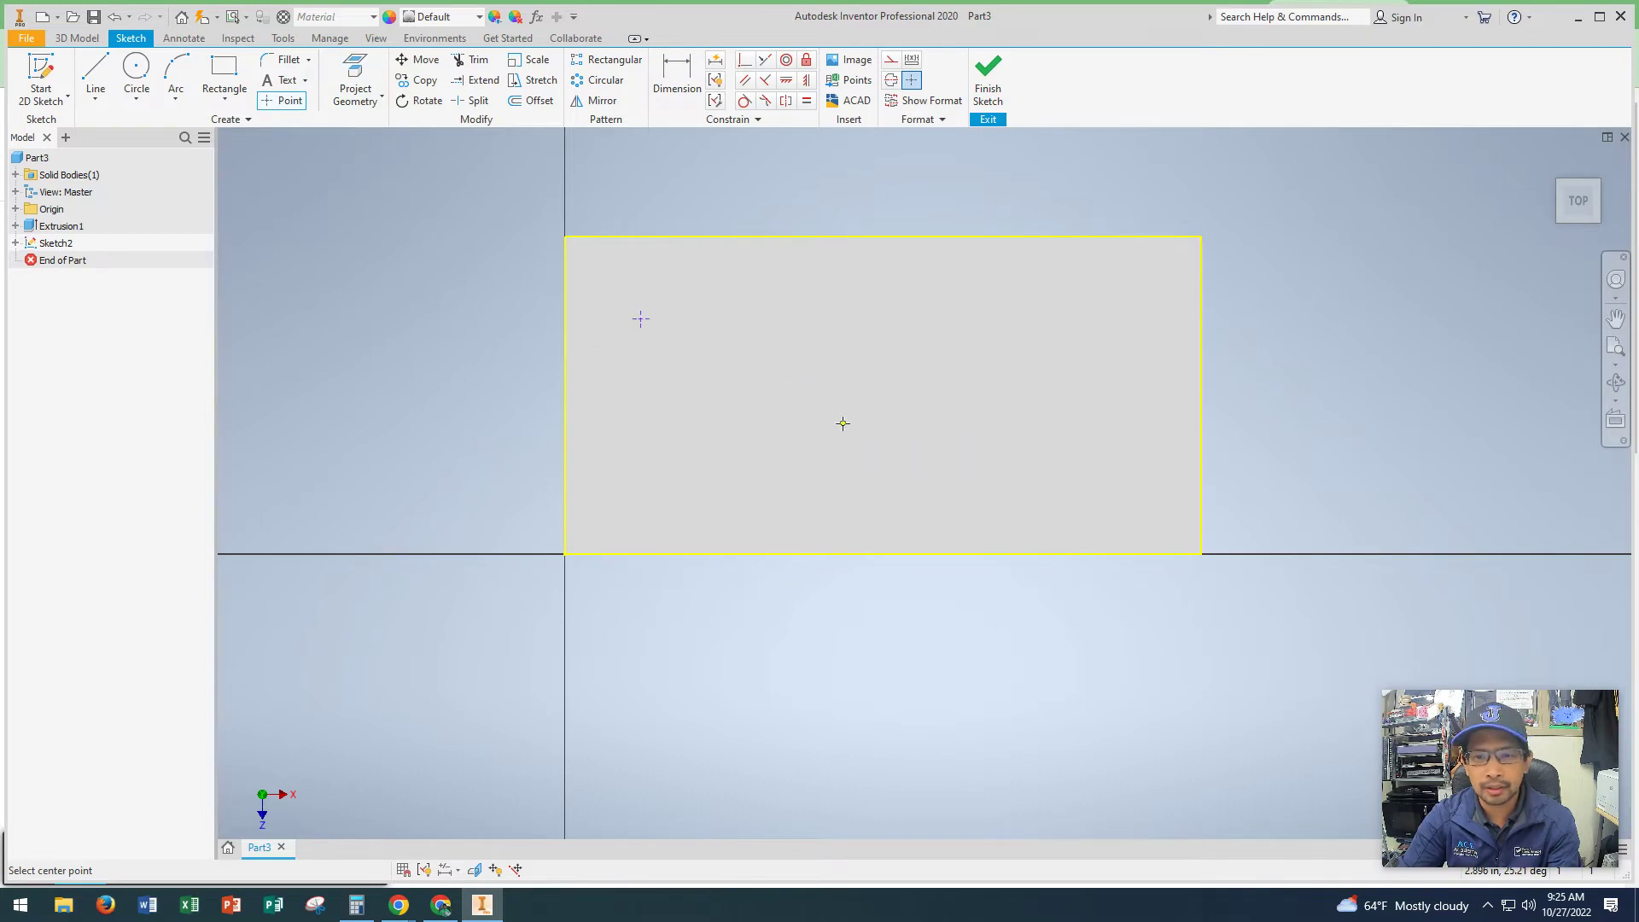
pyautogui.click(978, 362)
pyautogui.click(1110, 308)
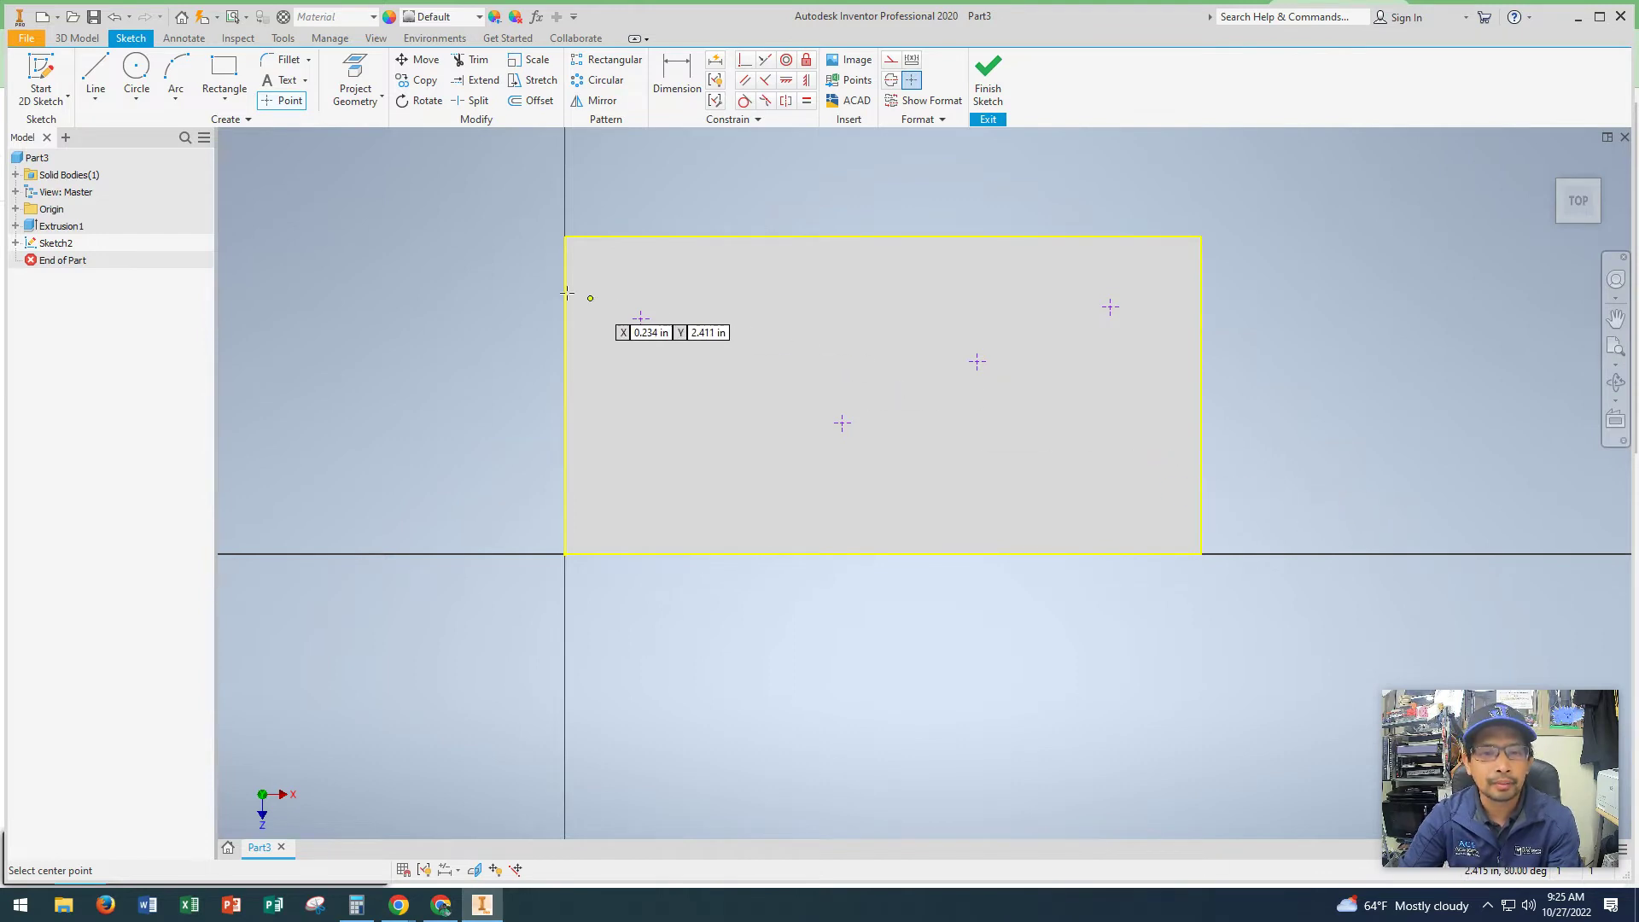
pyautogui.rightClick(410, 226)
pyautogui.click(349, 229)
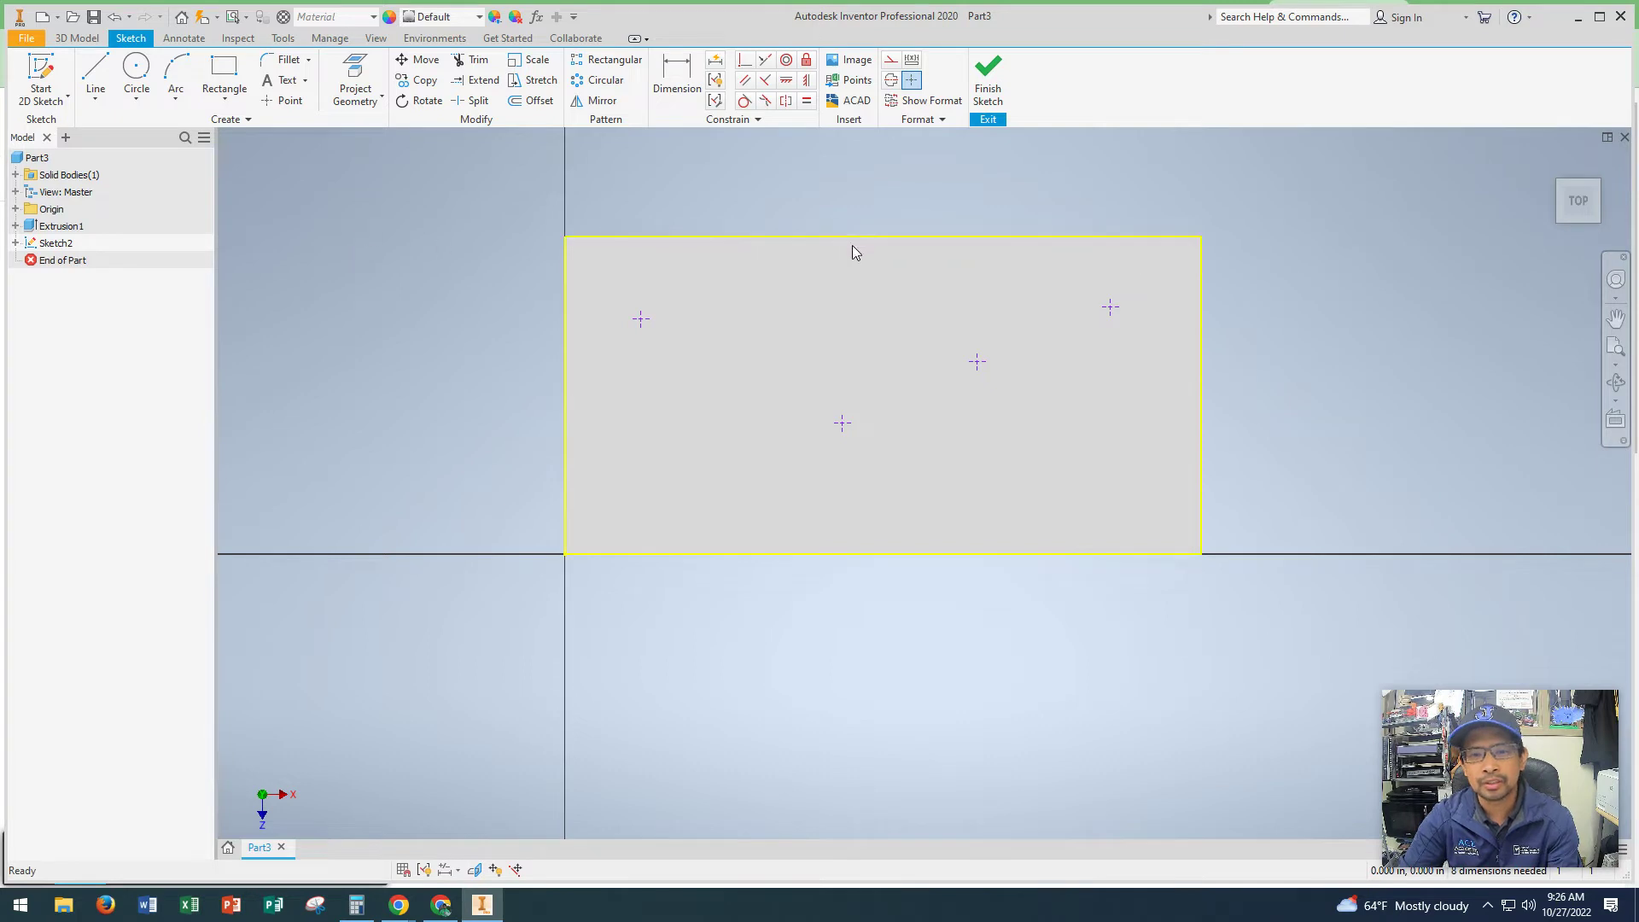
# Switch to Calculator, work out 6 ÷ 5 for the point spacing, and return to the Inventor sketch.
pyautogui.click(356, 905)
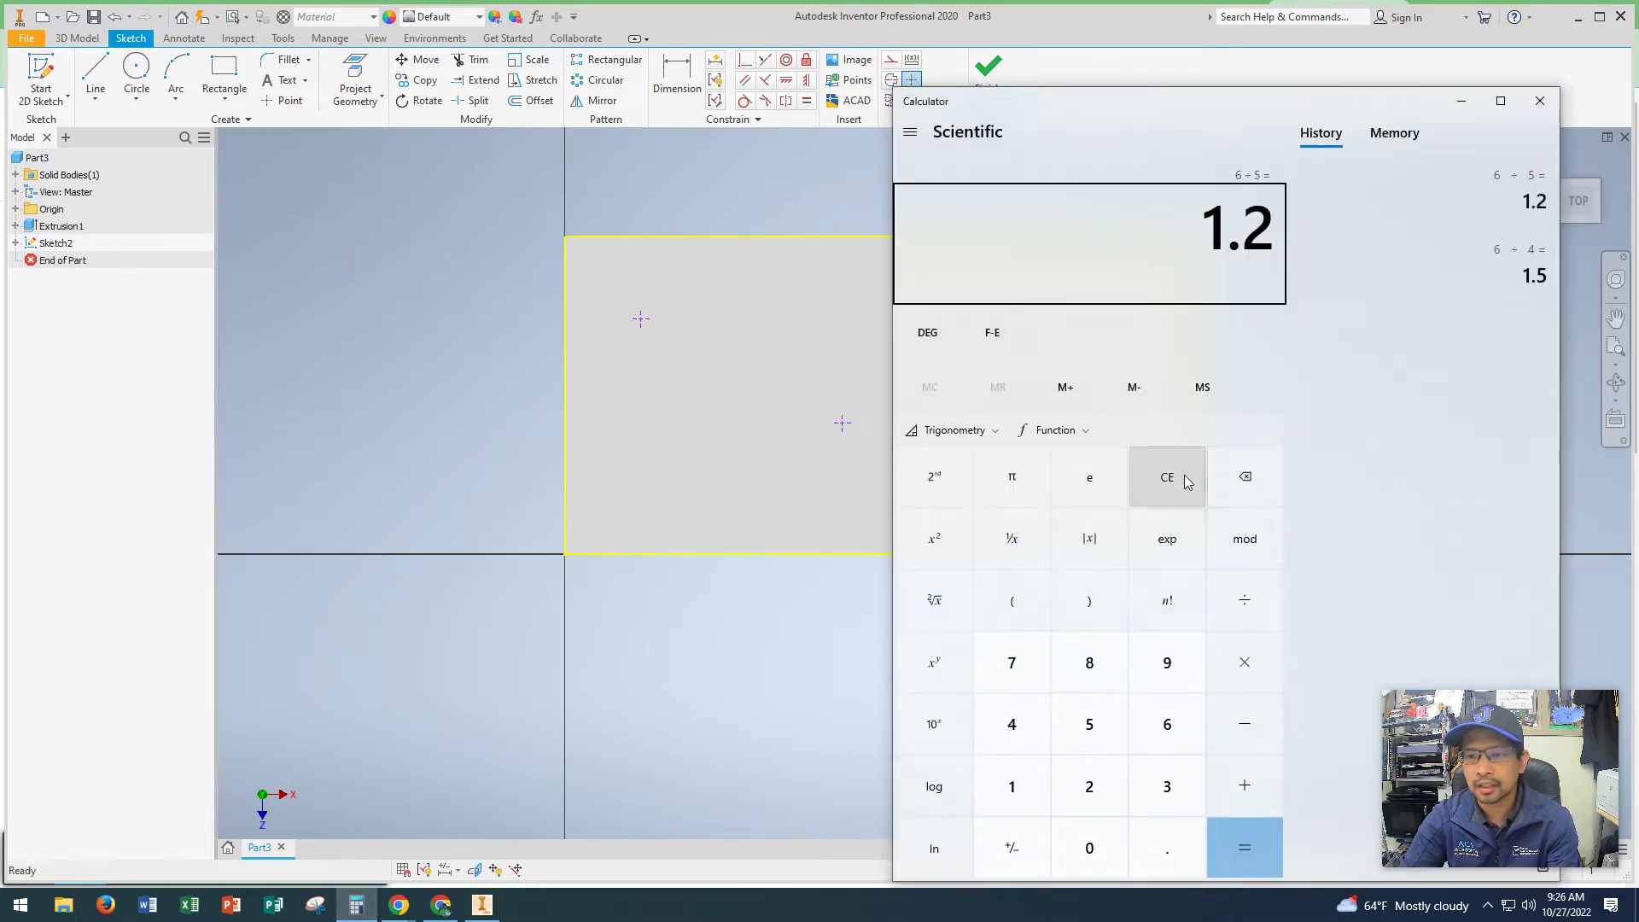
pyautogui.click(1178, 477)
pyautogui.moveTo(1216, 101)
pyautogui.mouseDown()
pyautogui.moveTo(1115, 109)
pyautogui.moveTo(744, 572)
pyautogui.moveTo(834, 658)
pyautogui.mouseUp()
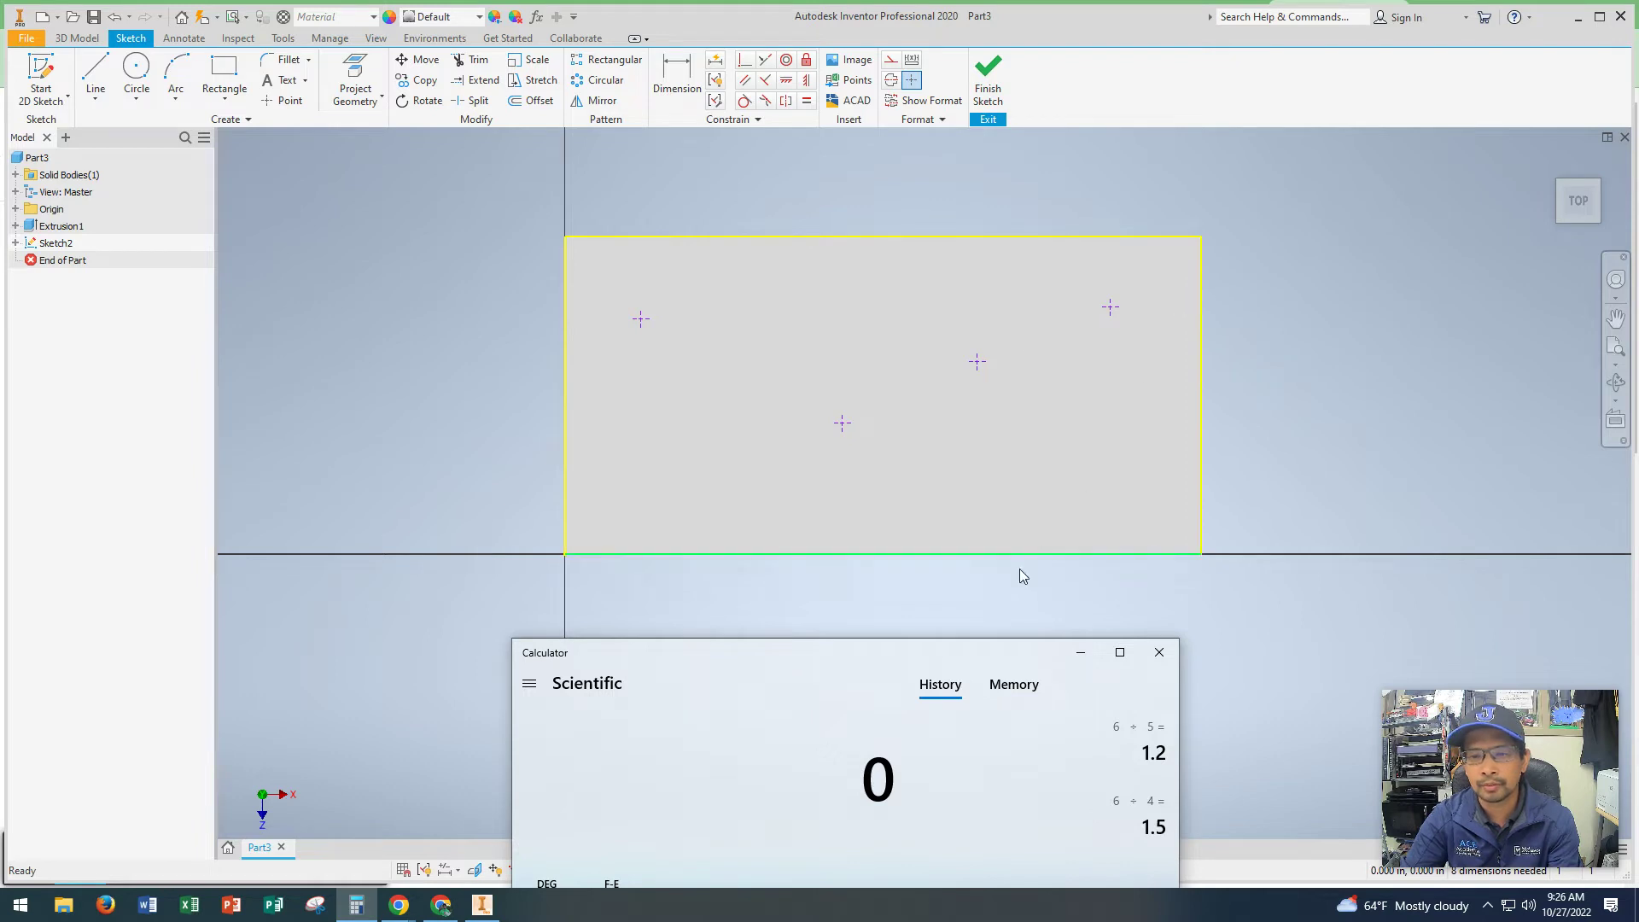
pyautogui.moveTo(984, 652); pyautogui.dragTo(1187, 130)
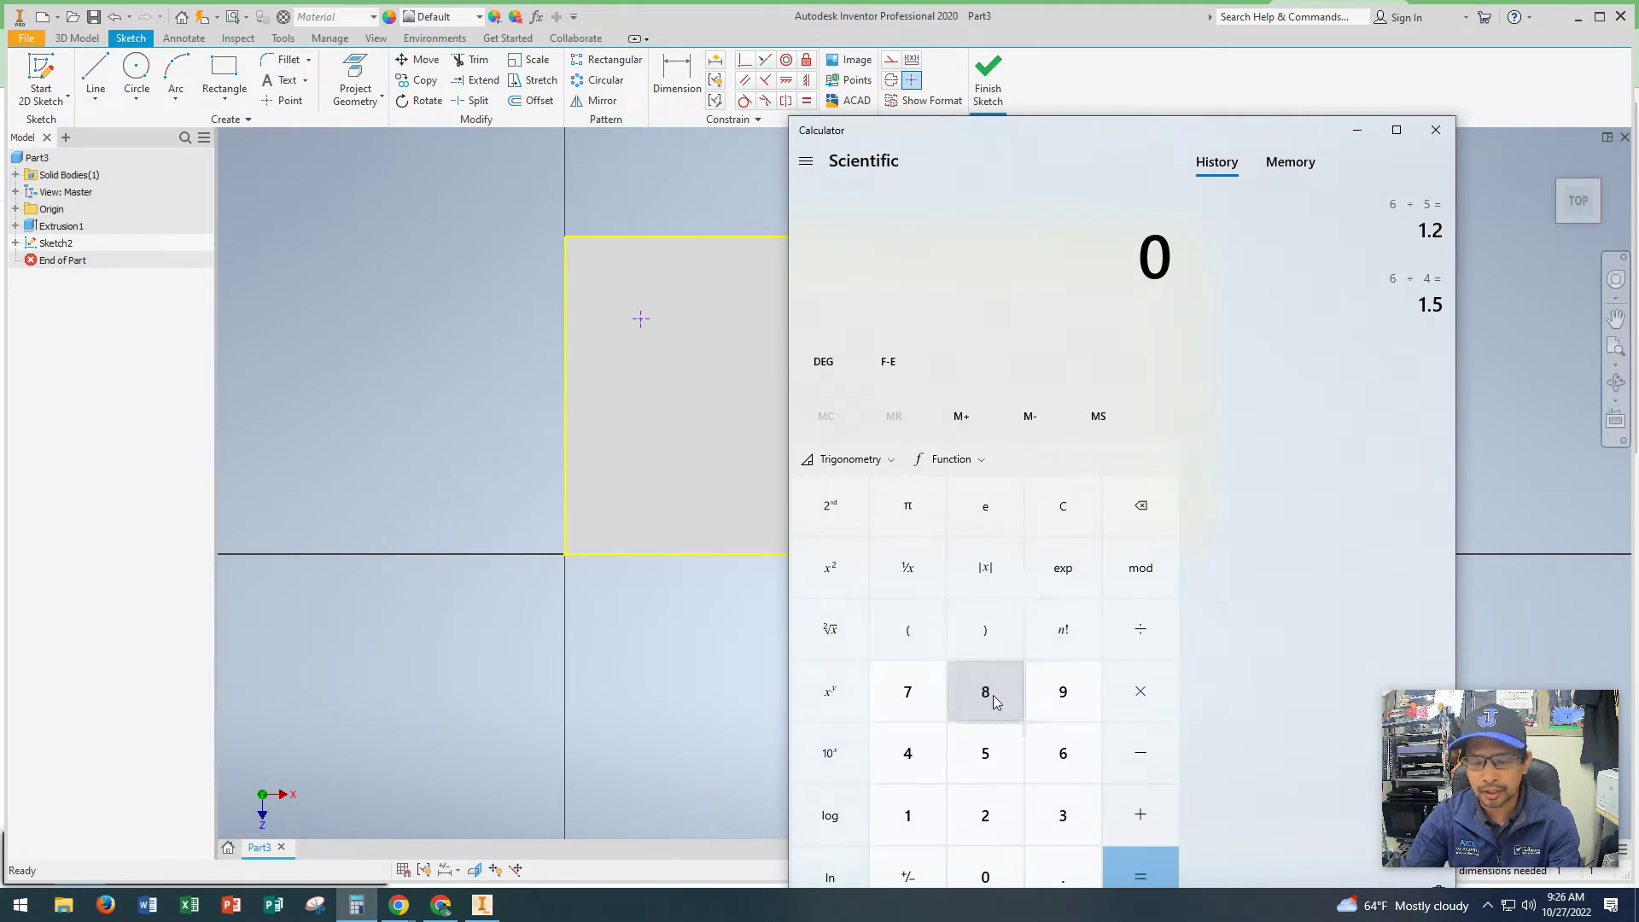
pyautogui.click(1074, 751)
pyautogui.click(1140, 632)
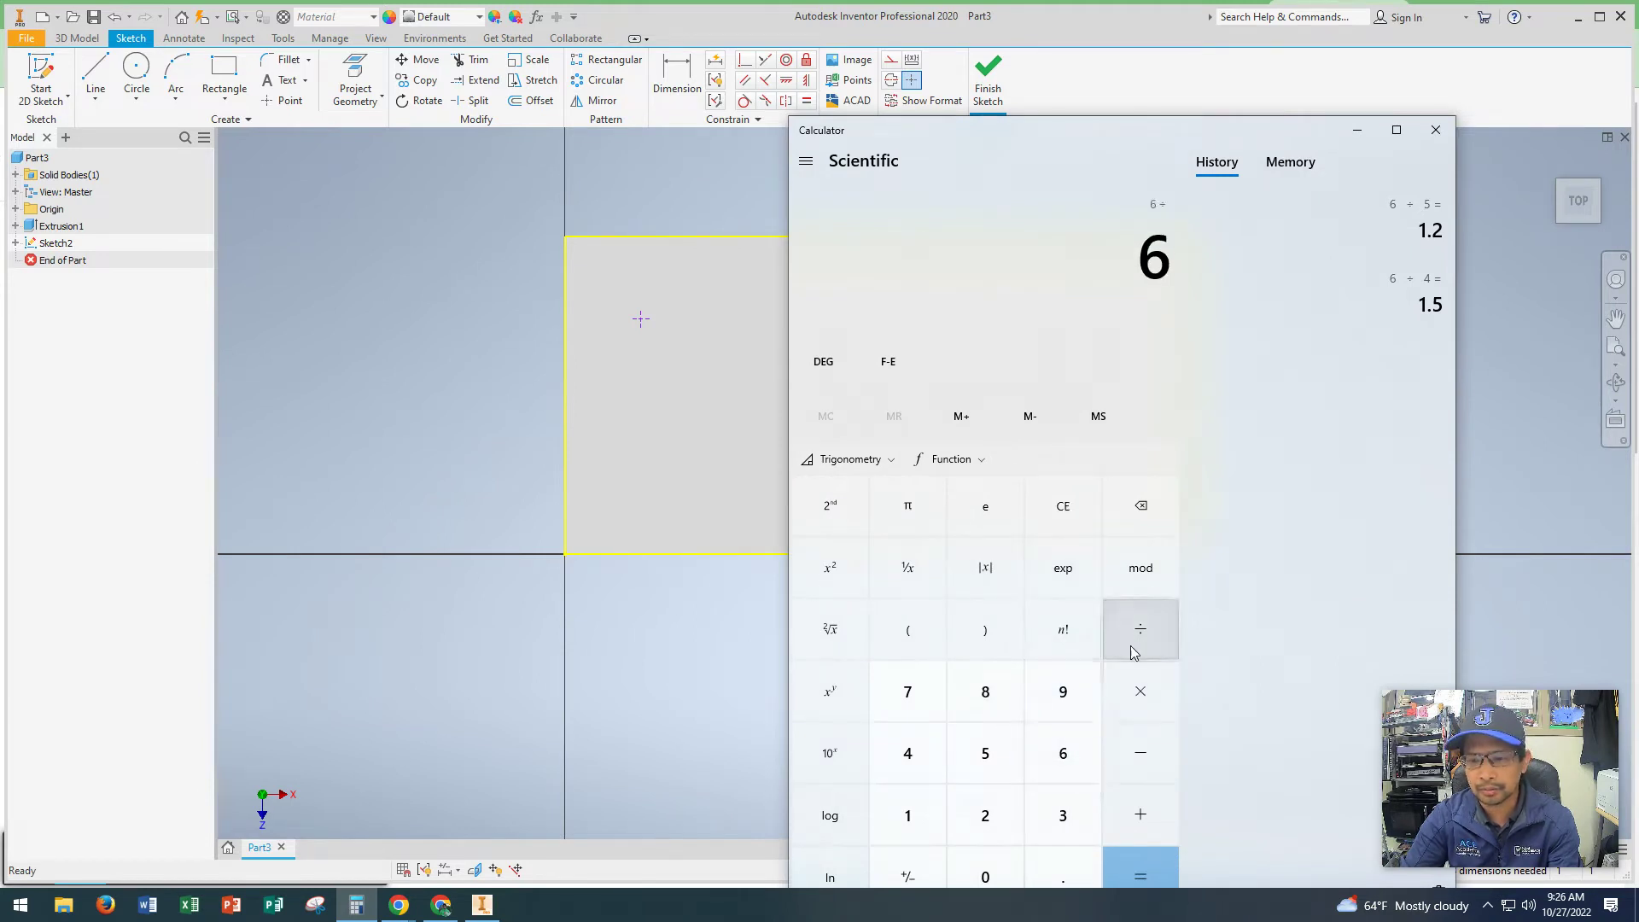
pyautogui.click(1016, 755)
pyautogui.click(1140, 875)
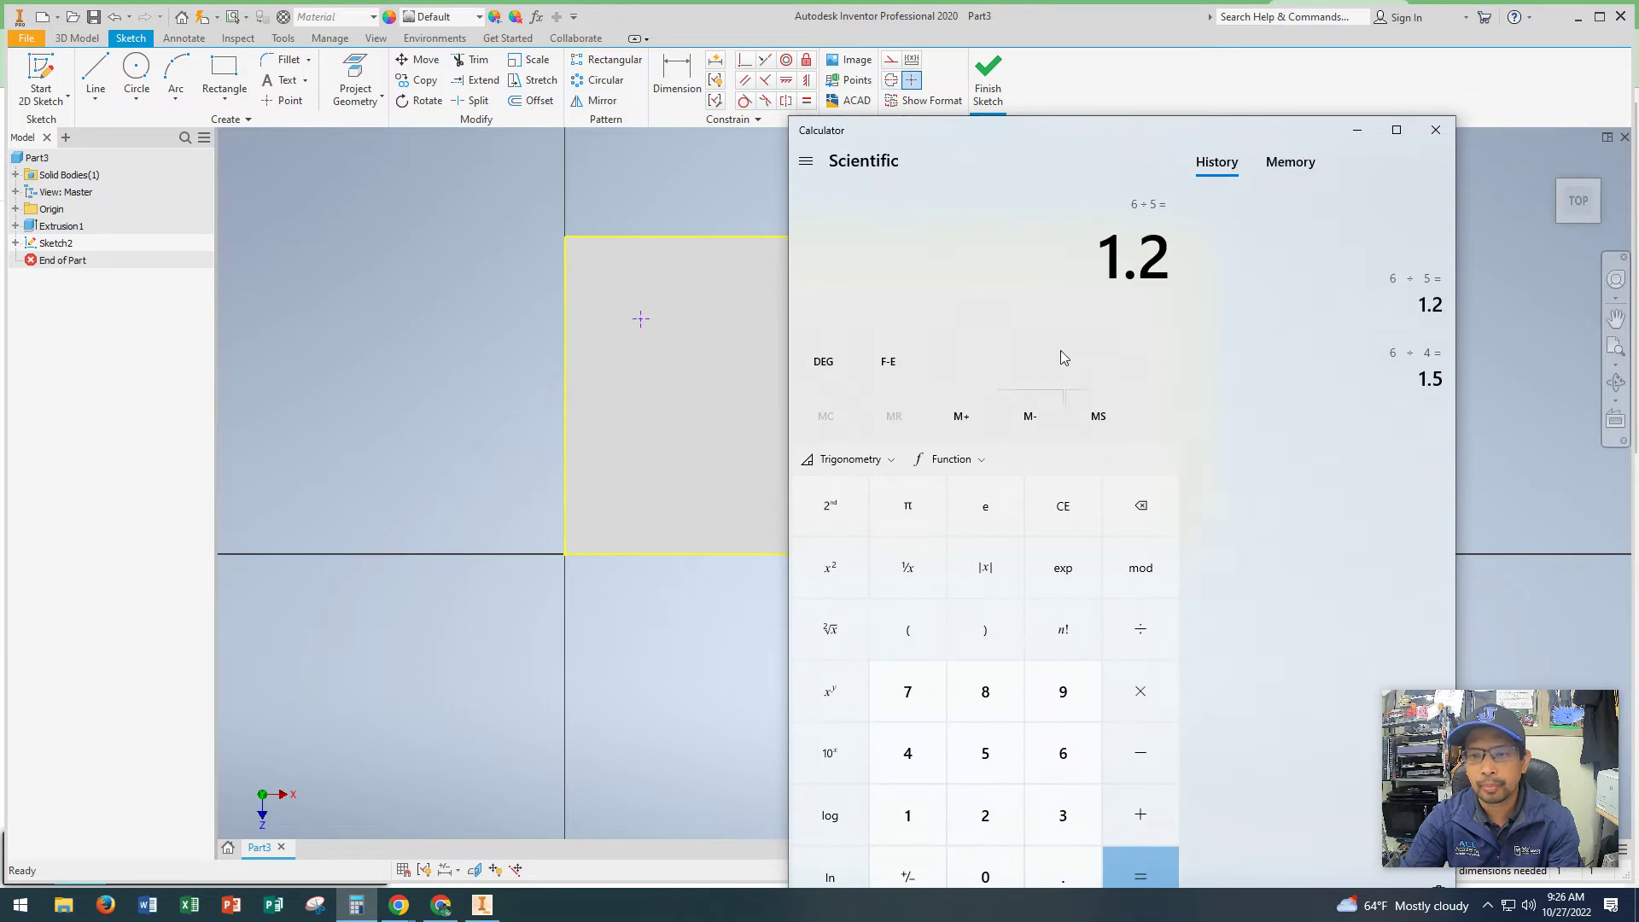
pyautogui.click(1360, 130)
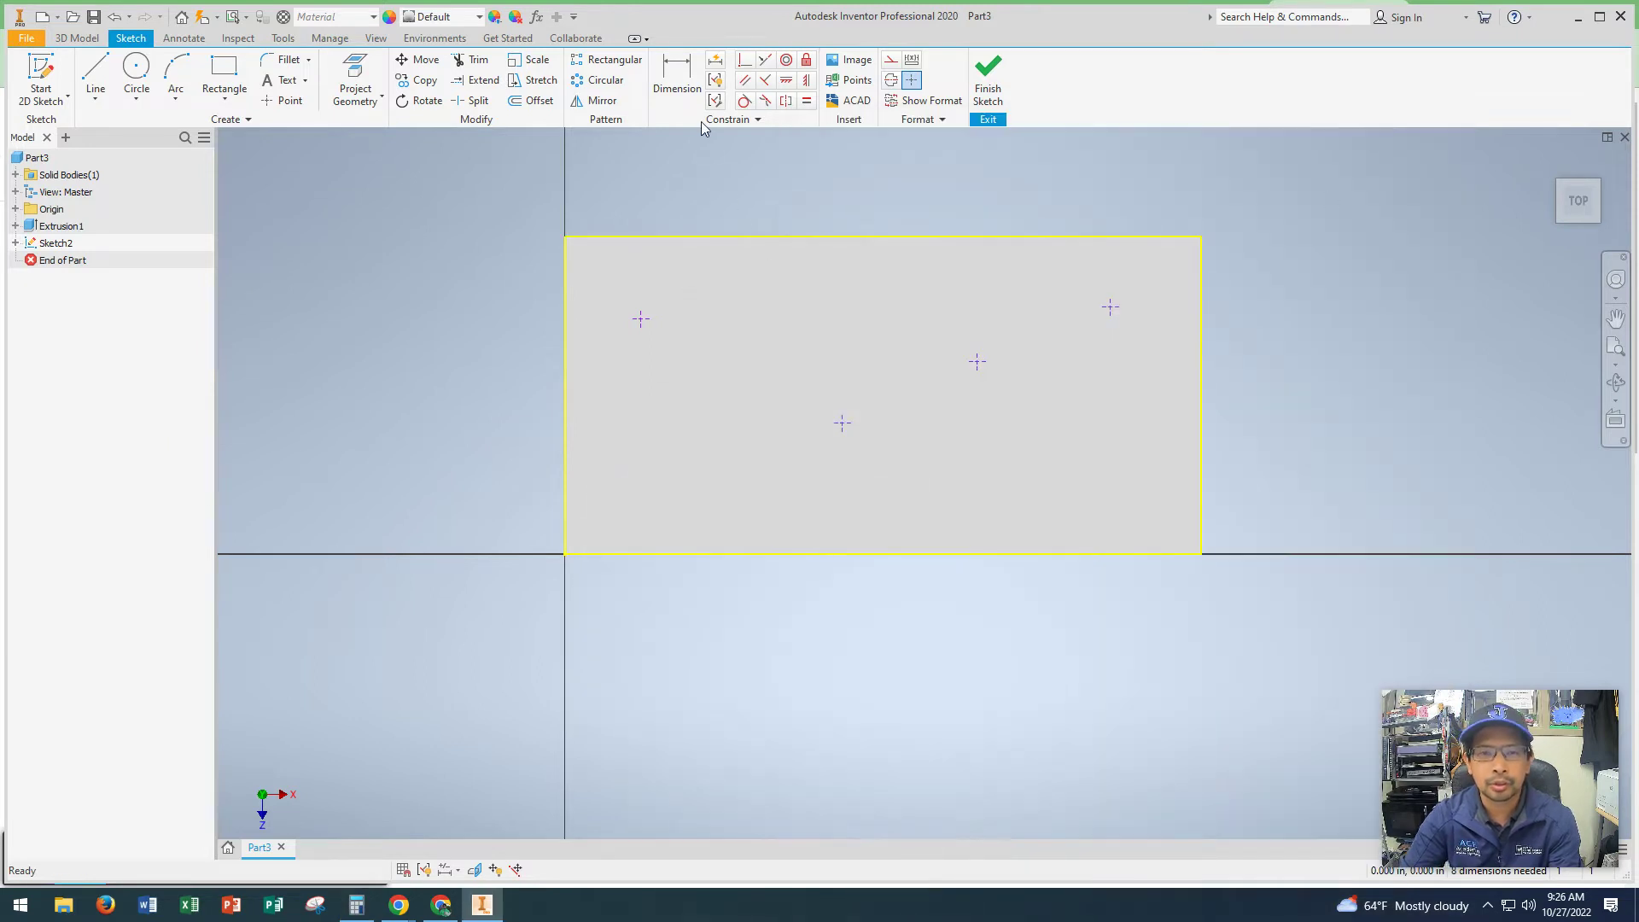
# Dimension the leftmost point horizontally from the face's left edge and set the distance to 1.2 in.
pyautogui.click(683, 67)
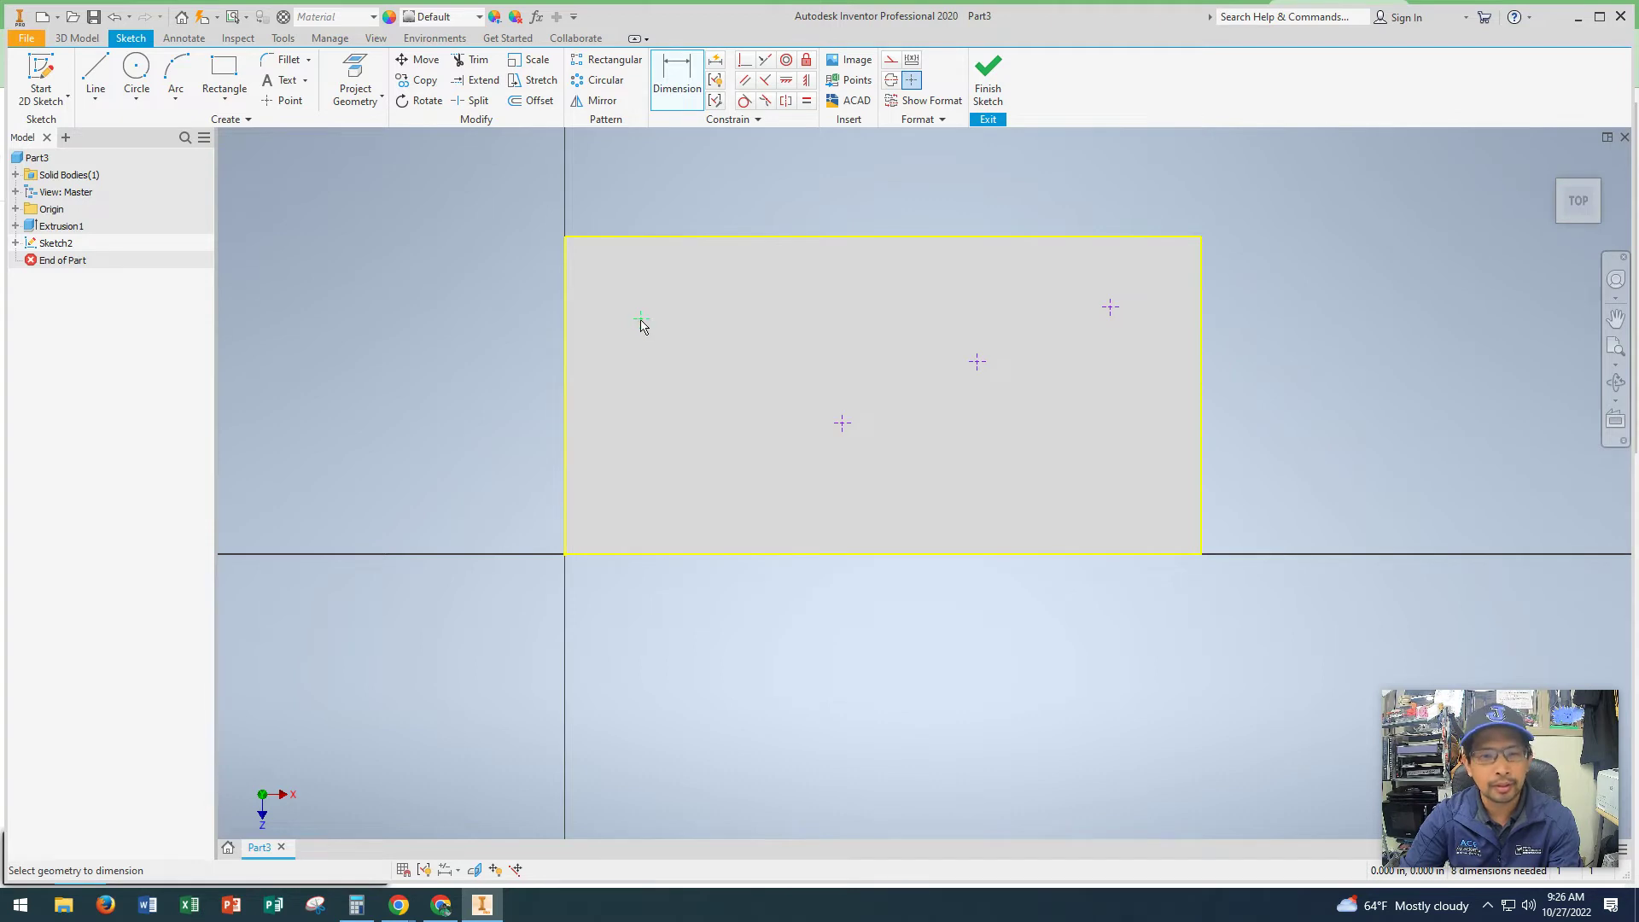
pyautogui.click(640, 321)
pyautogui.click(564, 324)
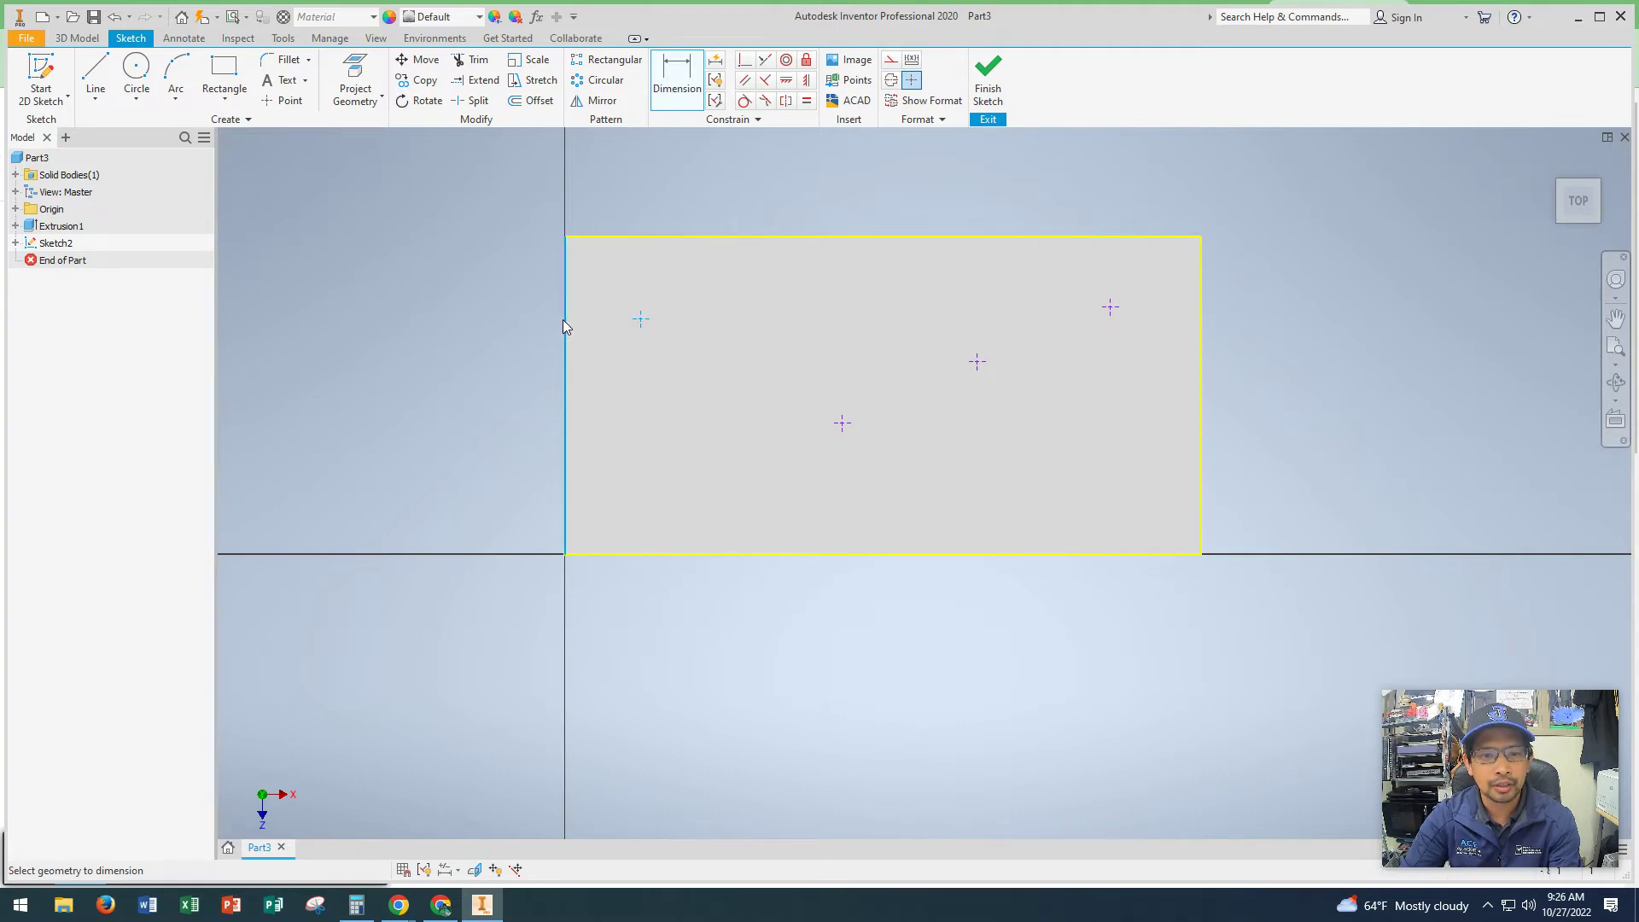
pyautogui.click(599, 627)
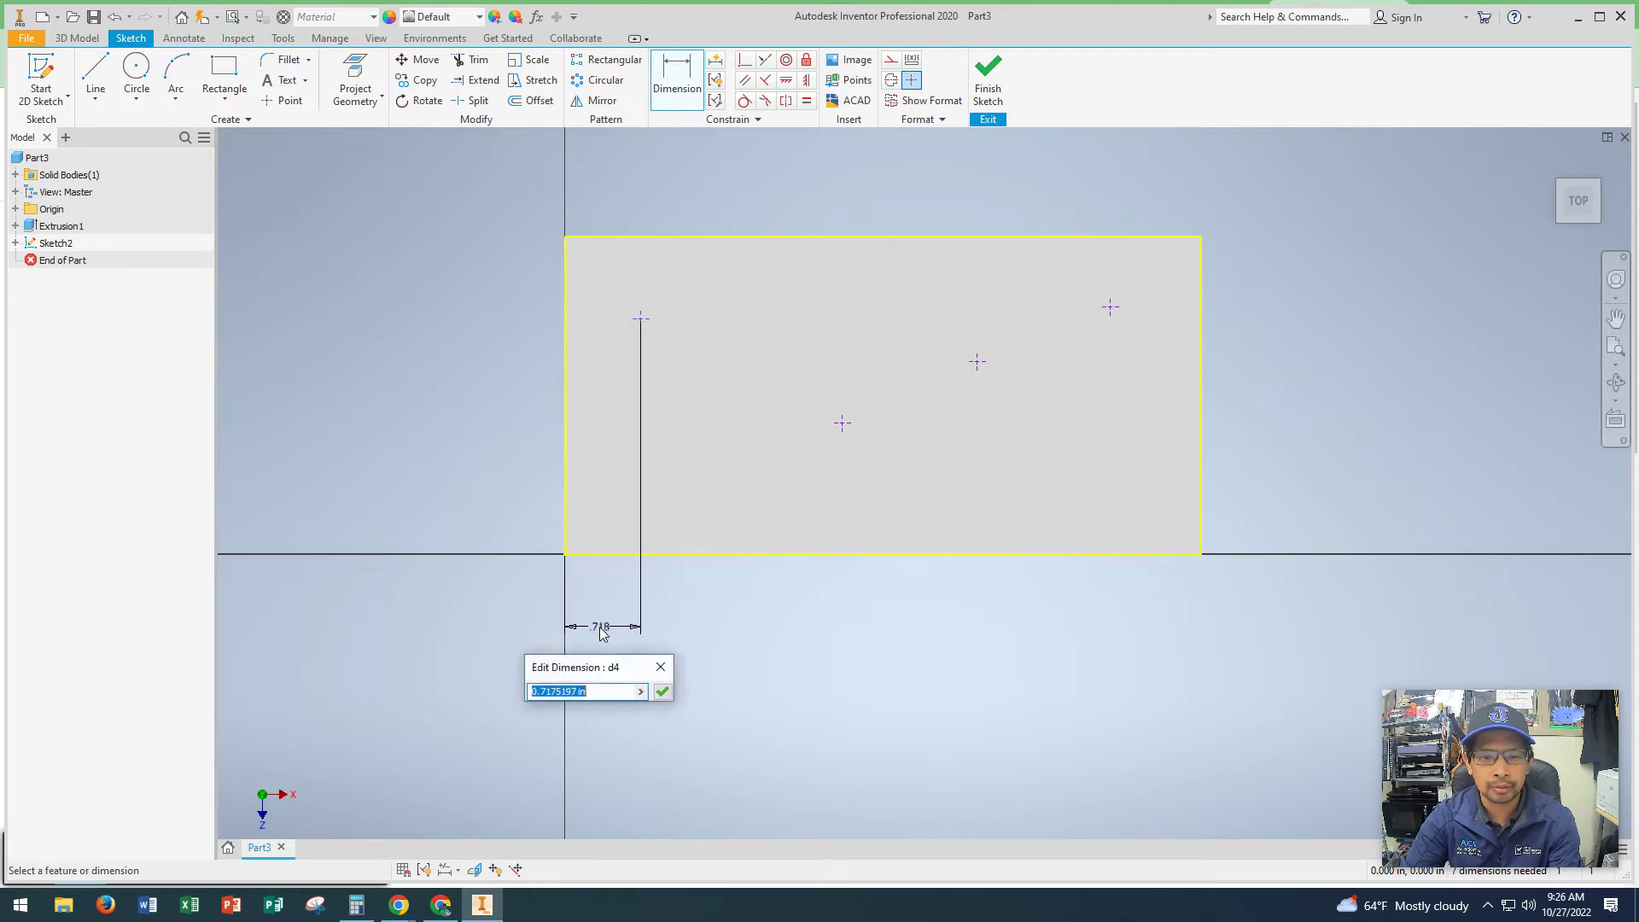
pyautogui.write('1.2')
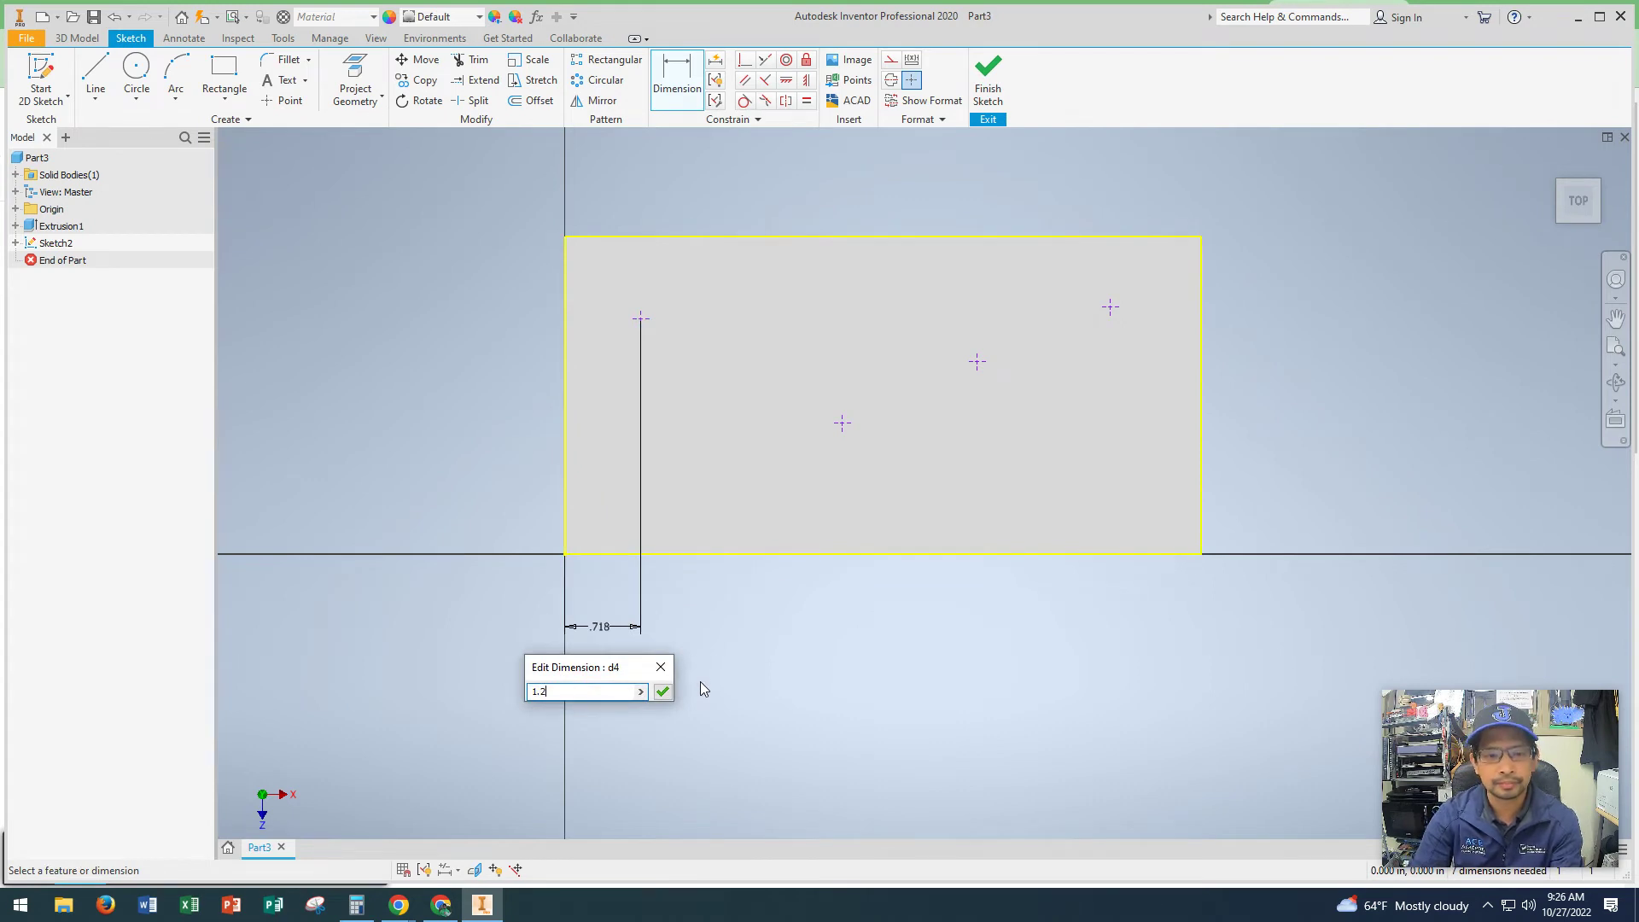
pyautogui.press('Return')
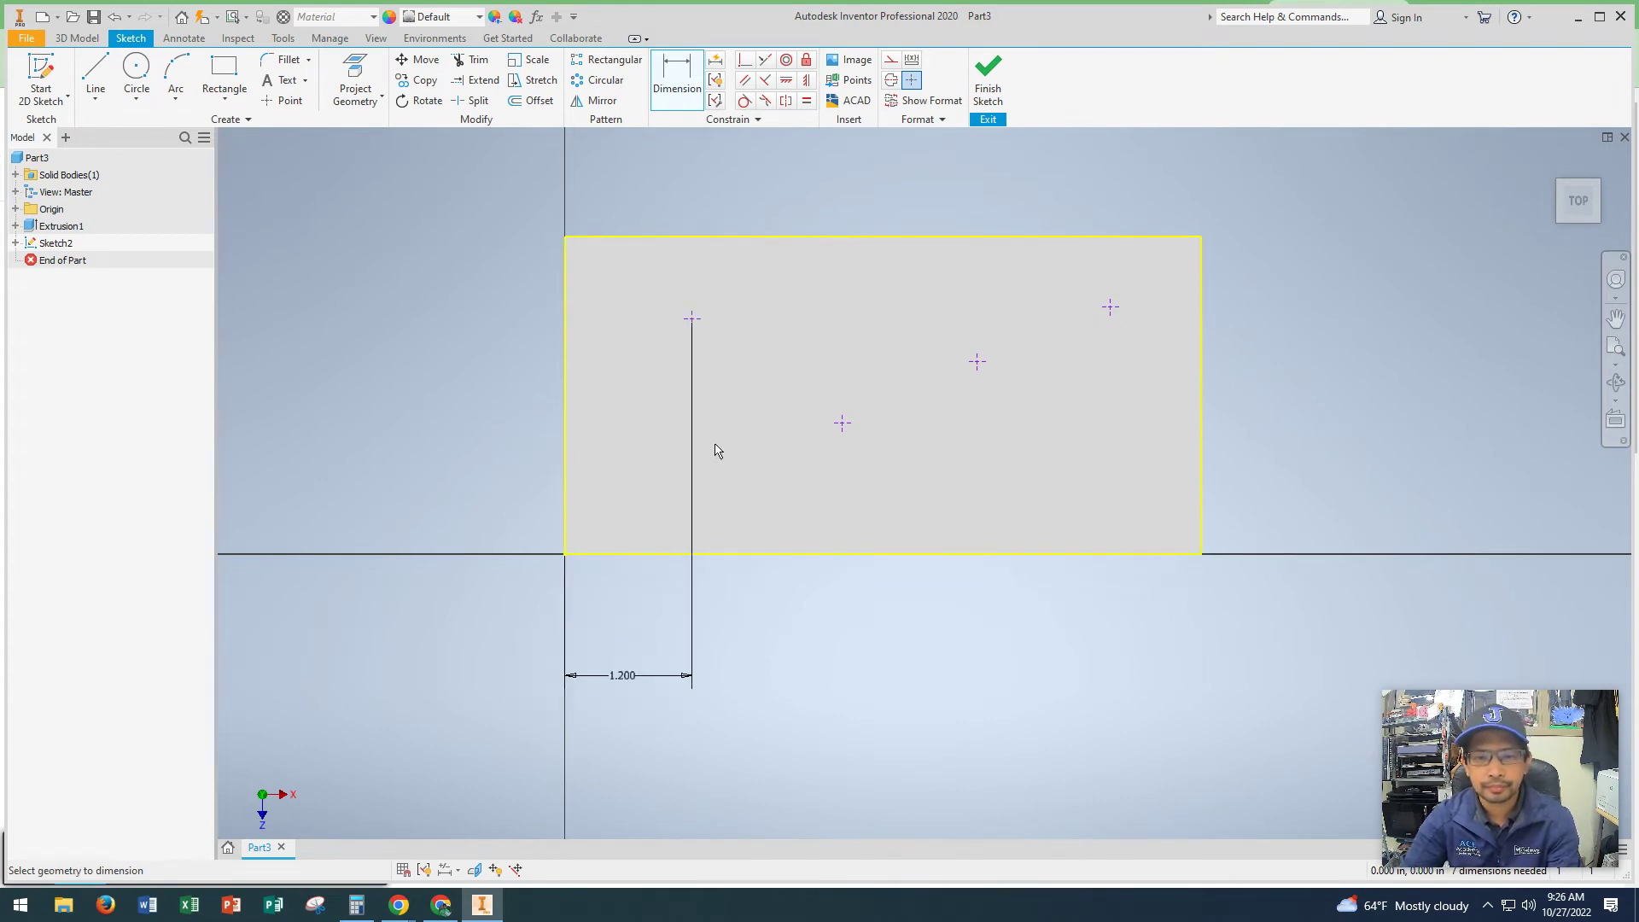
# Dimension the horizontal distance between the first and second points from the left and set it to 1.2 in.
pyautogui.click(693, 321)
pyautogui.click(841, 423)
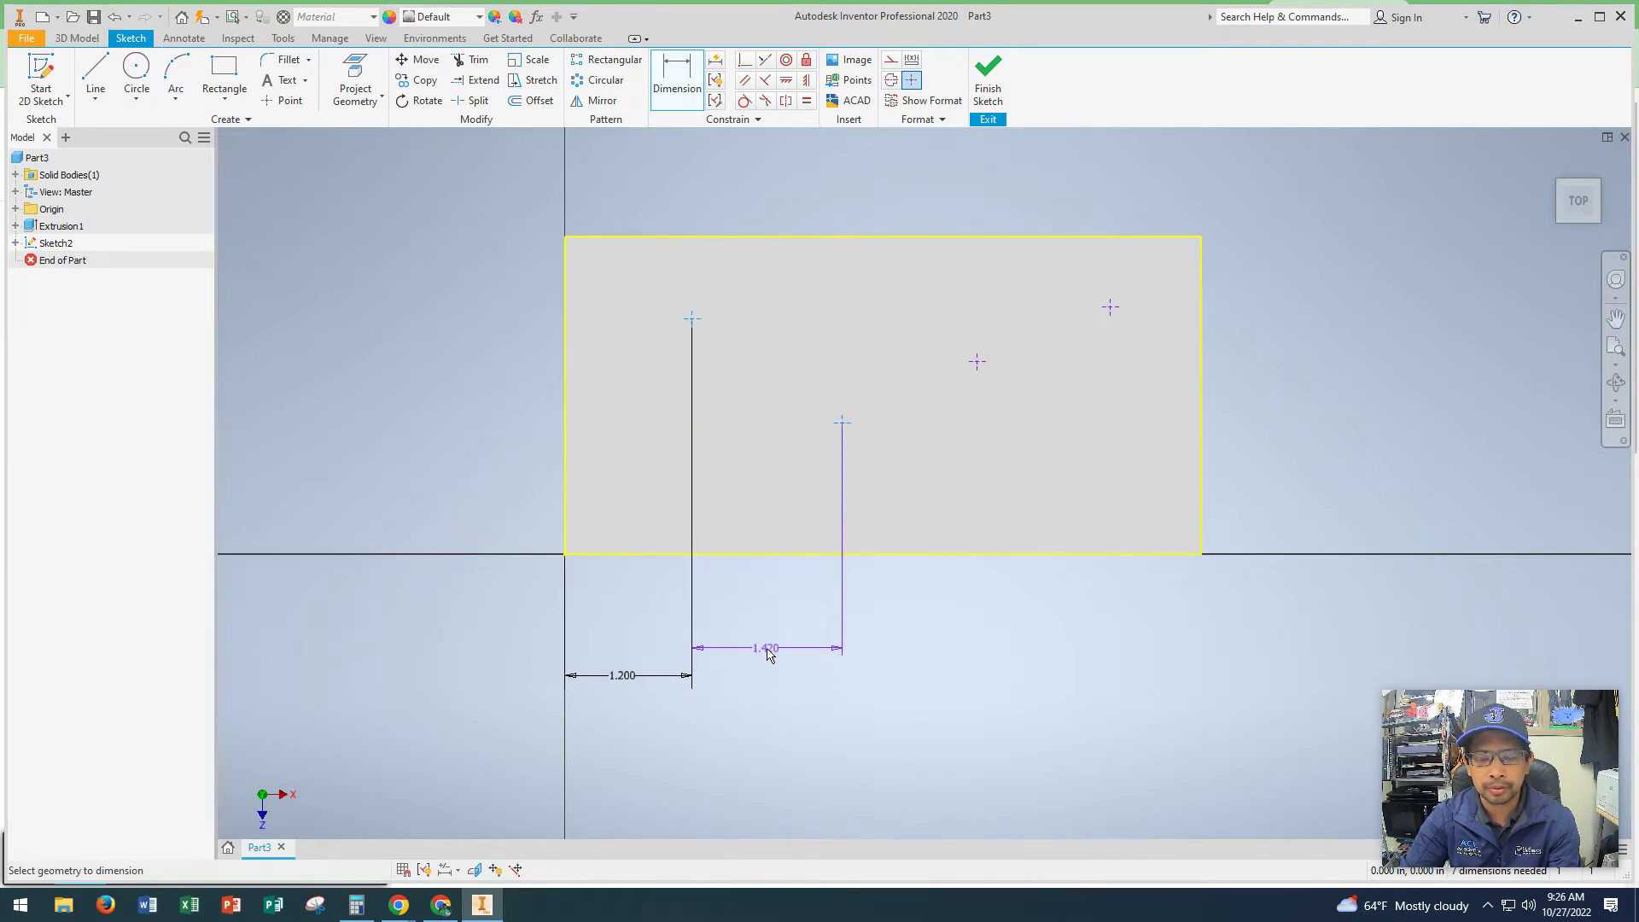
pyautogui.click(767, 647)
pyautogui.write('1.')
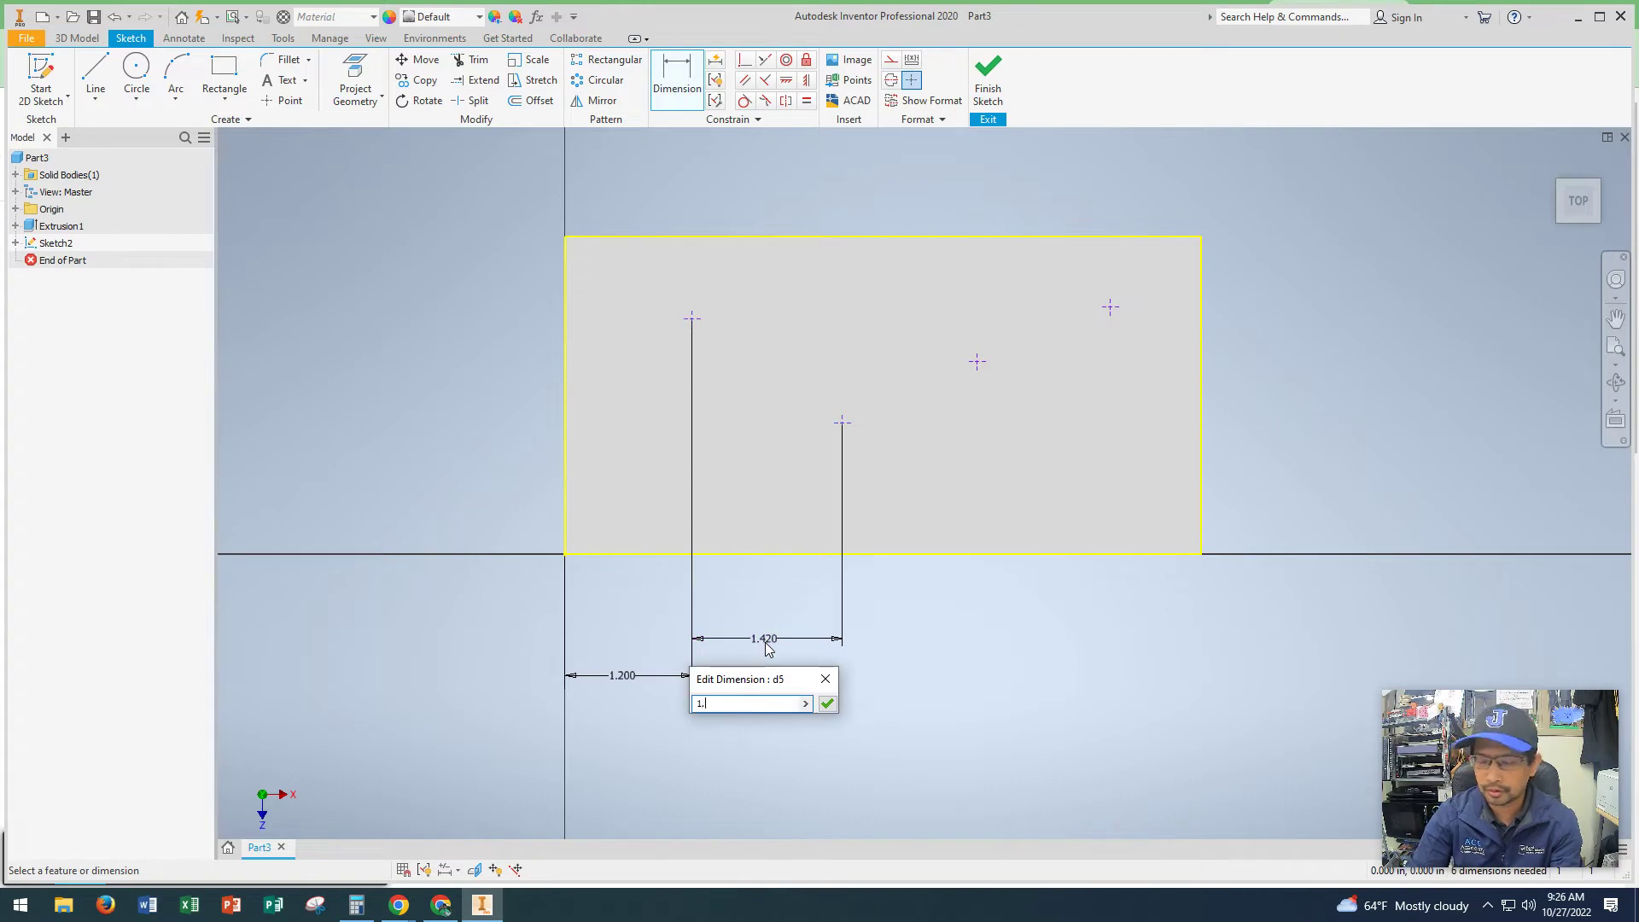
pyautogui.write('2')
pyautogui.press('Return')
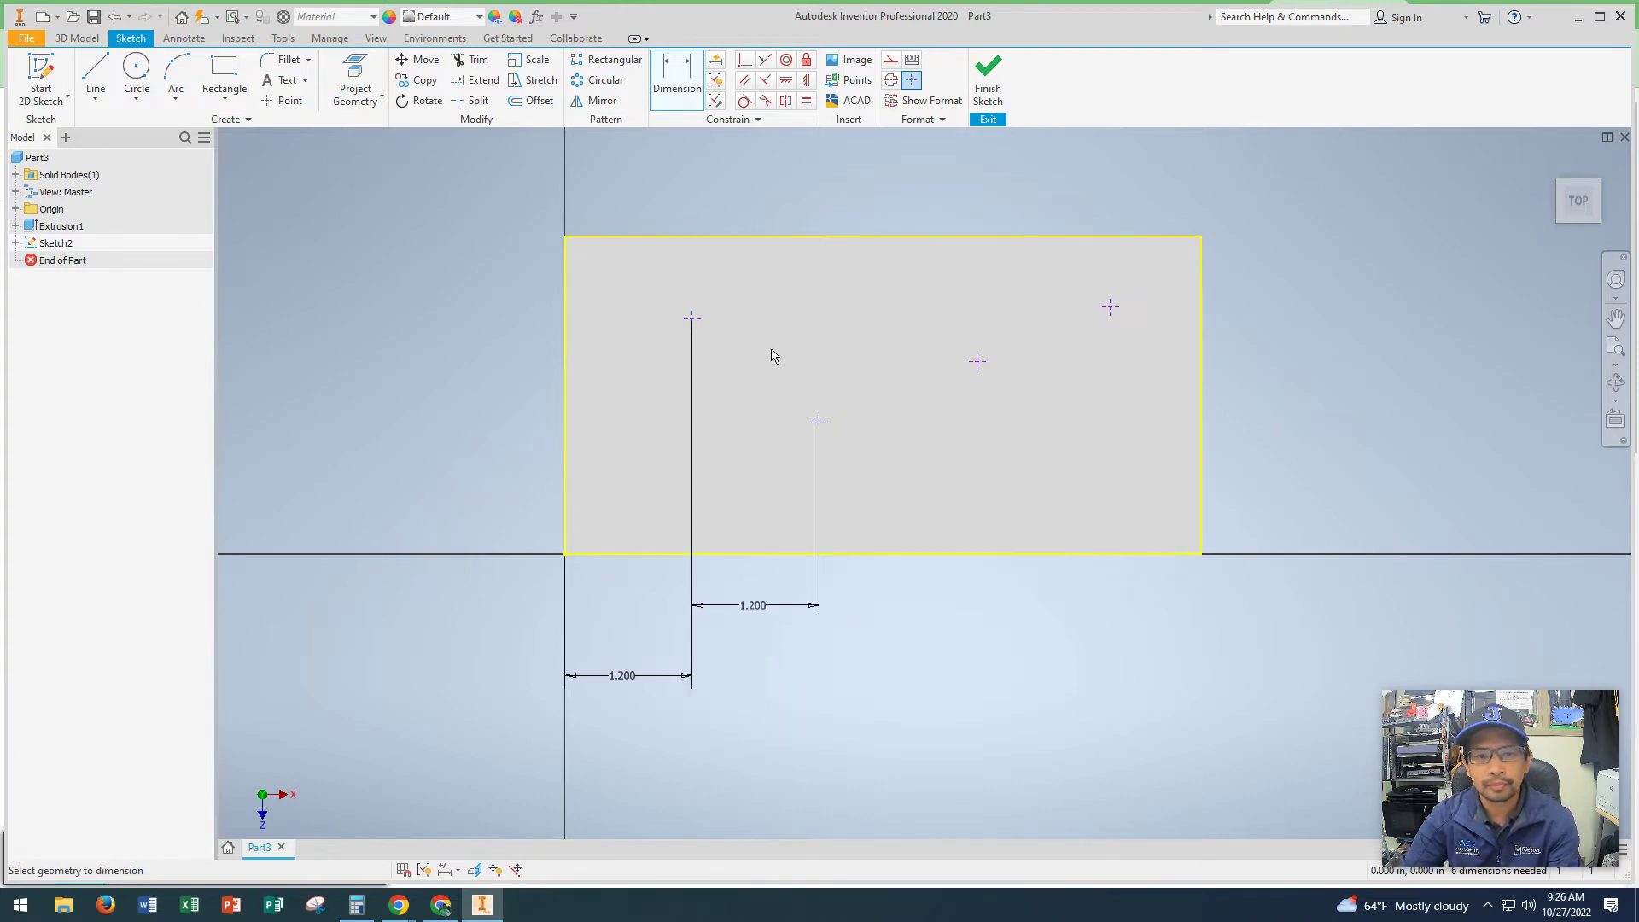
# Set the horizontal distance between the second and third points to 1.2 in with a dimension, and leave the Dimension command.
pyautogui.click(819, 423)
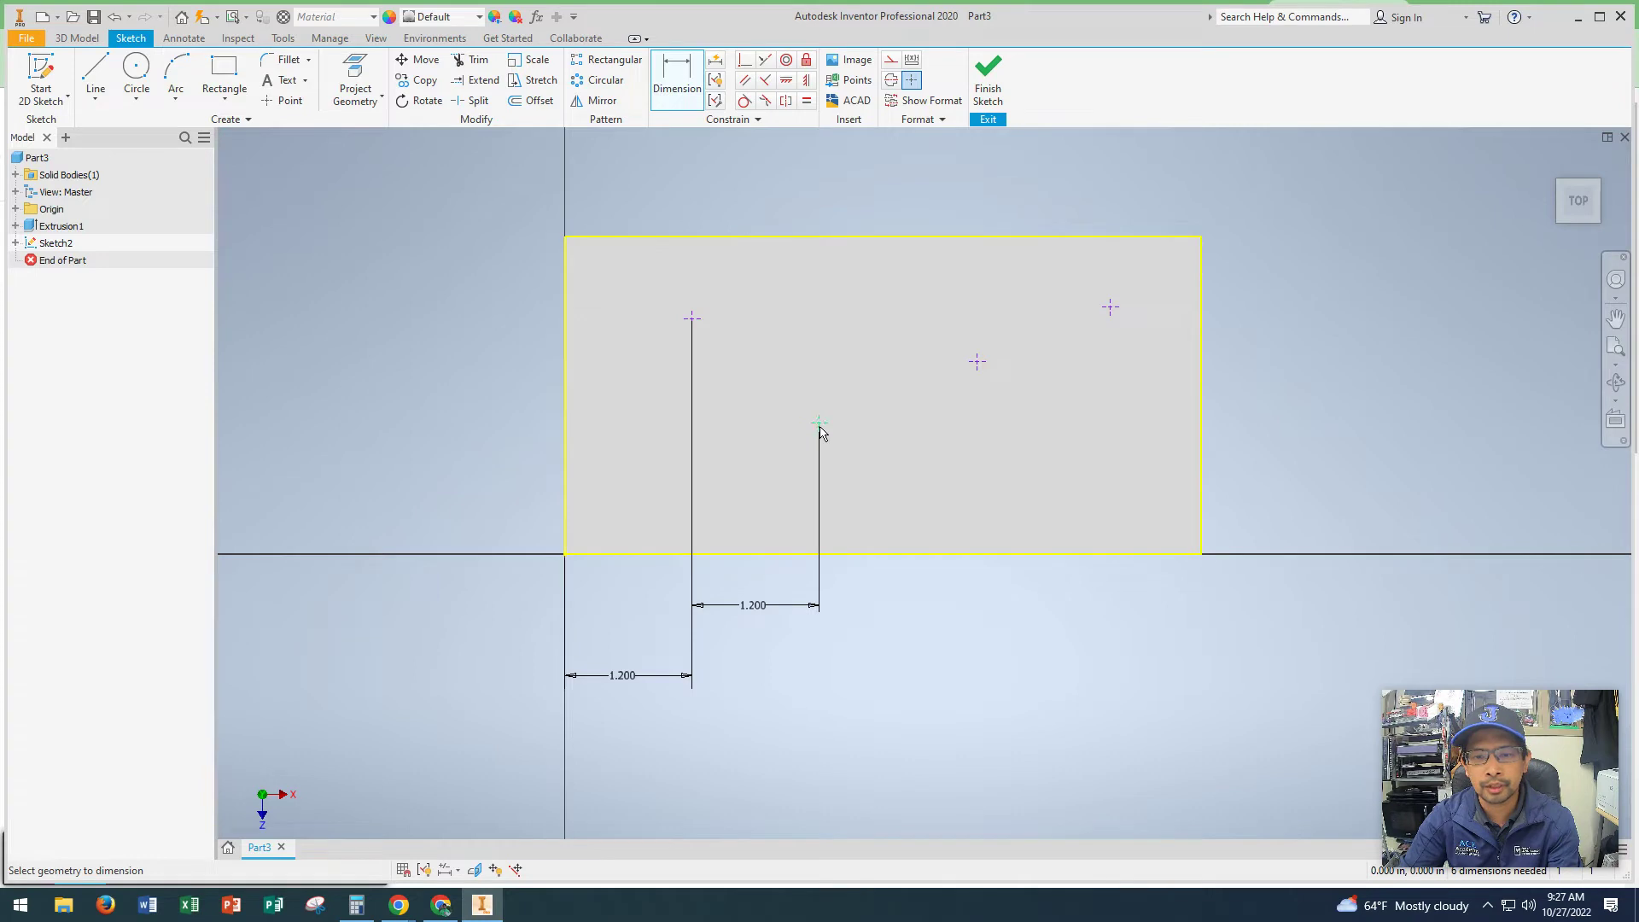
pyautogui.click(978, 362)
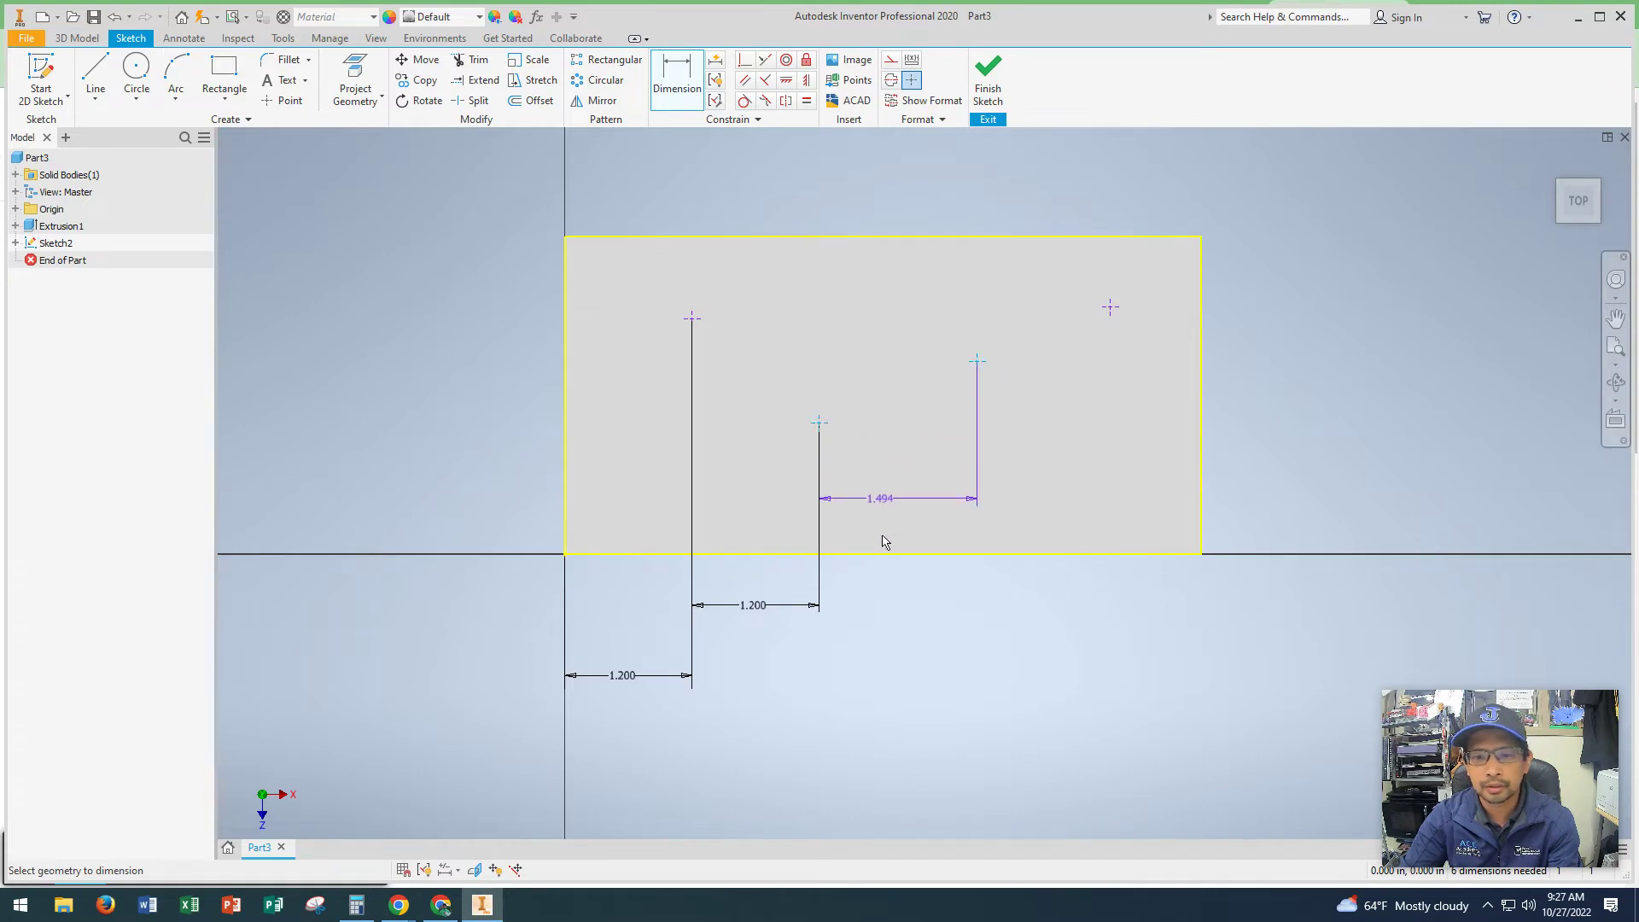
pyautogui.click(897, 660)
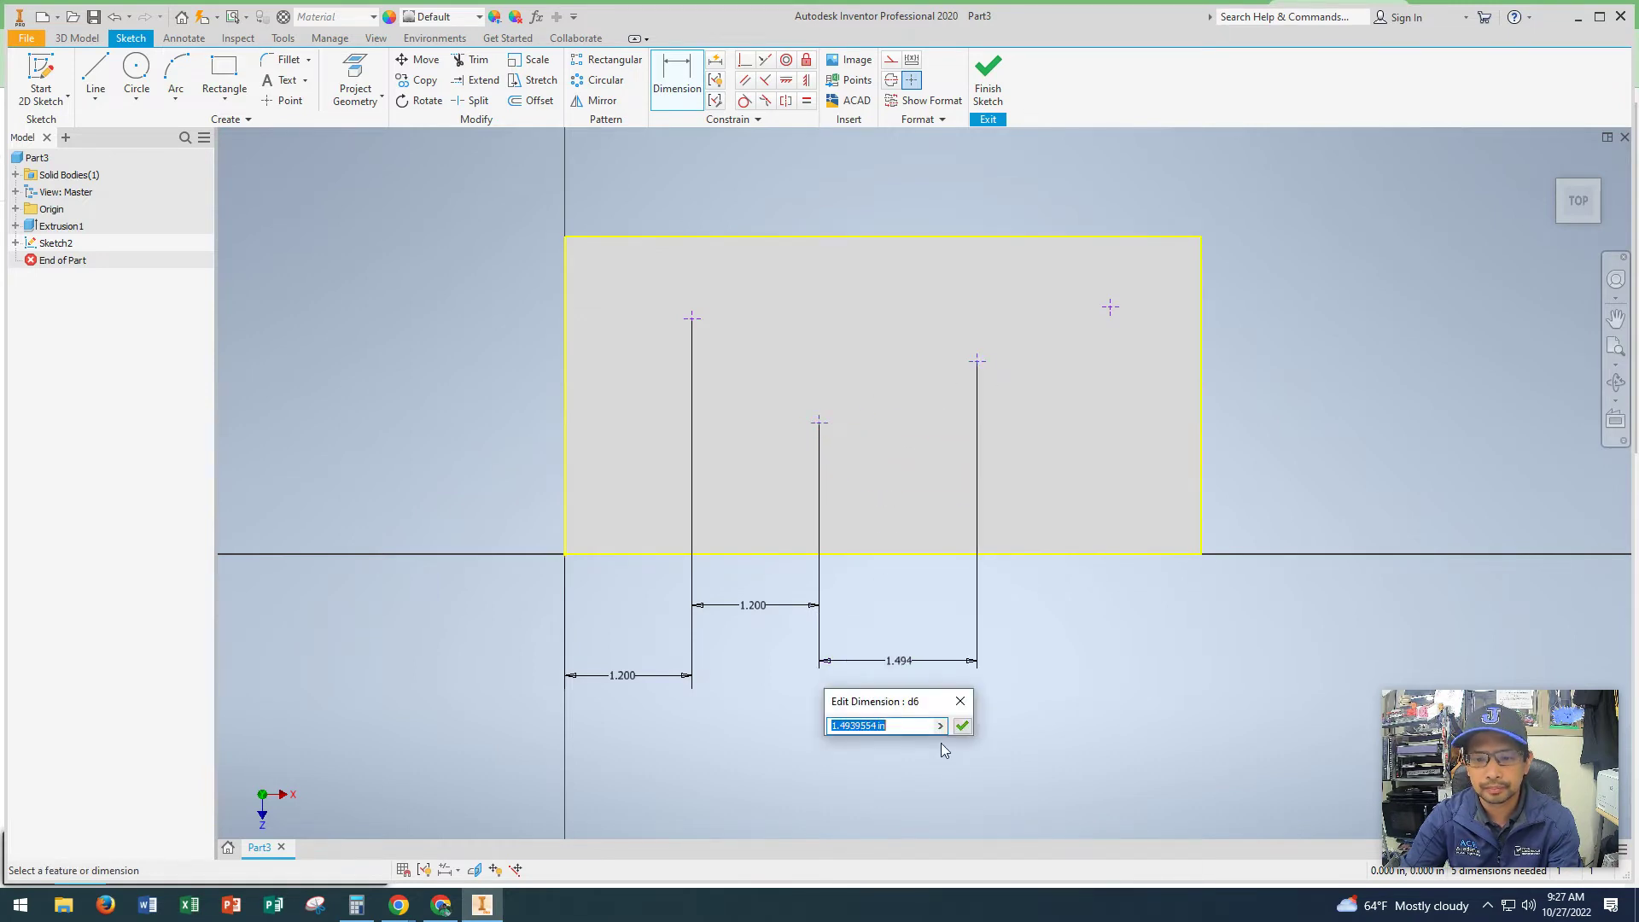
pyautogui.write('1.2')
pyautogui.press('Return')
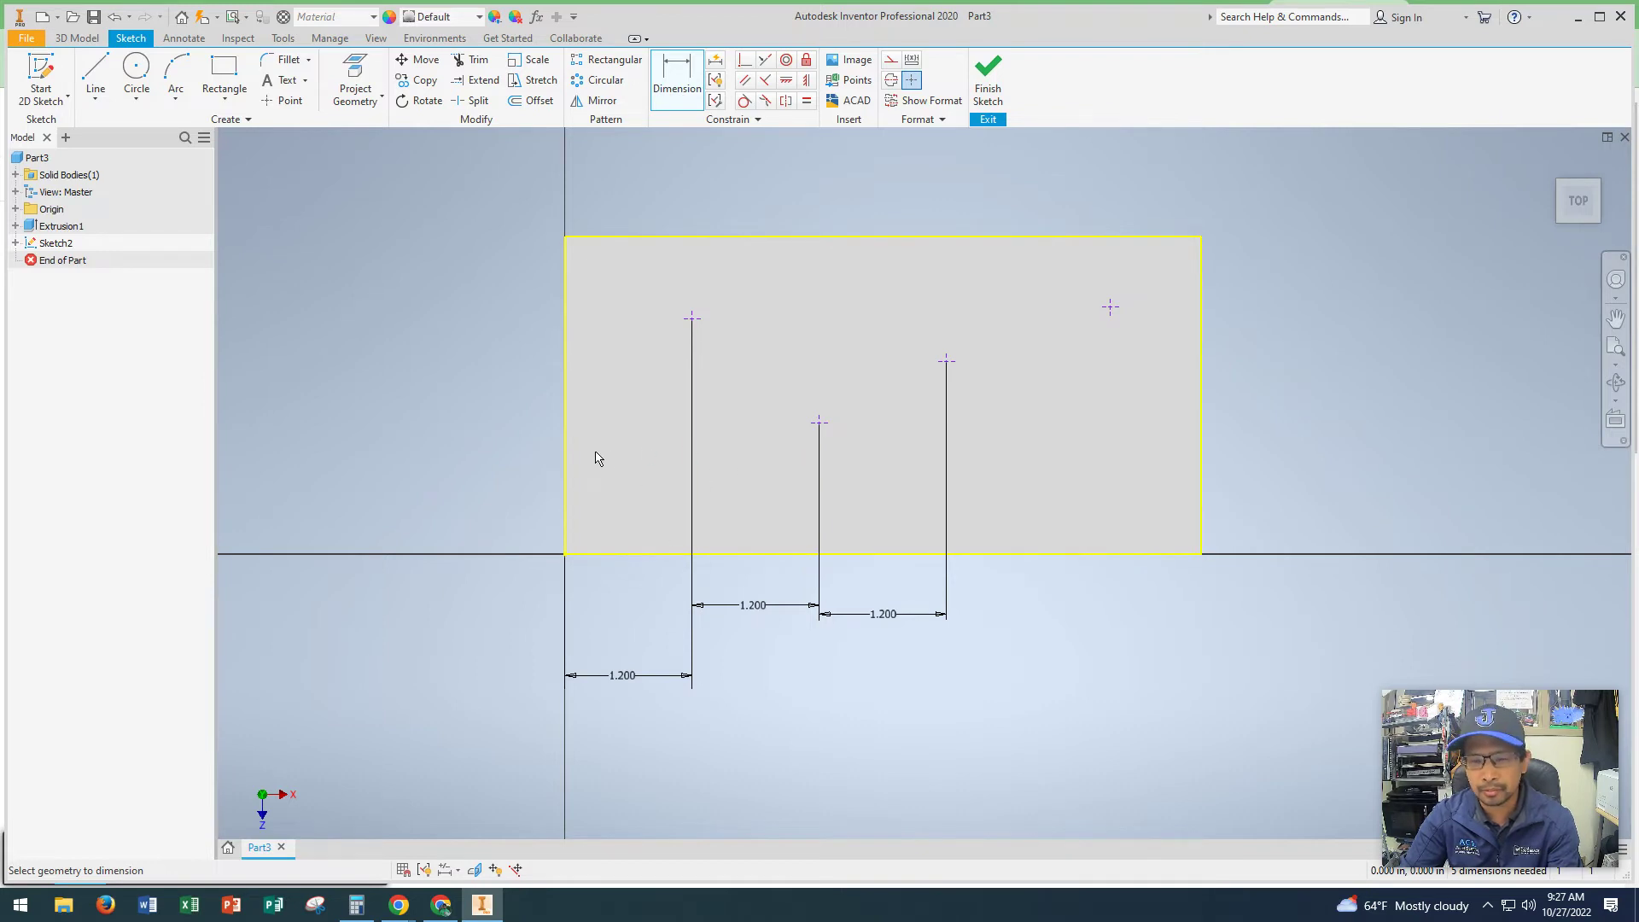
pyautogui.rightClick(462, 333)
pyautogui.click(405, 338)
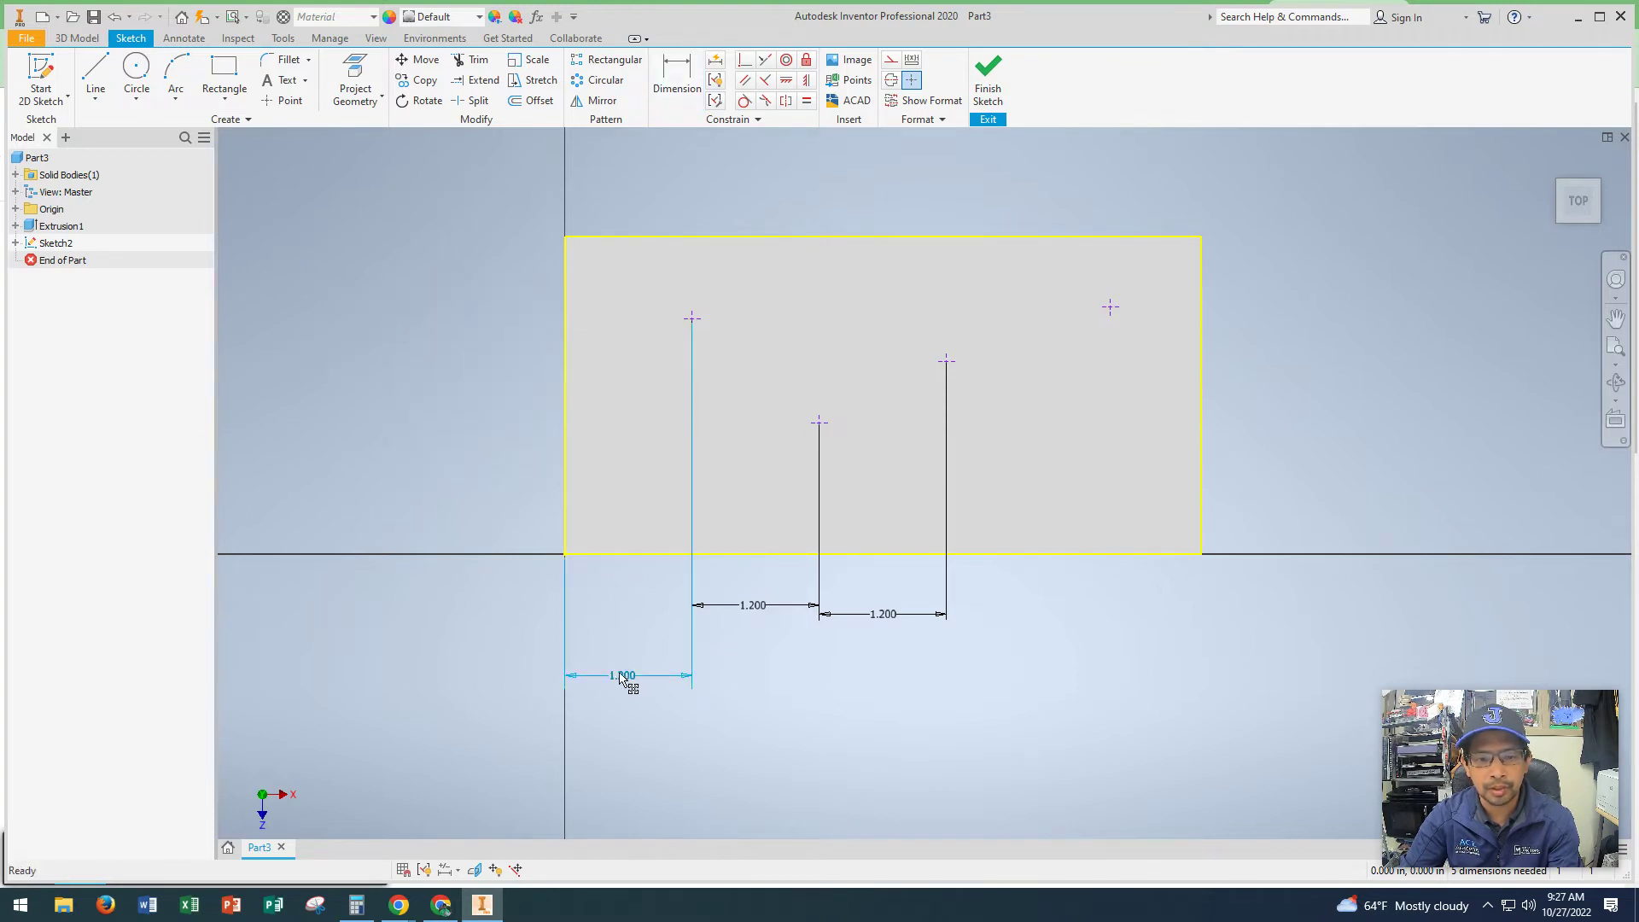
# Line up the first and third horizontal dimensions with the second one in a single row below the face.
pyautogui.moveTo(622, 679); pyautogui.dragTo(616, 635)
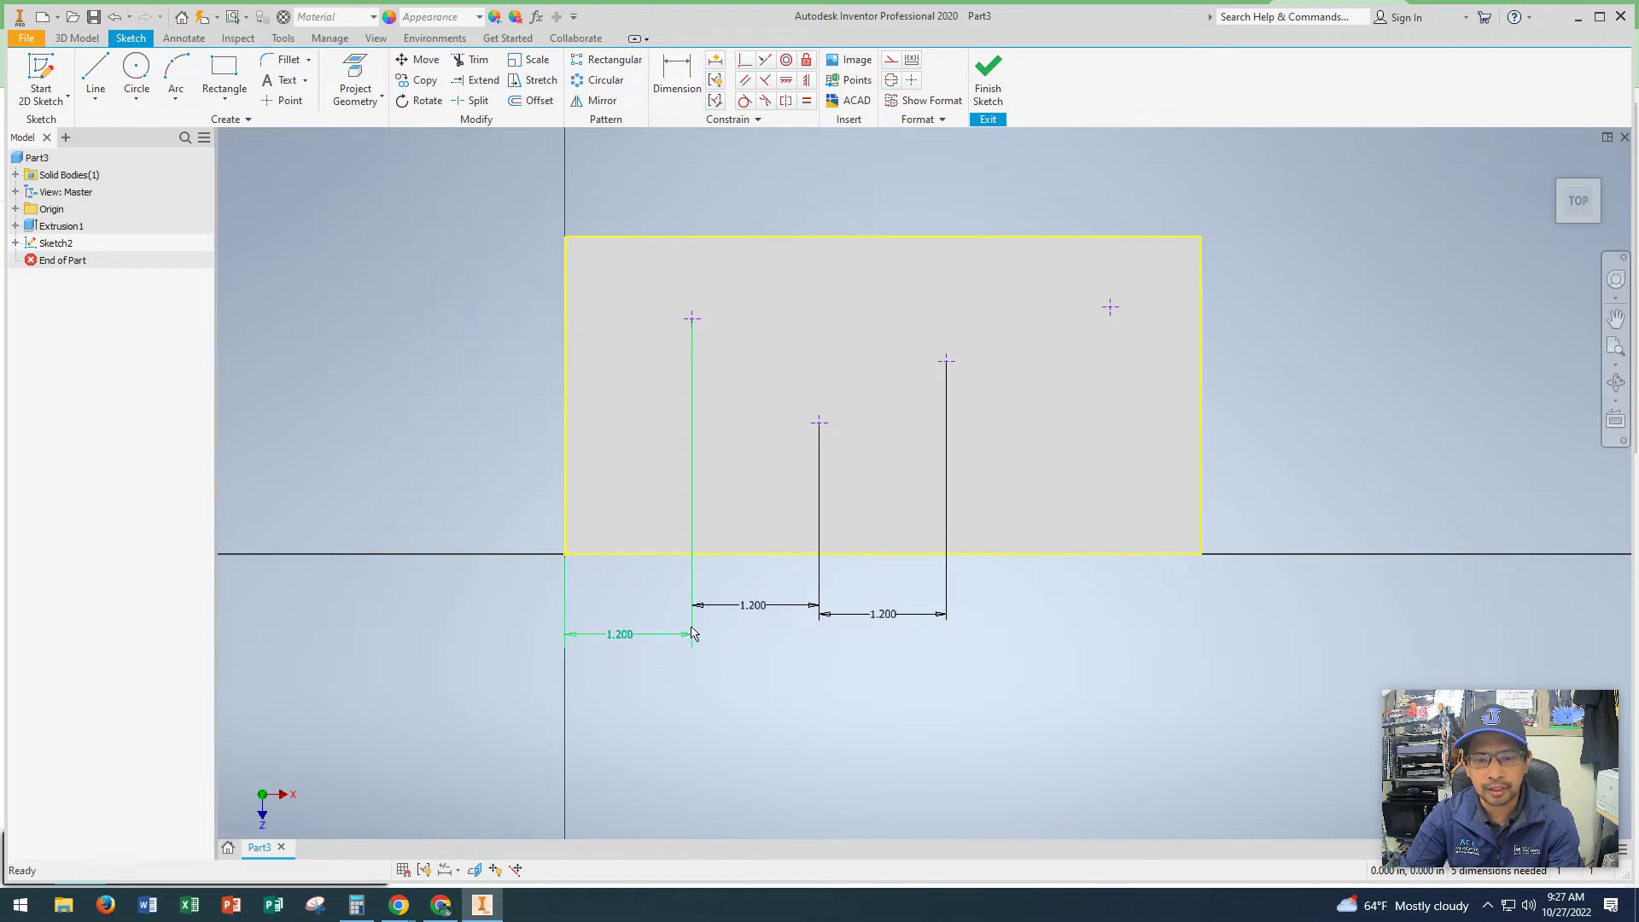
pyautogui.click(624, 639)
pyautogui.moveTo(629, 648); pyautogui.dragTo(626, 606)
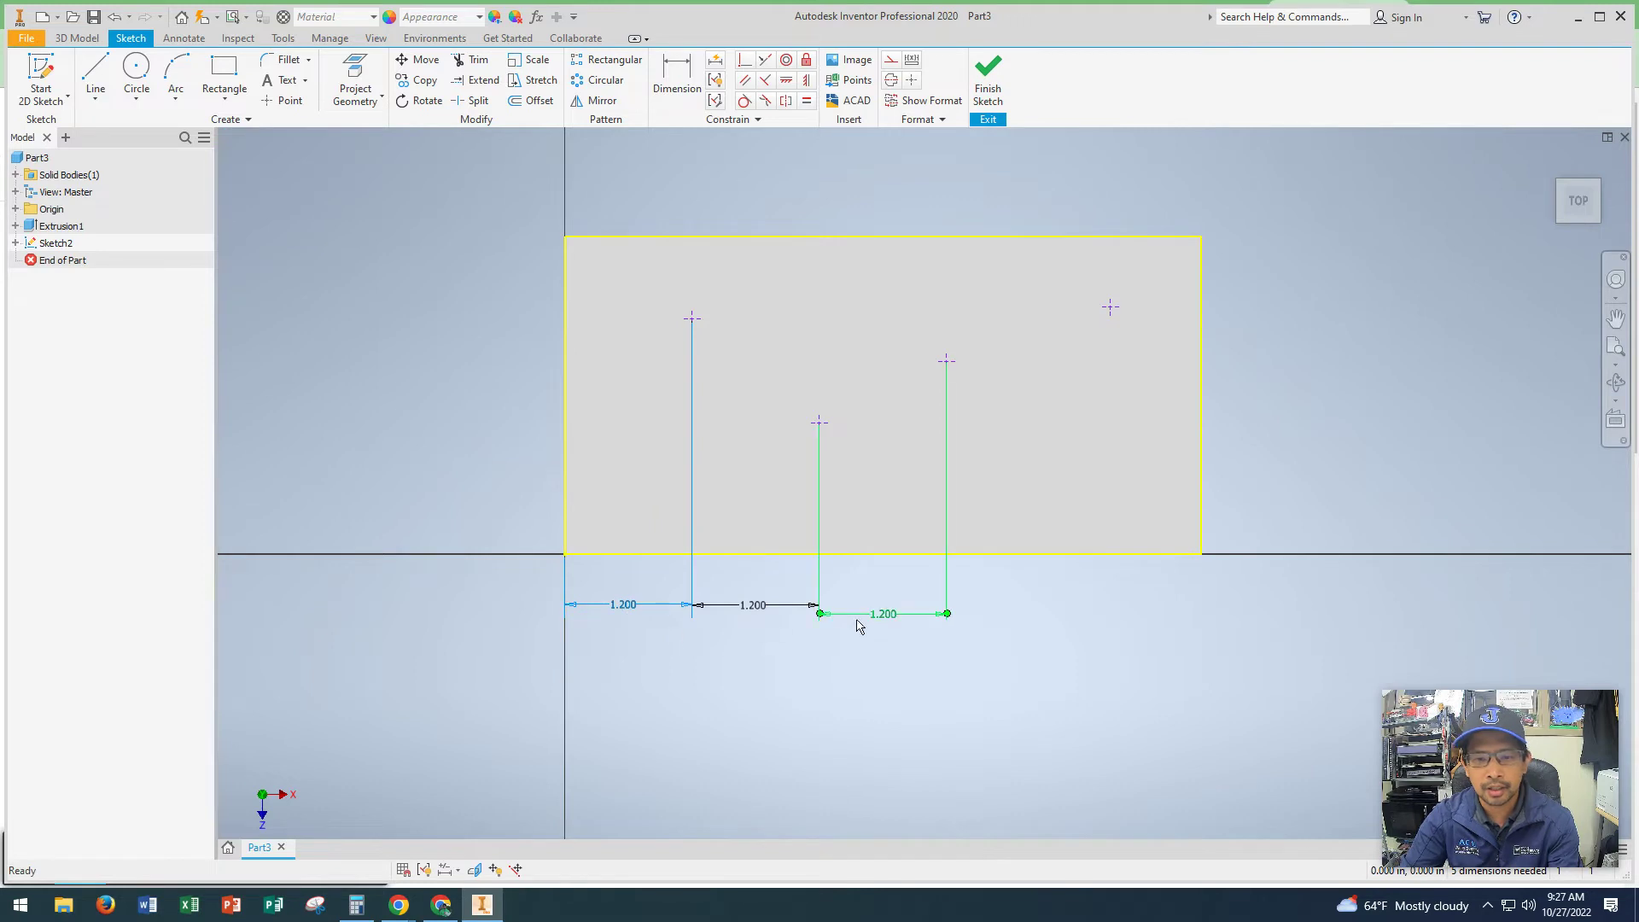
pyautogui.click(894, 618)
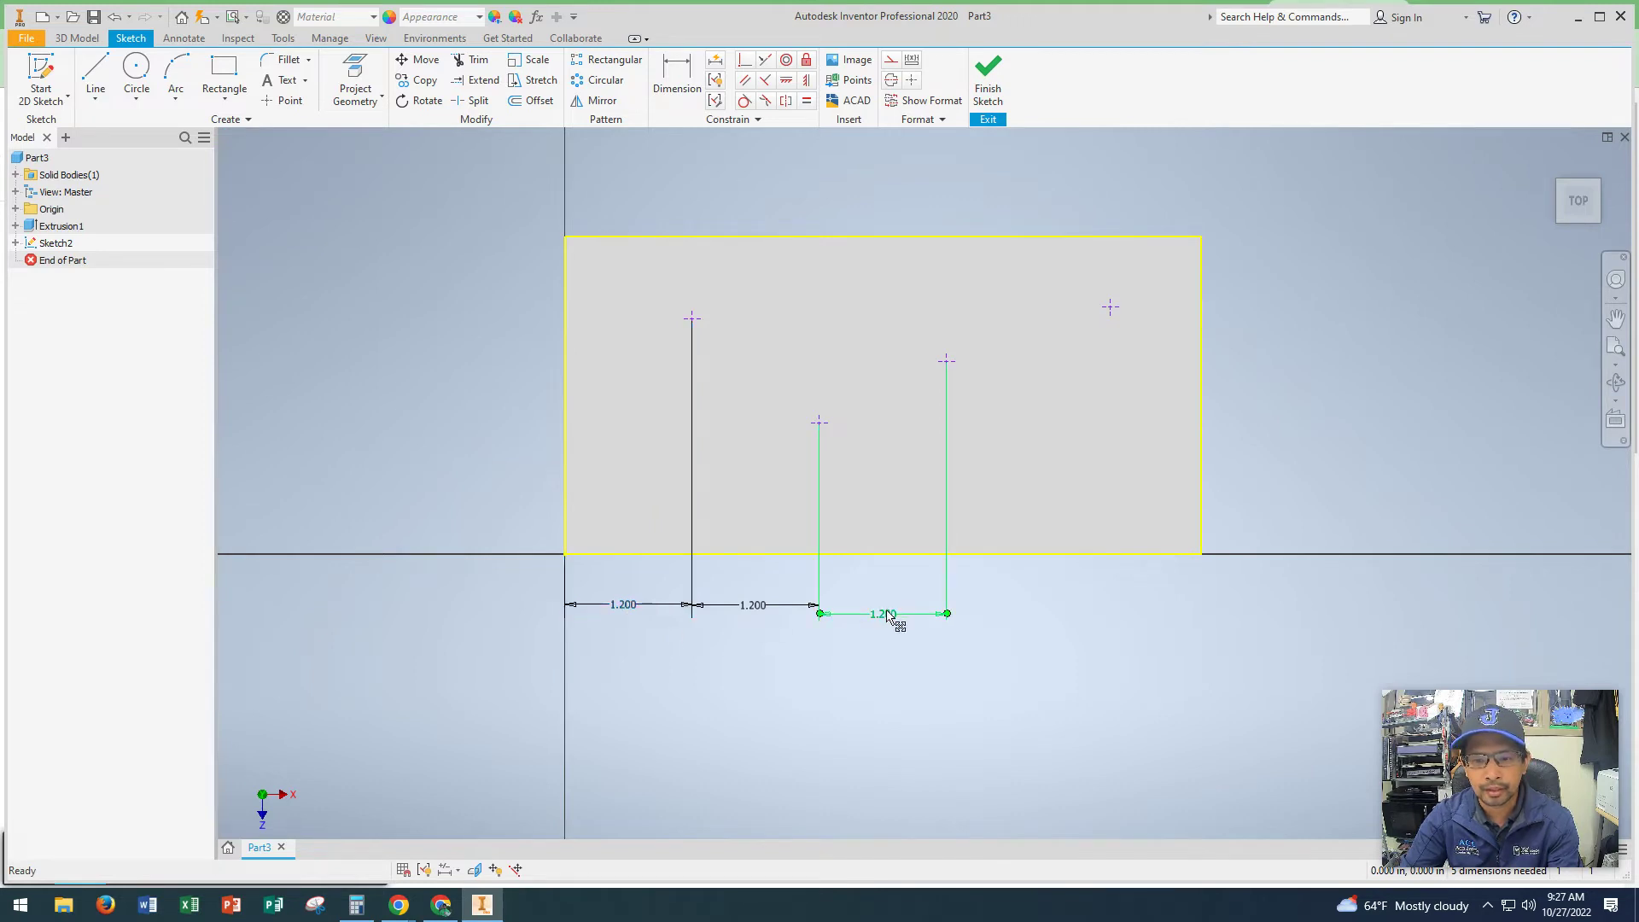
pyautogui.moveTo(889, 617); pyautogui.dragTo(887, 608)
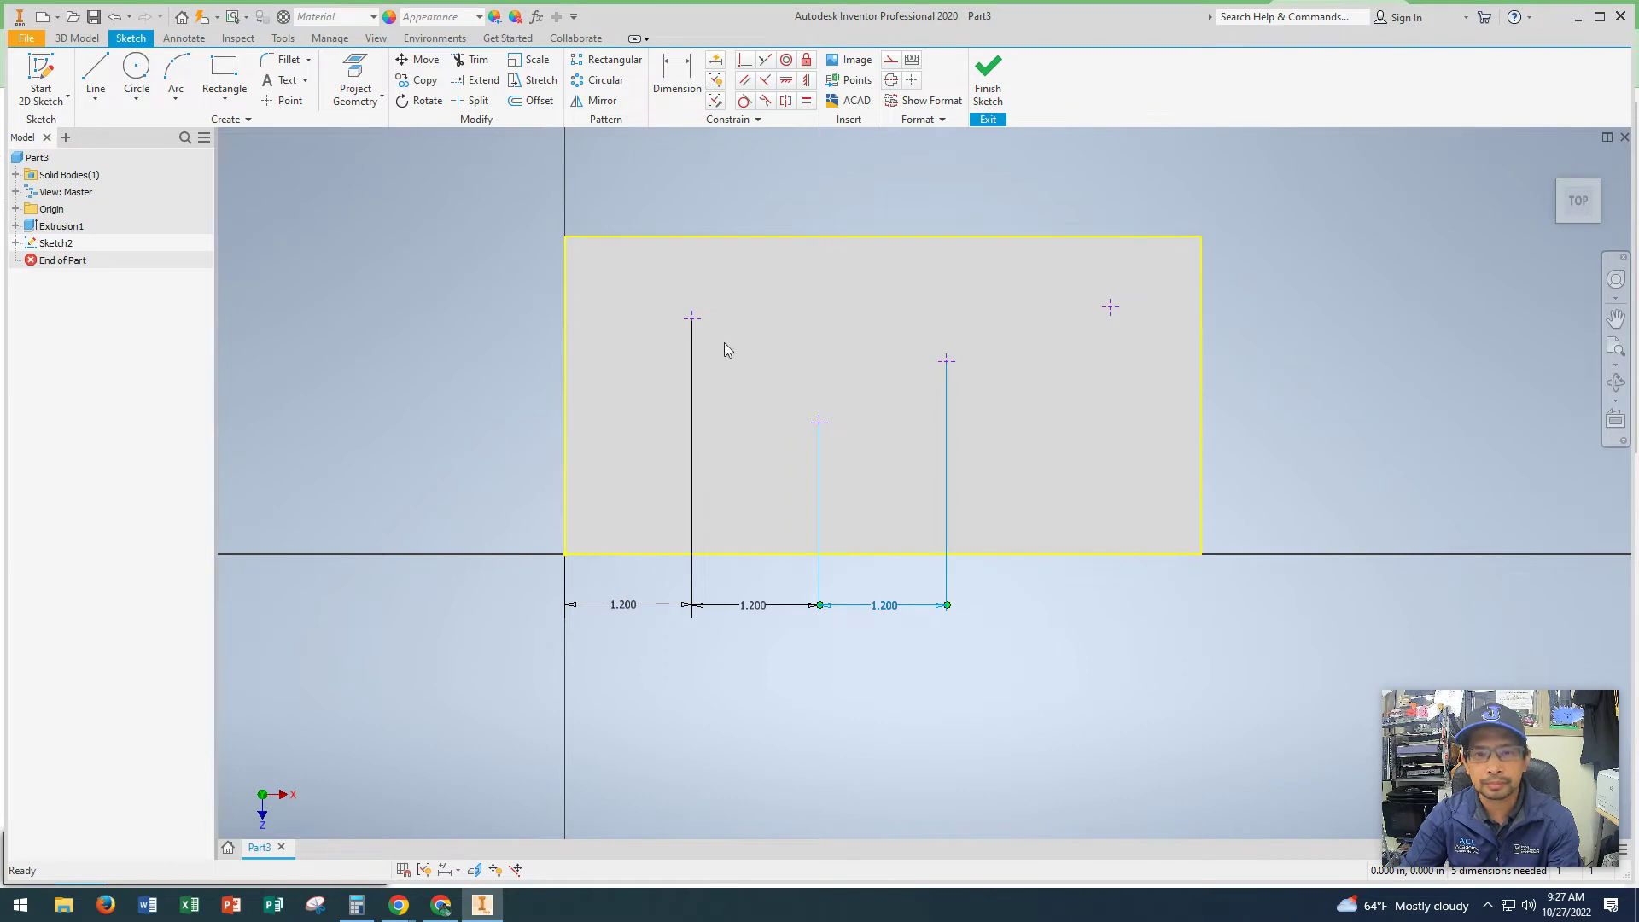
# Dimension the horizontal distance between the third and fourth points from the left and set it to 1.2 in.
pyautogui.click(692, 98)
pyautogui.click(947, 363)
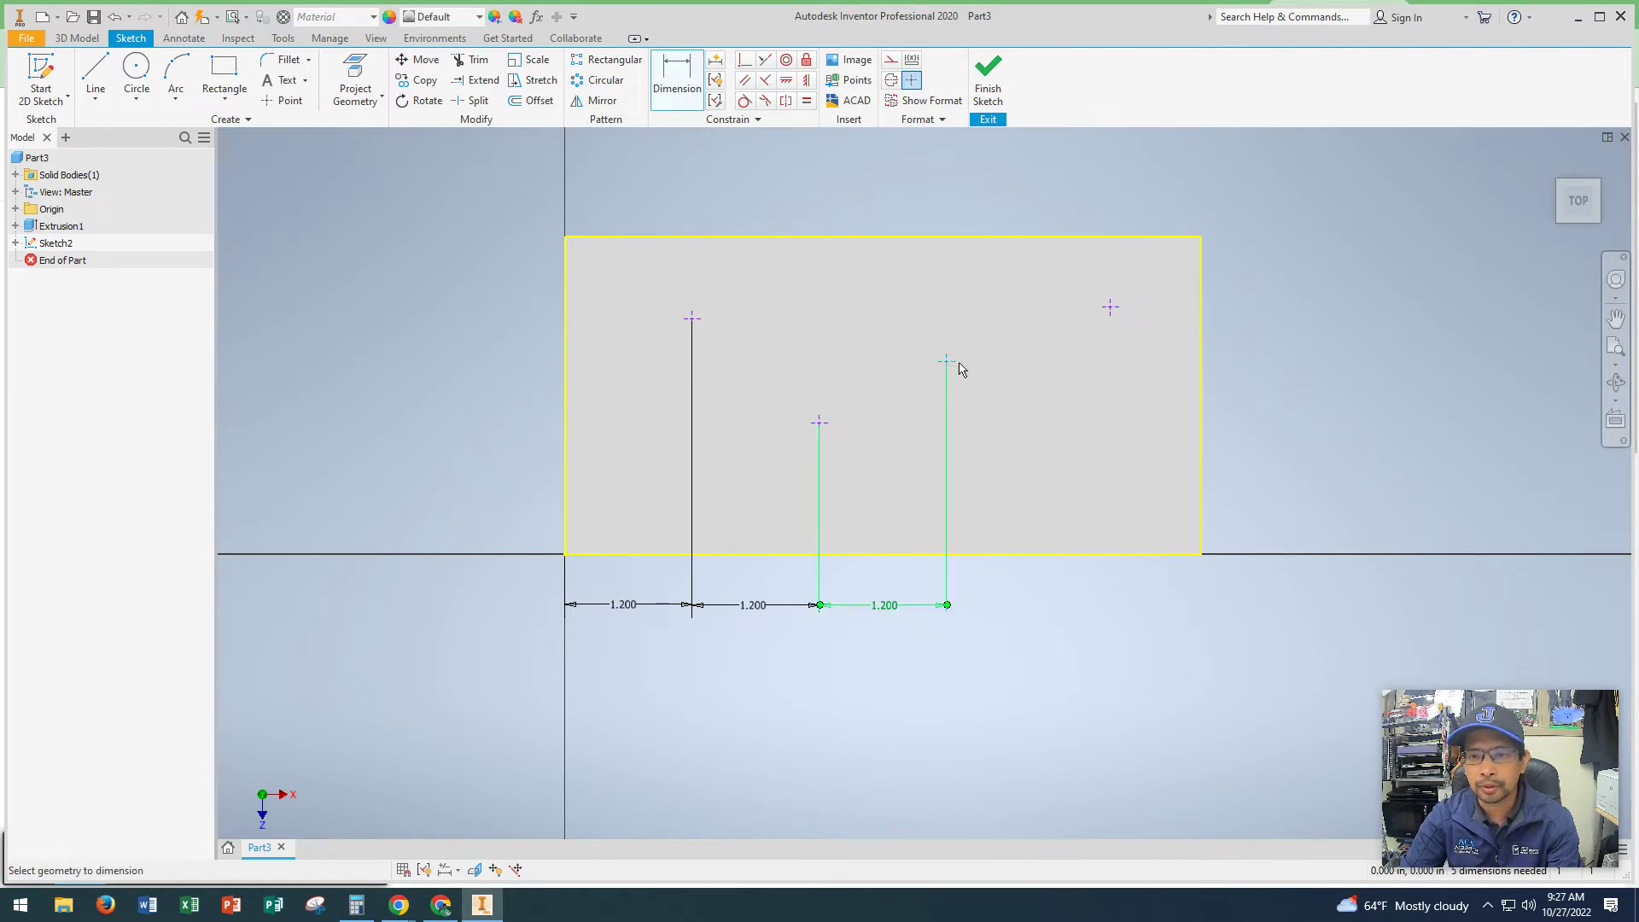
pyautogui.click(1111, 307)
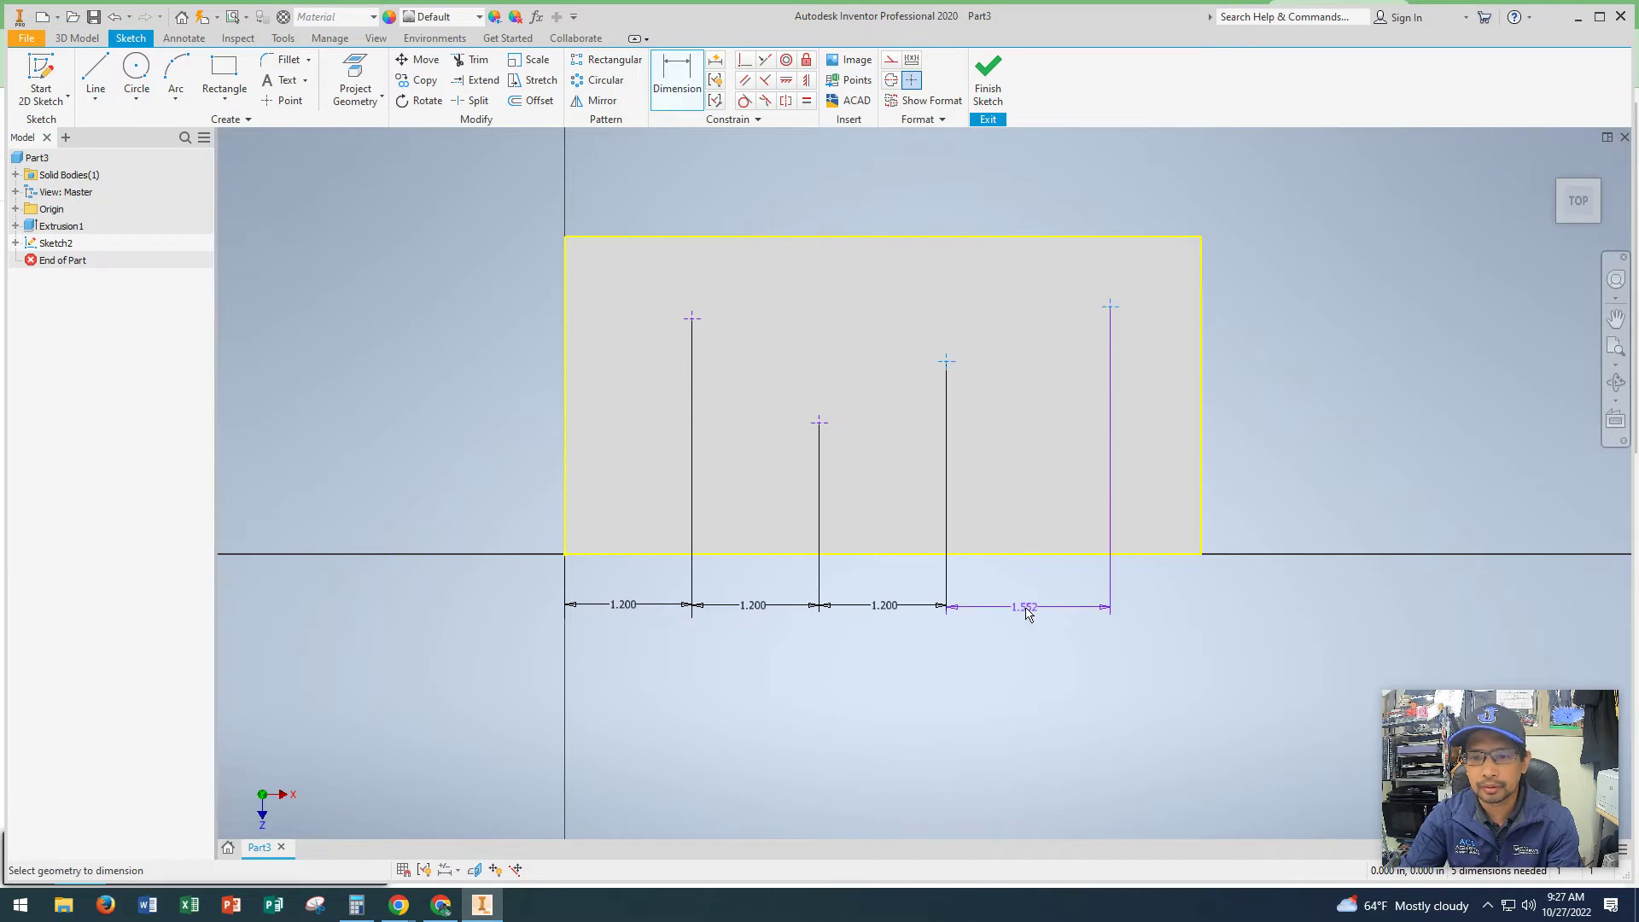
pyautogui.click(1028, 608)
pyautogui.write('1.2')
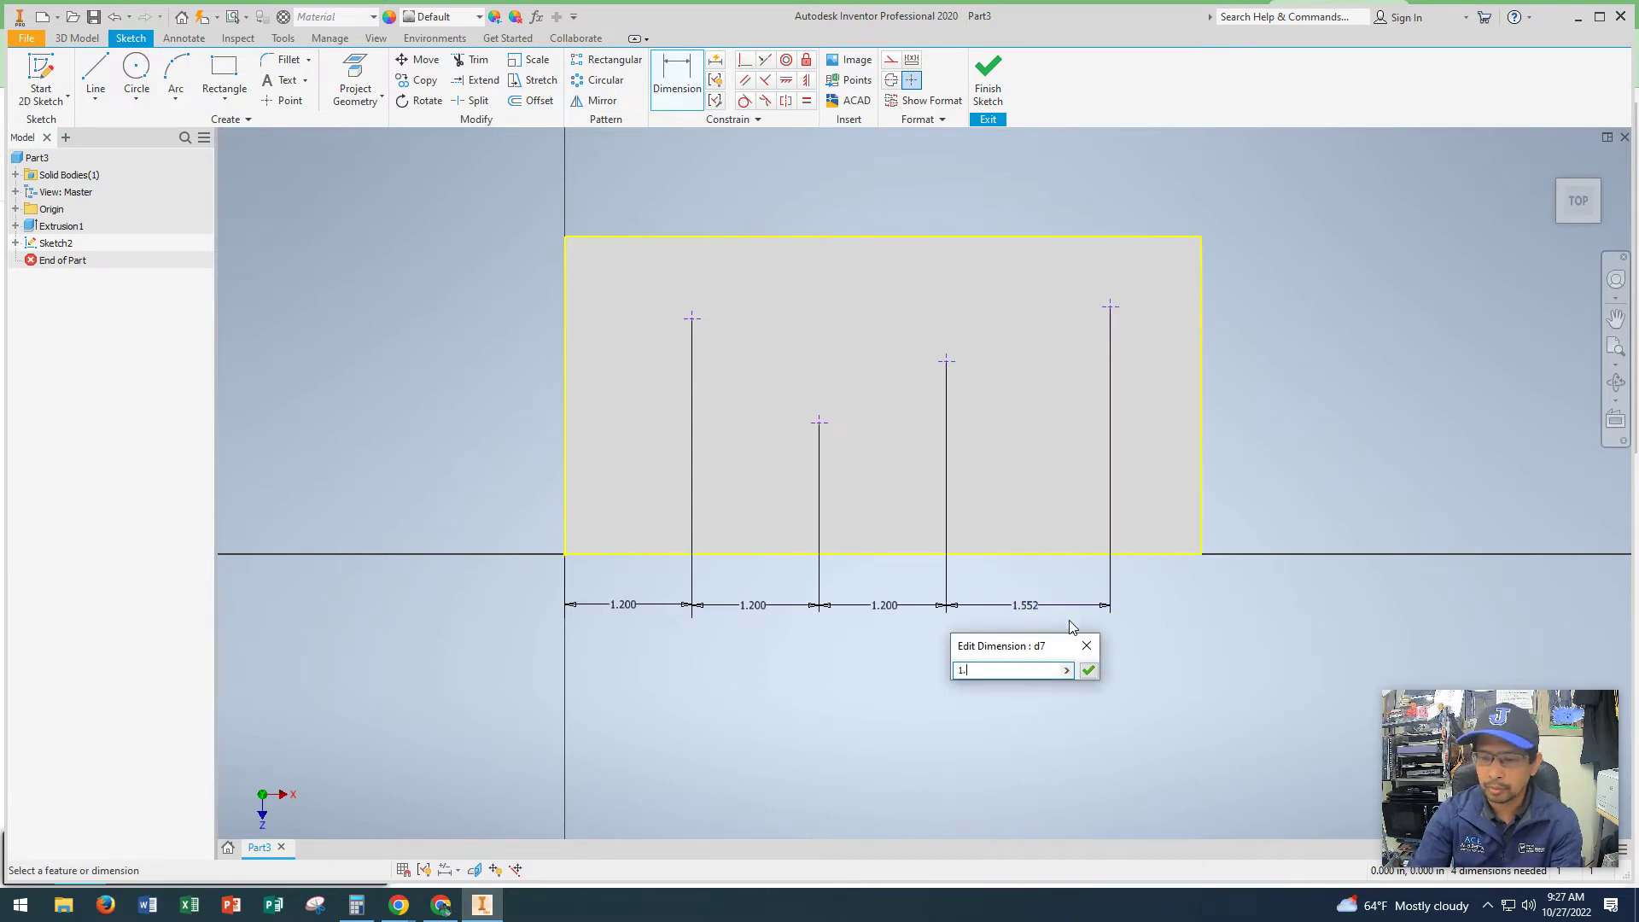
pyautogui.press('Return')
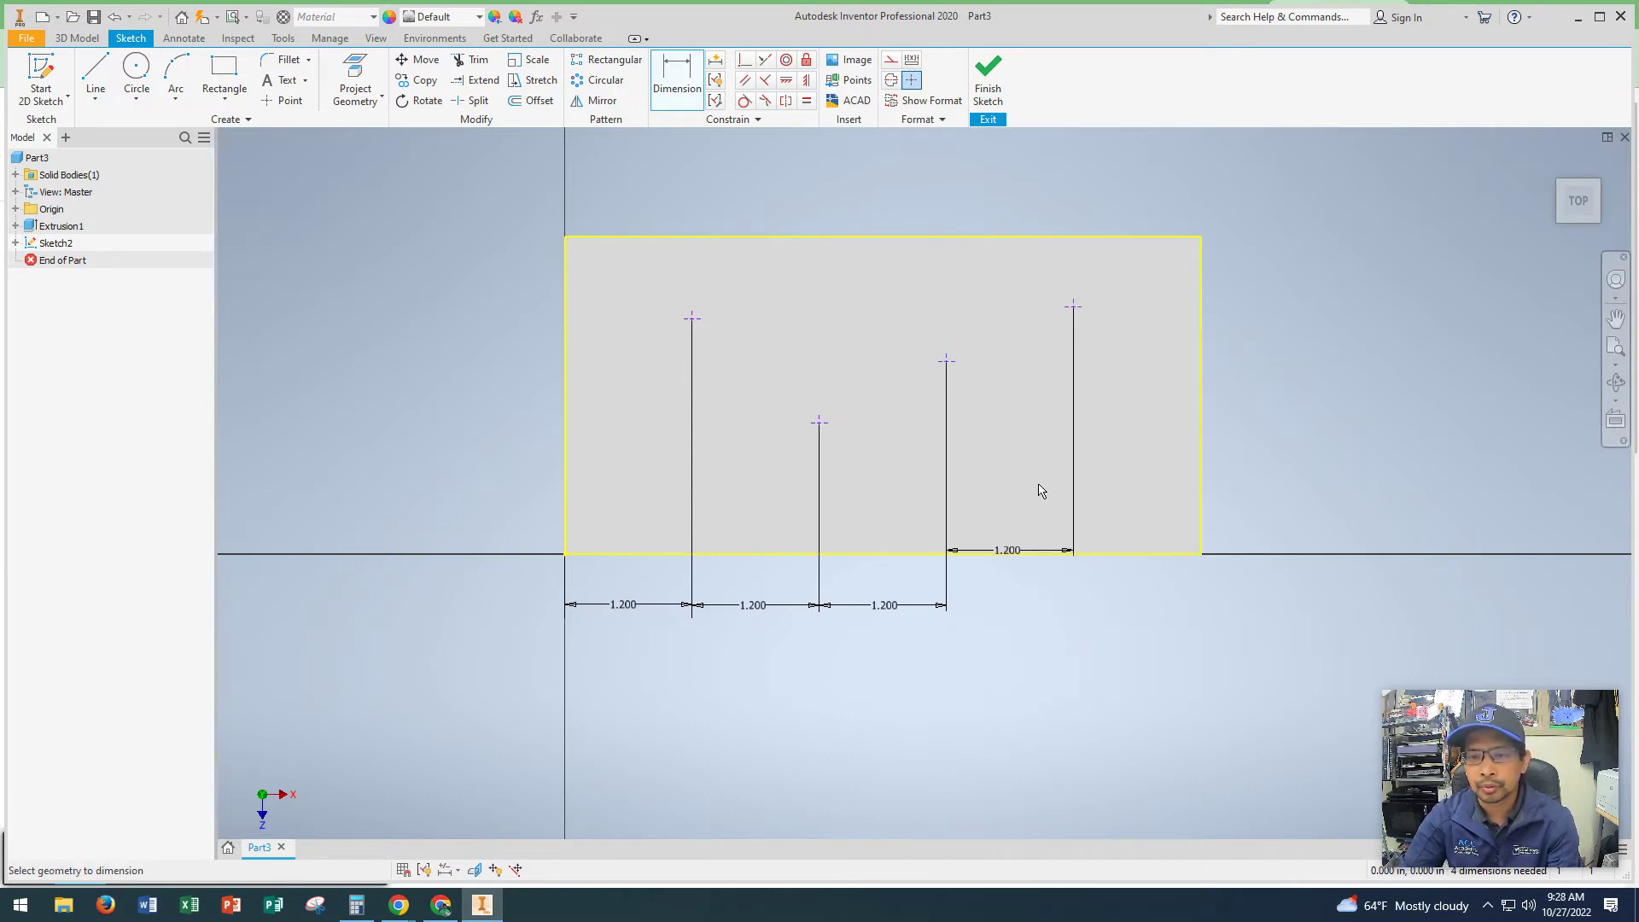
# Add a driven horizontal dimension from the fourth point to the face's right edge, and move the third-to-fourth point dimension into the same row.
pyautogui.click(1200, 328)
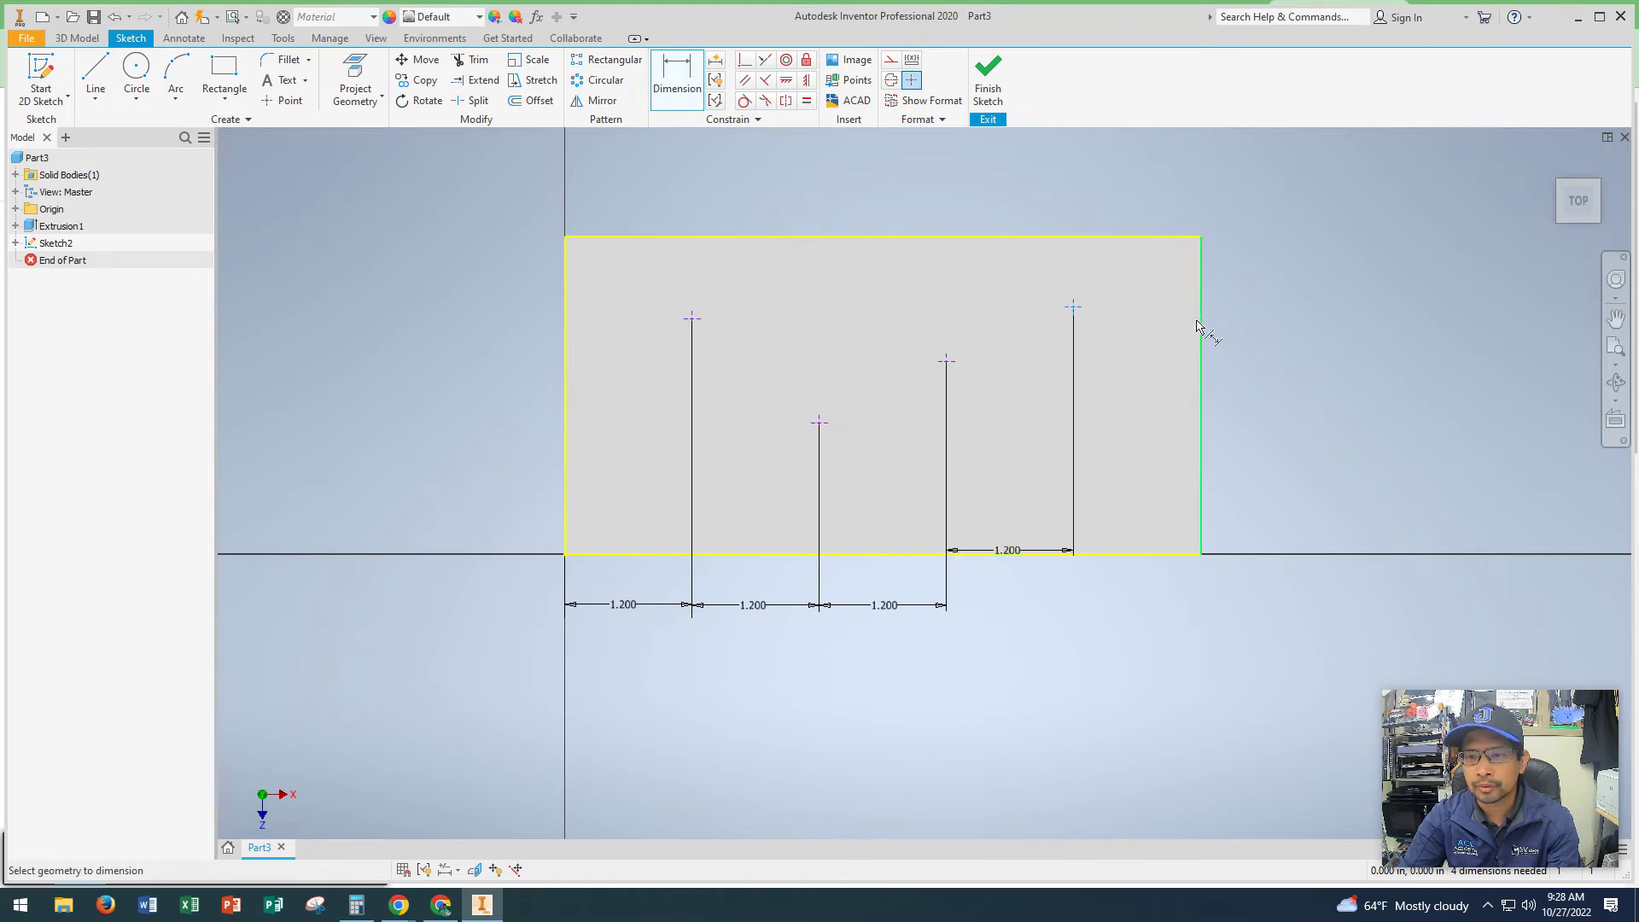
pyautogui.click(1139, 609)
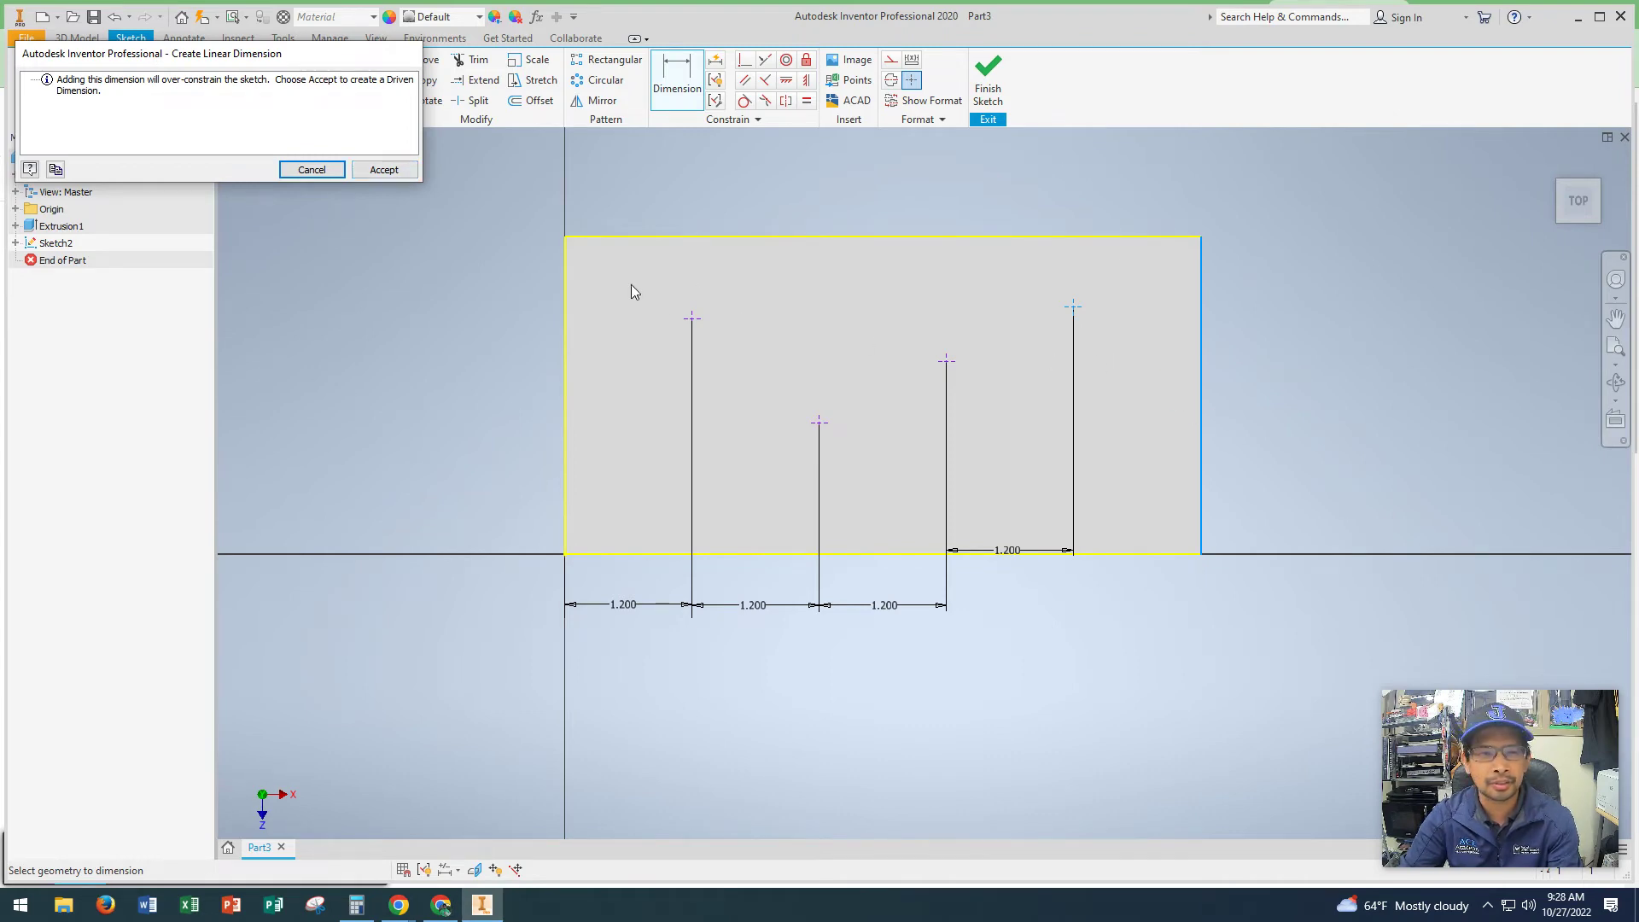
pyautogui.click(388, 171)
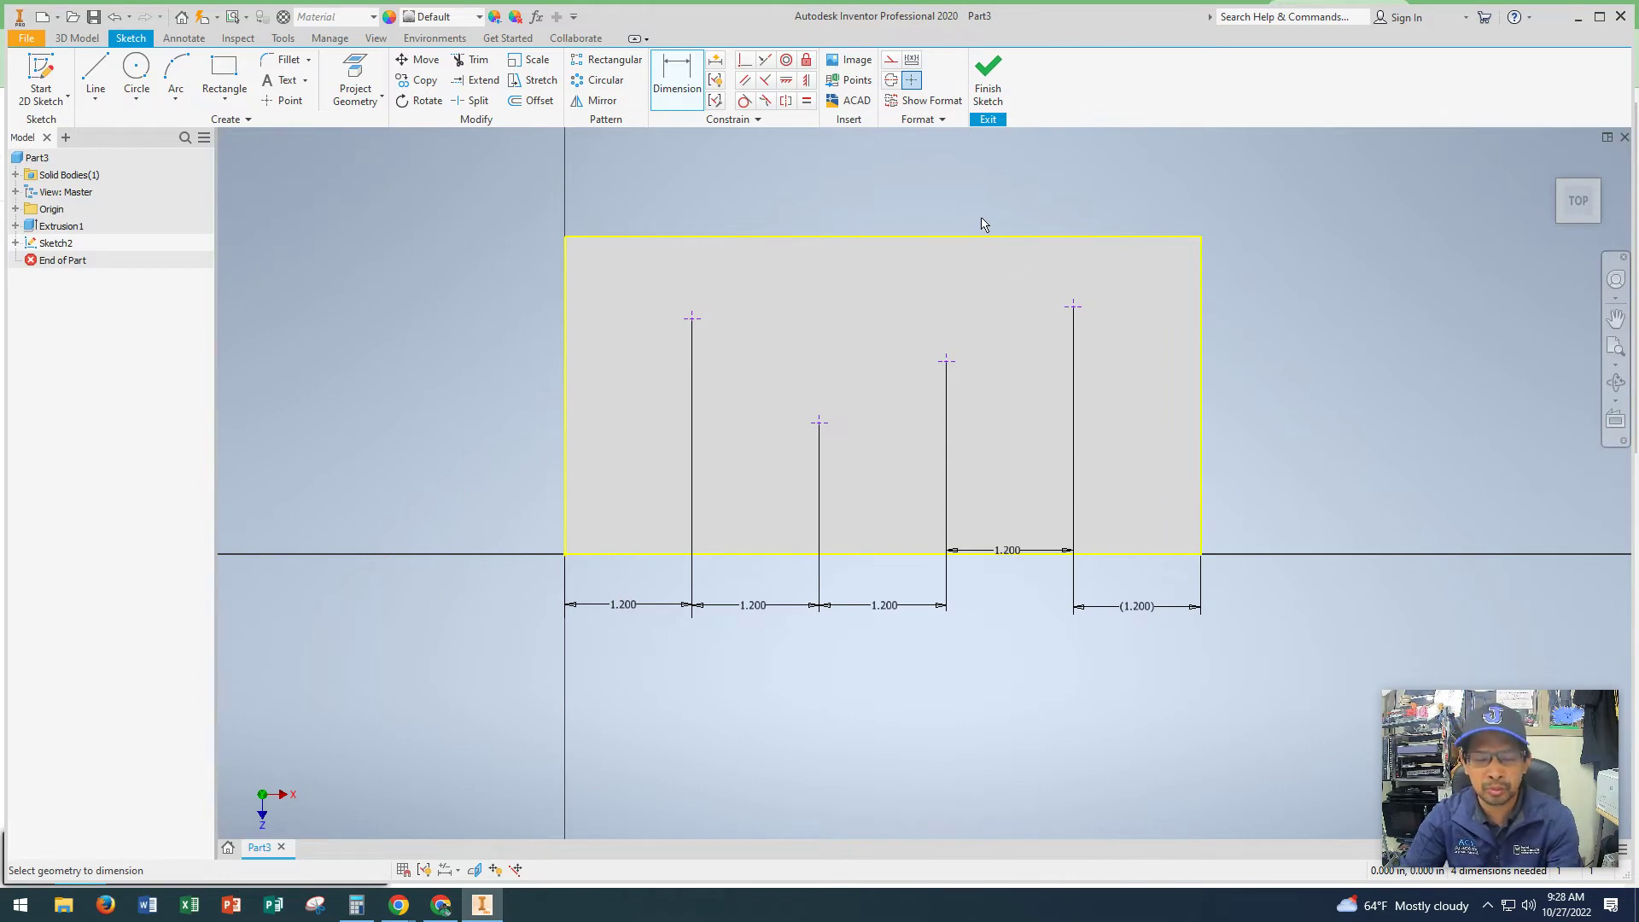
pyautogui.rightClick(948, 184)
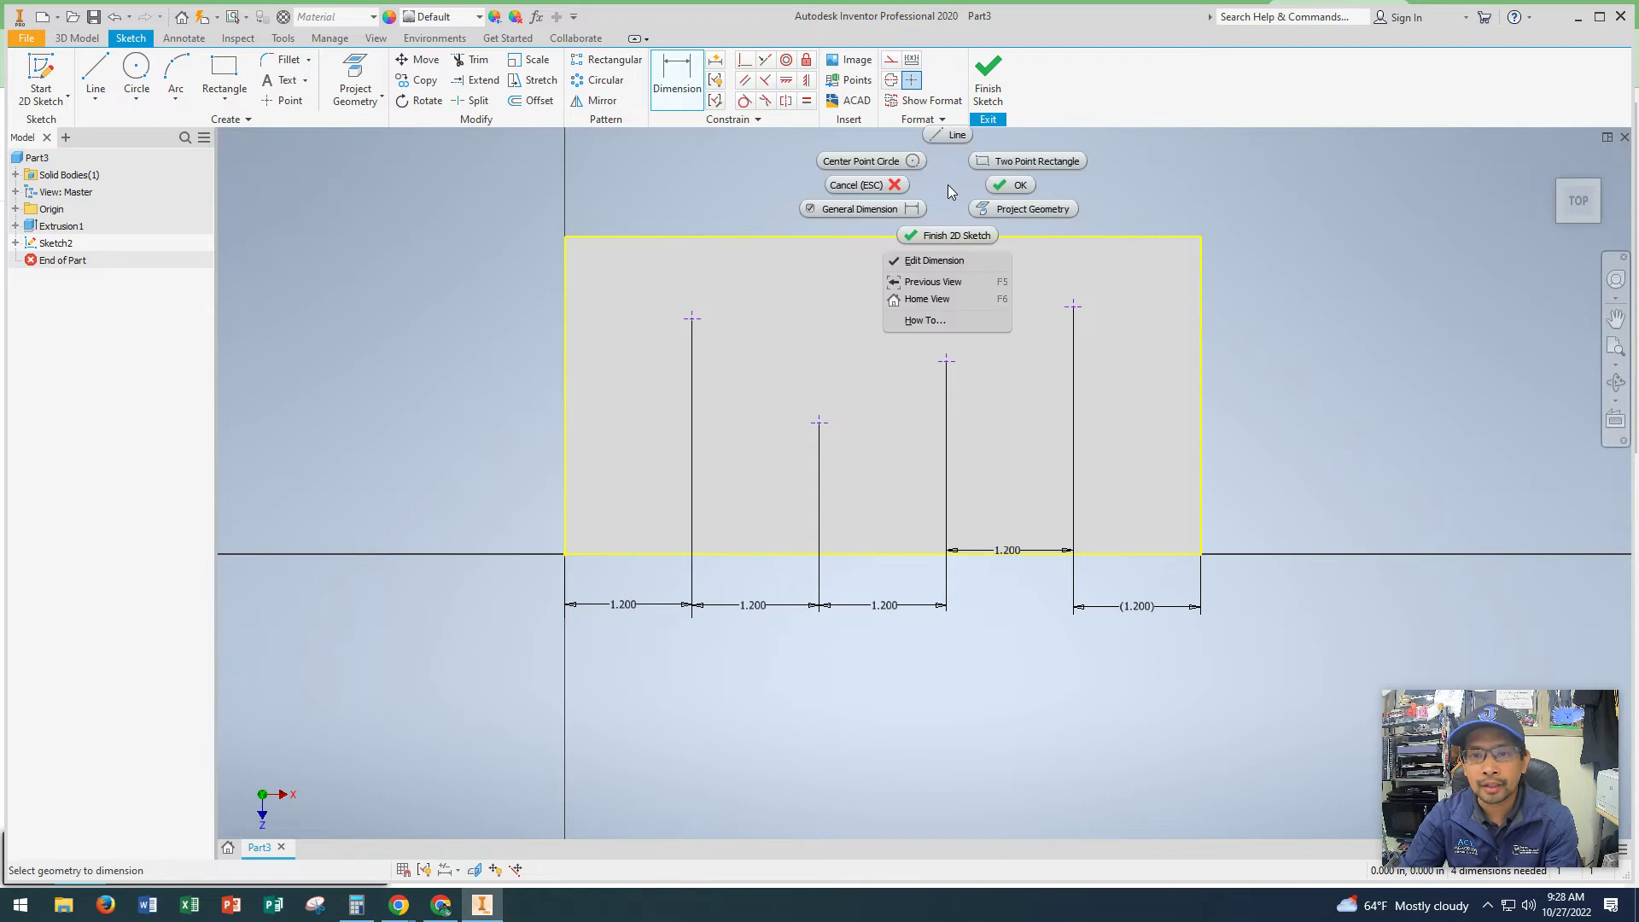
pyautogui.click(905, 184)
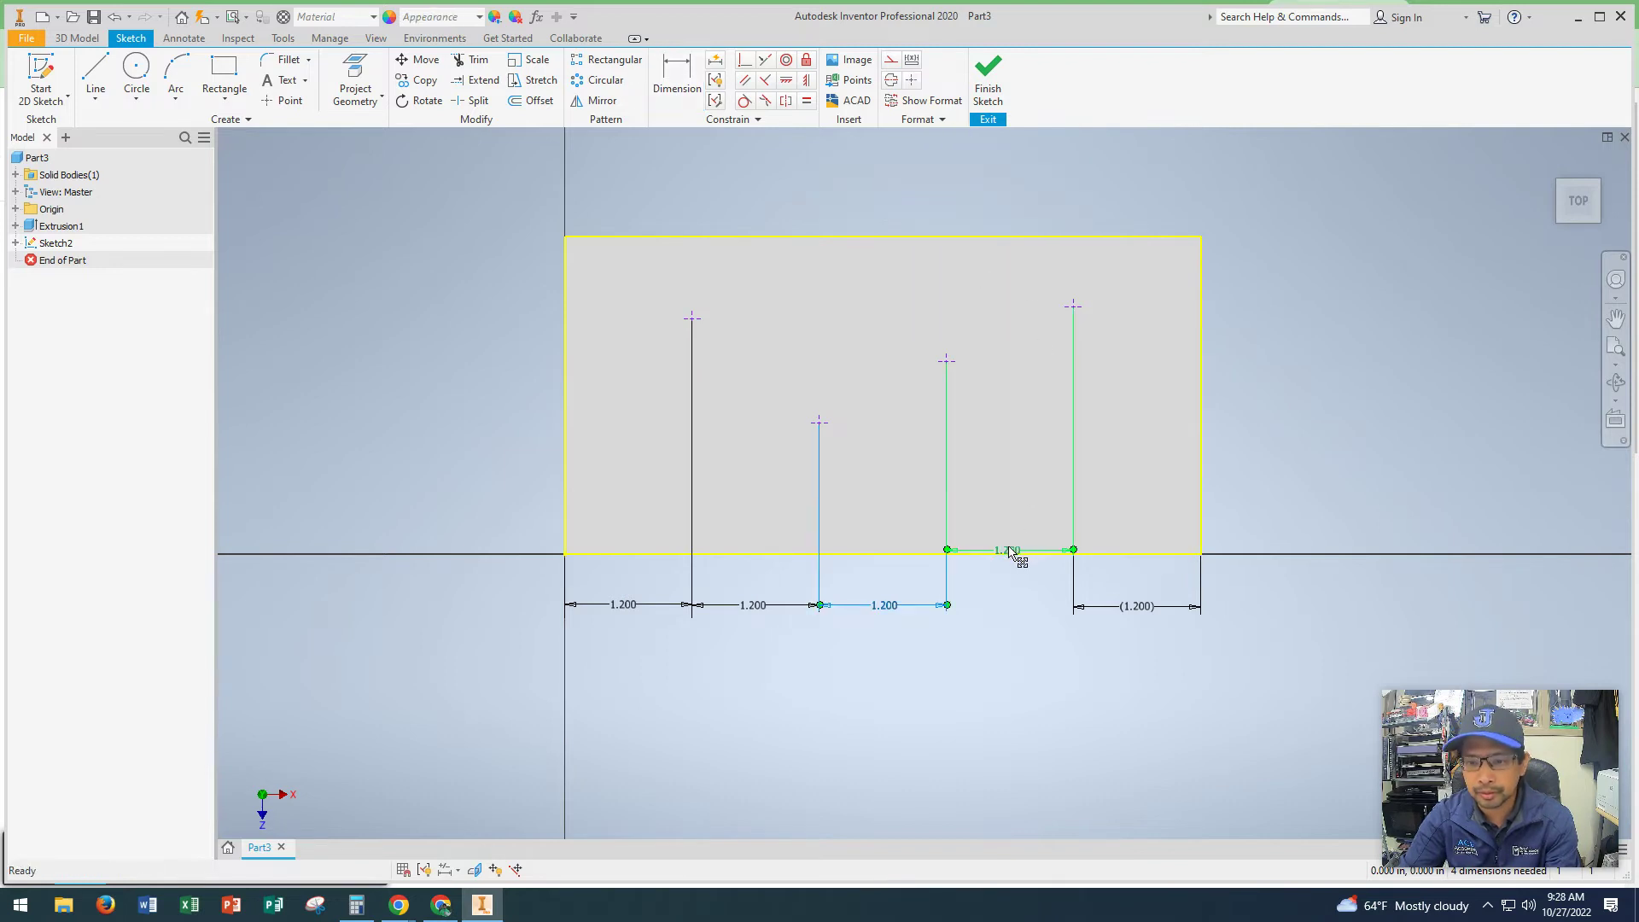
pyautogui.moveTo(1011, 551); pyautogui.dragTo(1018, 610)
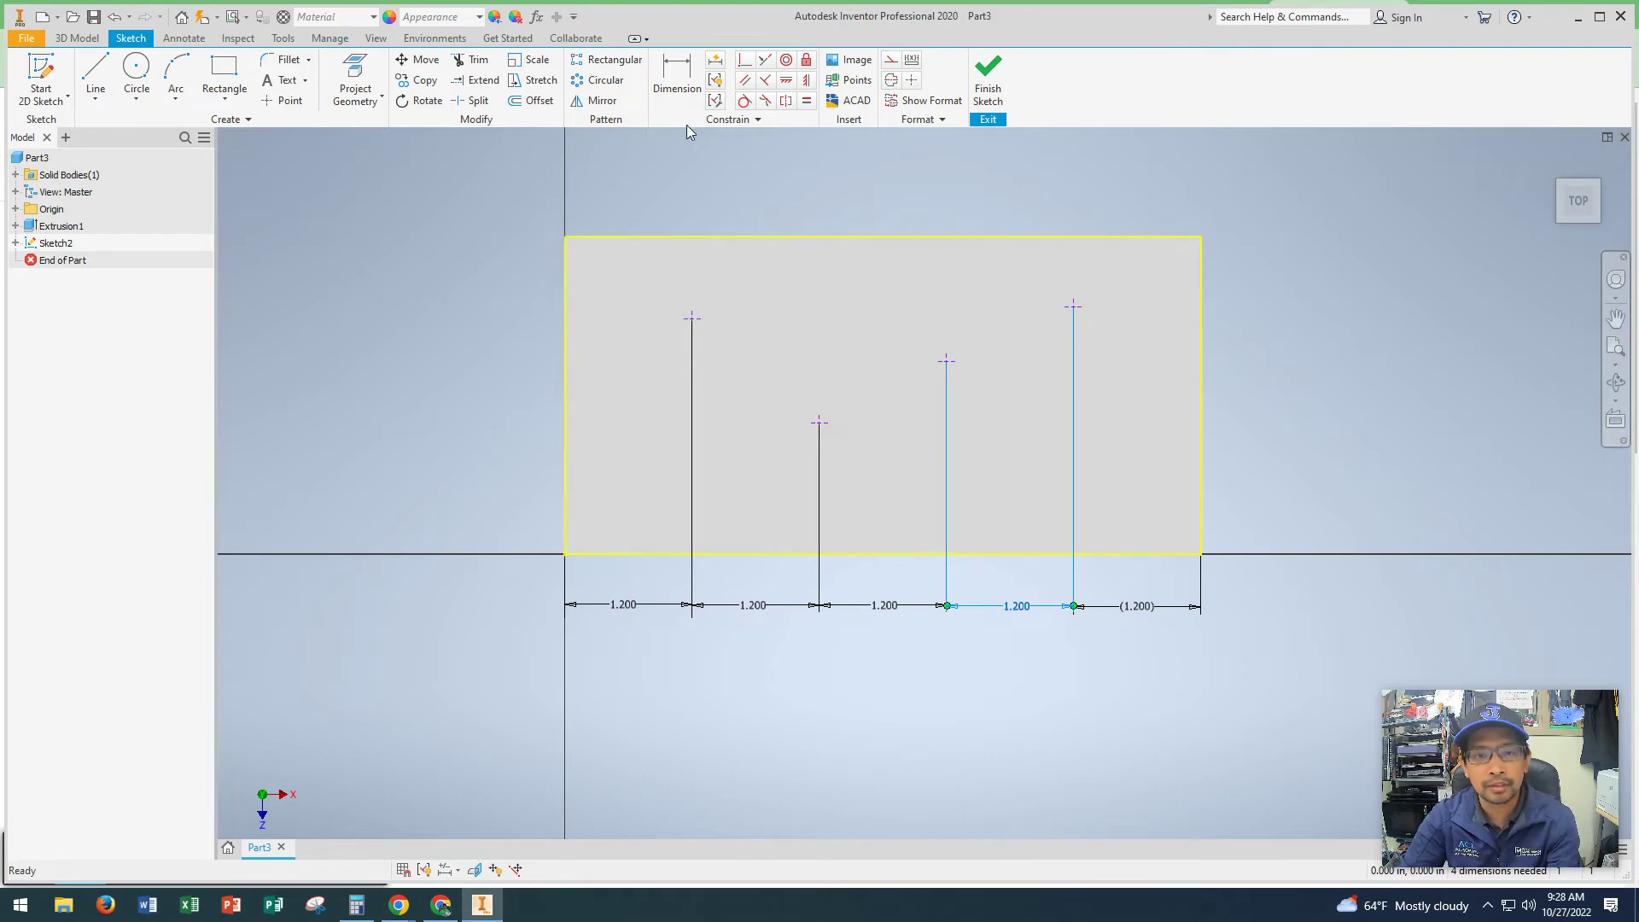
# Dimension the leftmost point vertically from the face's upper edge, set the distance to 1.5 in, and leave the Dimension command.
pyautogui.click(681, 73)
pyautogui.click(691, 319)
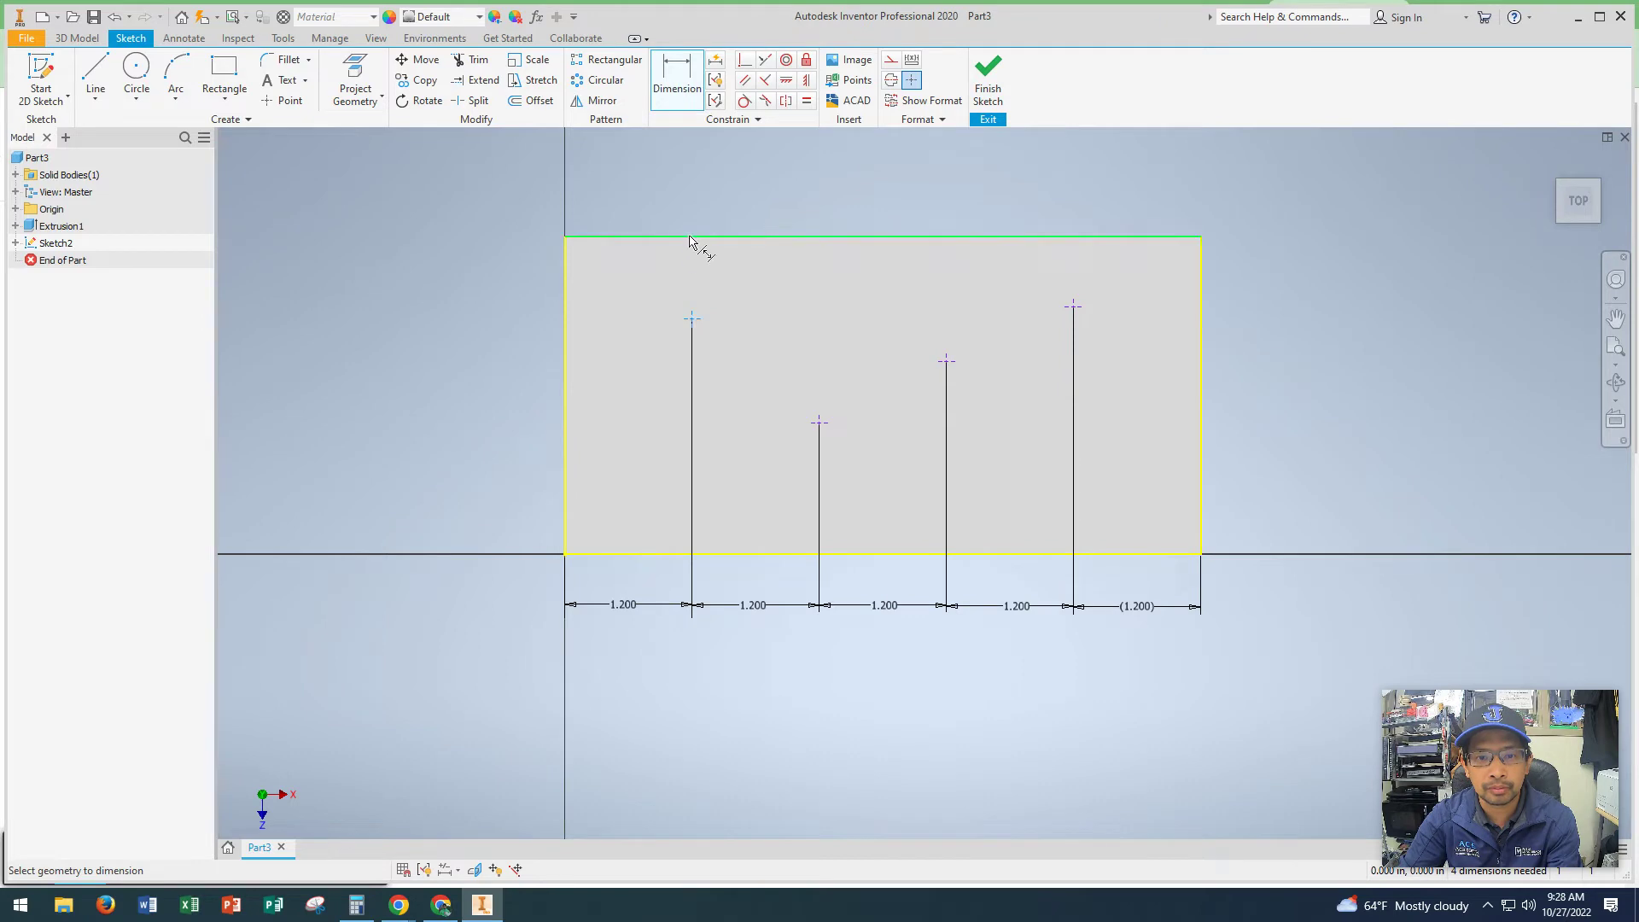
pyautogui.click(690, 237)
pyautogui.click(510, 288)
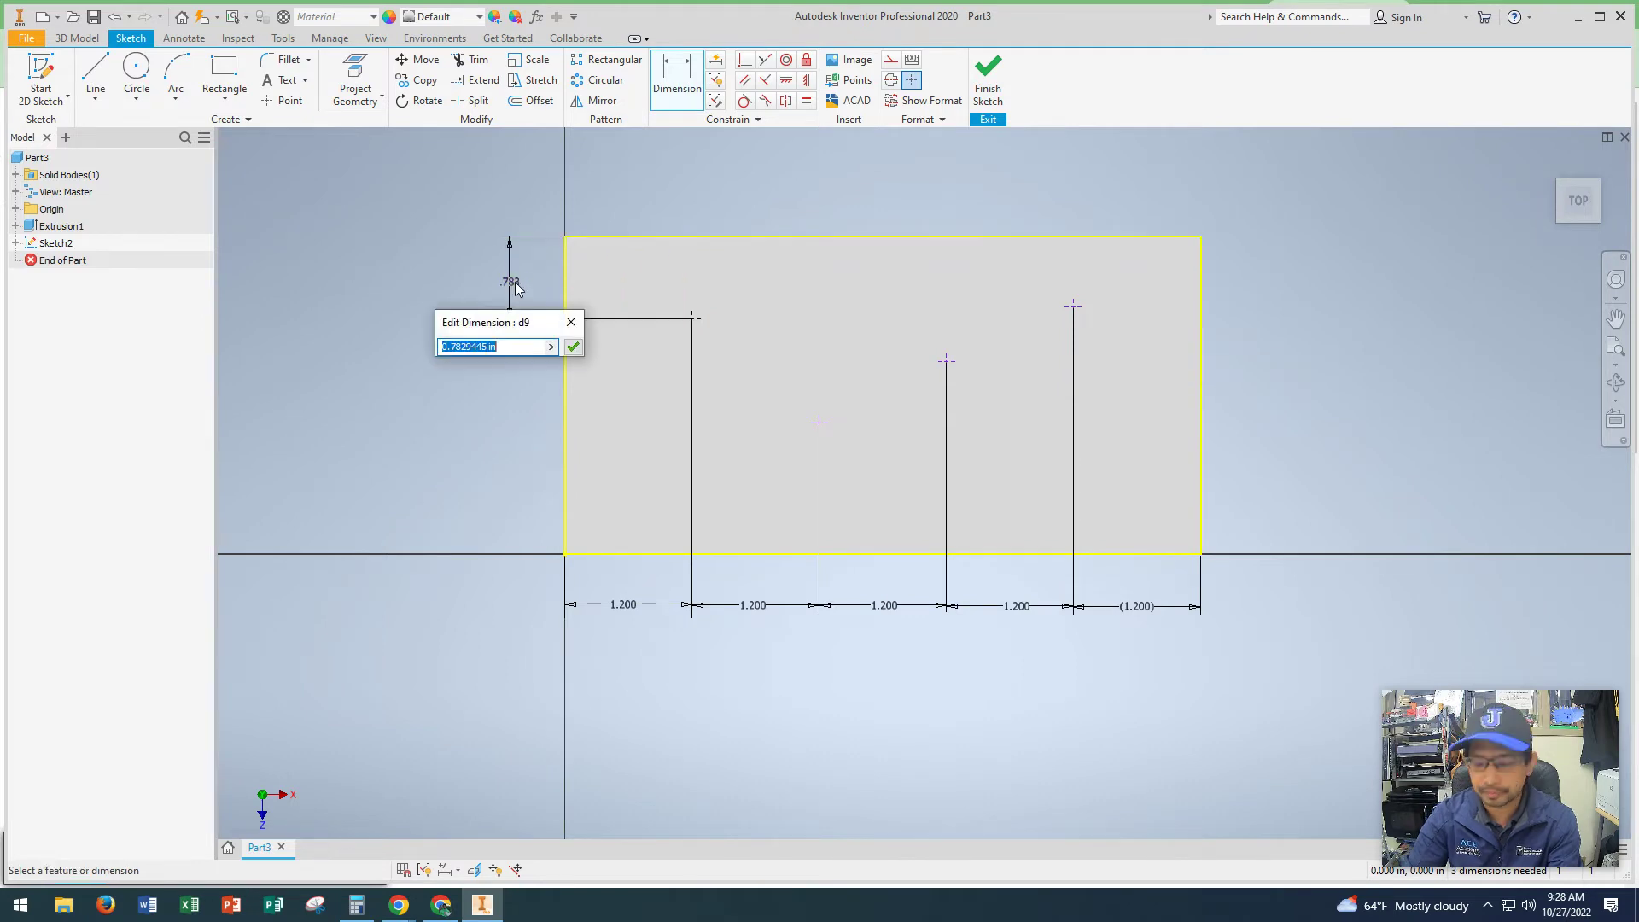
pyautogui.write('1.5')
pyautogui.press('Return')
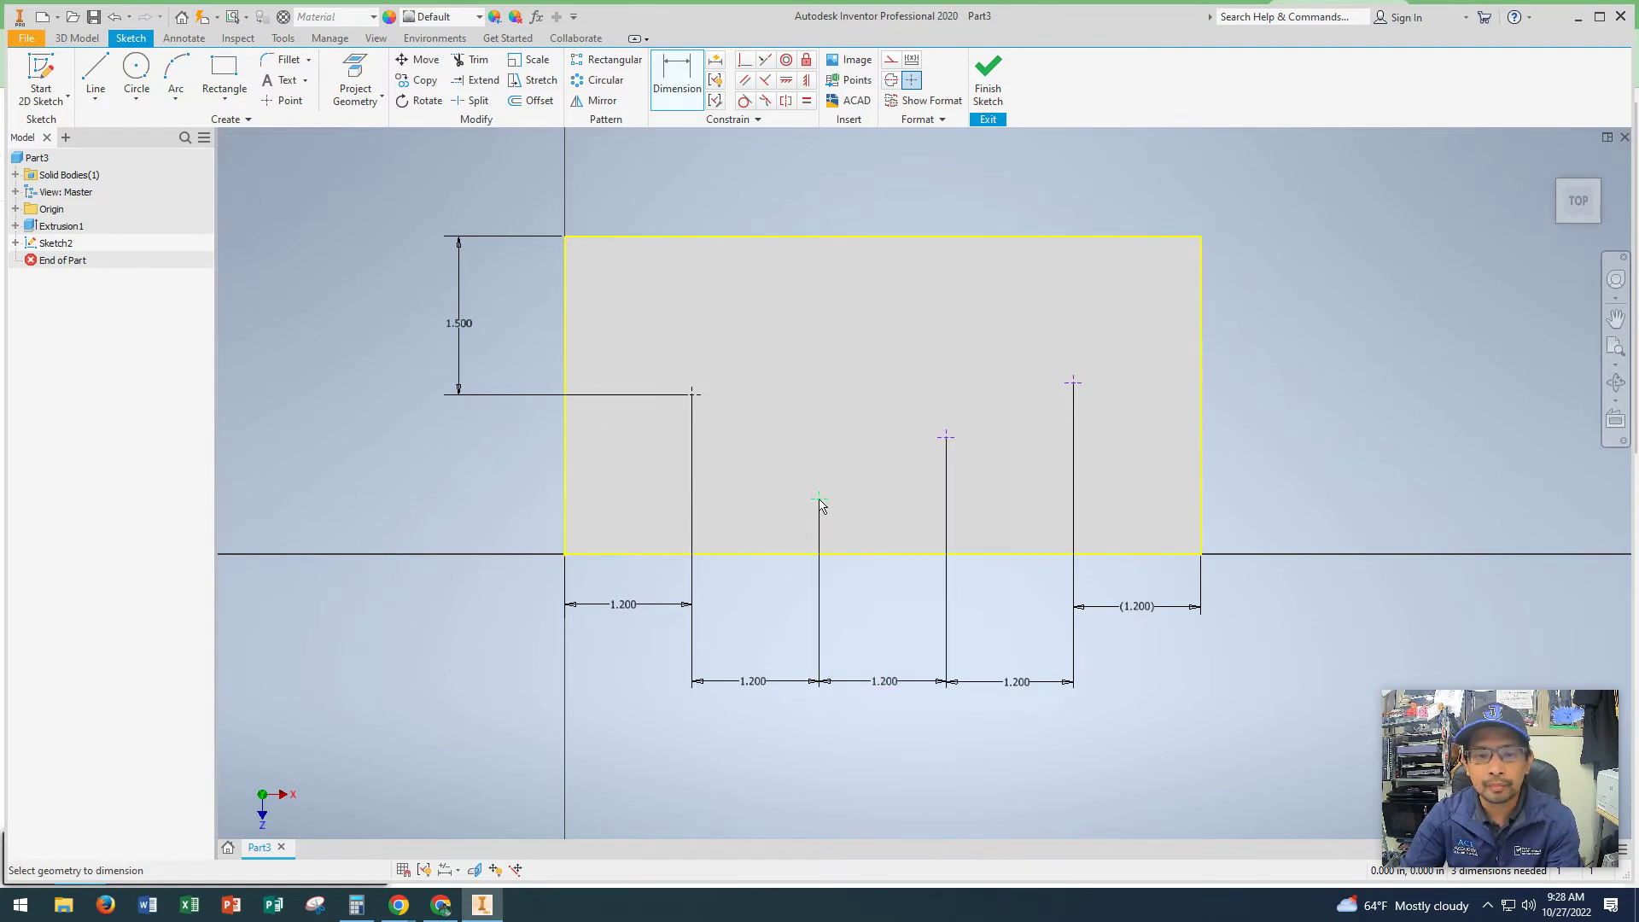
pyautogui.rightClick(788, 179)
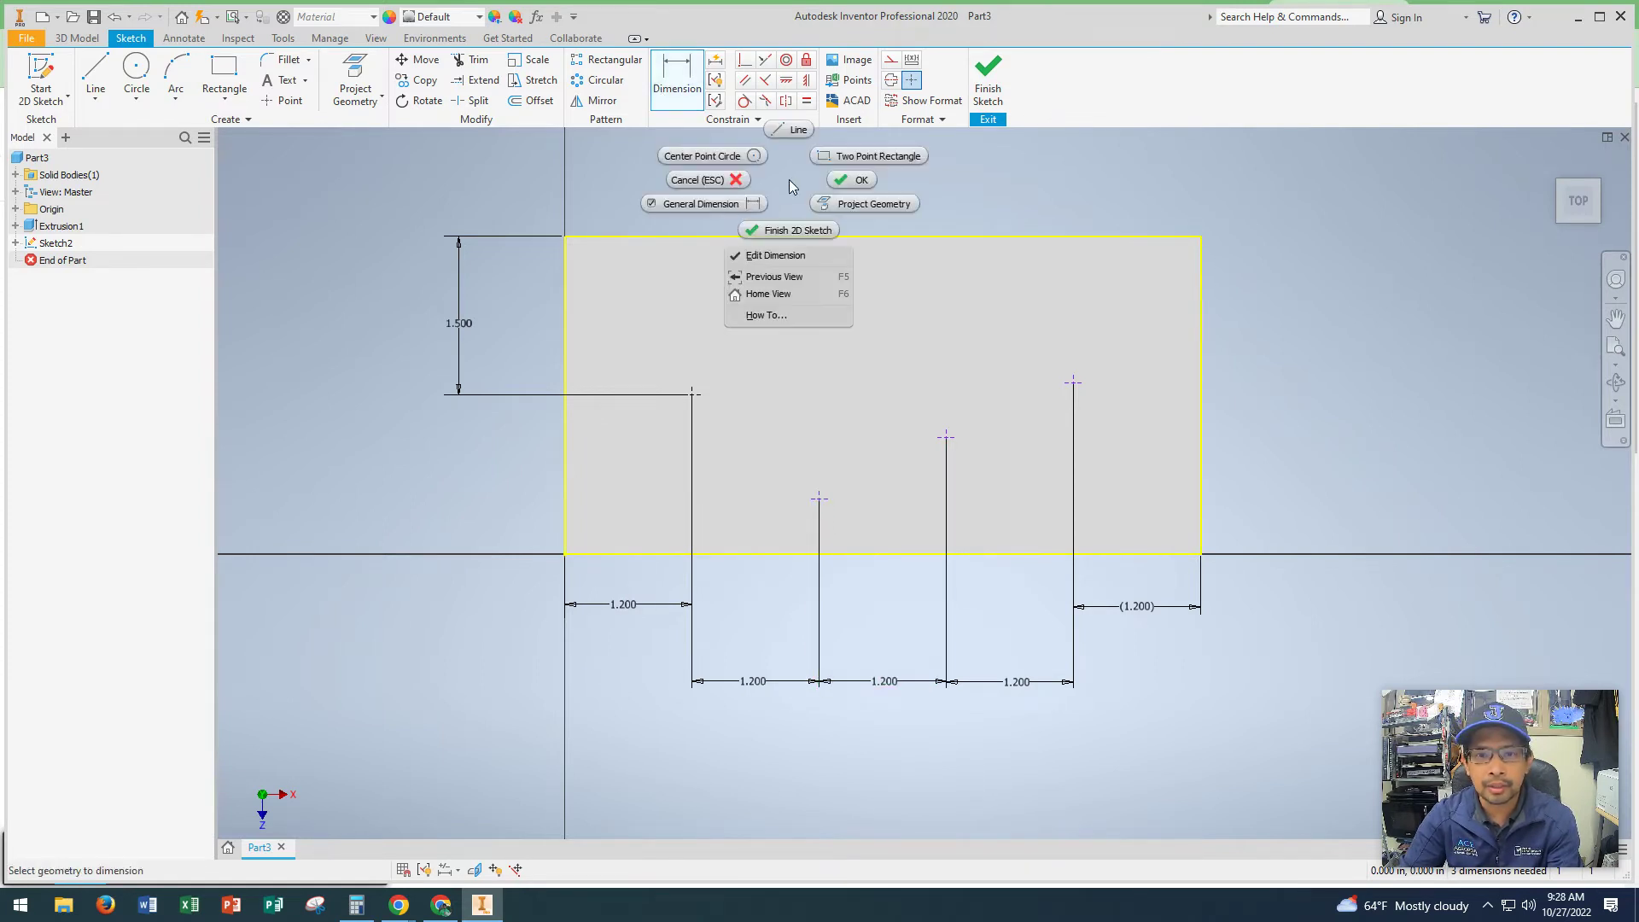
pyautogui.click(724, 180)
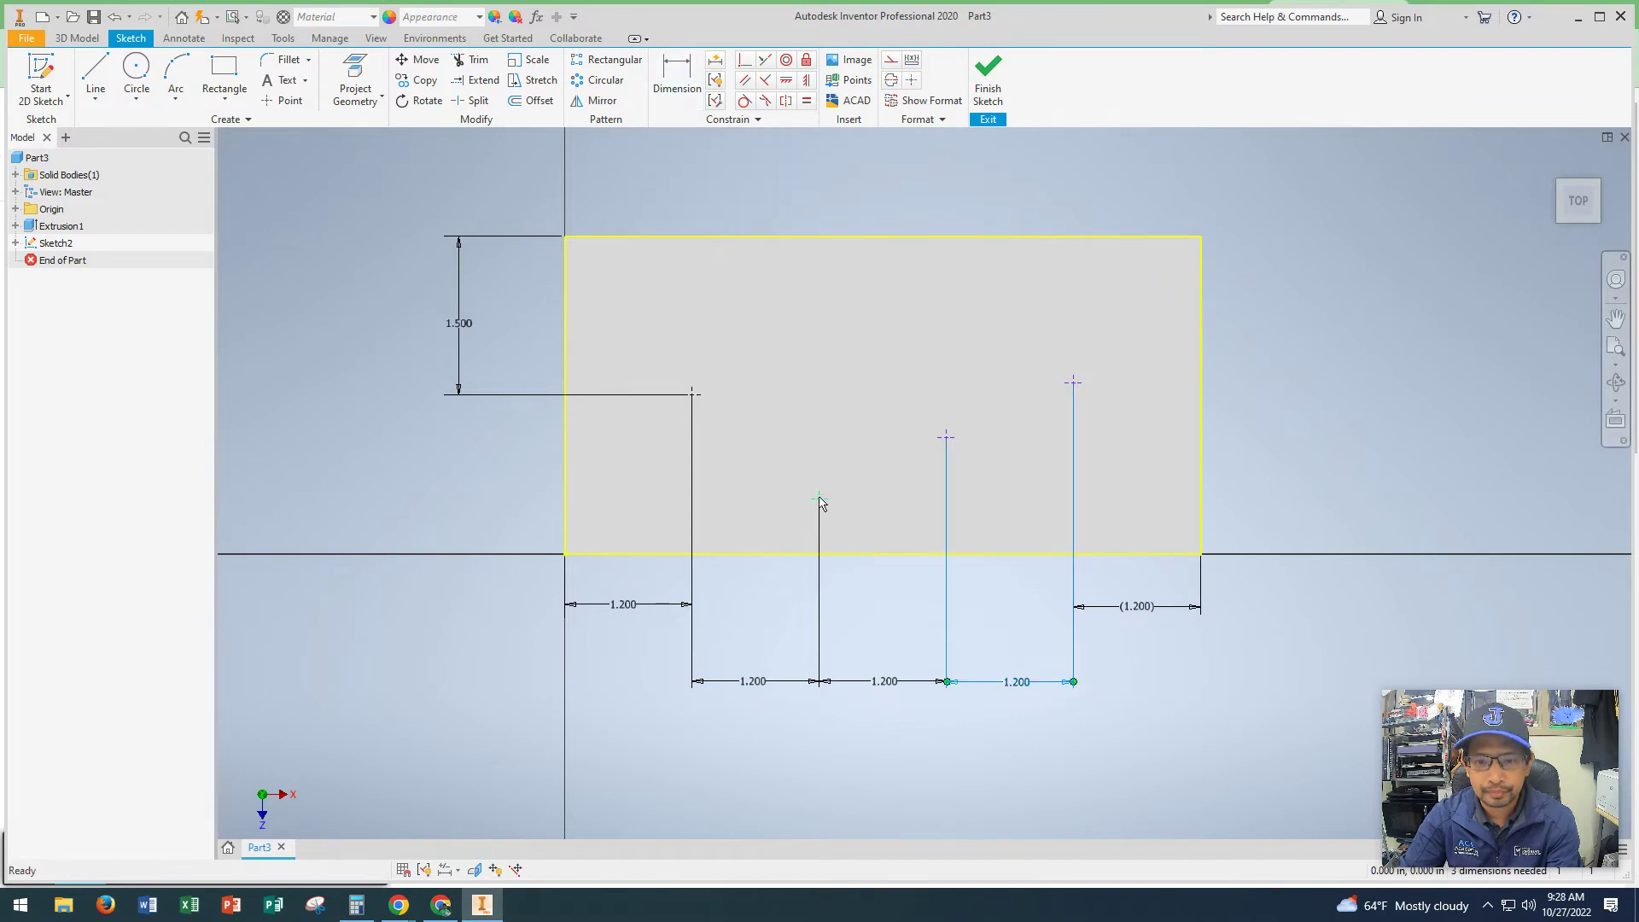
# Move the second, third and fourth points vertically to the same height as the leftmost point.
pyautogui.moveTo(819, 502); pyautogui.dragTo(808, 397)
pyautogui.moveTo(946, 440); pyautogui.dragTo(945, 395)
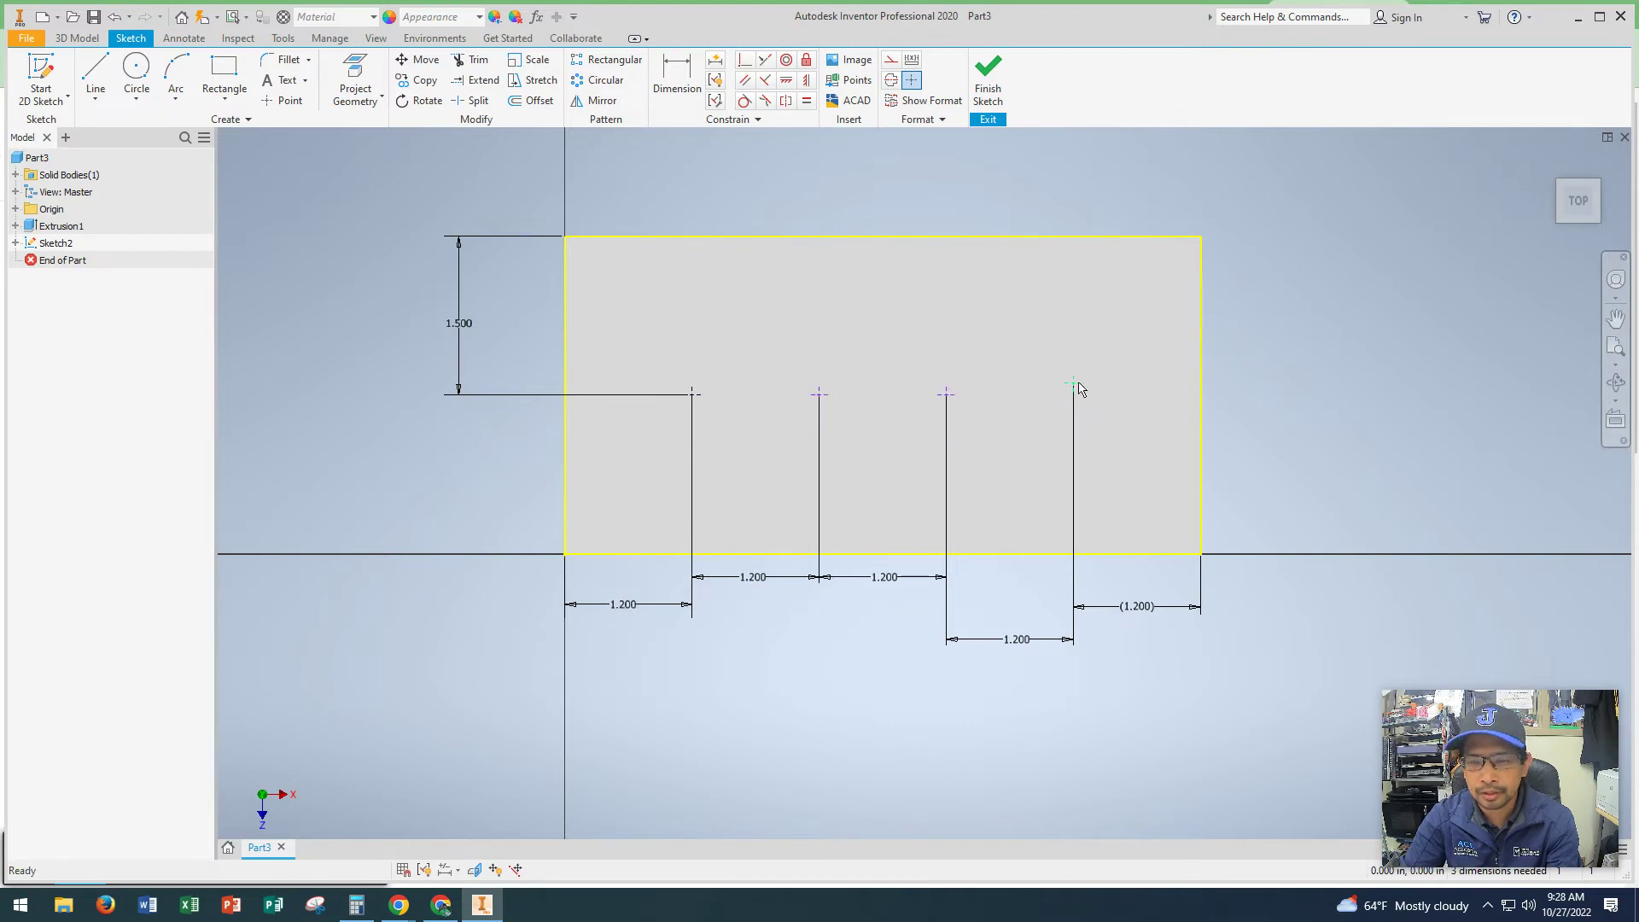
pyautogui.moveTo(1077, 388); pyautogui.dragTo(1074, 395)
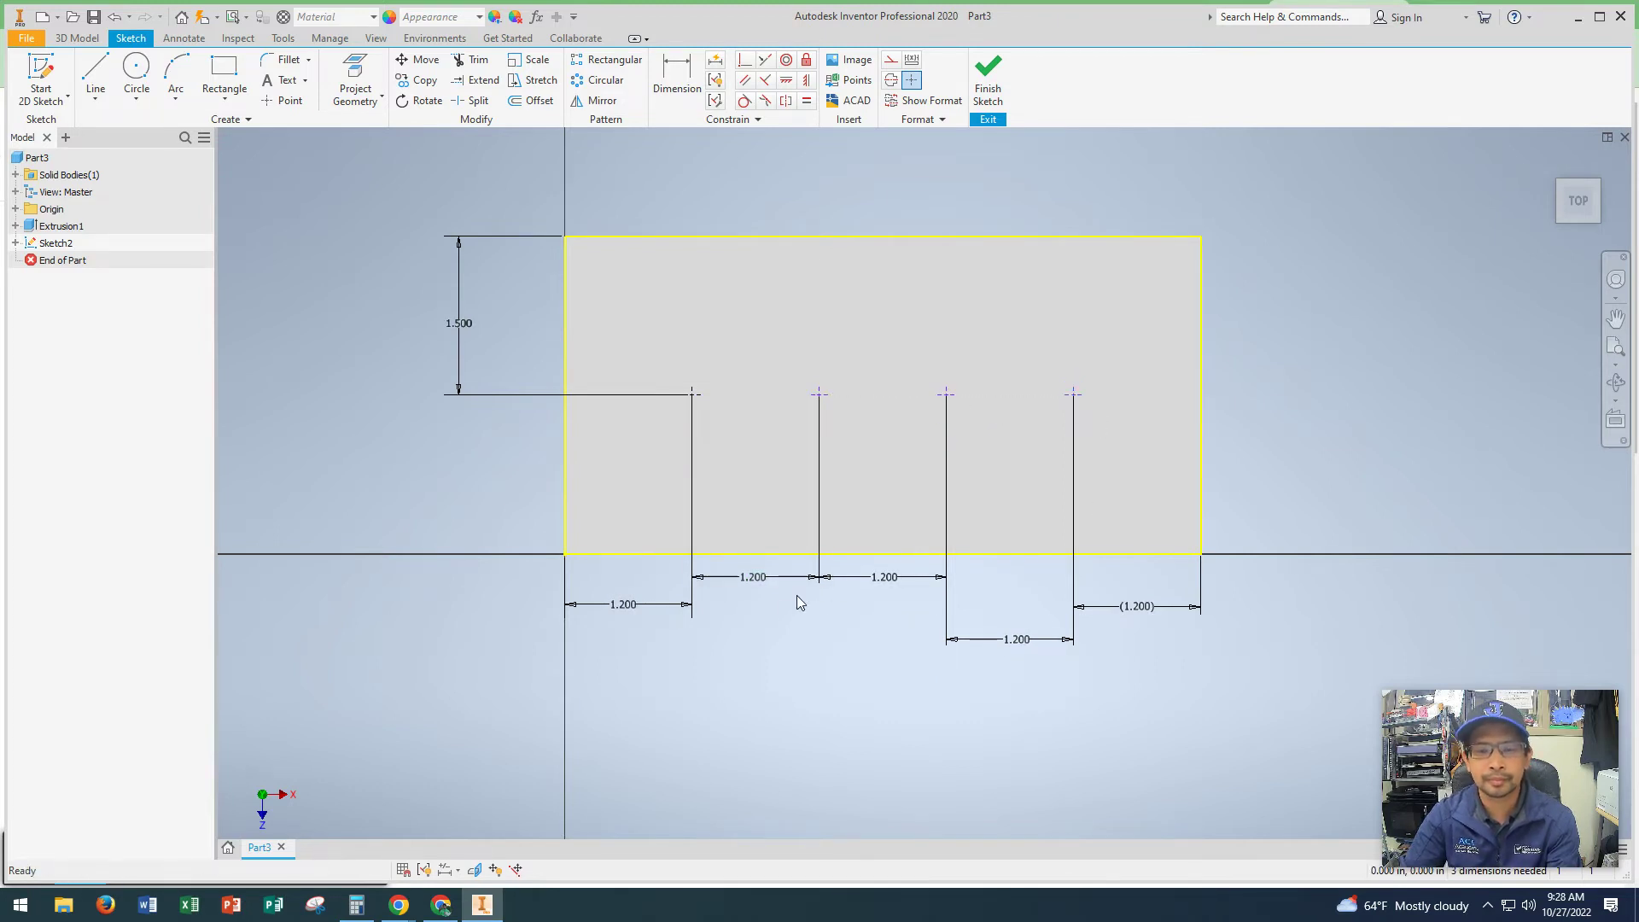
# Line up the horizontal dimensions in a single row below the face and finish the sketch.
pyautogui.moveTo(751, 577); pyautogui.dragTo(748, 606)
pyautogui.moveTo(885, 577); pyautogui.dragTo(882, 604)
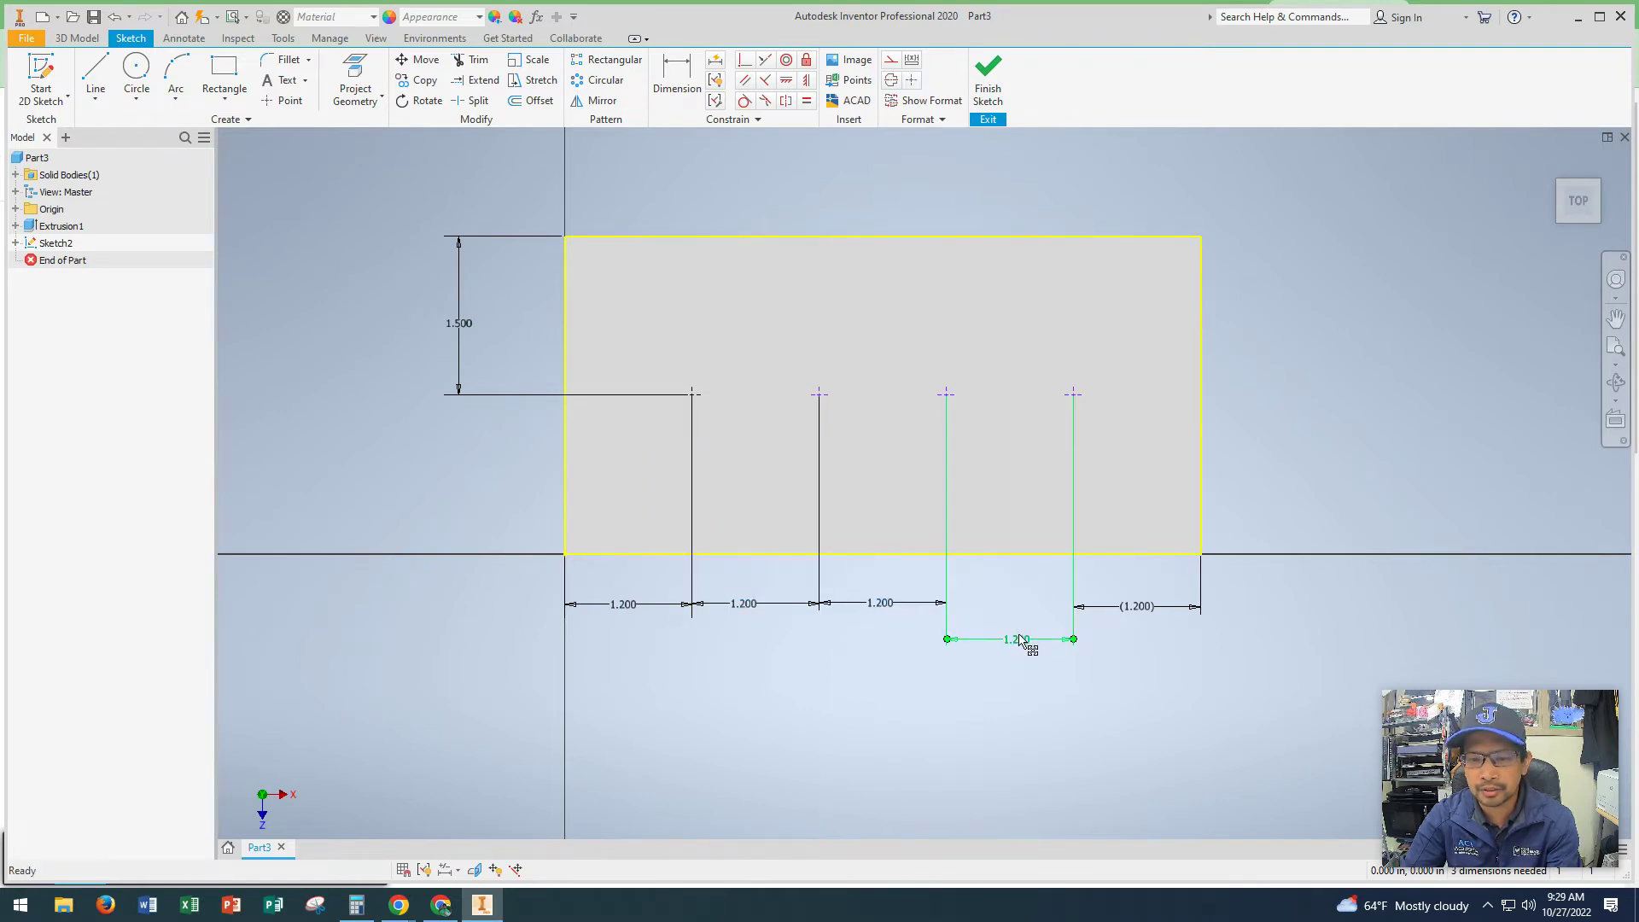
pyautogui.moveTo(1024, 642); pyautogui.dragTo(1136, 605)
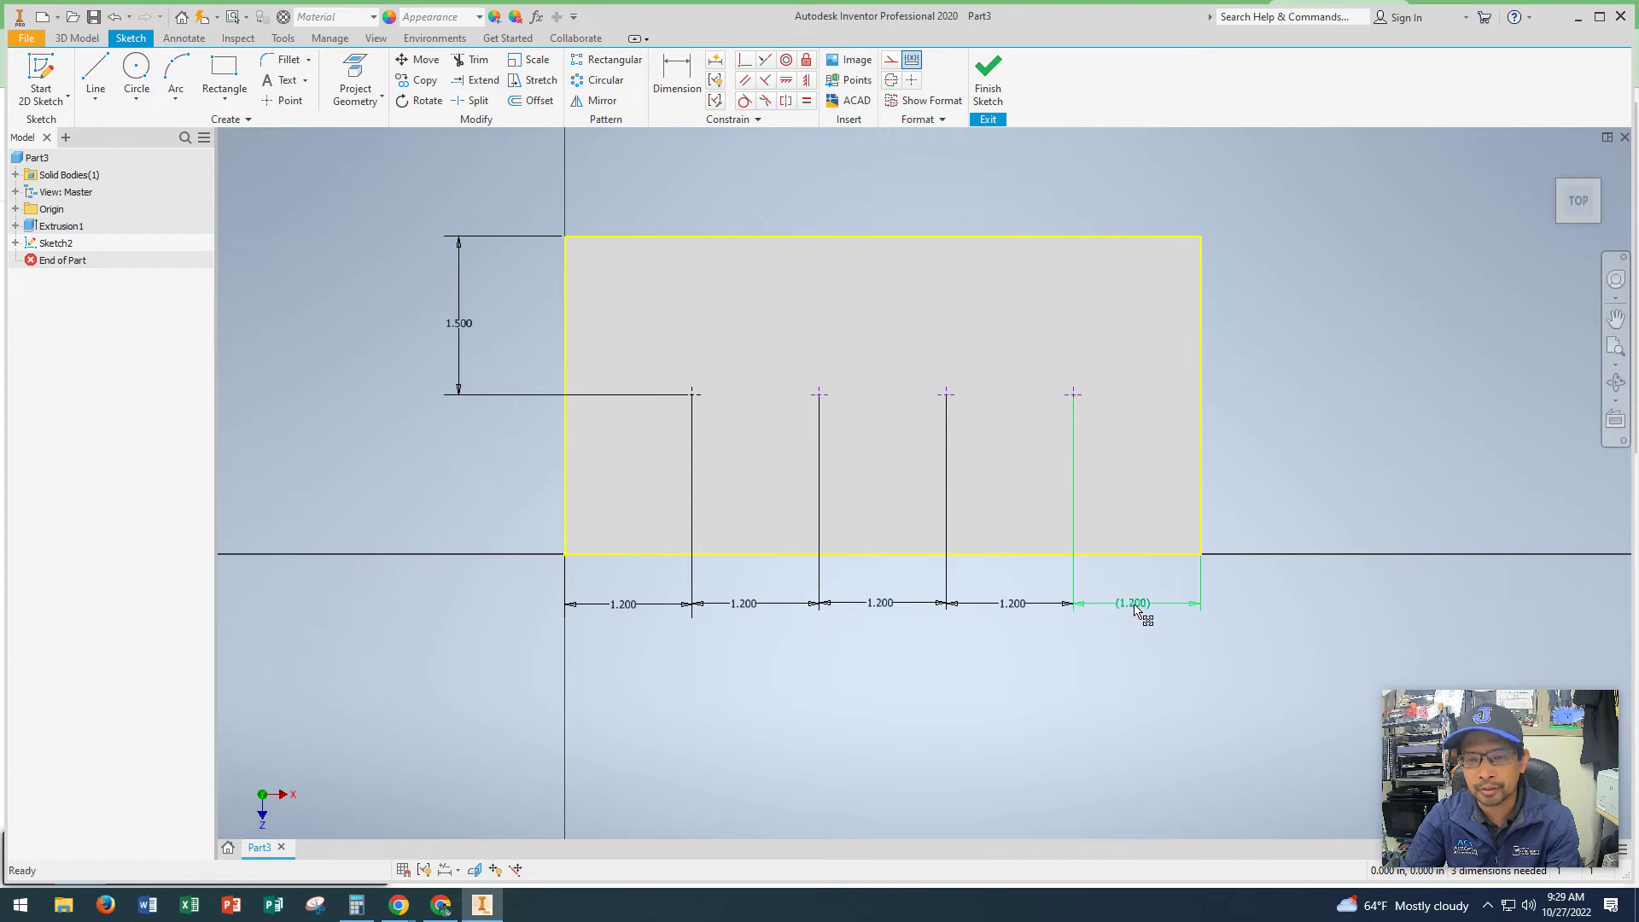
pyautogui.click(1316, 608)
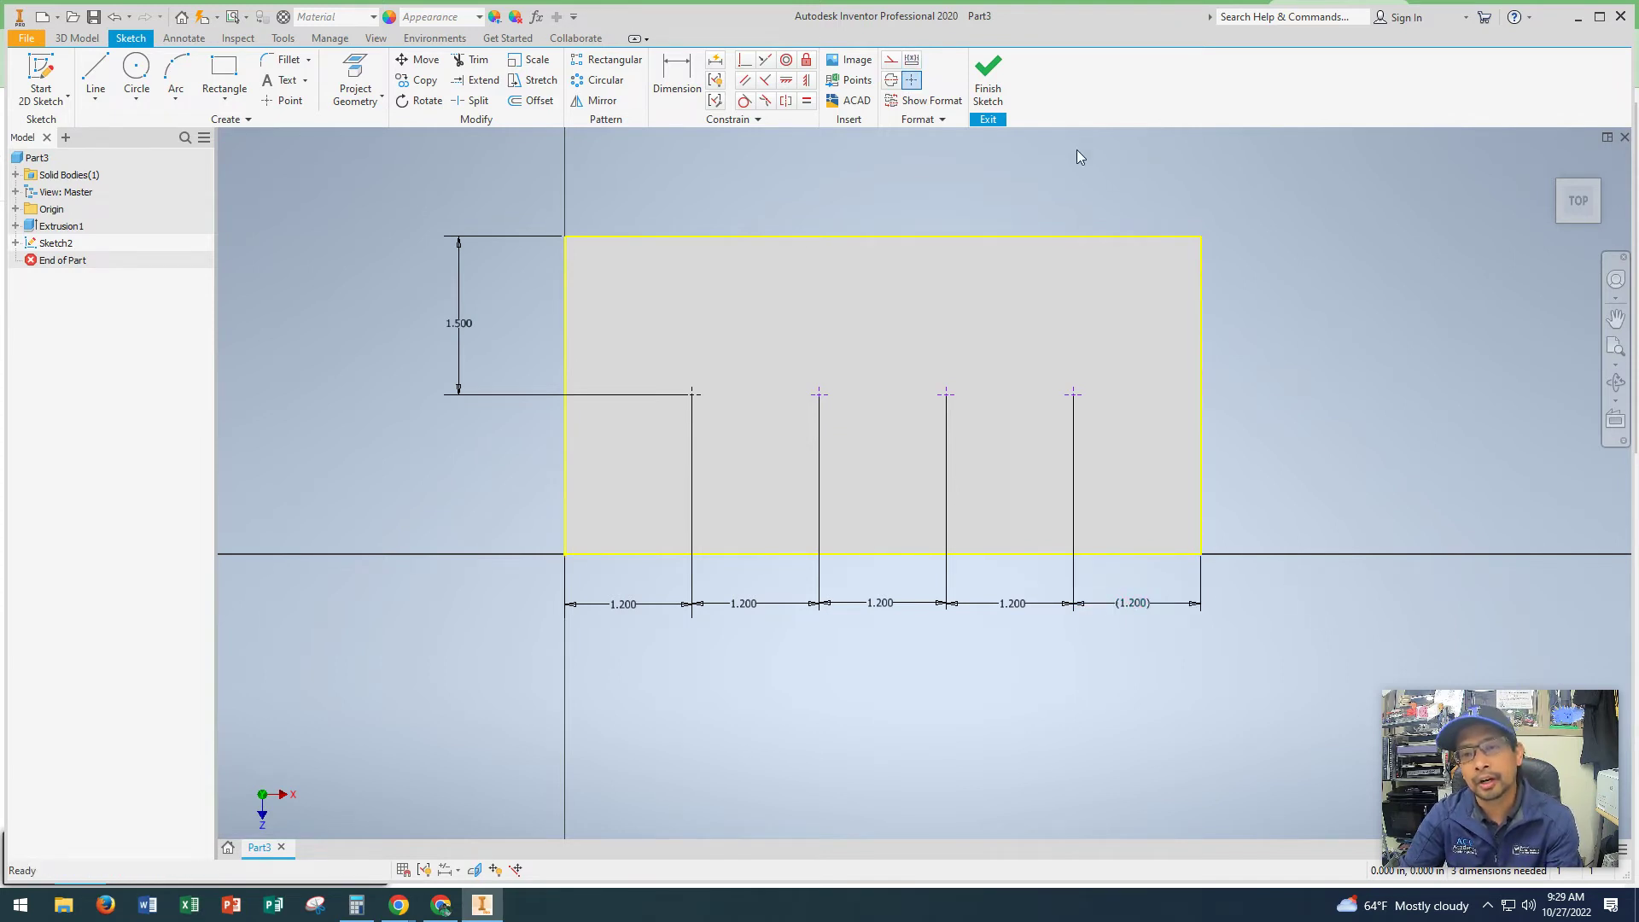
pyautogui.click(990, 88)
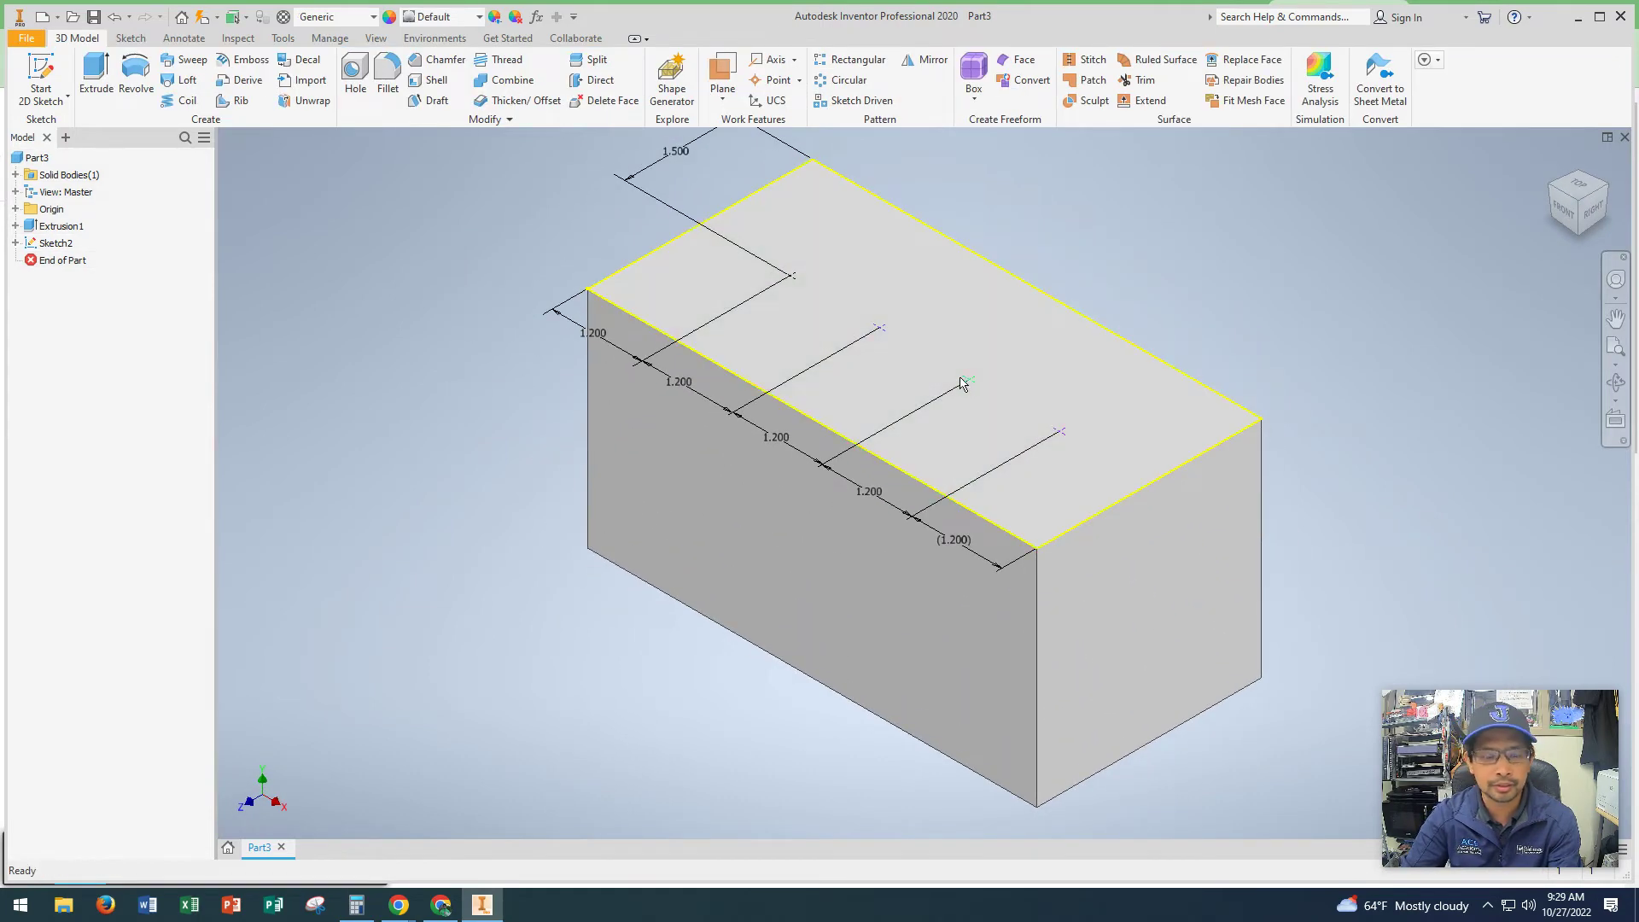
# Switch to the Activity 1.3.2 page in Chrome, close the enlarged drawing, and review the counterbore and countersink hole note examples.
pyautogui.click(441, 908)
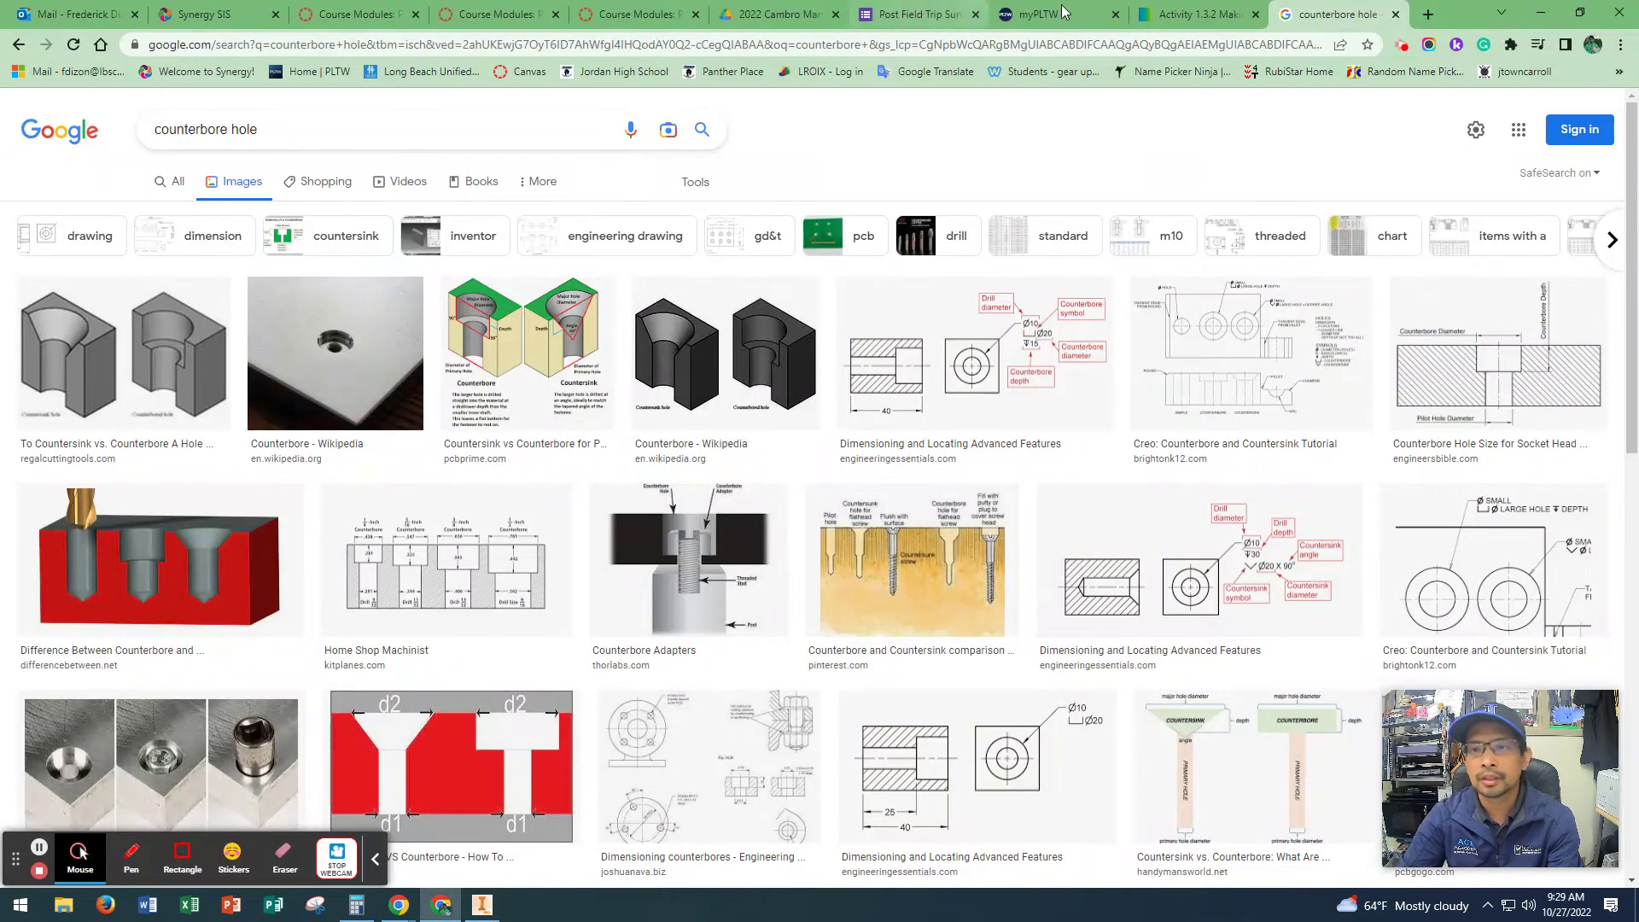
pyautogui.click(1199, 15)
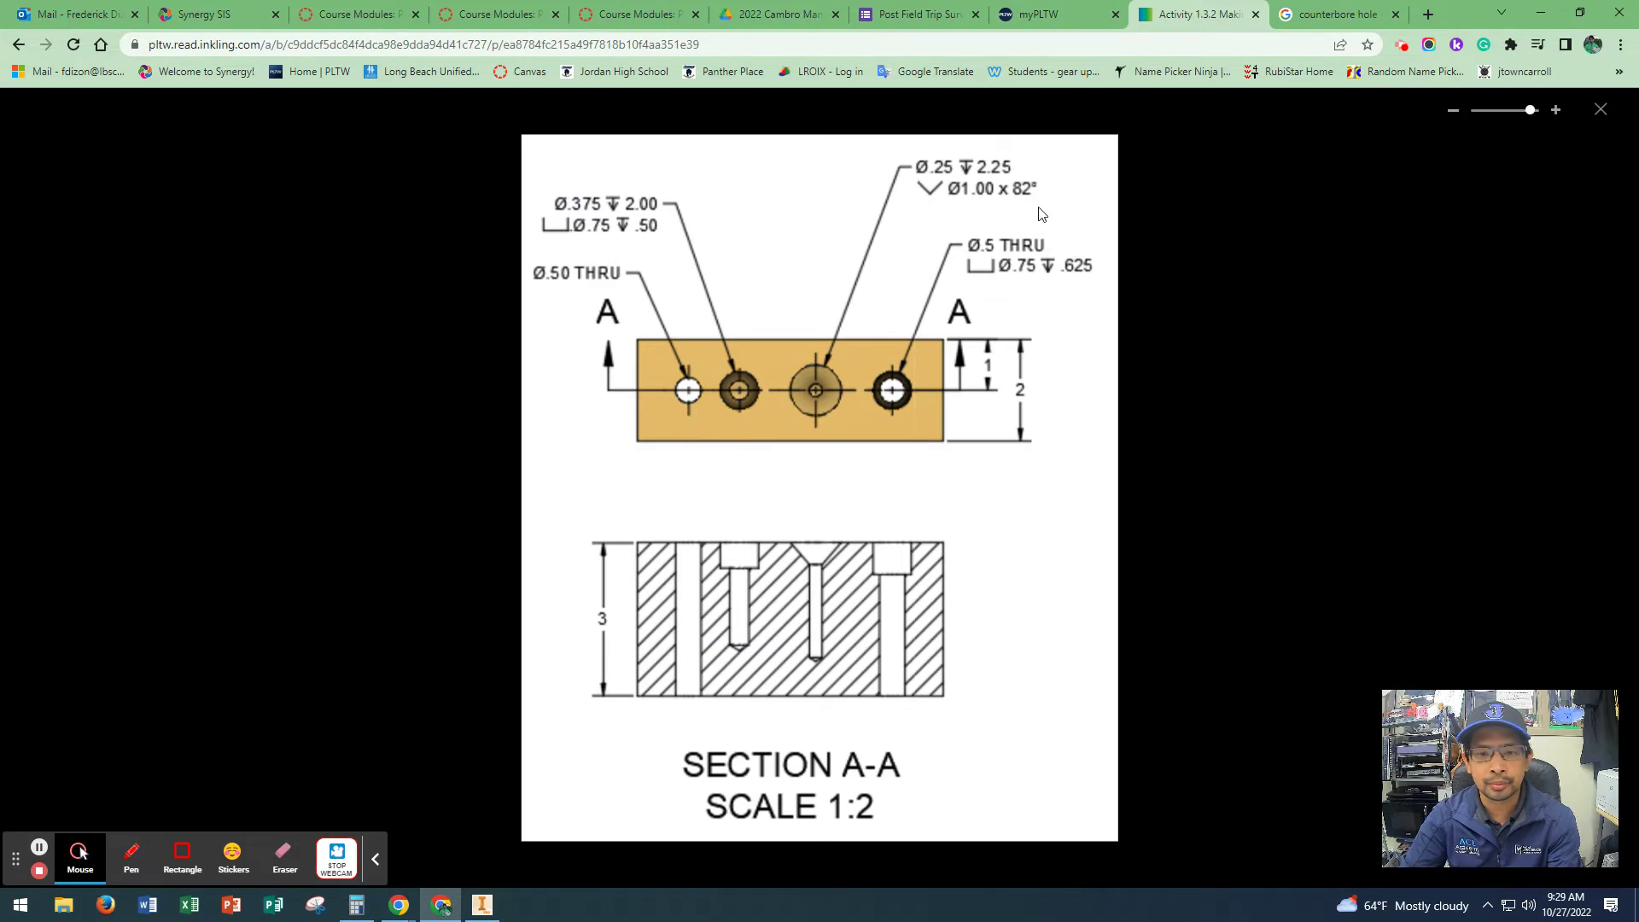
pyautogui.click(1604, 115)
pyautogui.scroll(10, 937, 469)
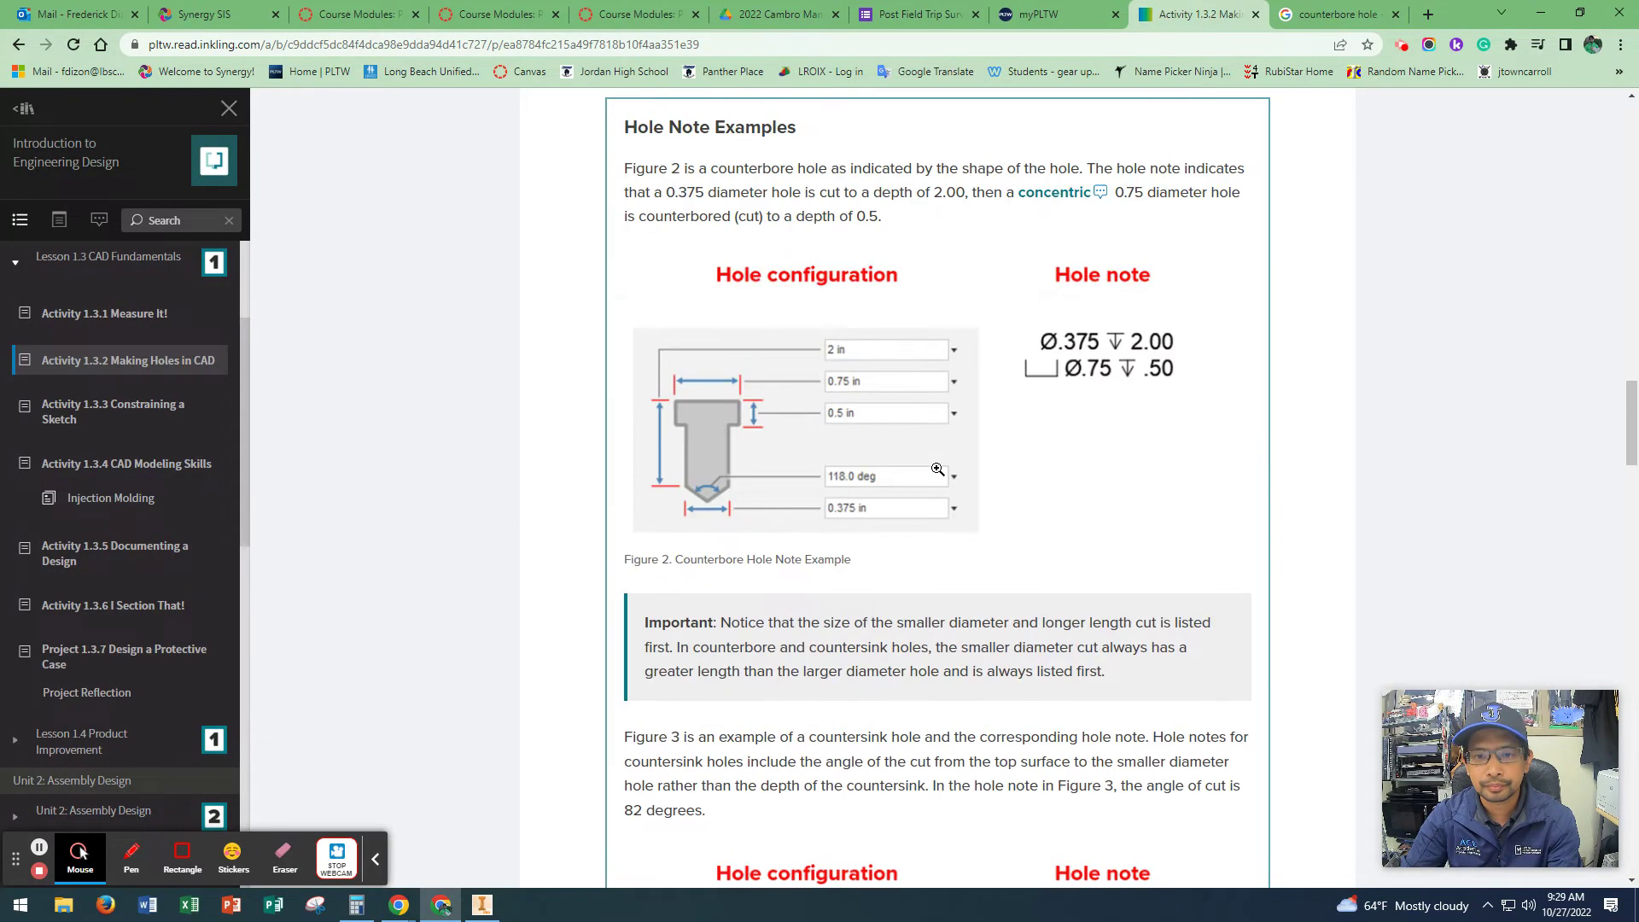
pyautogui.scroll(4, 937, 469)
pyautogui.scroll(-10, 936, 469)
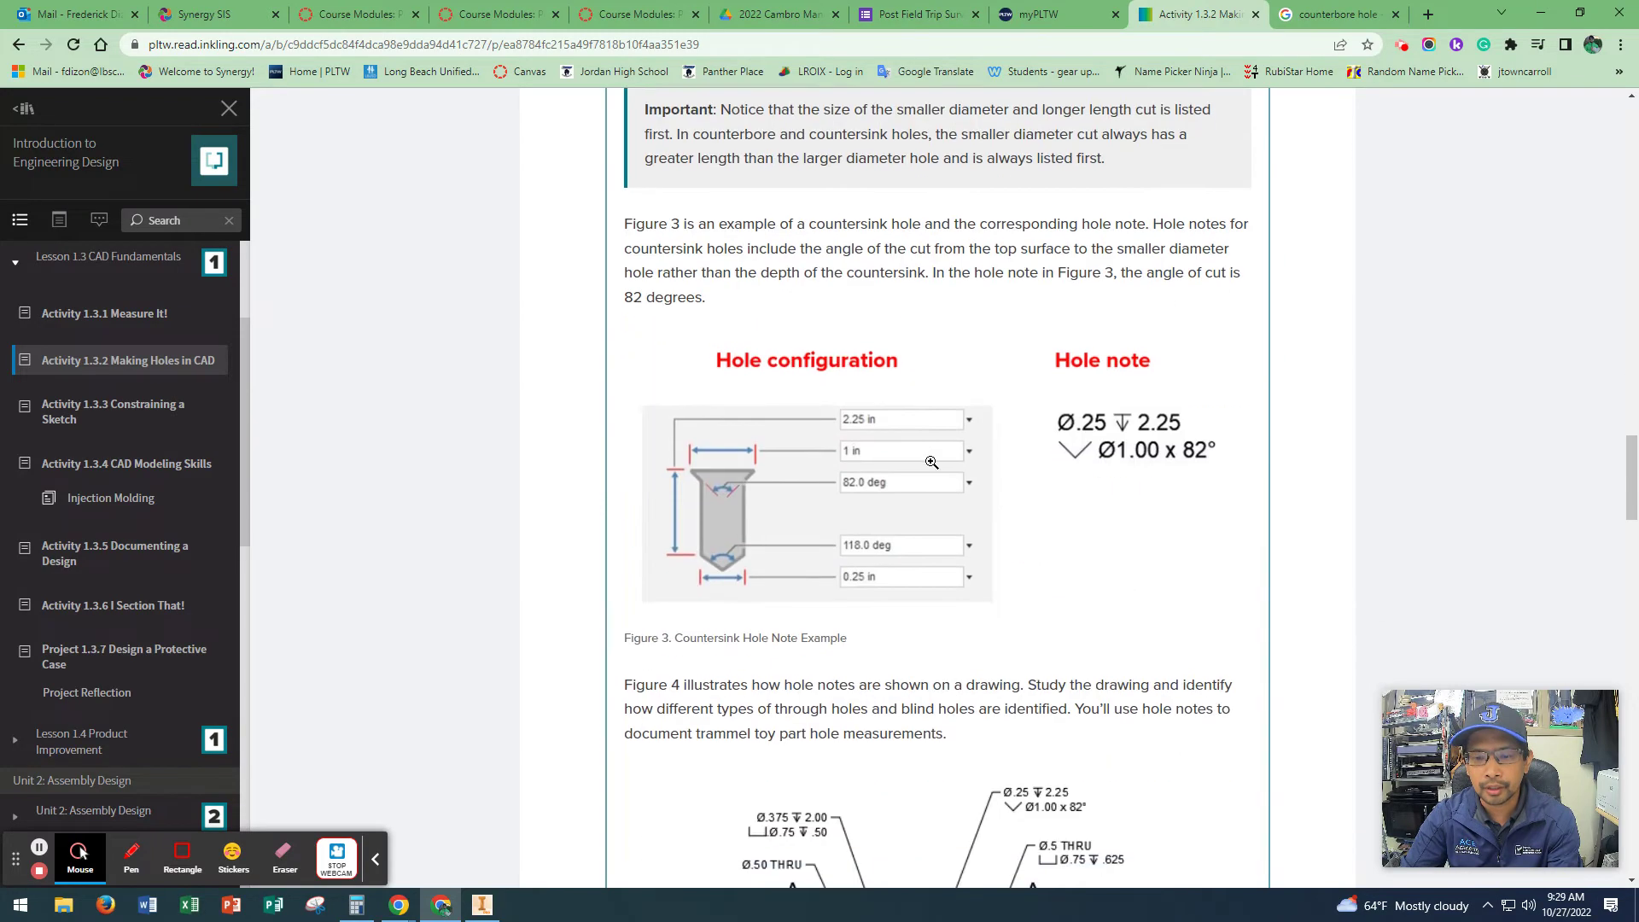
pyautogui.scroll(-8, 931, 461)
pyautogui.scroll(2, 1024, 385)
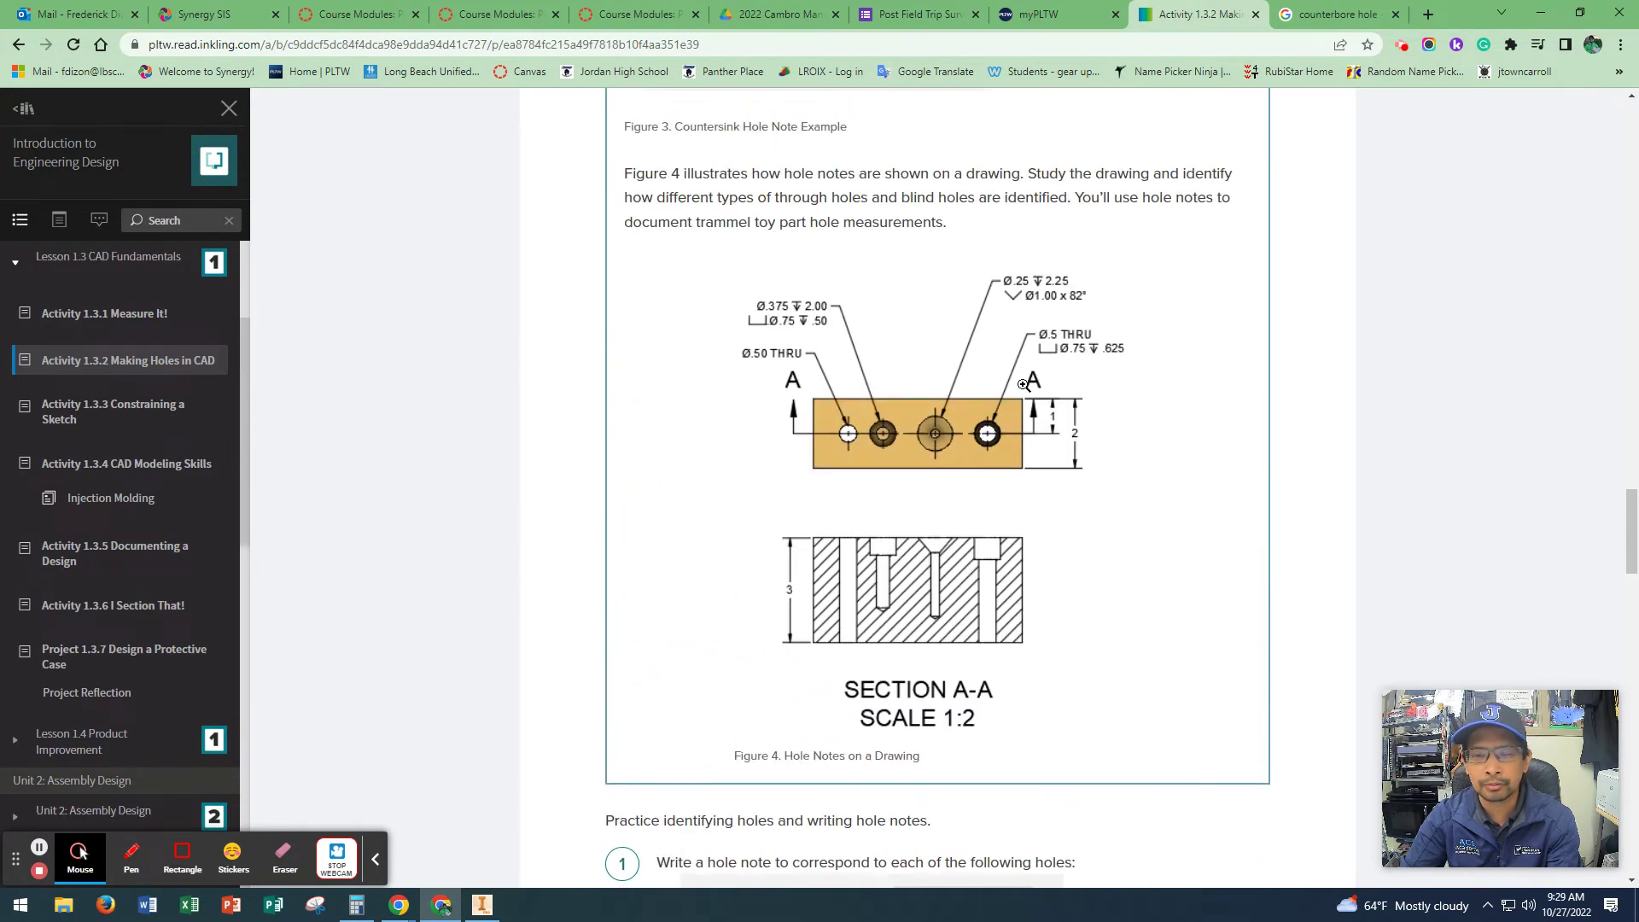
# Examine the figure of through and blind hole types and the table of hole note symbols.
pyautogui.scroll(18, 910, 390)
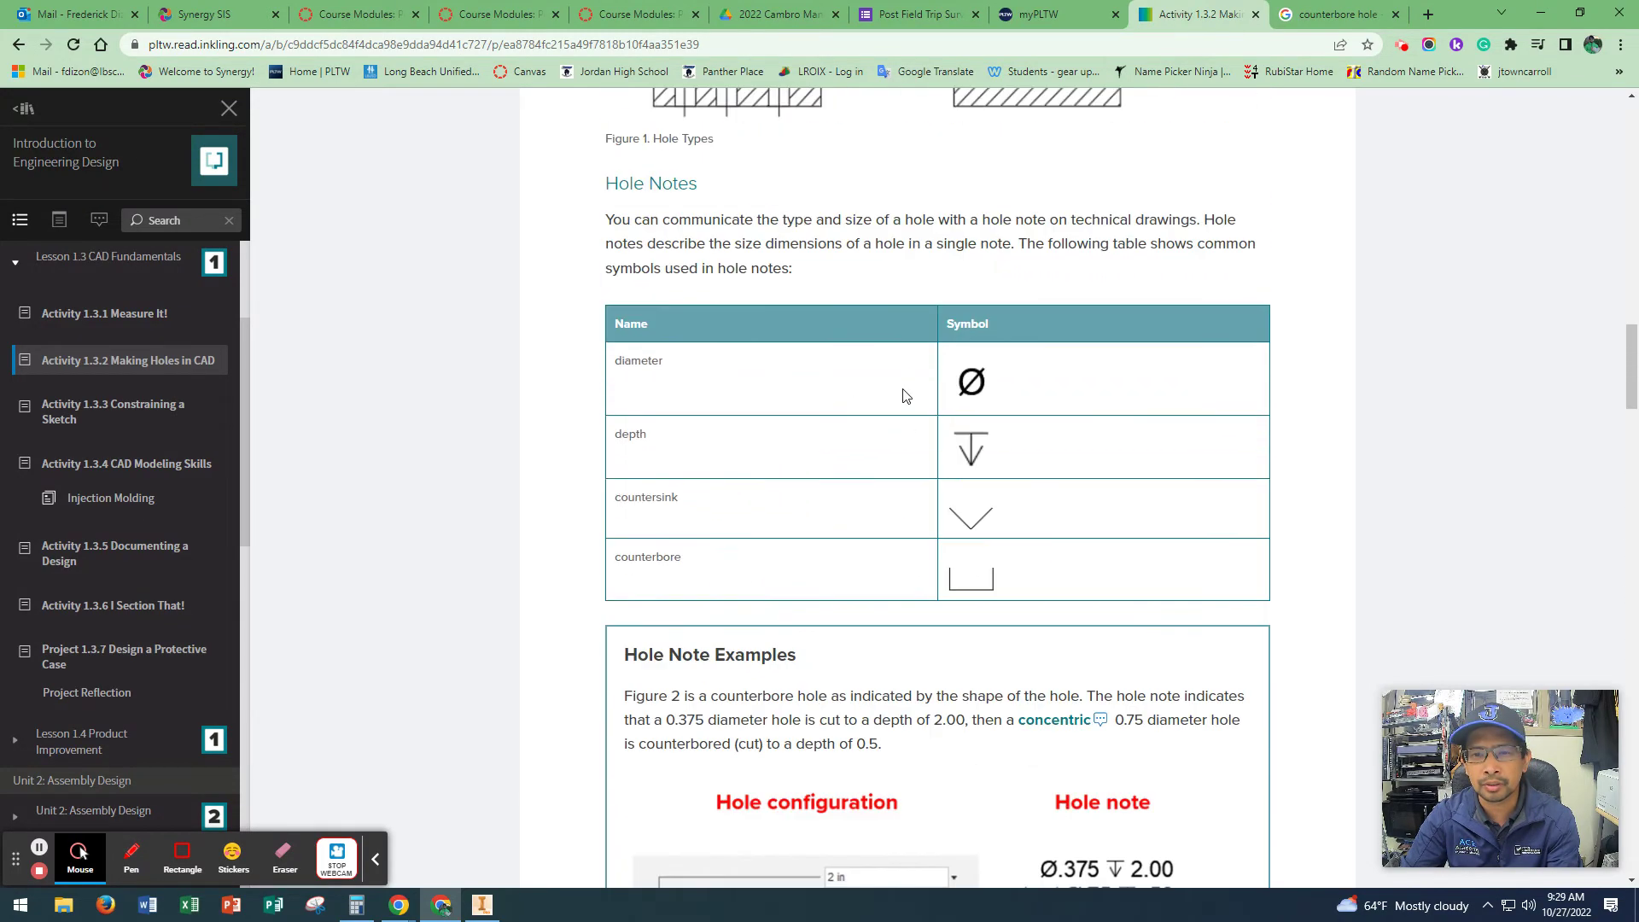
pyautogui.scroll(2, 903, 391)
pyautogui.scroll(-1, 887, 376)
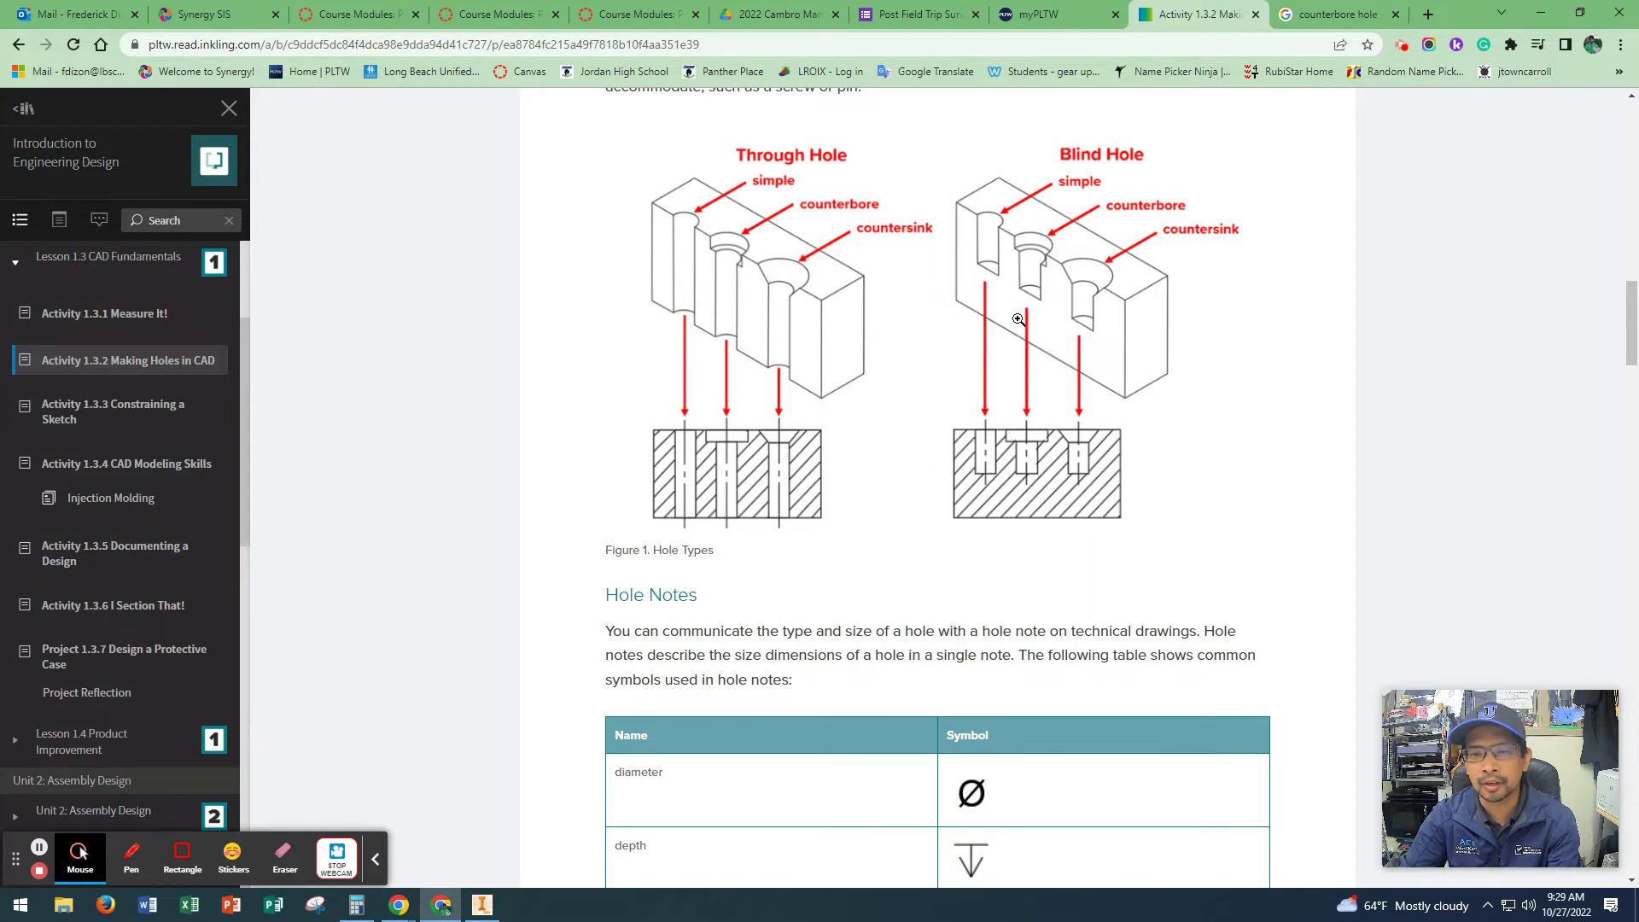
pyautogui.scroll(-4, 917, 393)
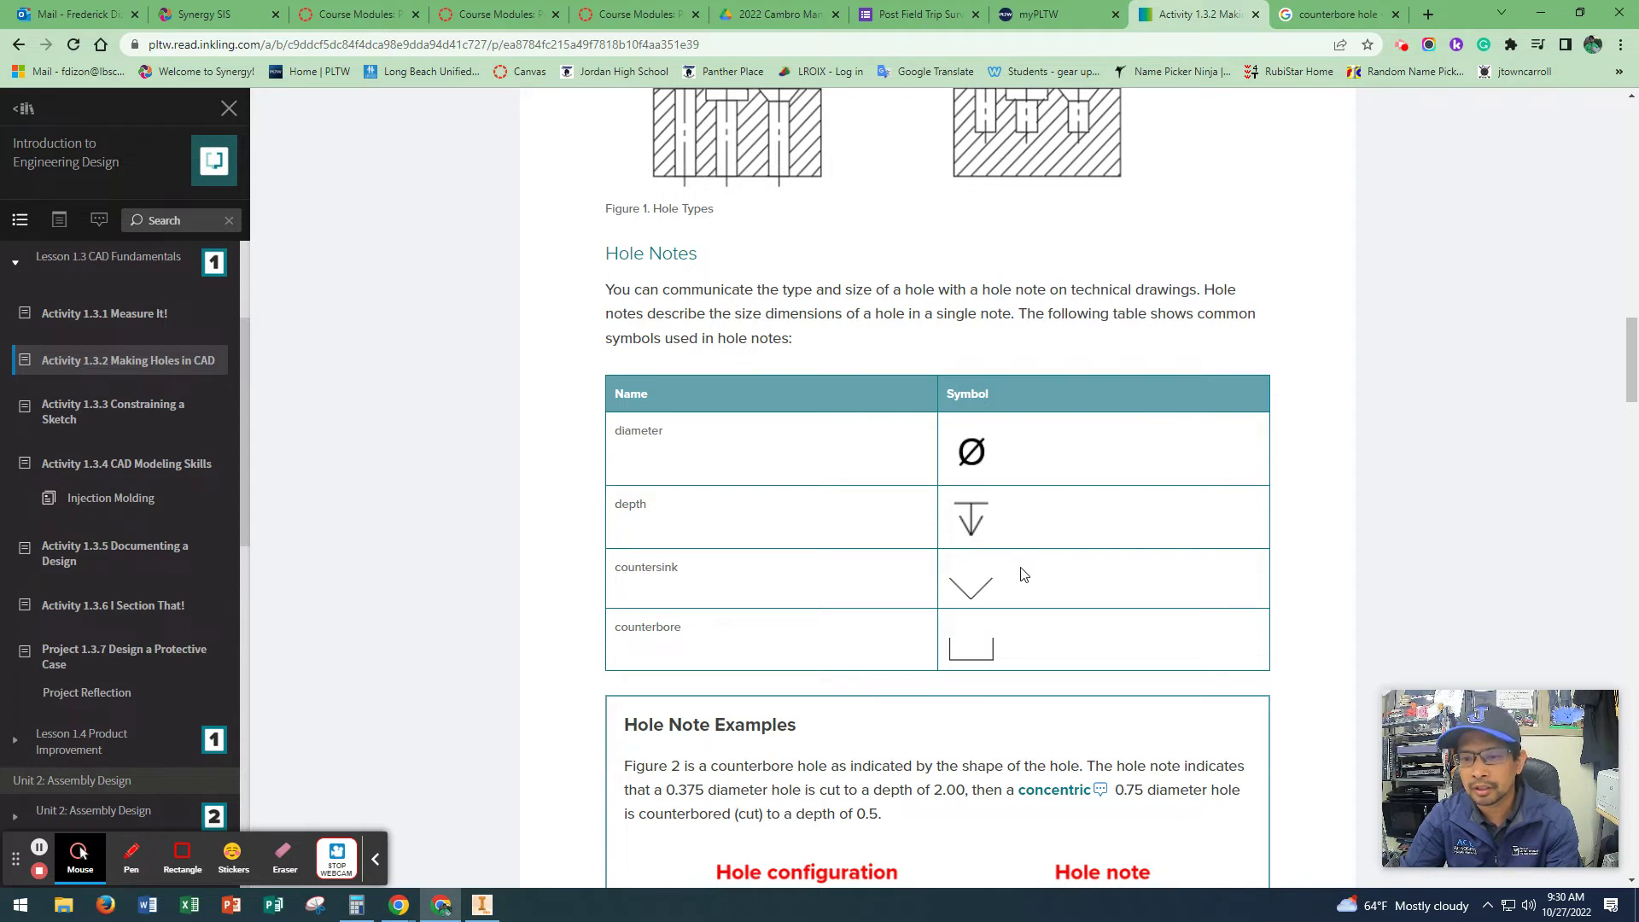
pyautogui.scroll(4, 1059, 356)
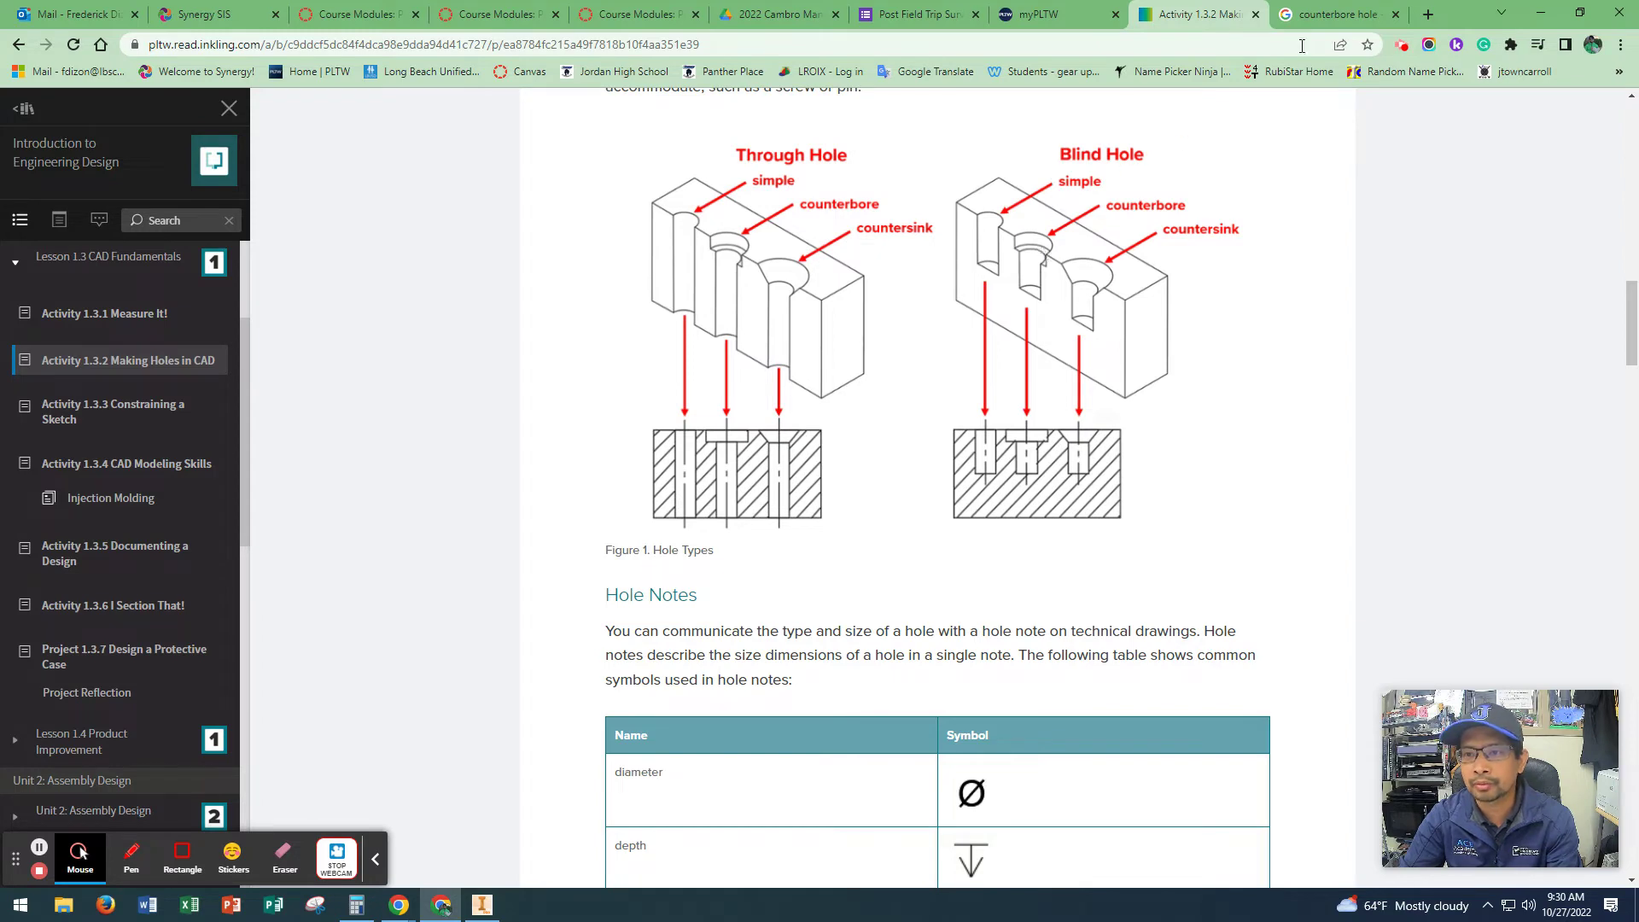
# Look over the counterbore hole image results and return to the earlier image search for screw types.
pyautogui.click(1315, 12)
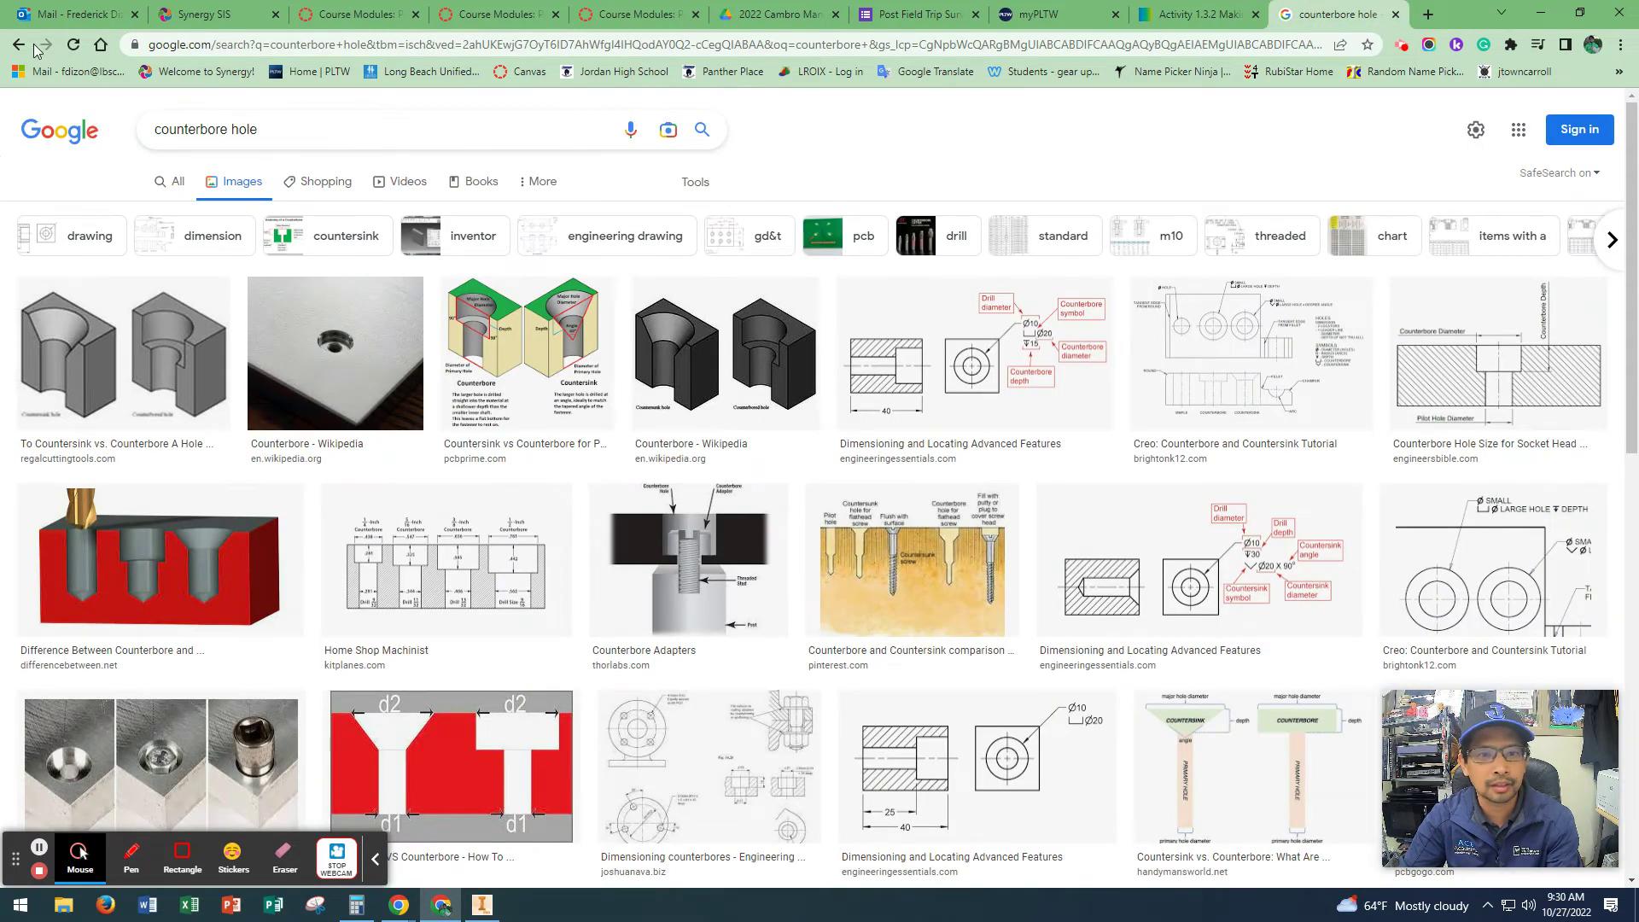
pyautogui.scroll(-1, 401, 632)
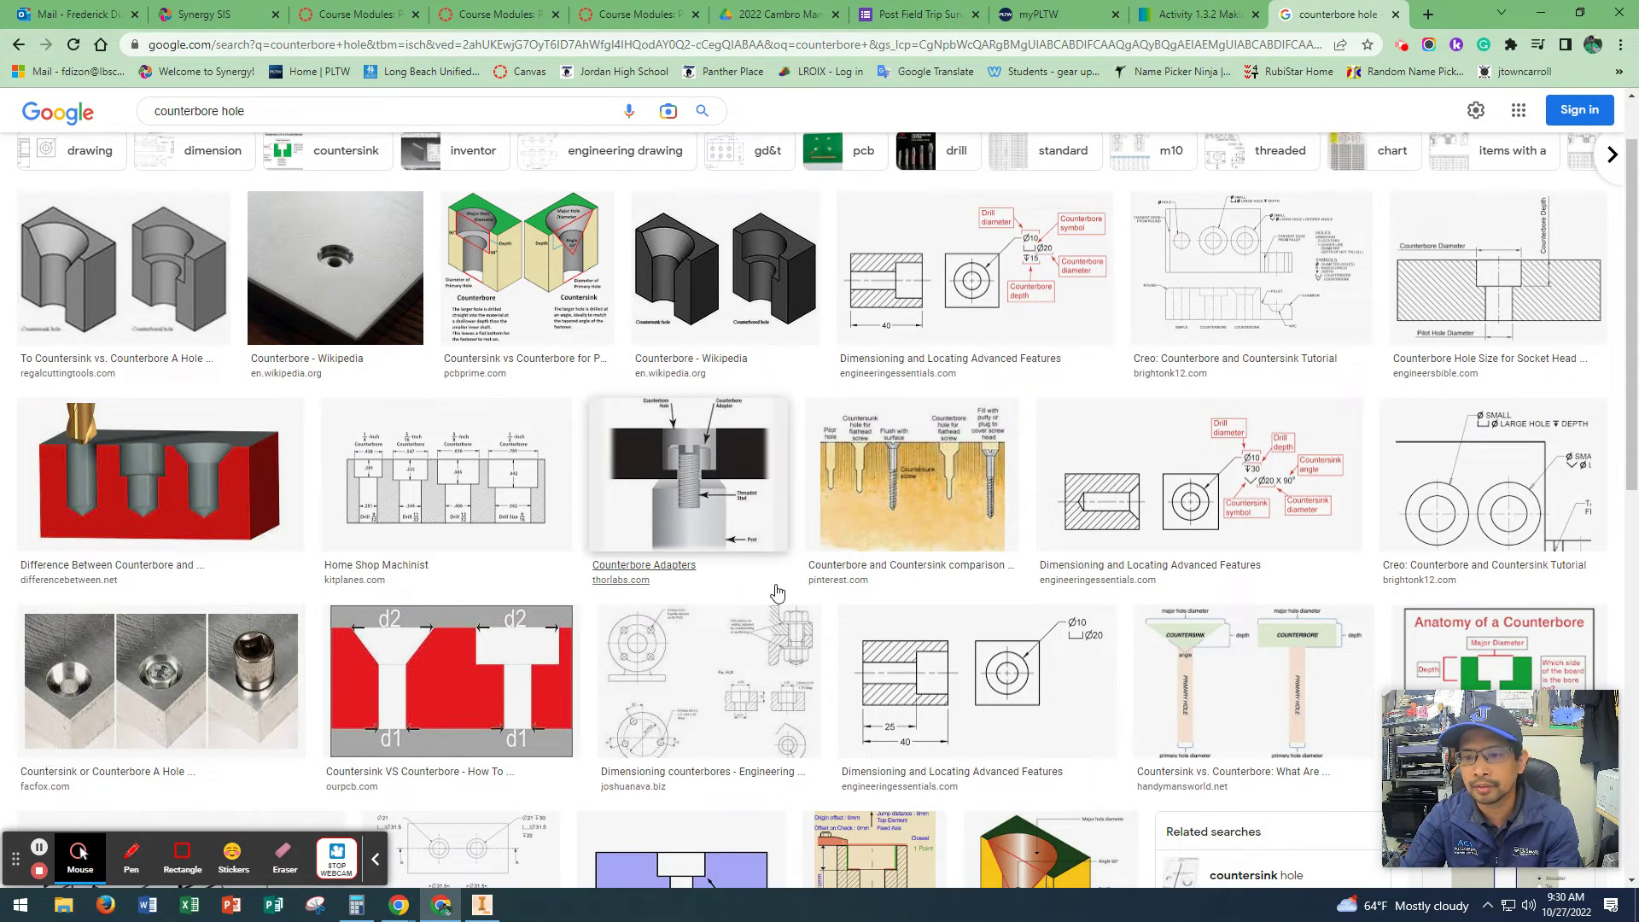
pyautogui.scroll(1, 779, 587)
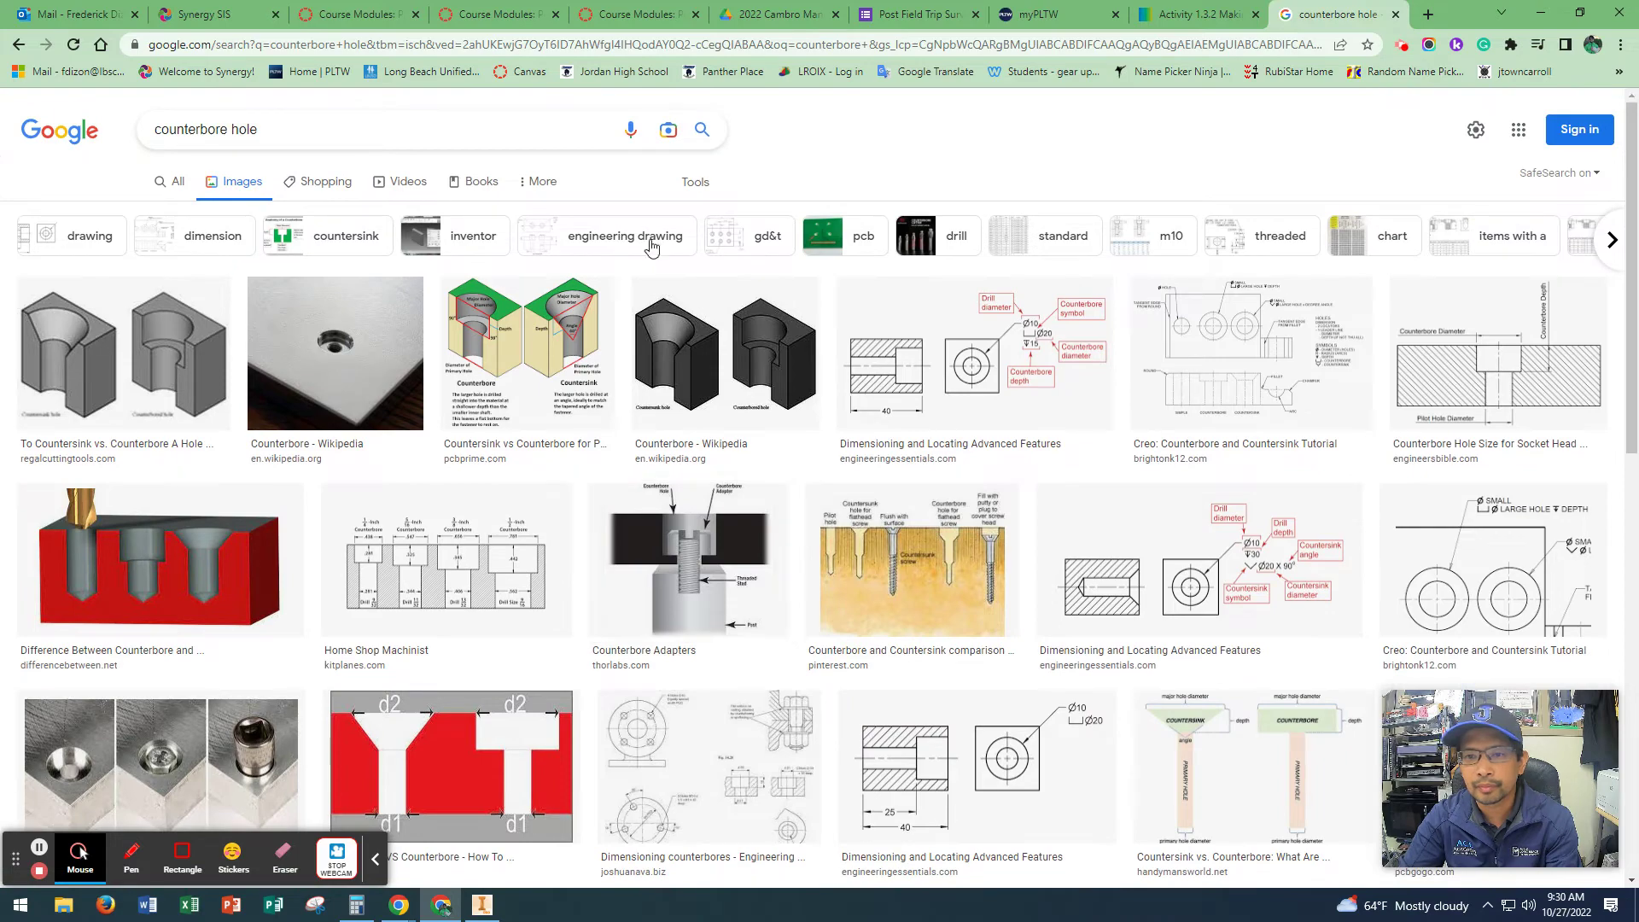
pyautogui.click(19, 47)
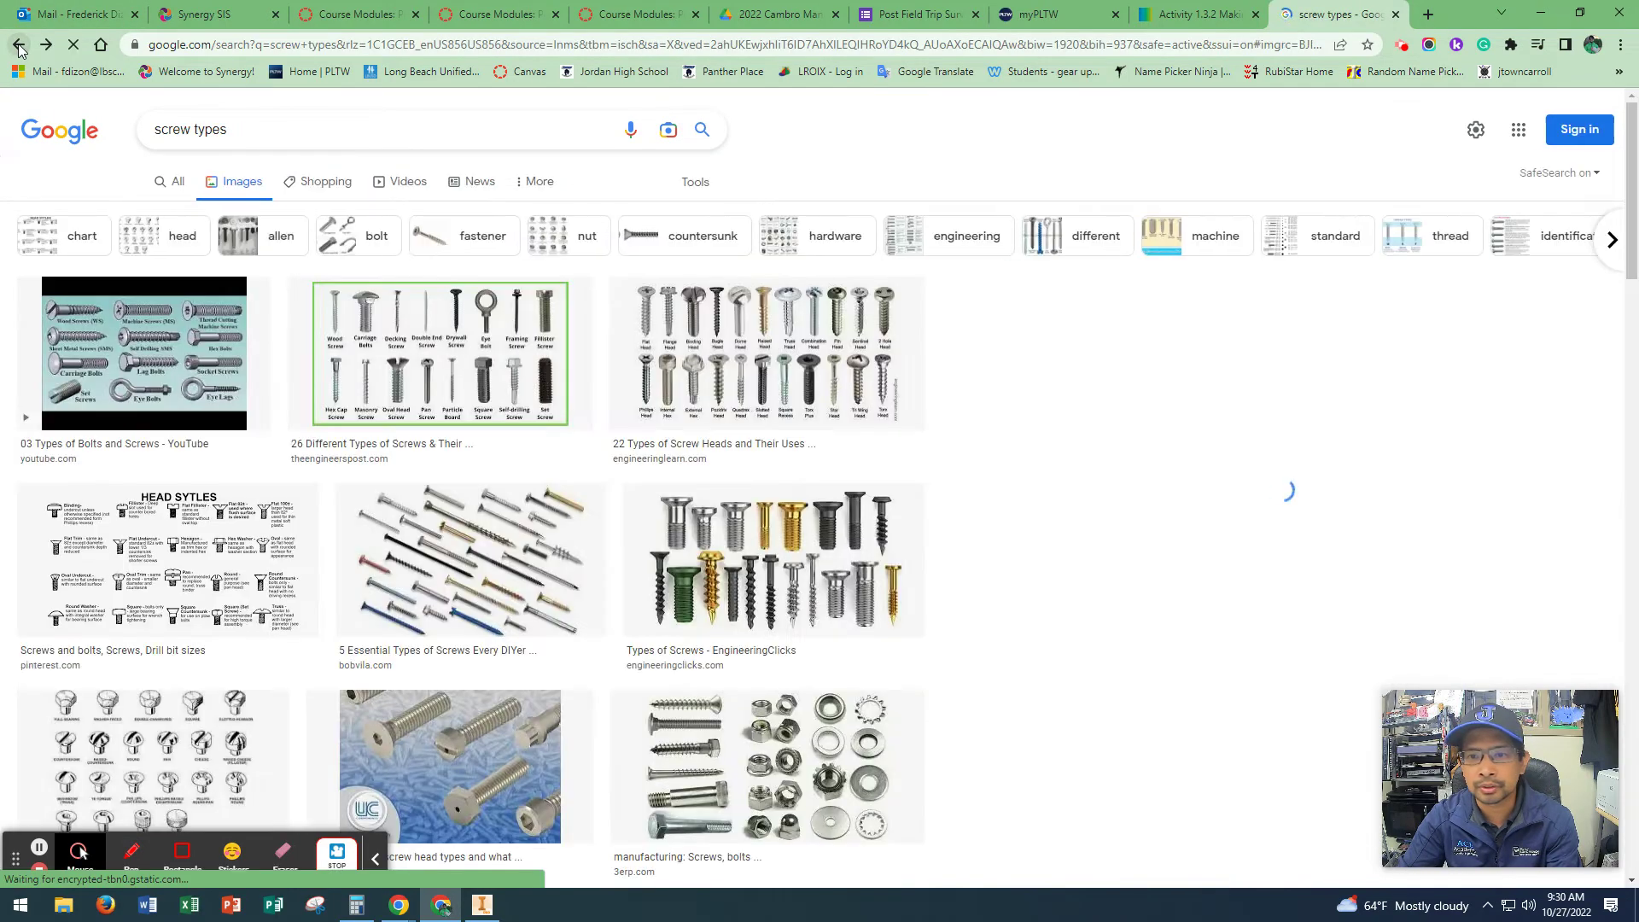
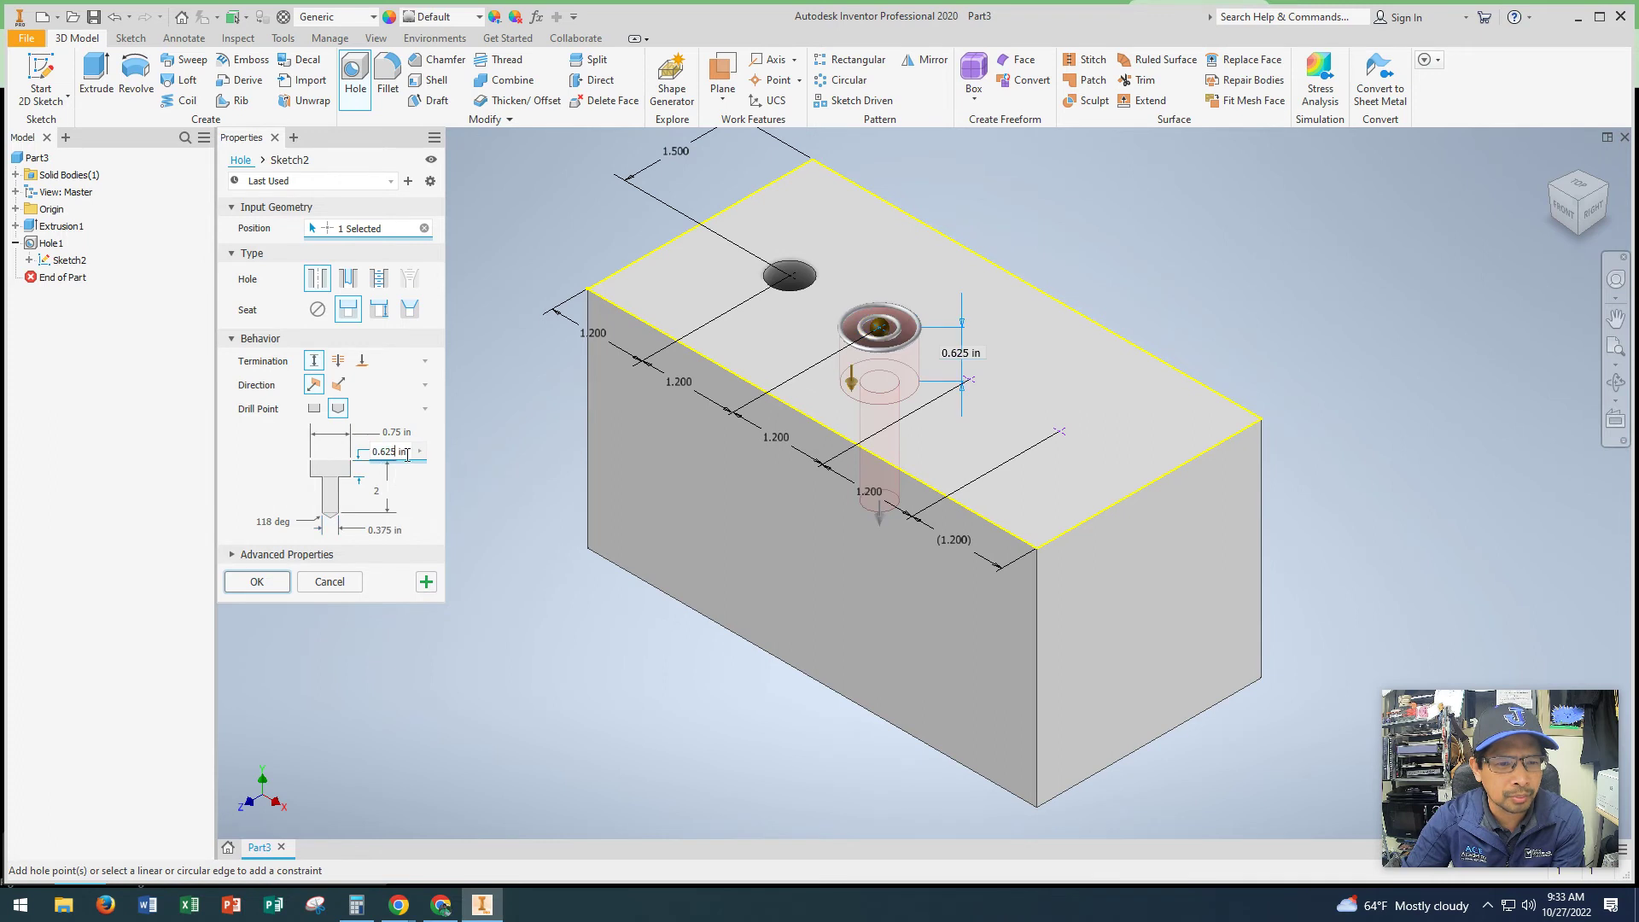
# Set the second hole's counterbore depth to 0.5 in and create the hole.
pyautogui.write('0.5')
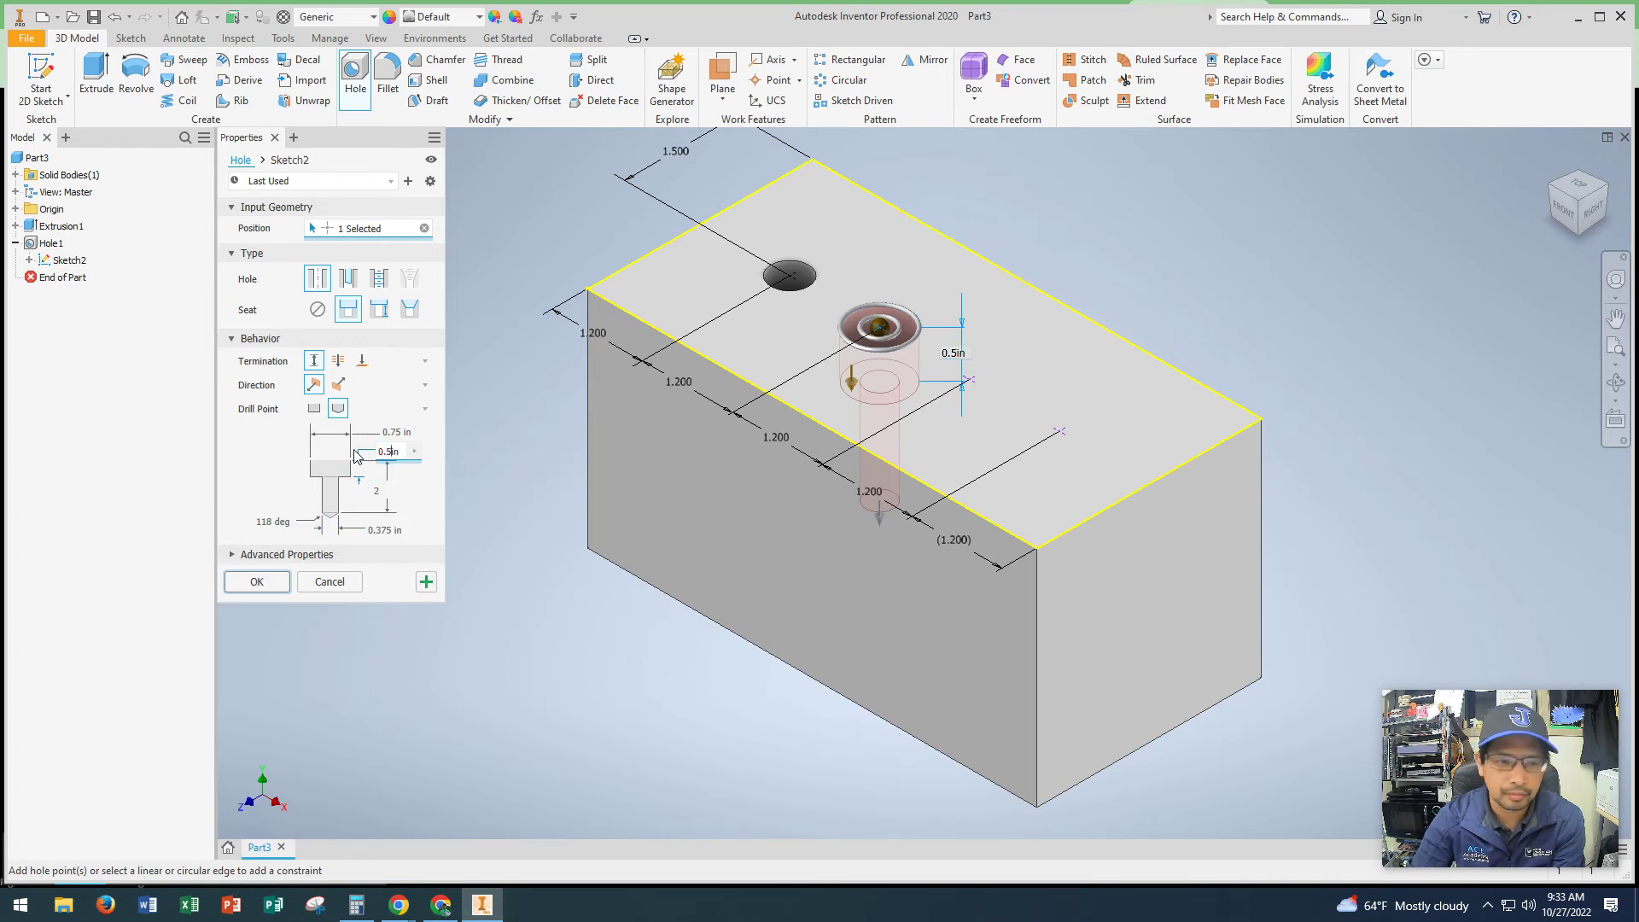
pyautogui.click(257, 582)
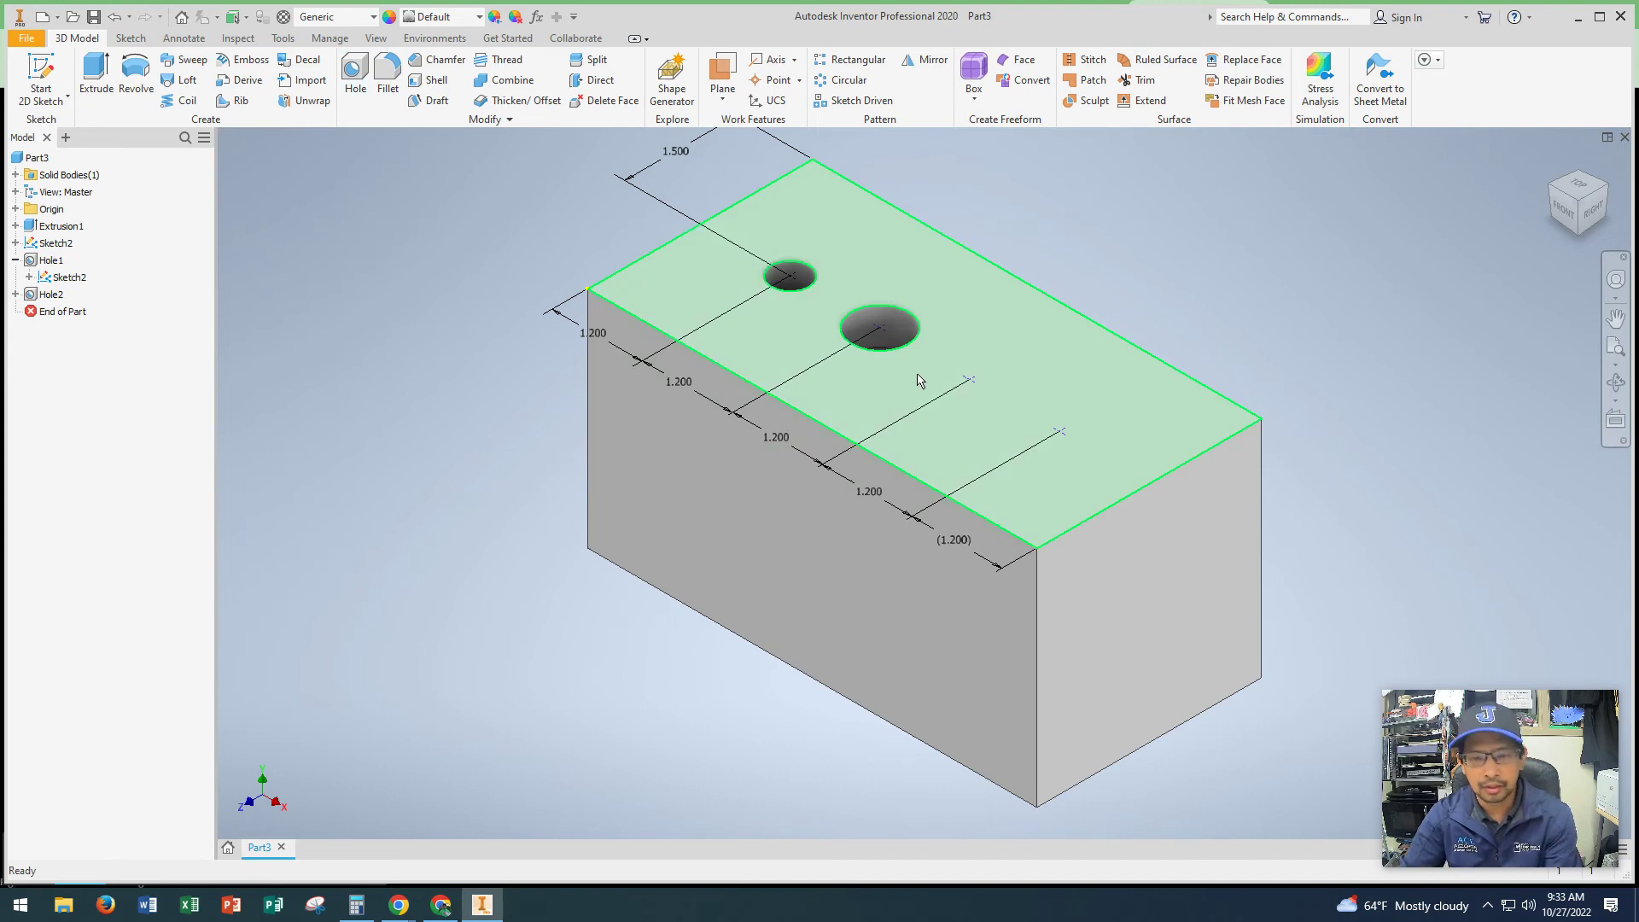
pyautogui.click(1616, 382)
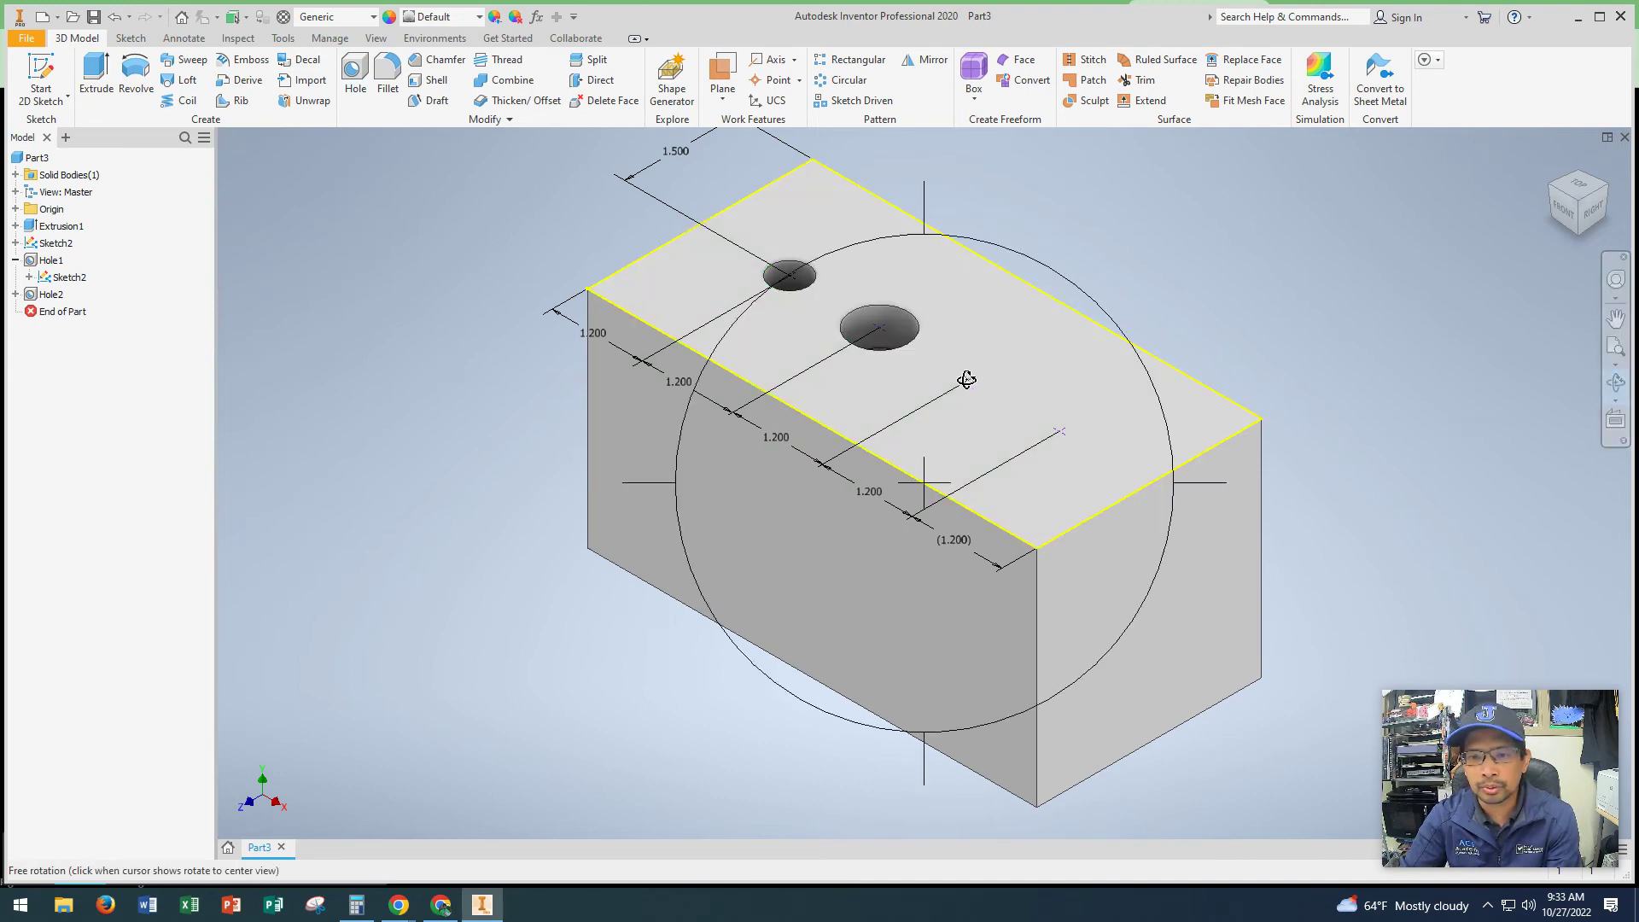
pyautogui.moveTo(966, 379); pyautogui.dragTo(918, 414)
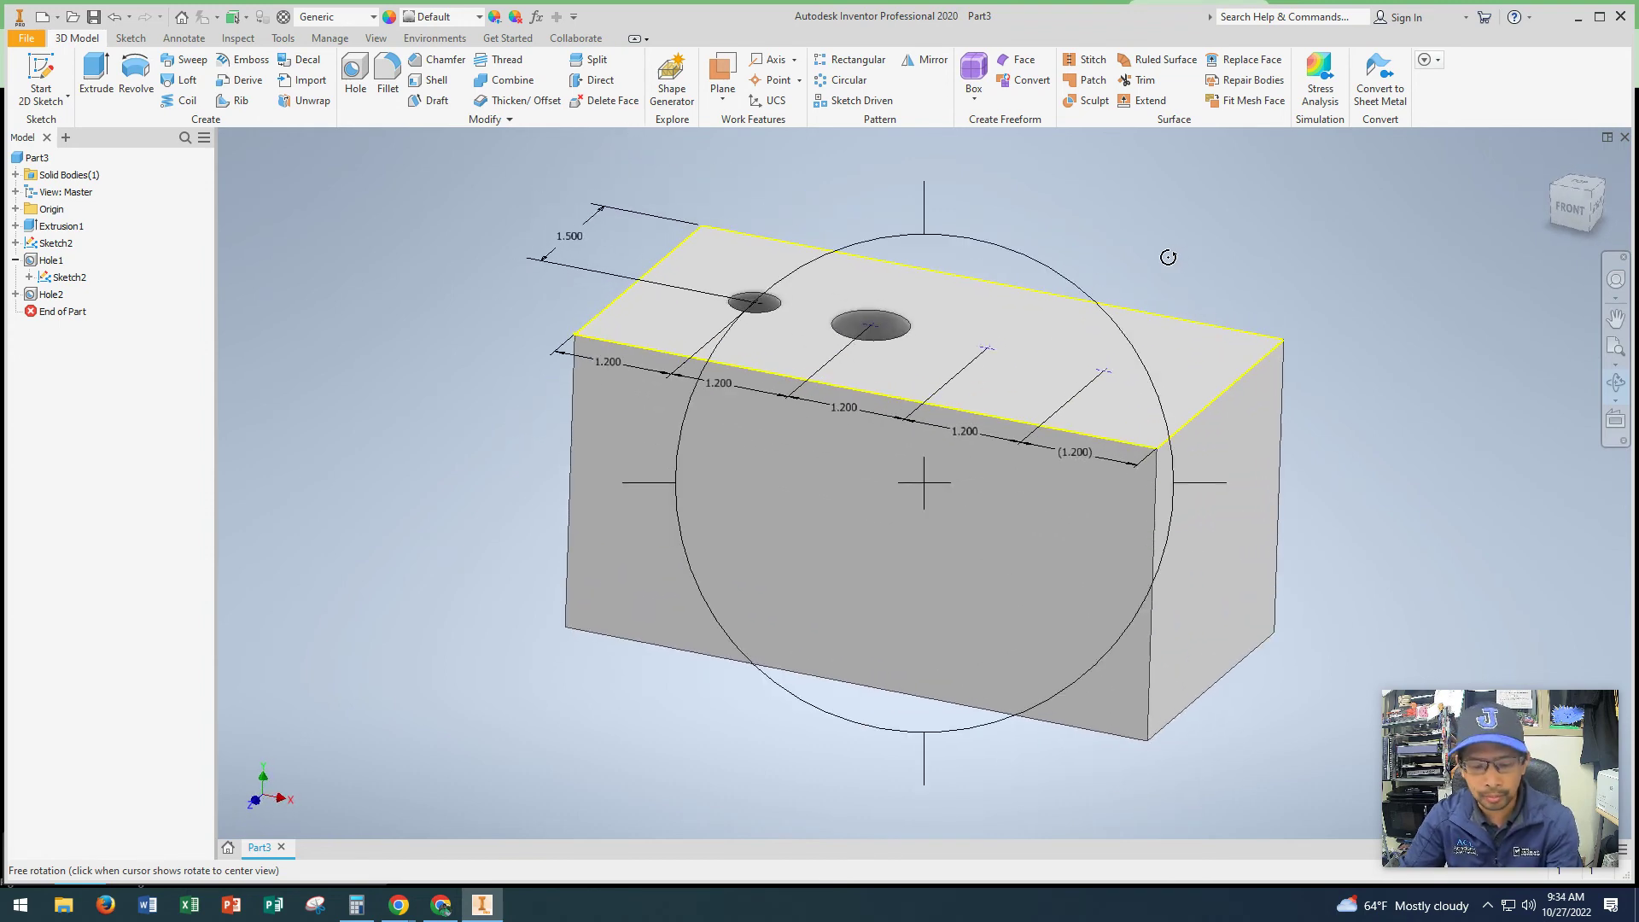
pyautogui.press('Escape')
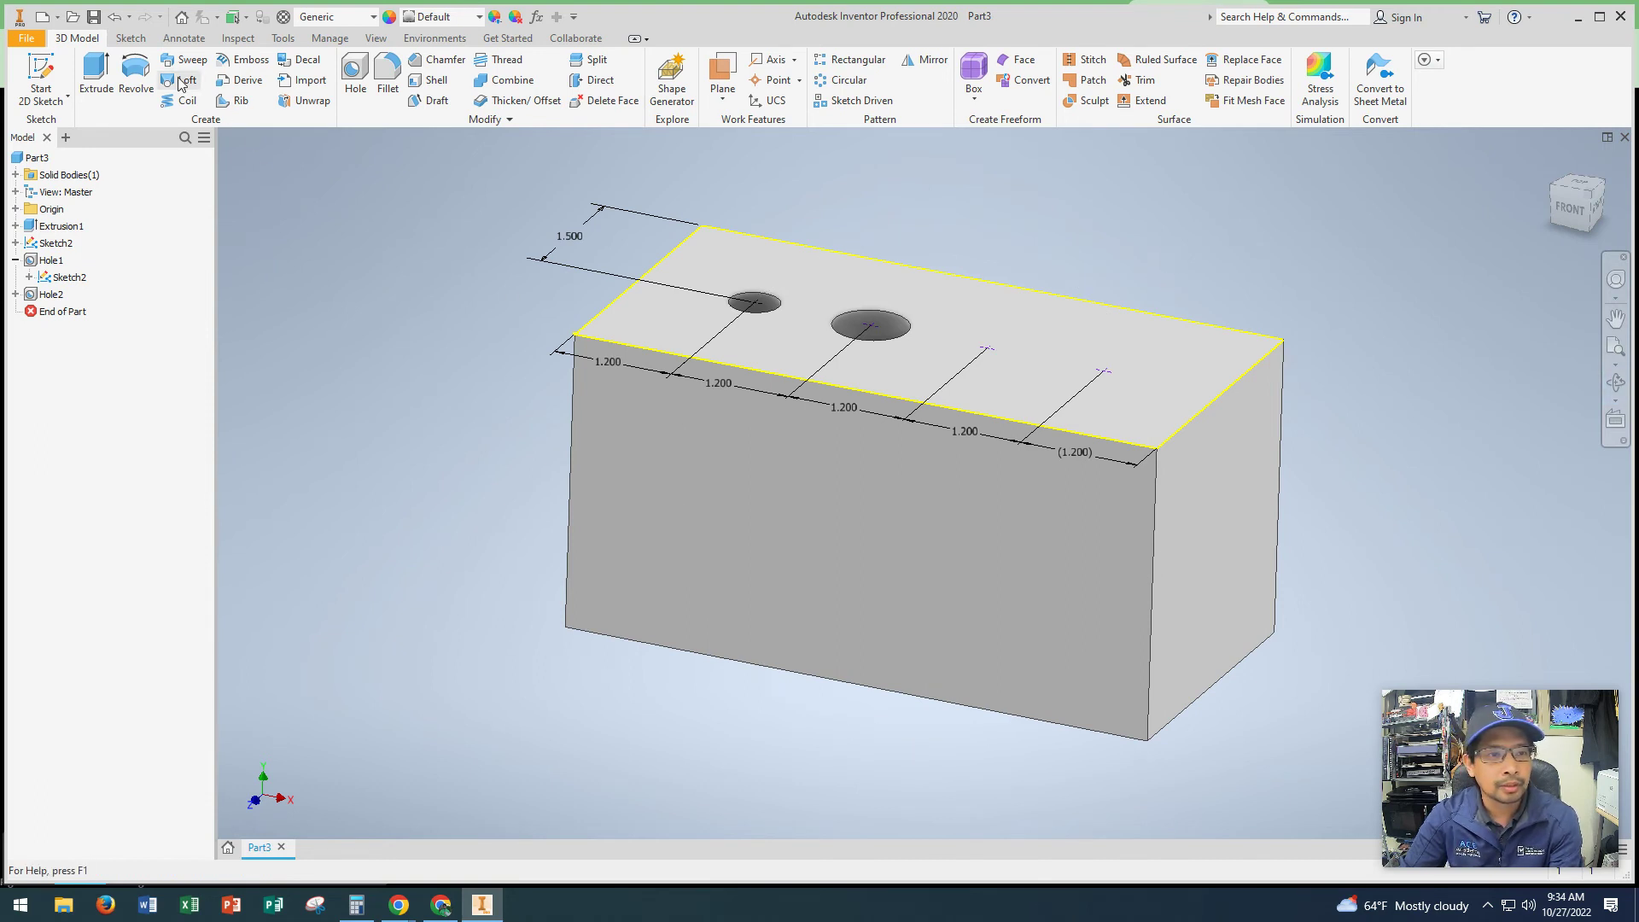
# Start a hole at only the third sketch point and check its note in the Activity 1.3.2 drawing in Chrome.
pyautogui.click(354, 70)
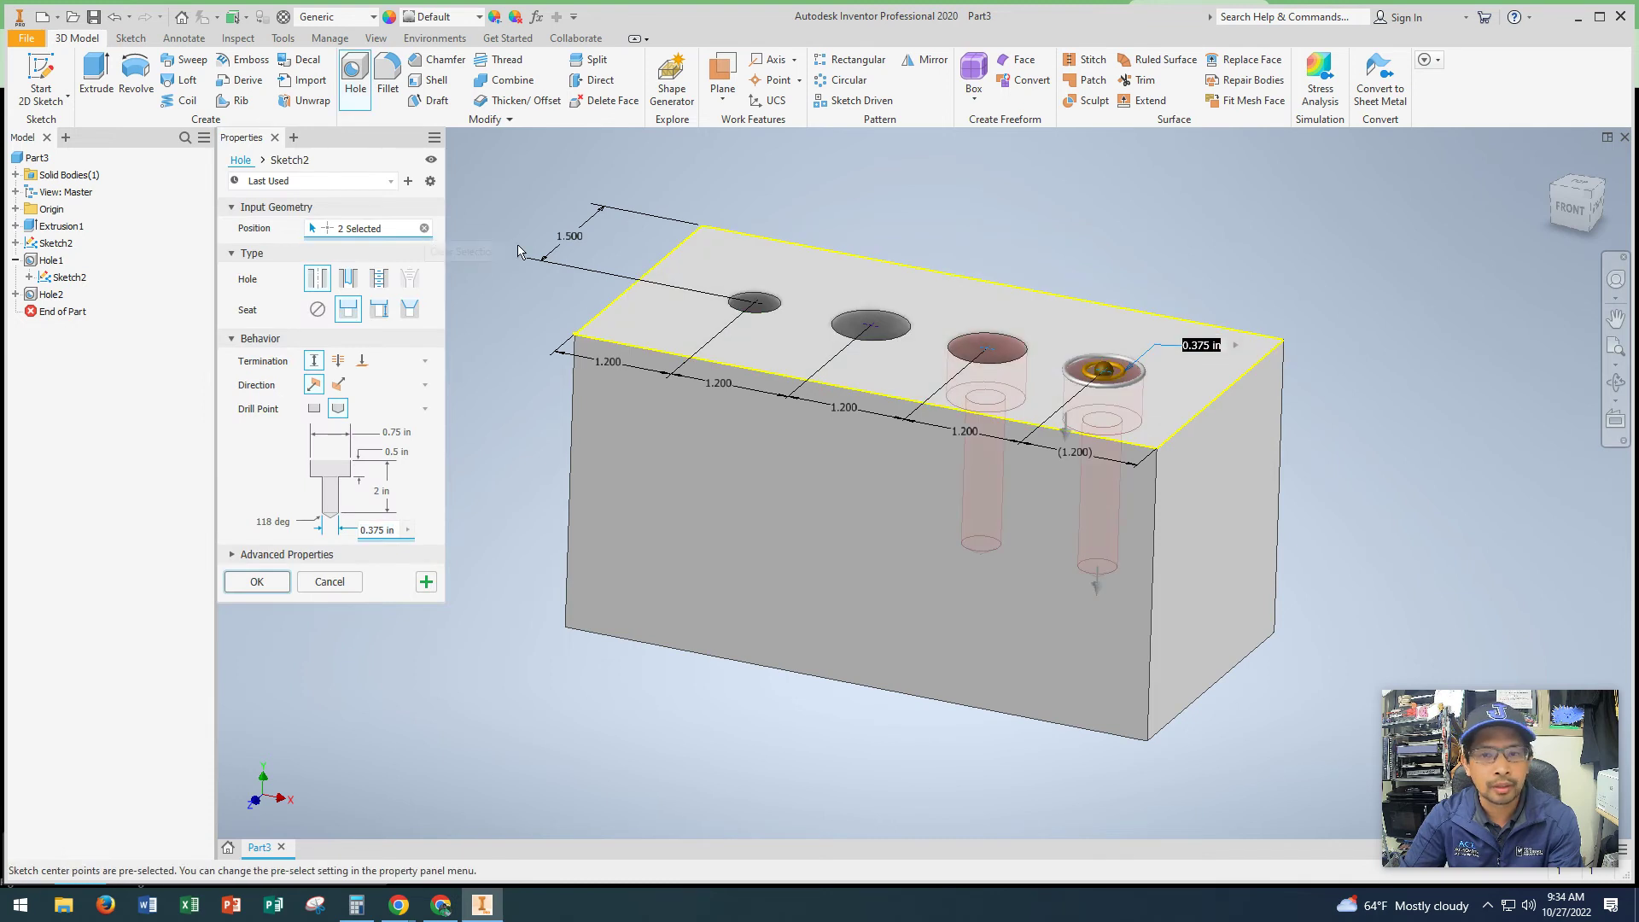
pyautogui.click(426, 229)
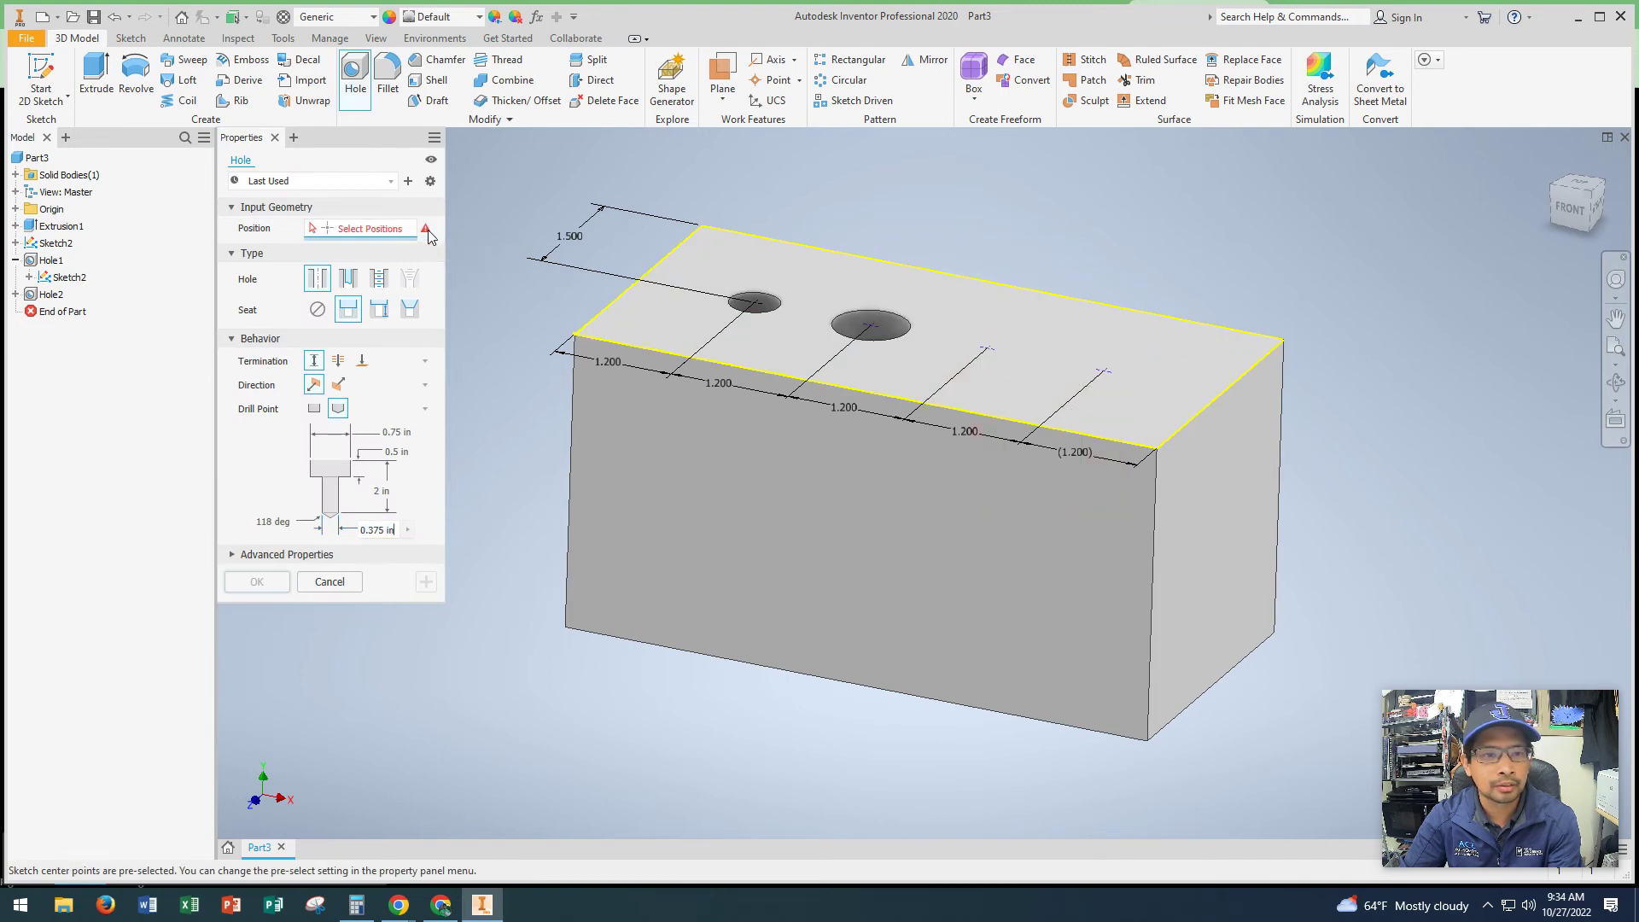
pyautogui.click(987, 348)
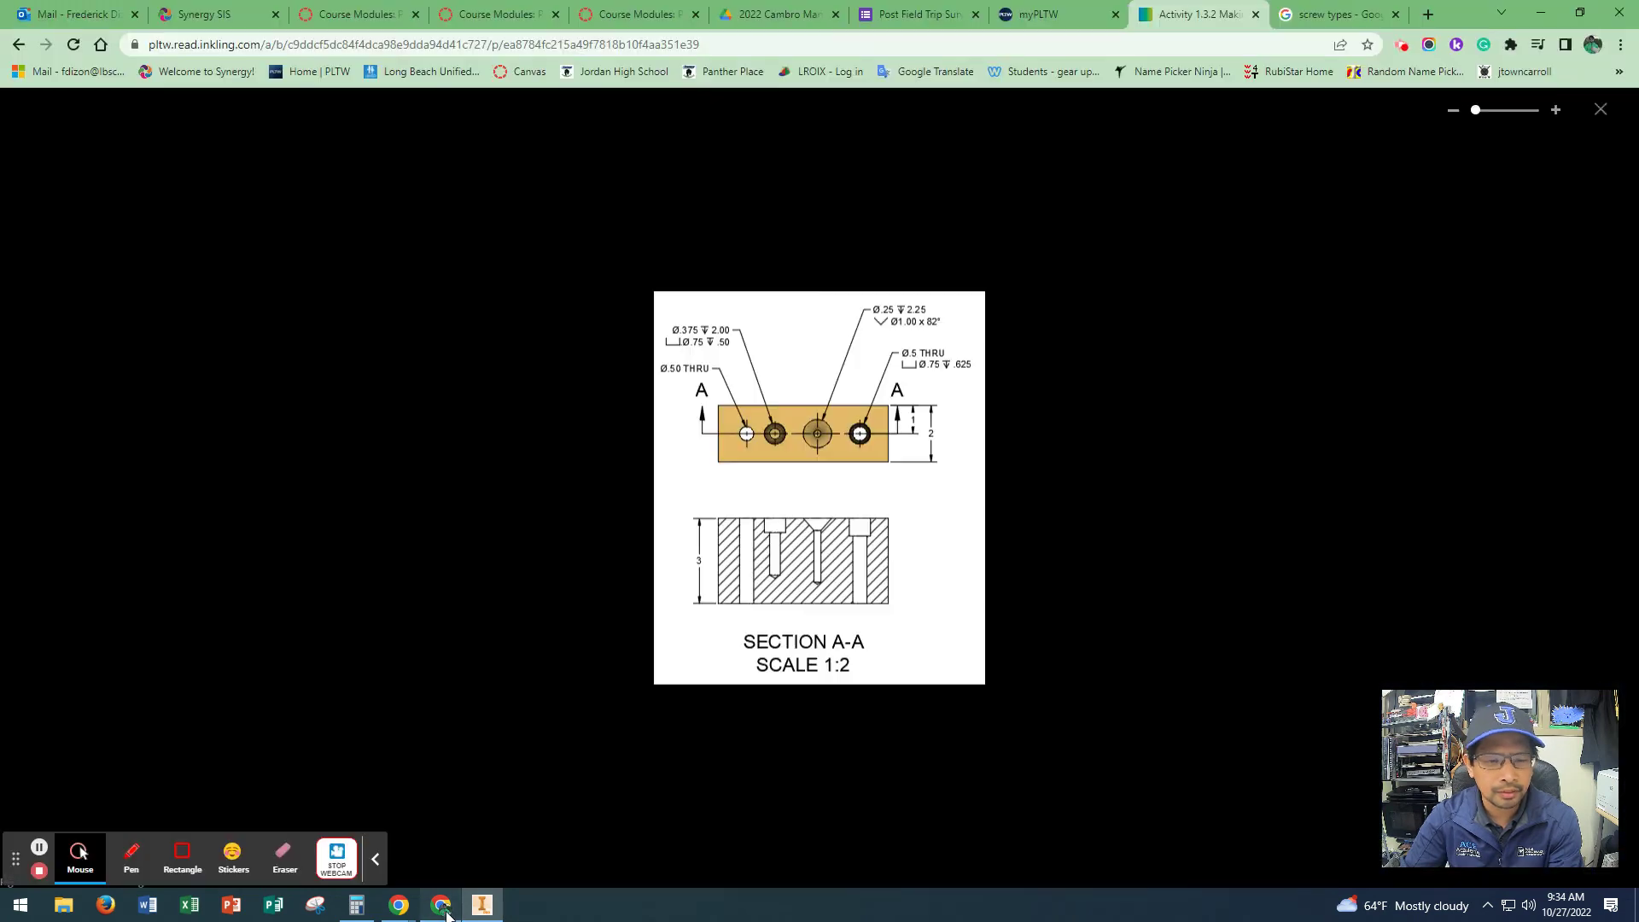
pyautogui.click(442, 907)
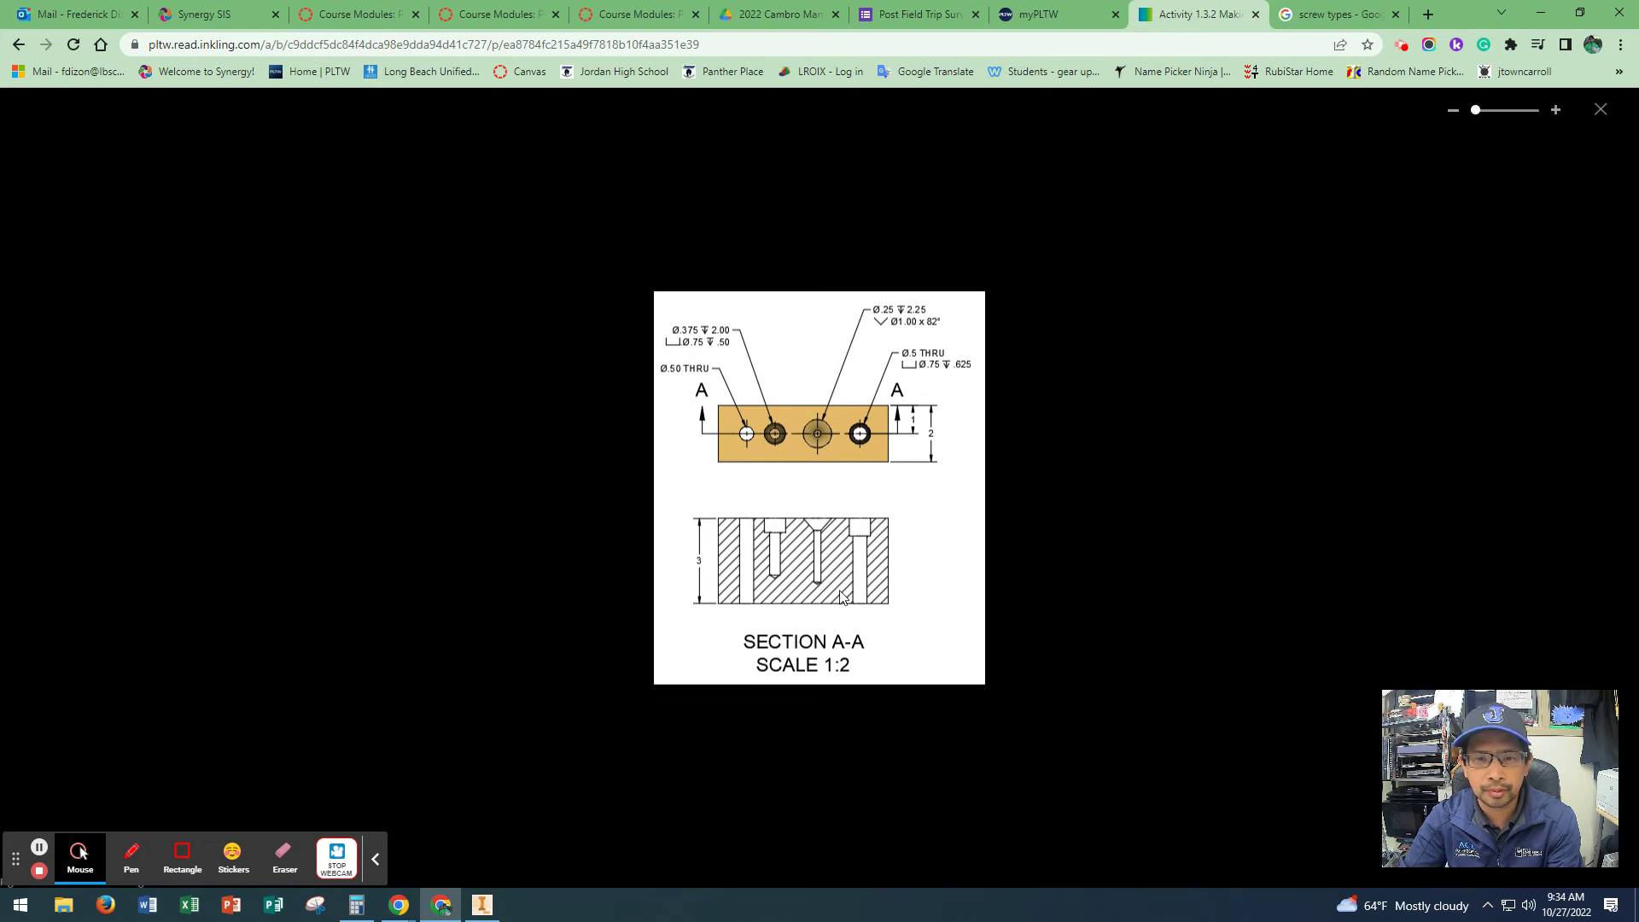
pyautogui.click(476, 916)
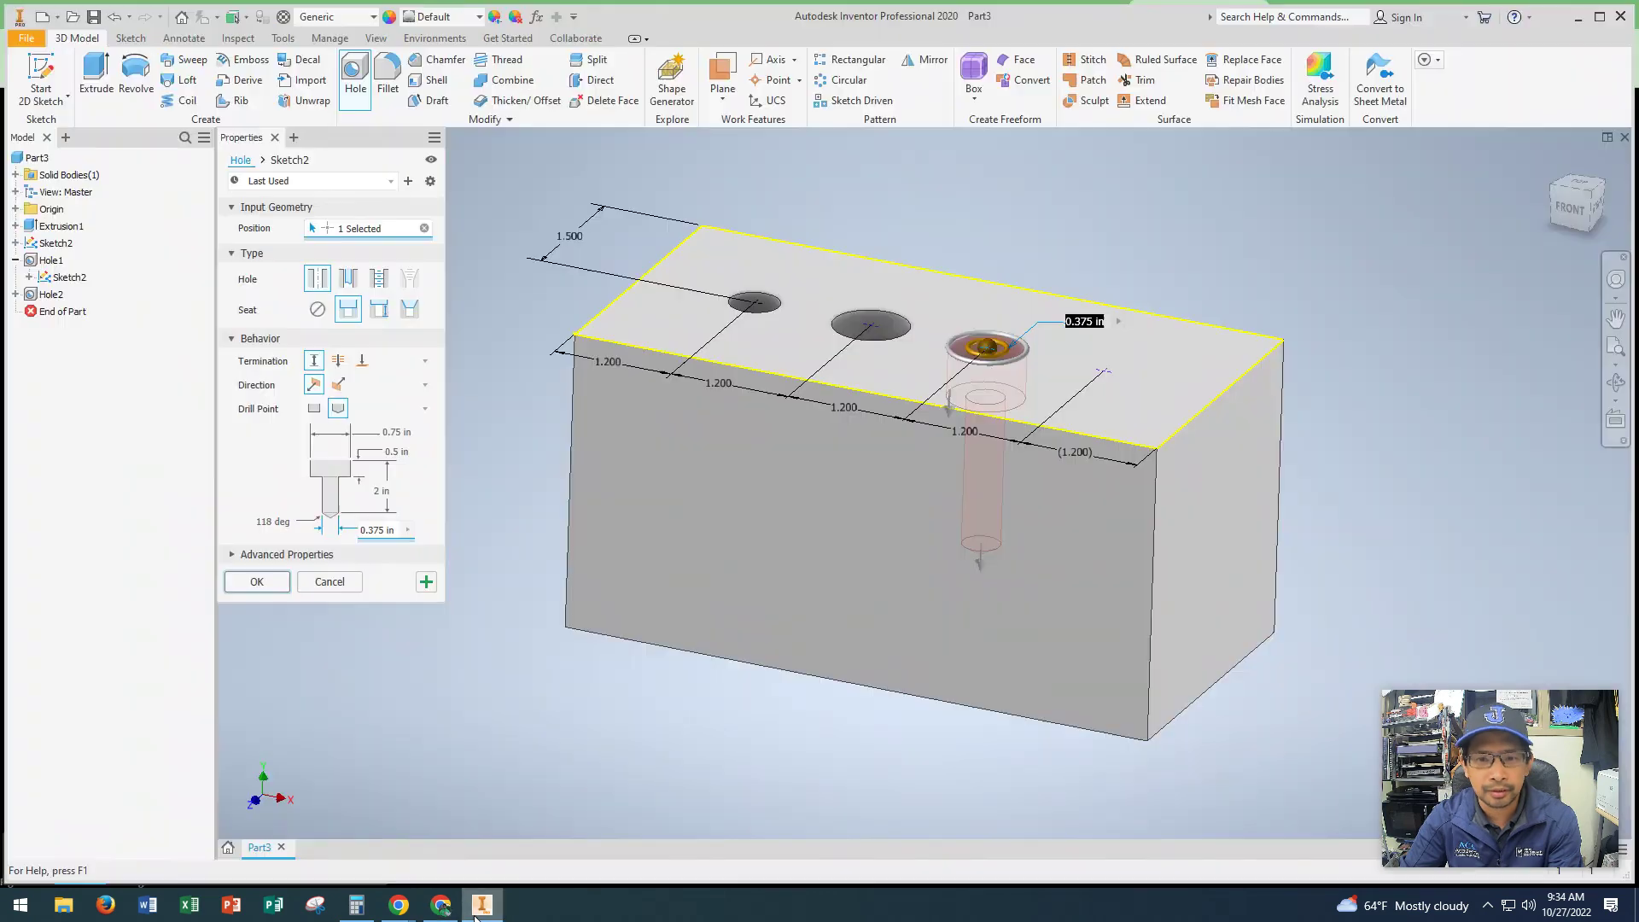
# Set the third hole's diameter to .25 in and its depth to 2.25 in, with a countersink seat.
pyautogui.click(357, 530)
pyautogui.write('.25')
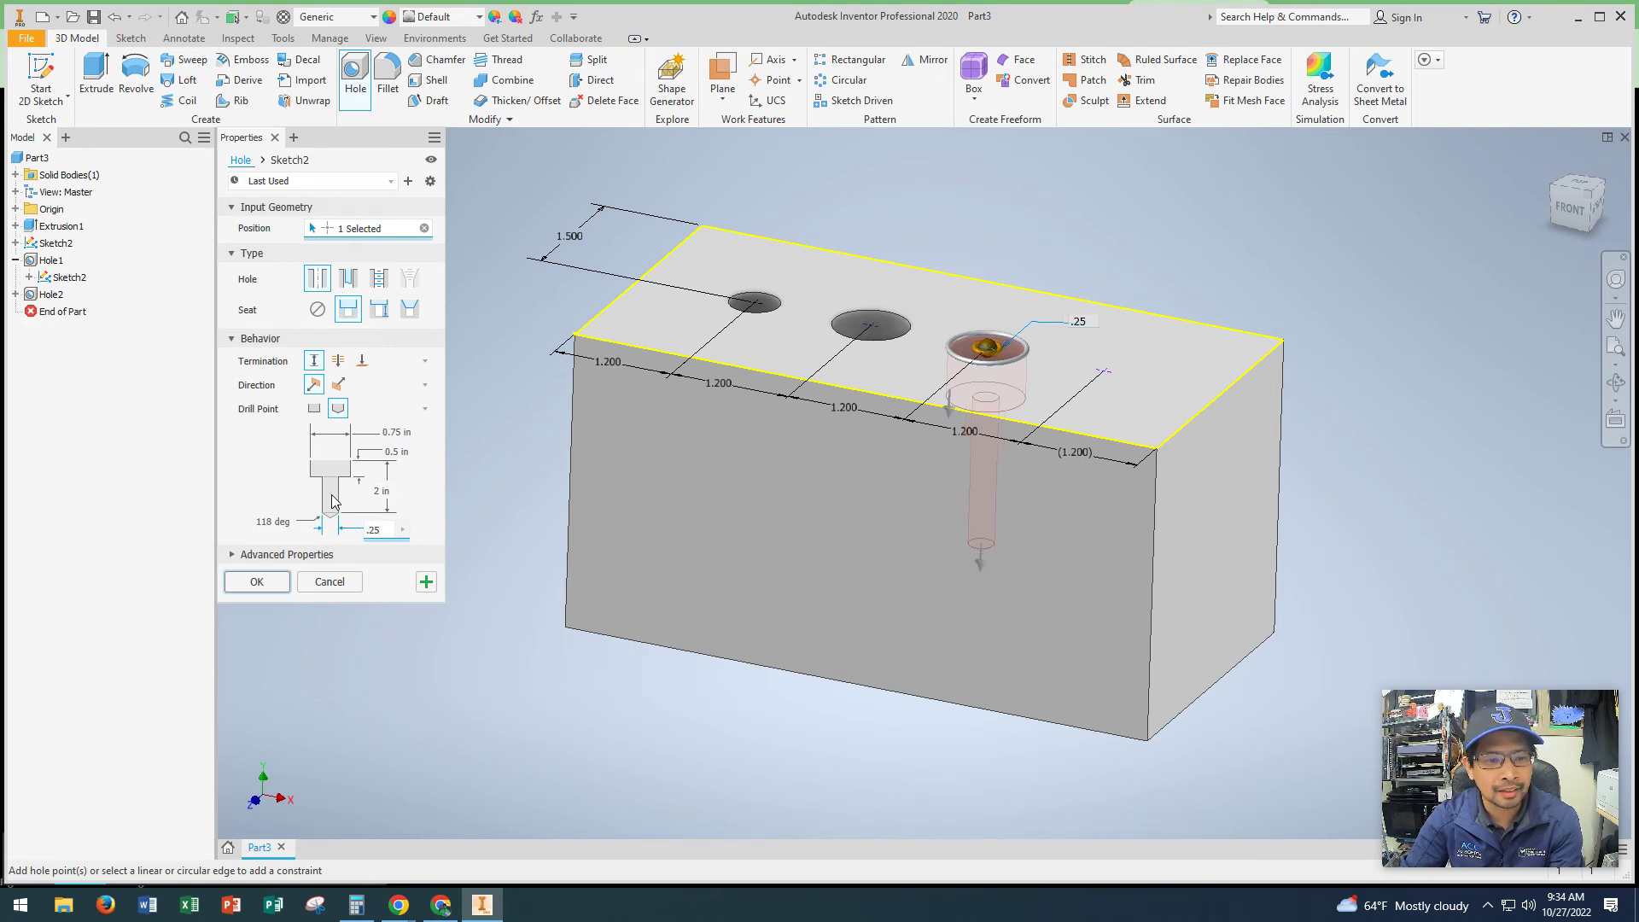
pyautogui.click(379, 493)
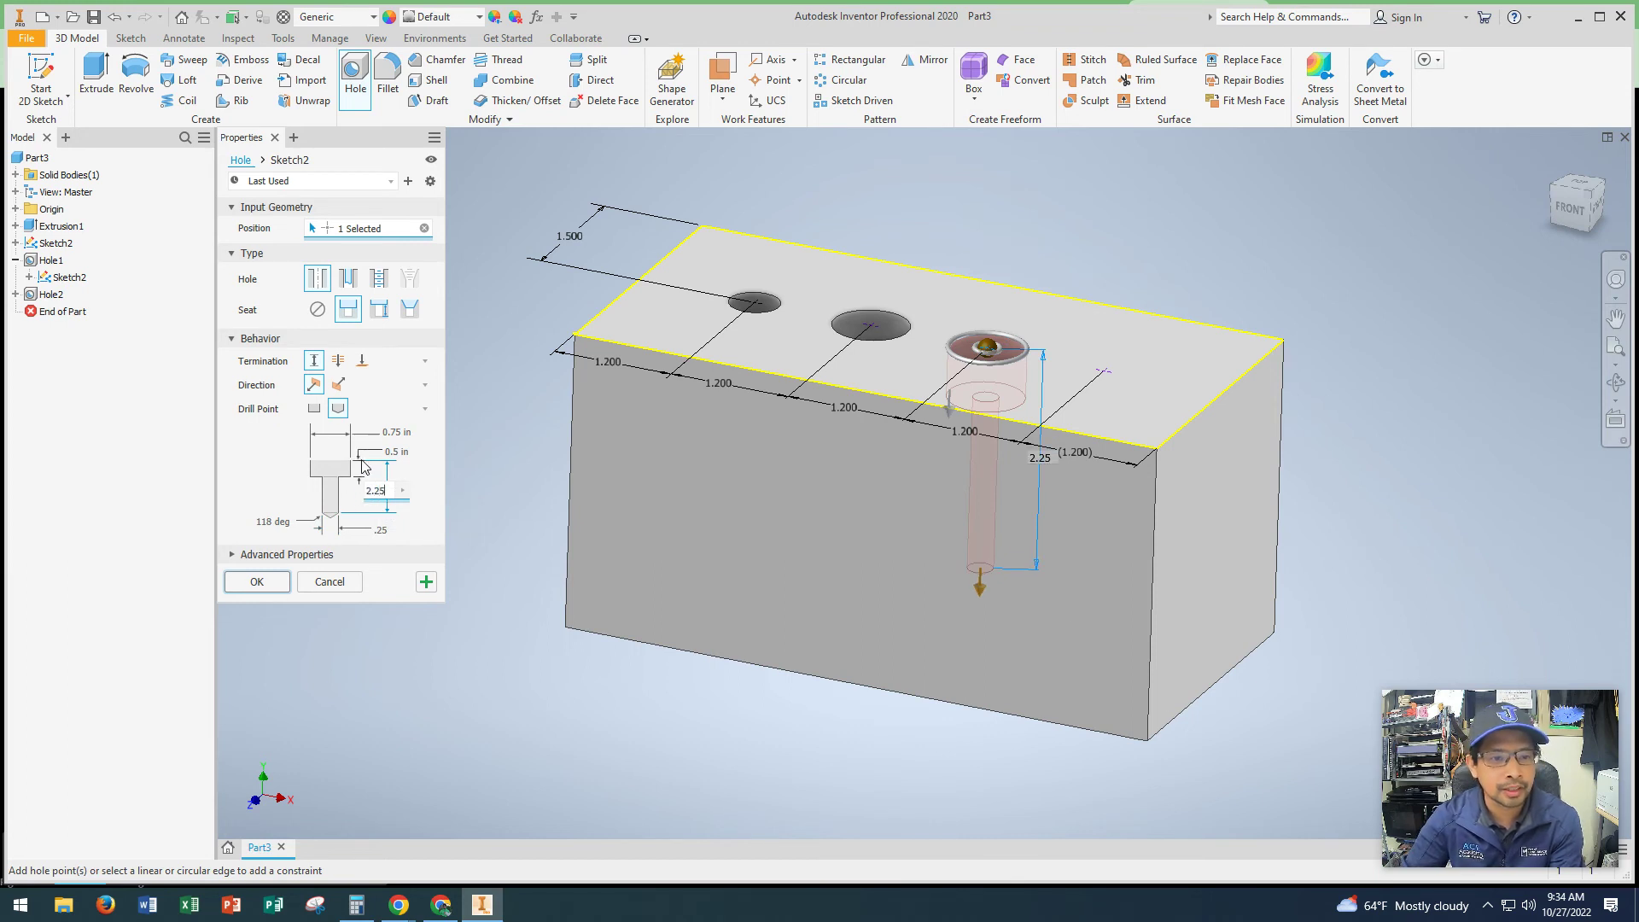
pyautogui.click(410, 311)
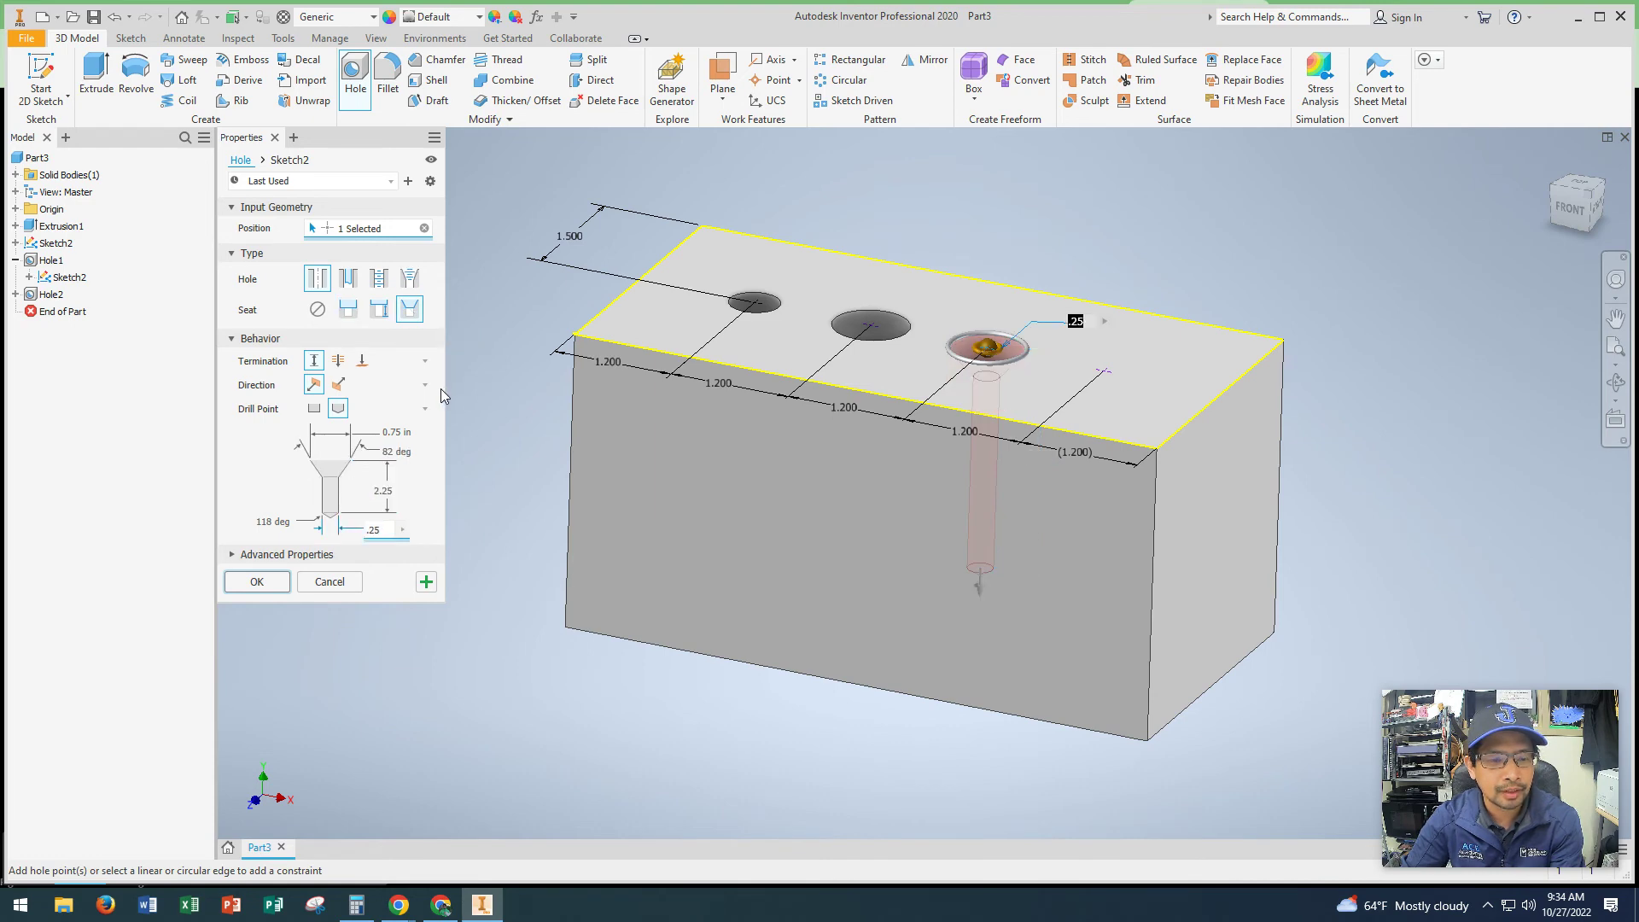
# Check the countersink note in the Chrome drawing, set the countersink diameter to 1 in, and create the third hole.
pyautogui.click(443, 906)
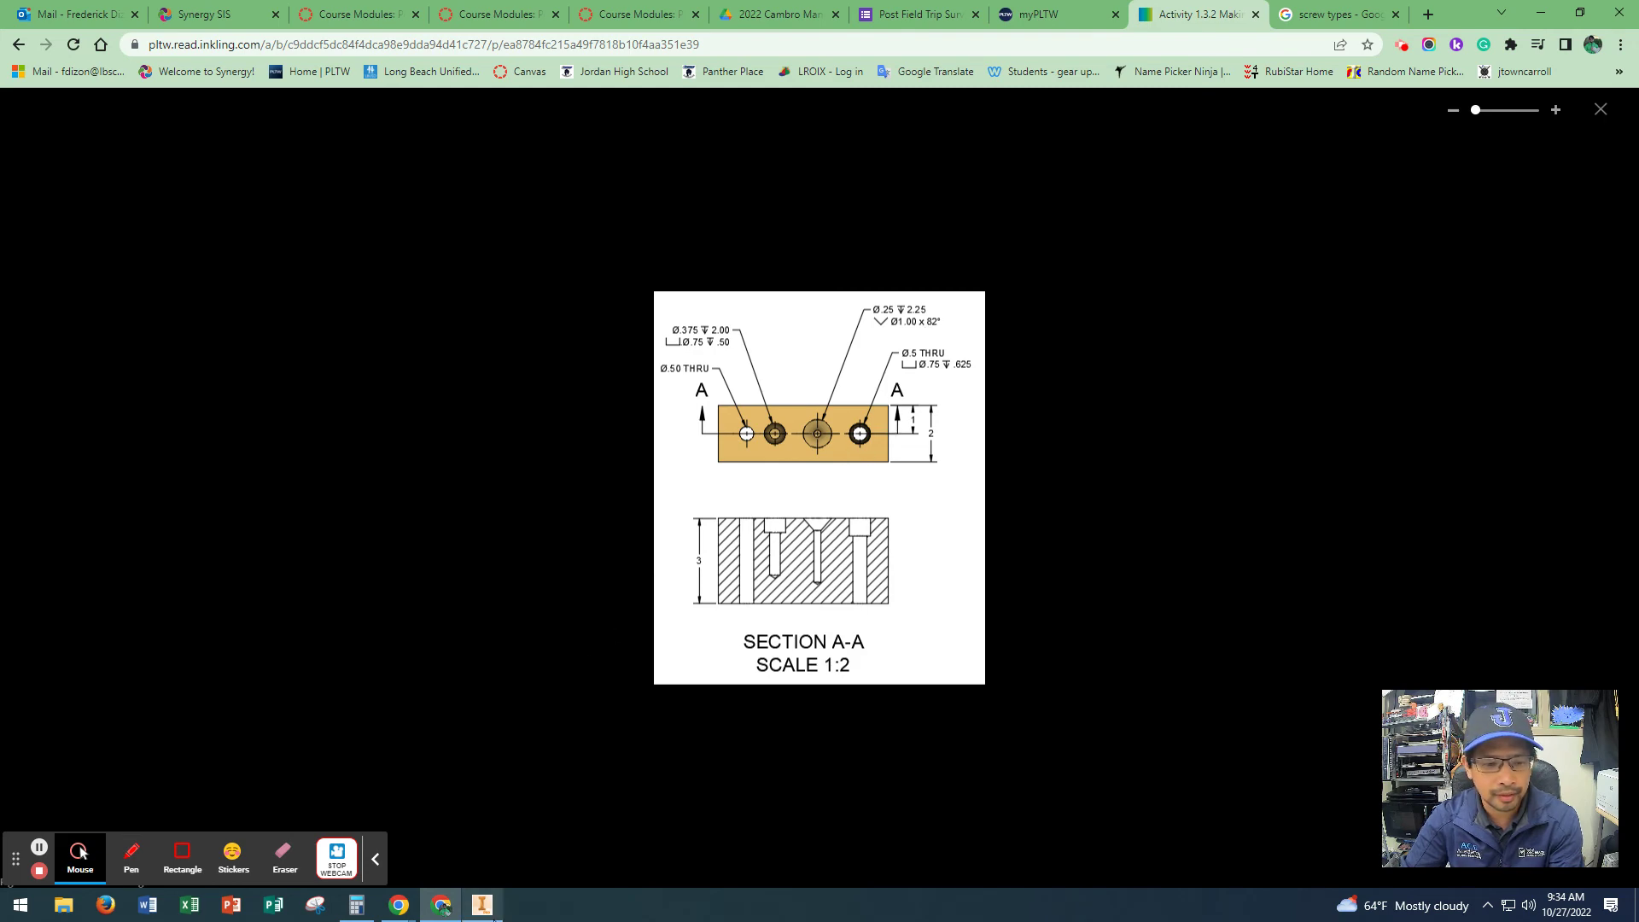
pyautogui.moveTo(492, 918)
pyautogui.click(490, 847)
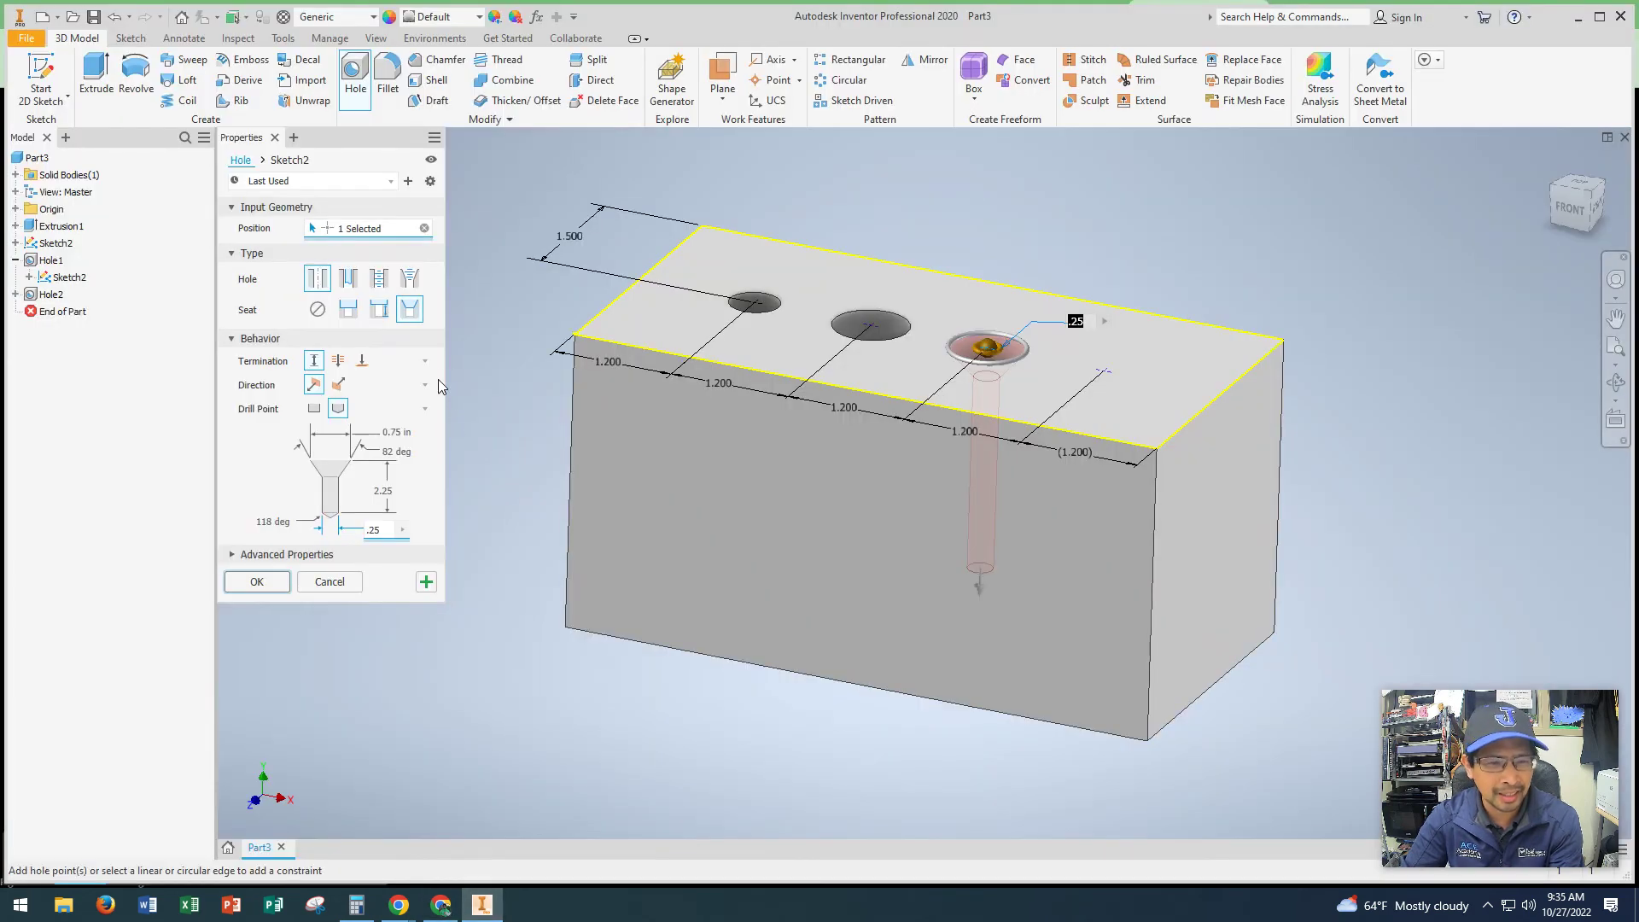
pyautogui.click(398, 432)
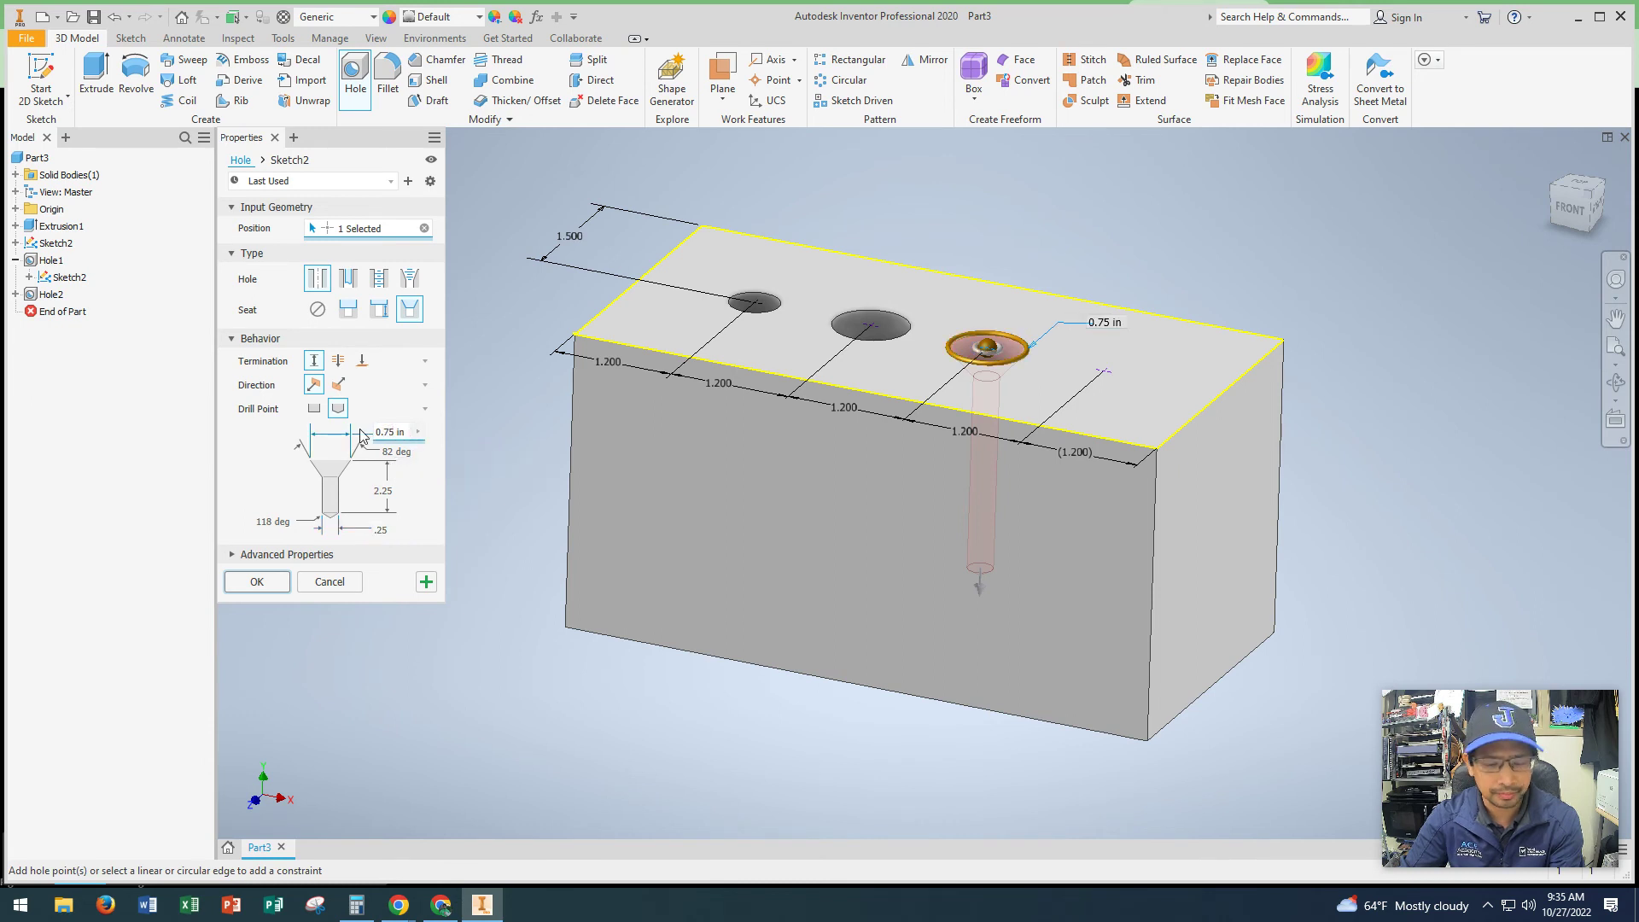
pyautogui.press('BackSpace')
pyautogui.press('BackSpace')
pyautogui.write('1')
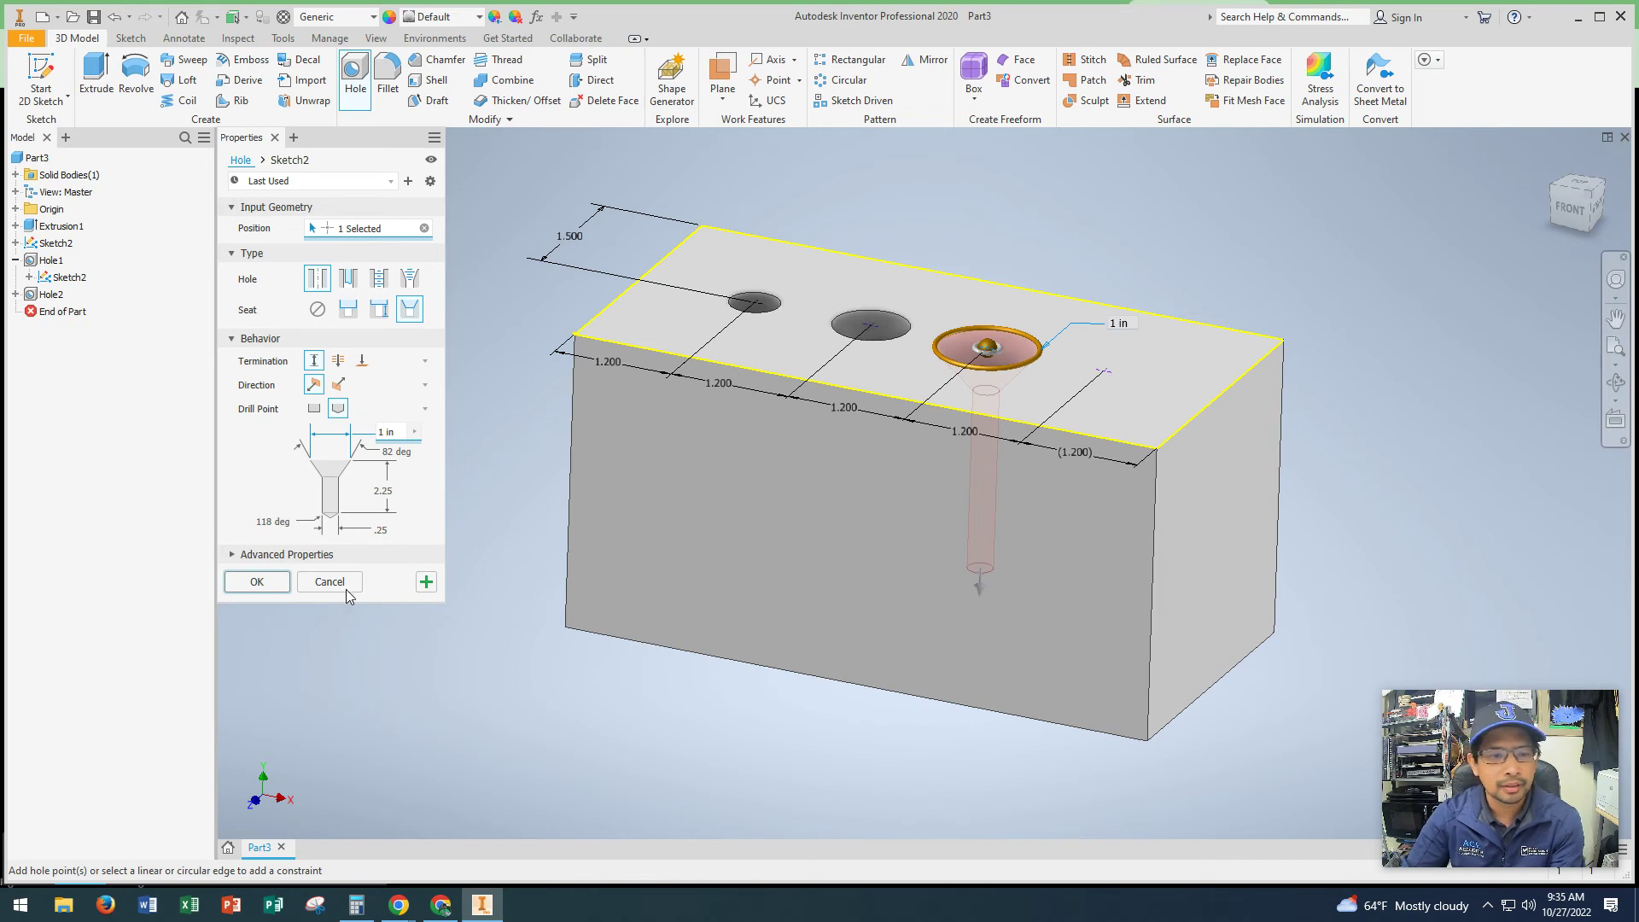
pyautogui.click(257, 582)
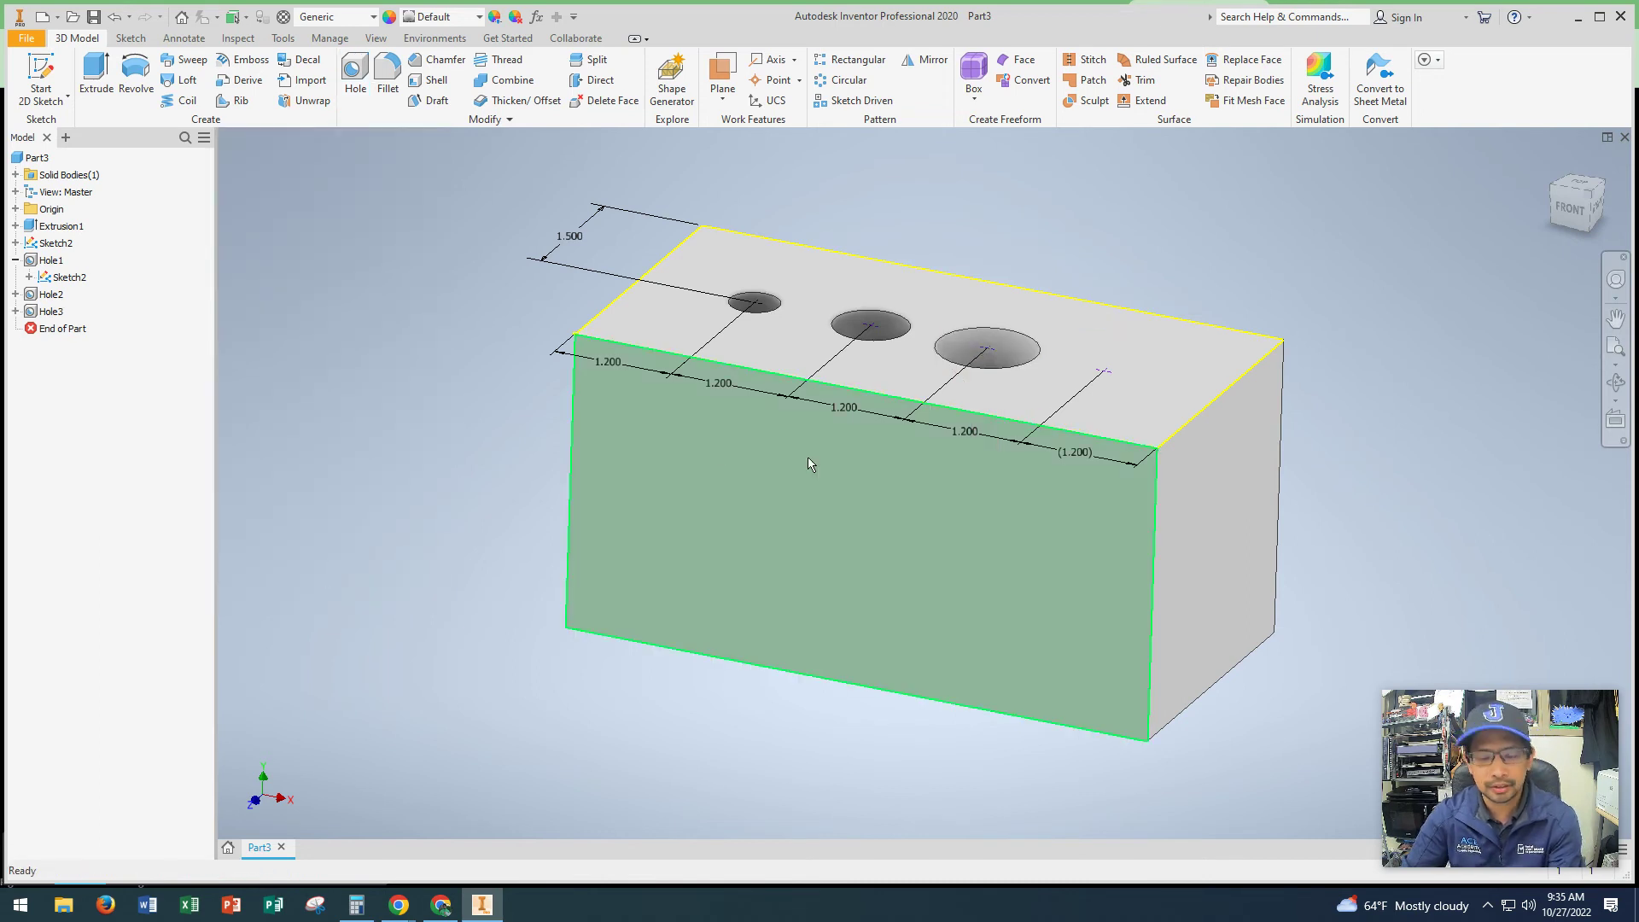
# Inspect the simple, counterbore and countersink holes in the block from several angles.
pyautogui.click(1622, 388)
pyautogui.moveTo(1043, 384); pyautogui.dragTo(992, 430)
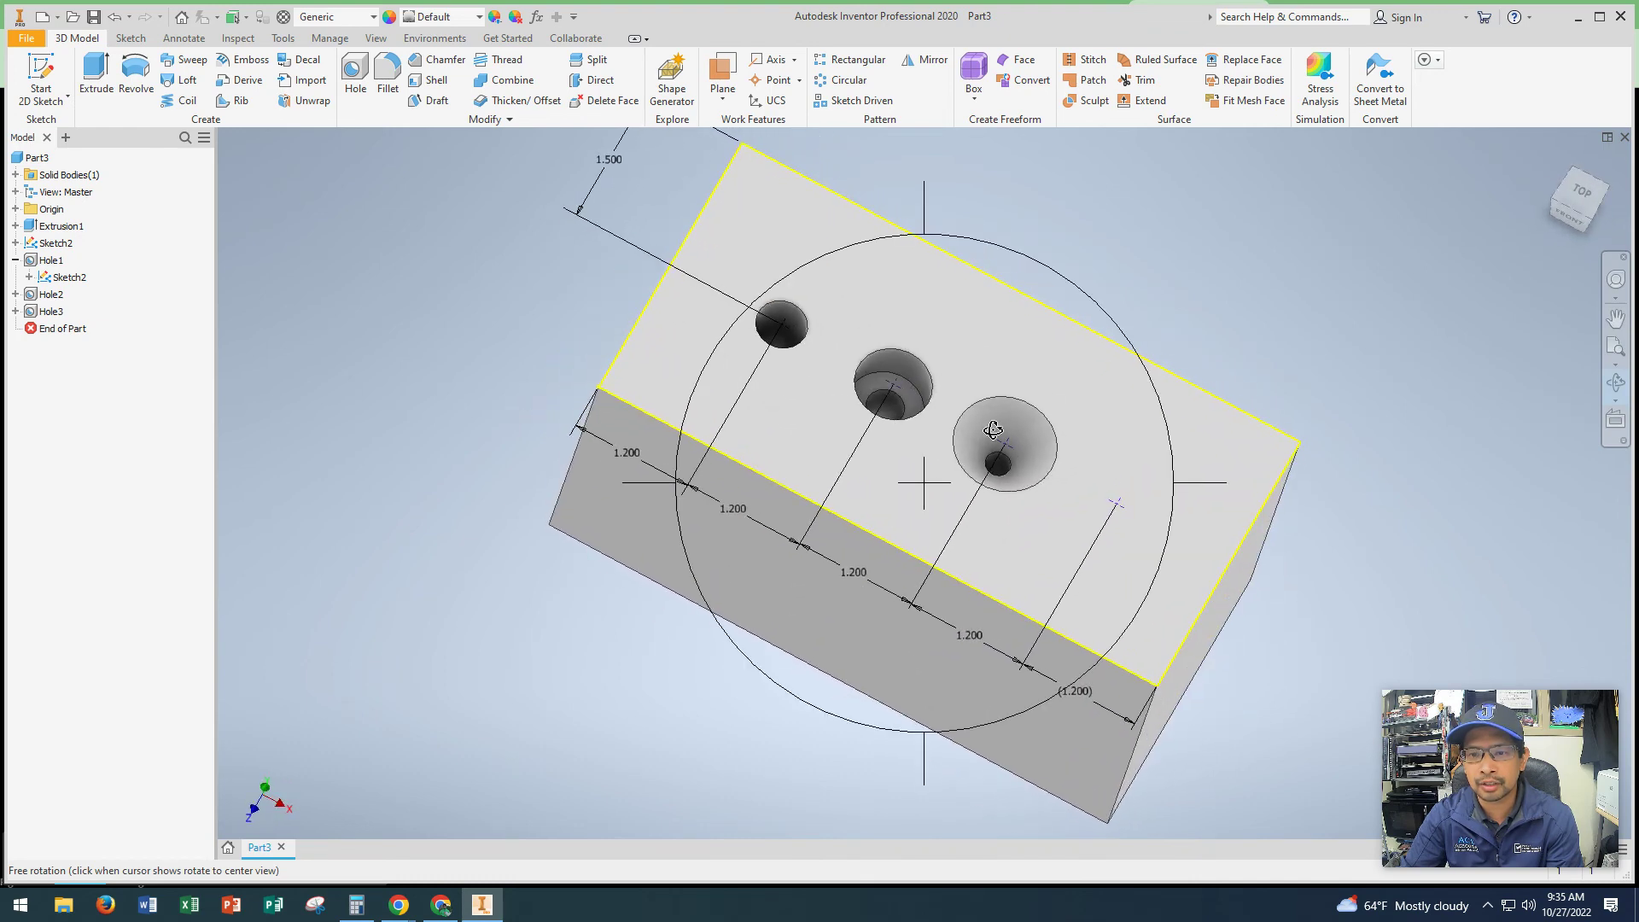
pyautogui.moveTo(1025, 505); pyautogui.dragTo(1072, 441)
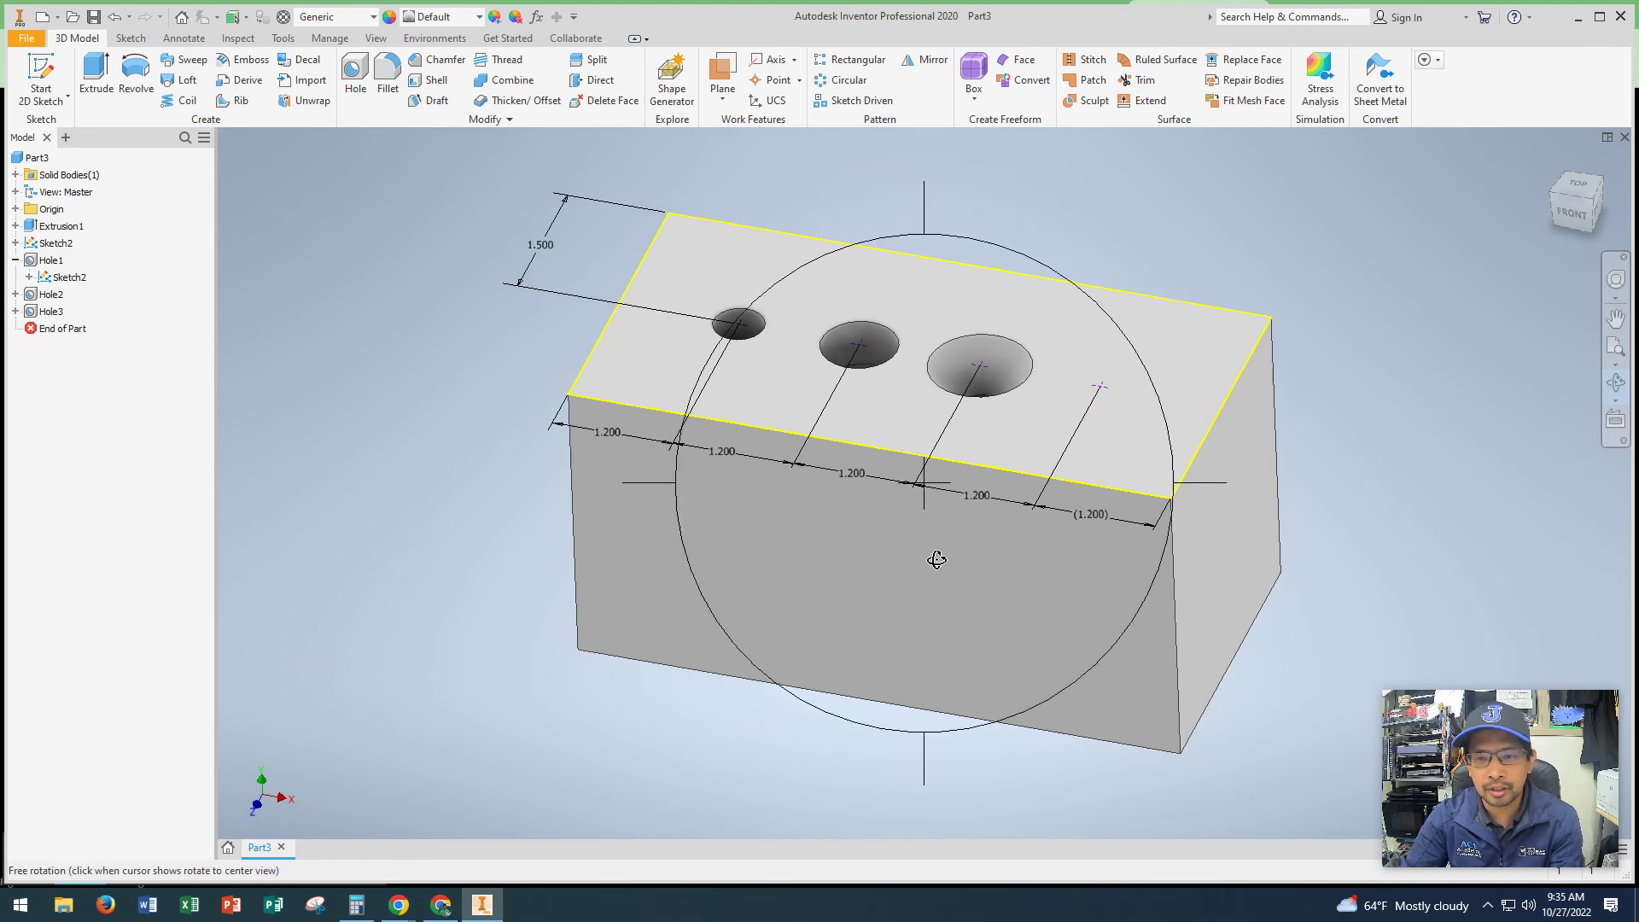
pyautogui.moveTo(980, 541); pyautogui.dragTo(875, 405)
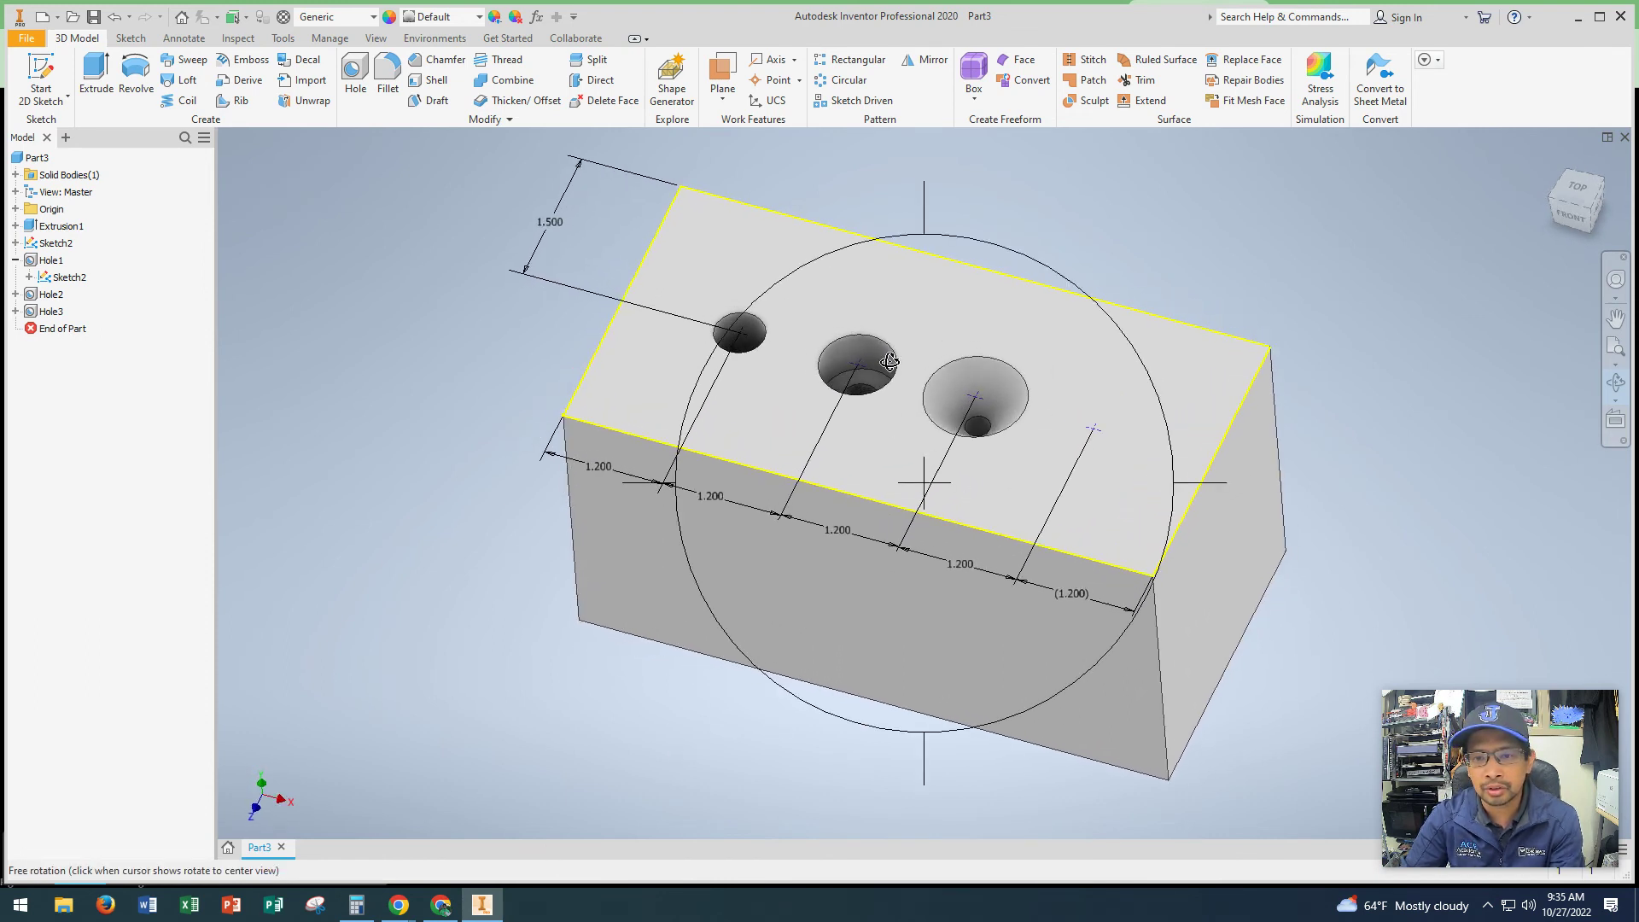
pyautogui.moveTo(1007, 504); pyautogui.dragTo(958, 465)
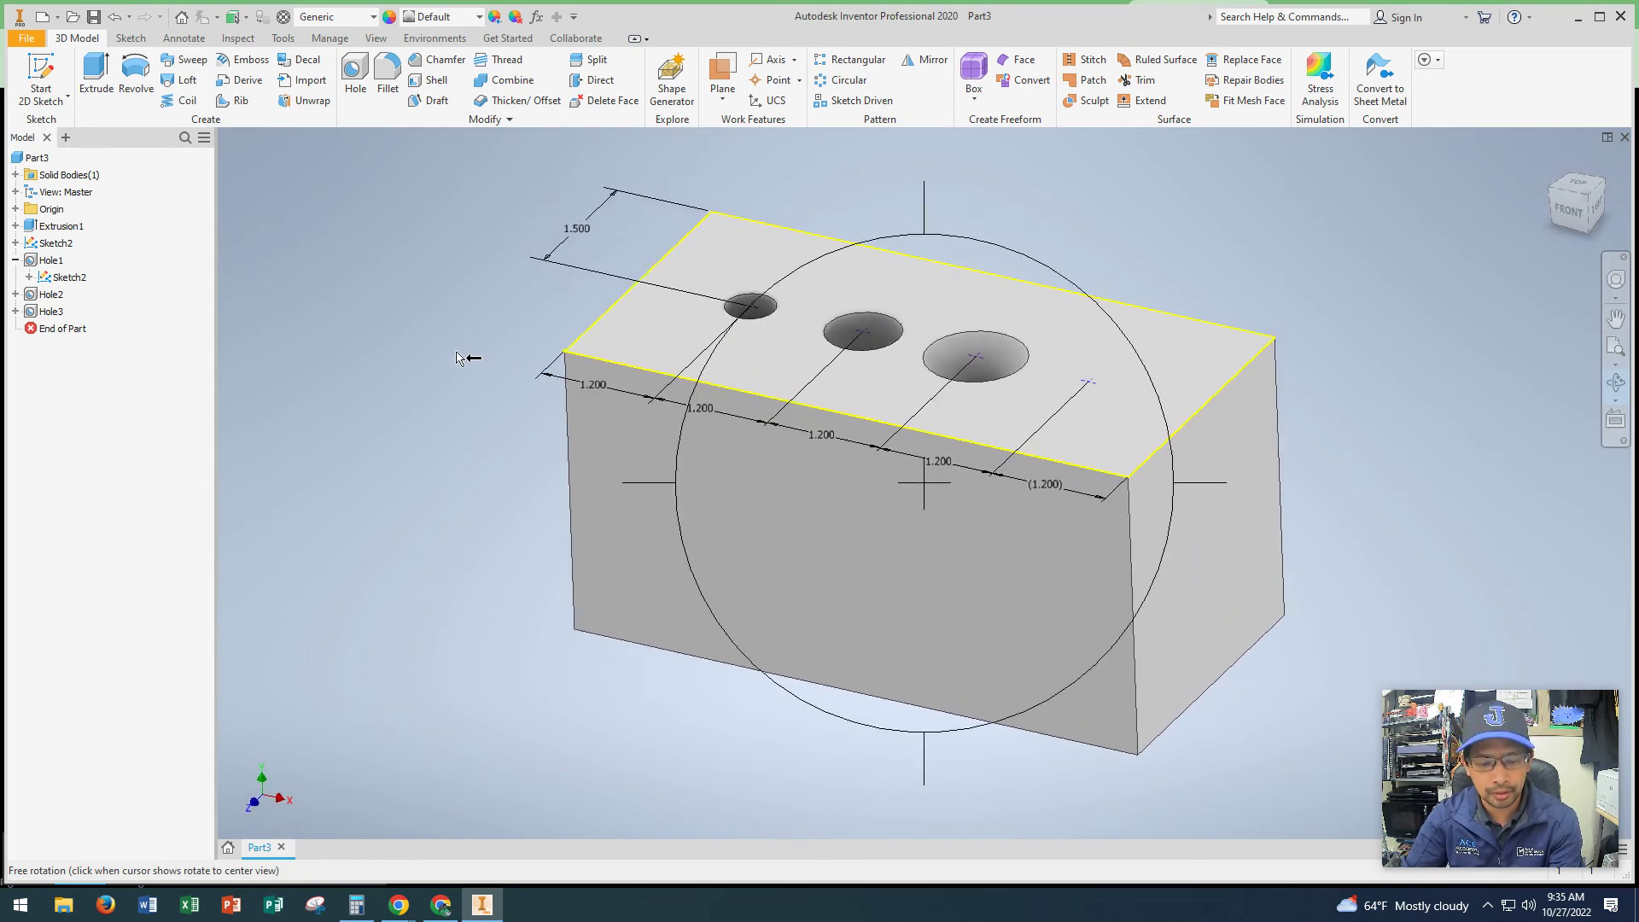
pyautogui.press('Escape')
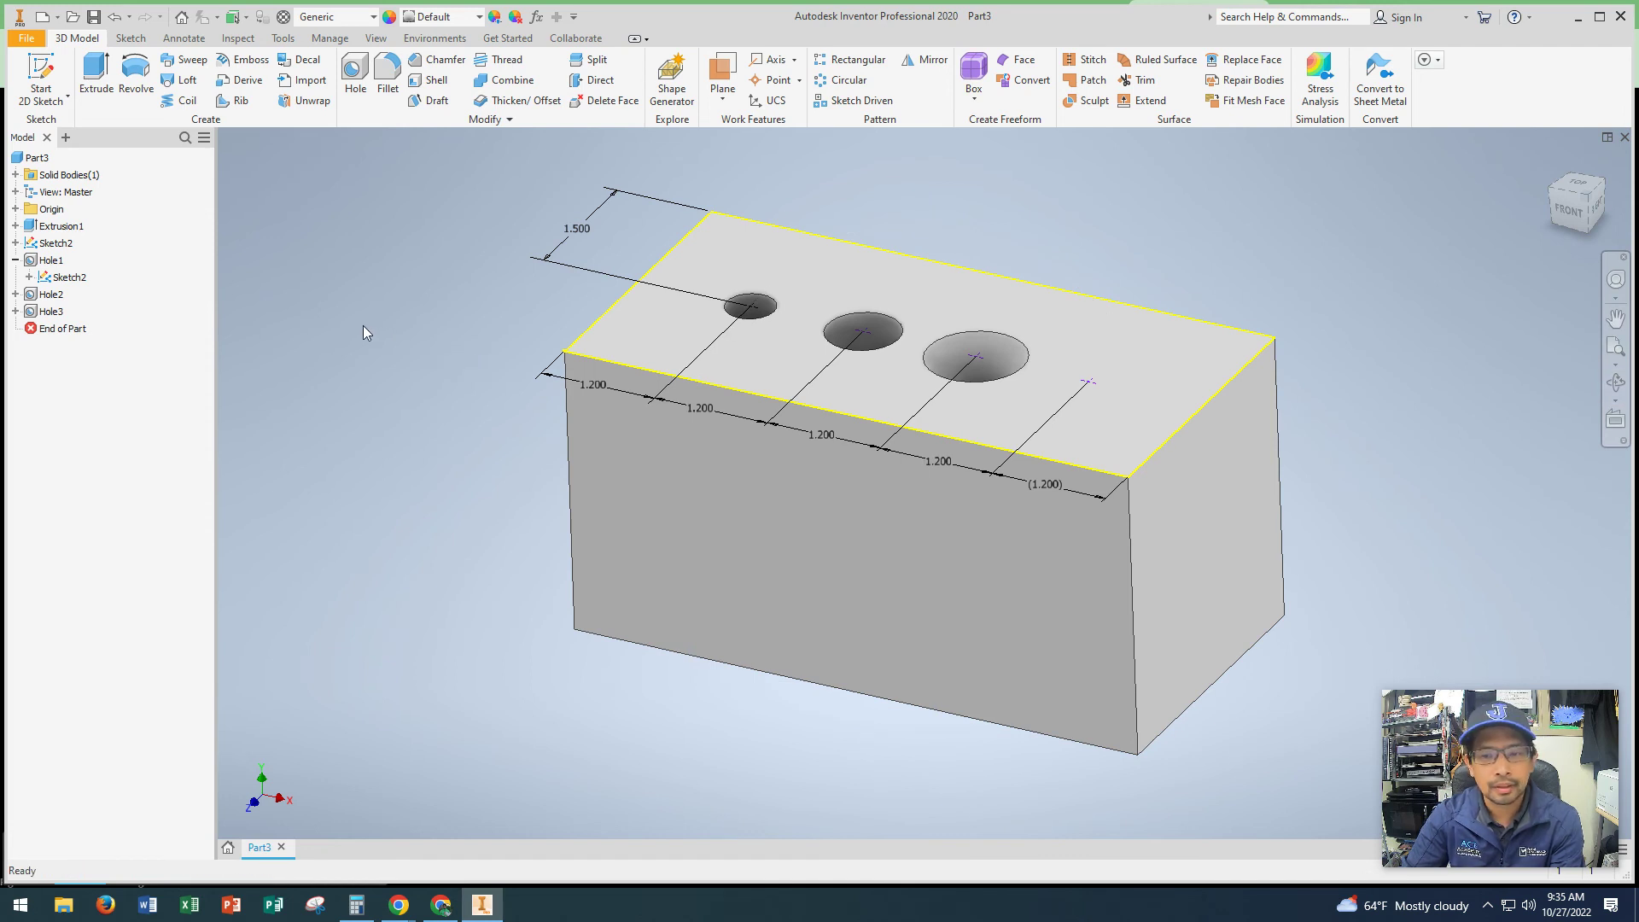
# Start a Through All counterbore hole at the fourth sketch point after checking its note in Chrome, and set its diameter to 0.5 in.
pyautogui.click(355, 76)
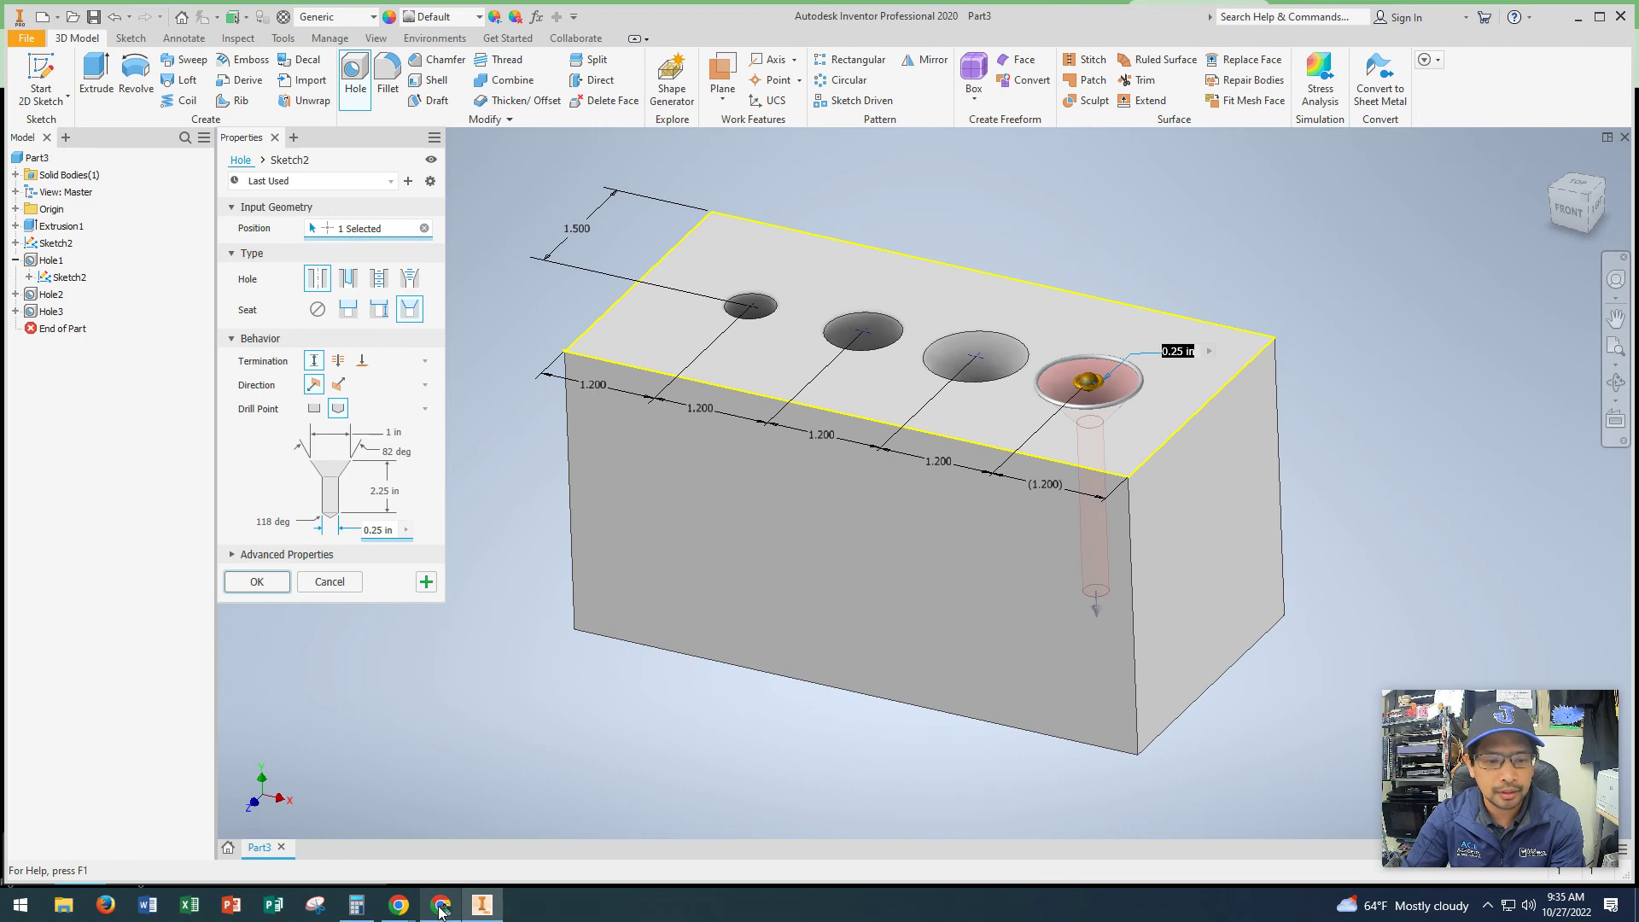
pyautogui.click(440, 908)
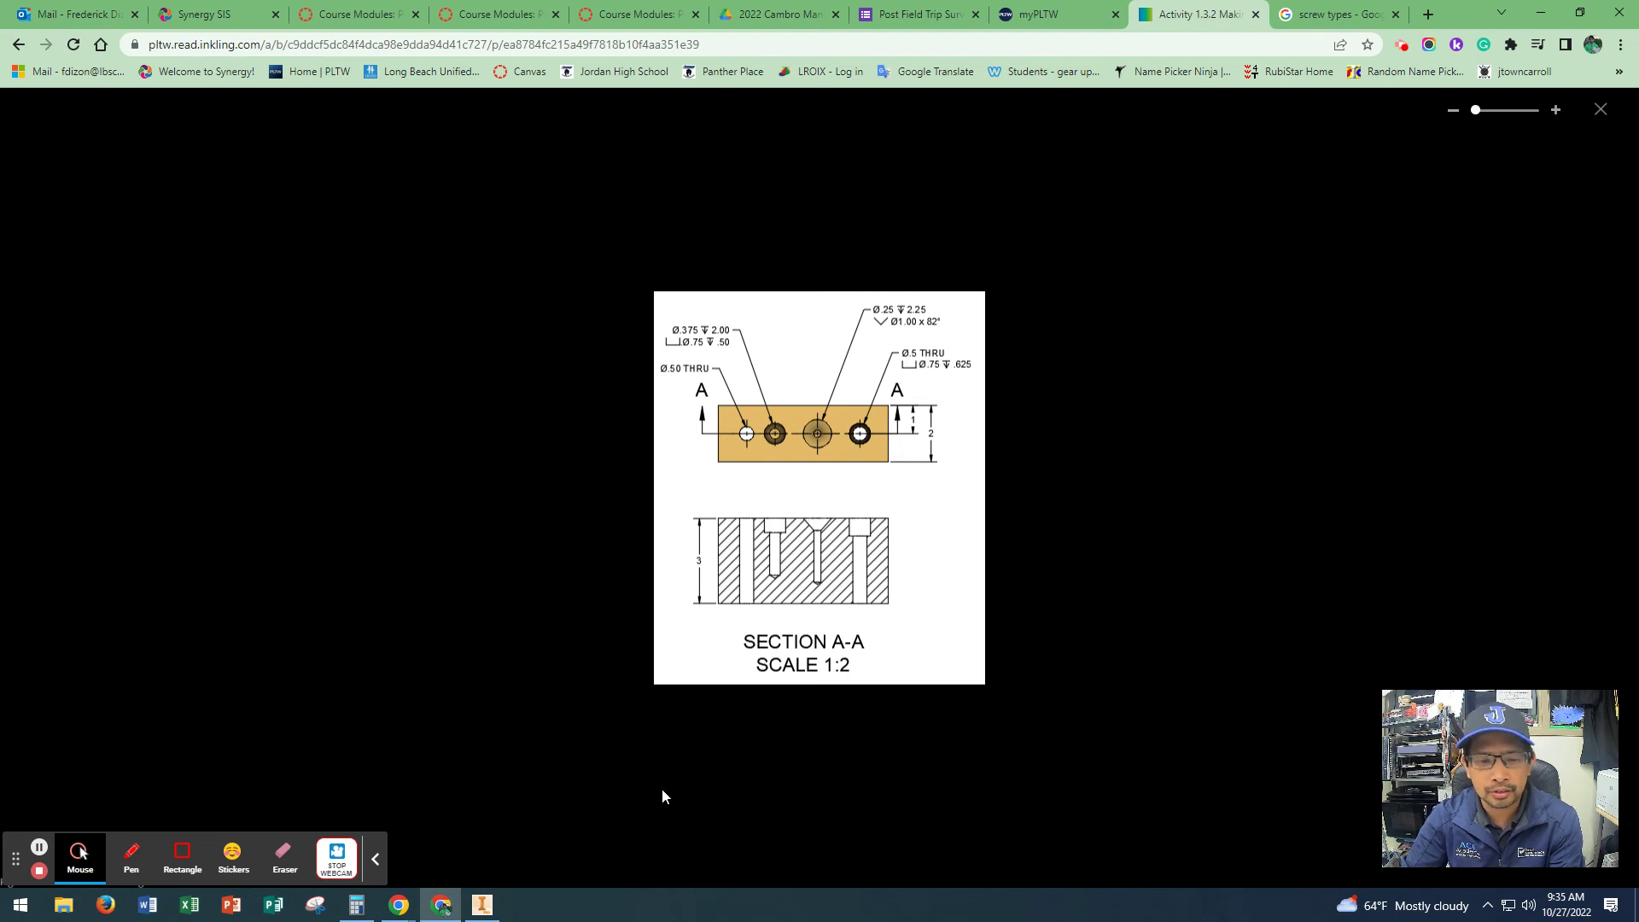
pyautogui.click(482, 906)
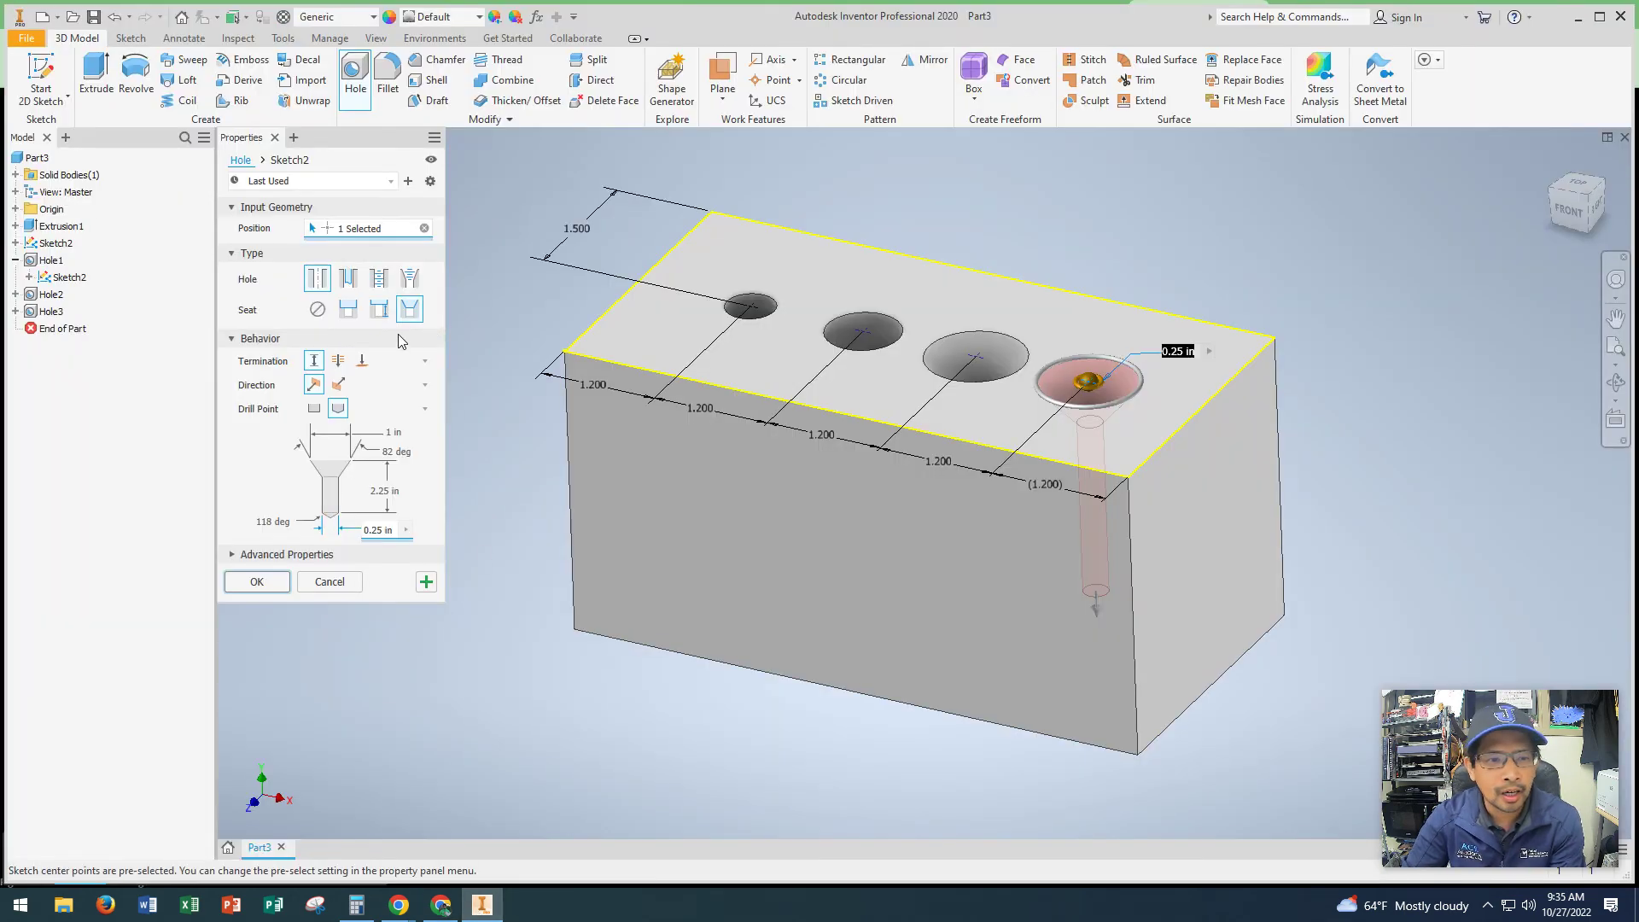
pyautogui.click(348, 310)
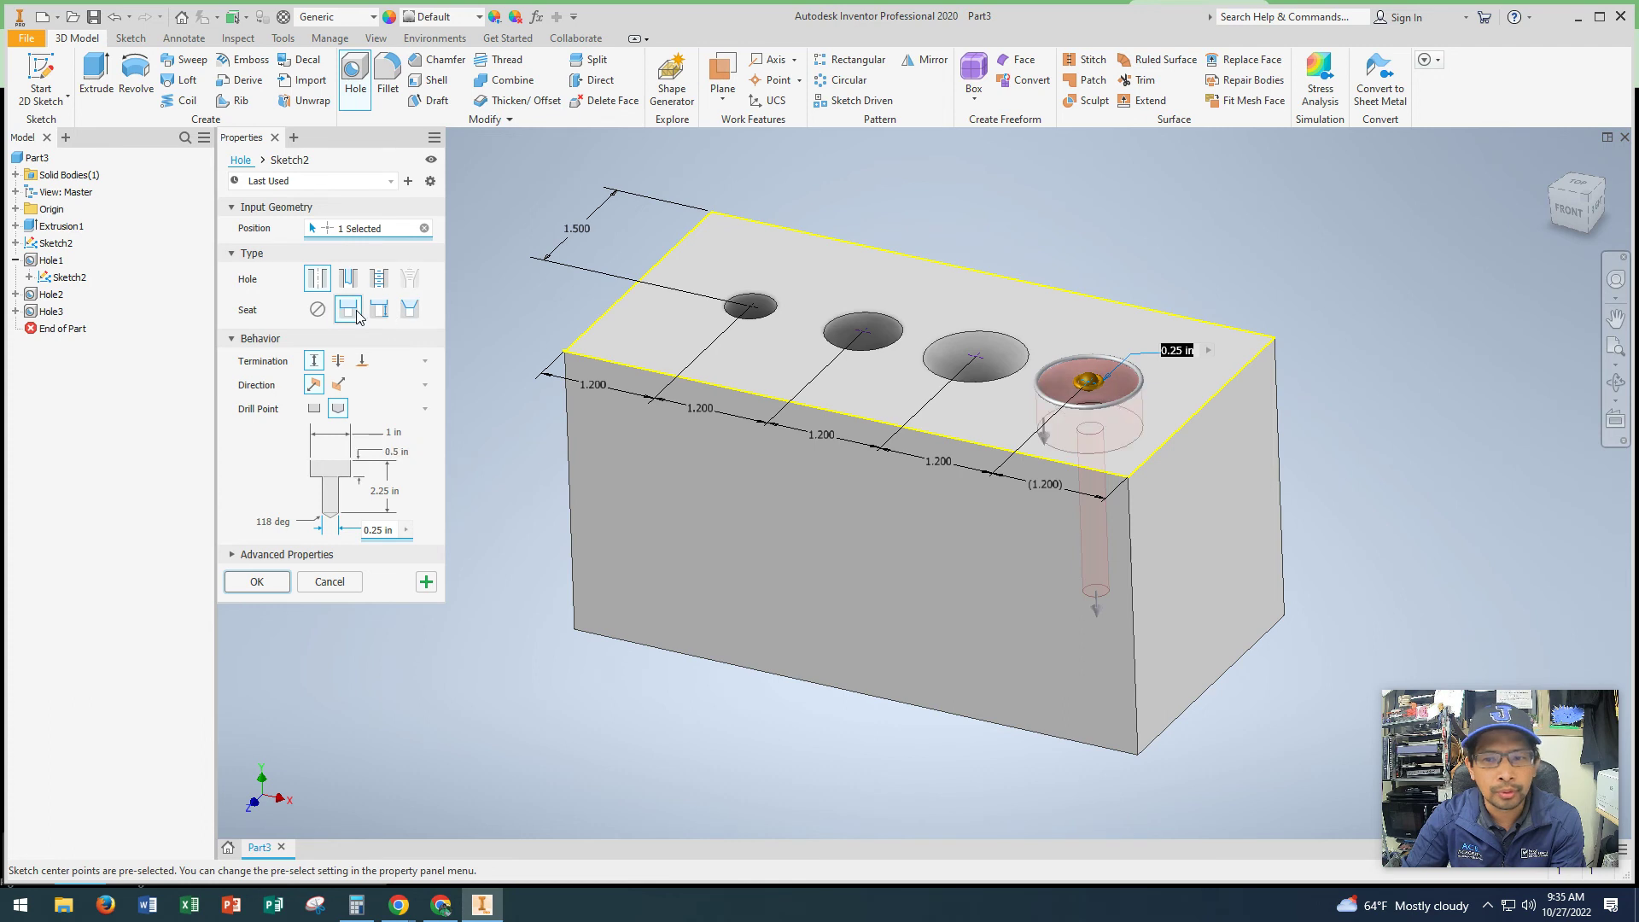
pyautogui.click(339, 361)
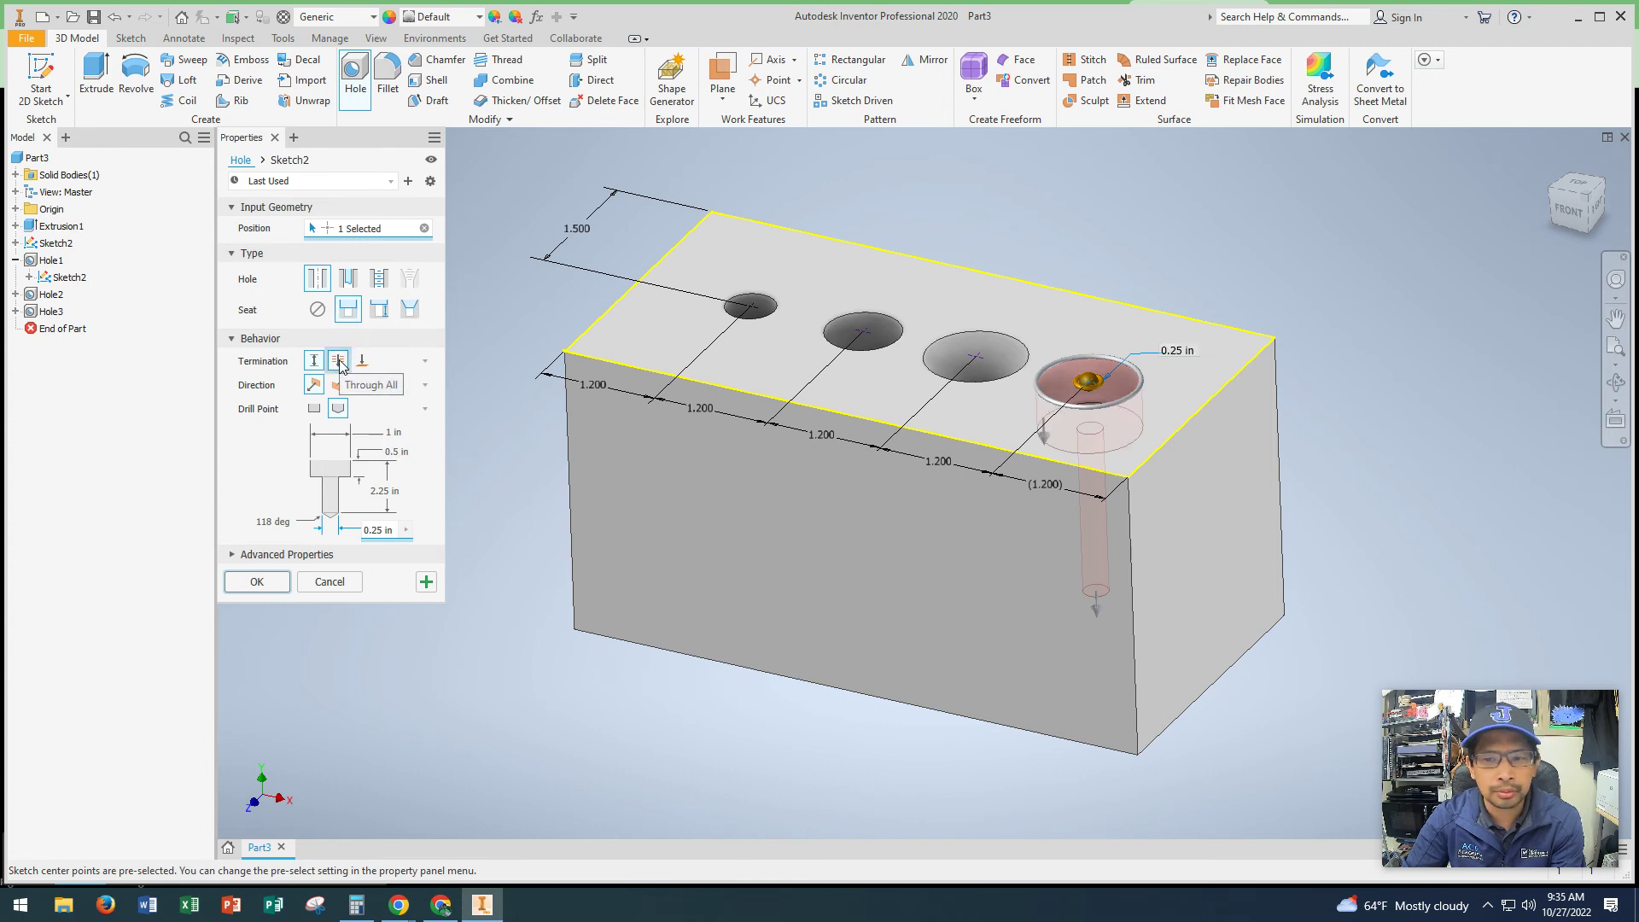
pyautogui.click(384, 507)
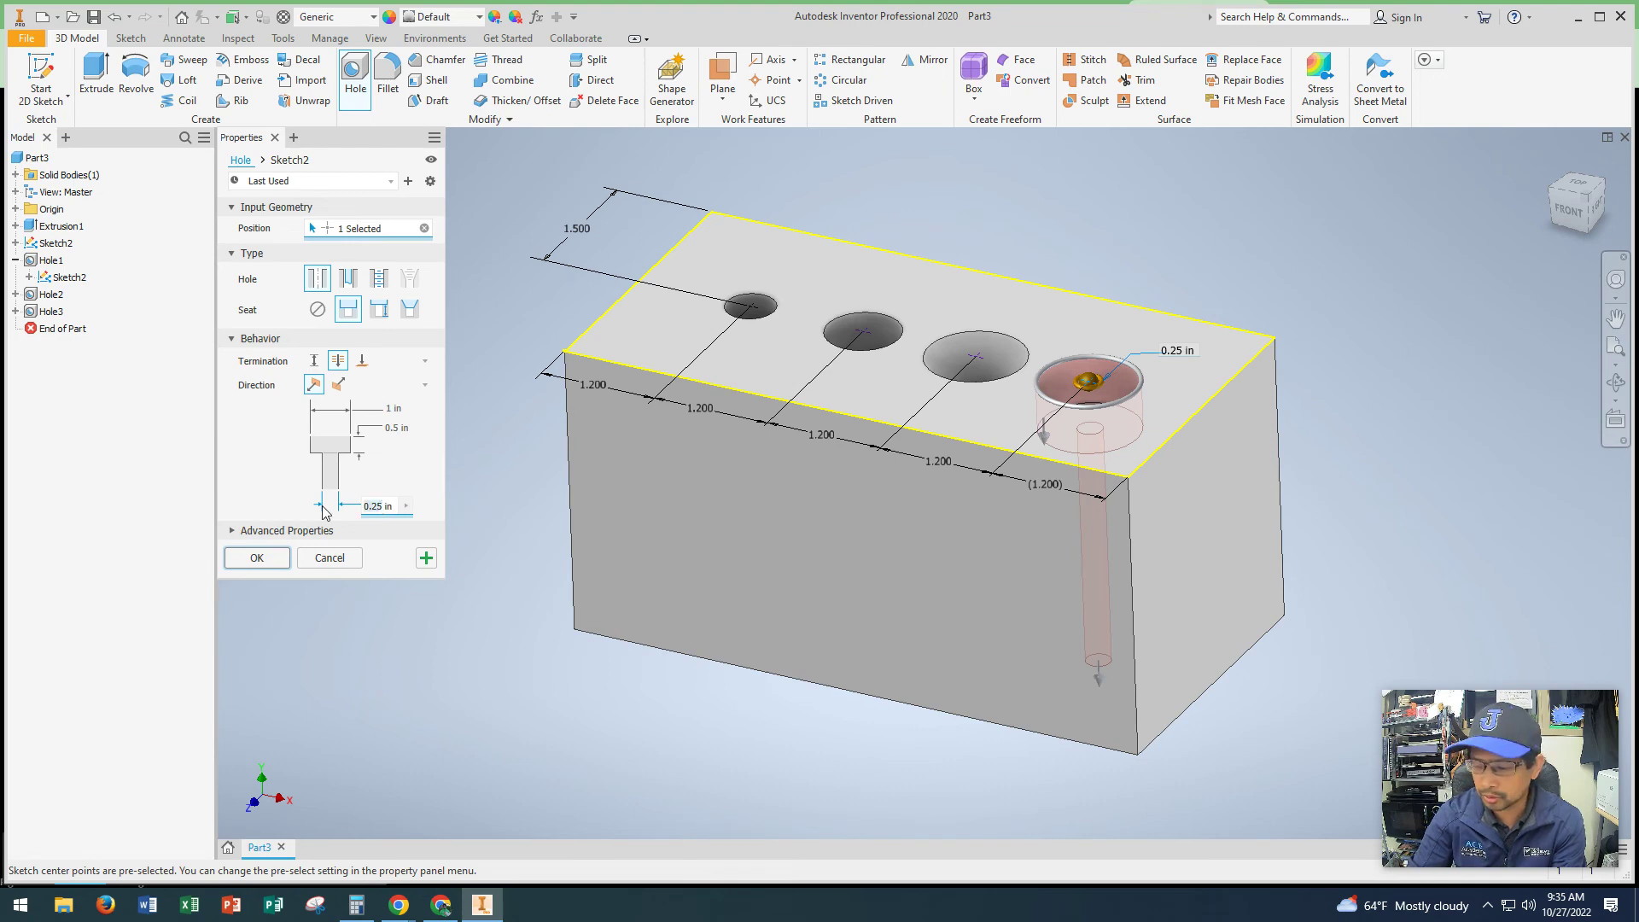
pyautogui.write('0.5')
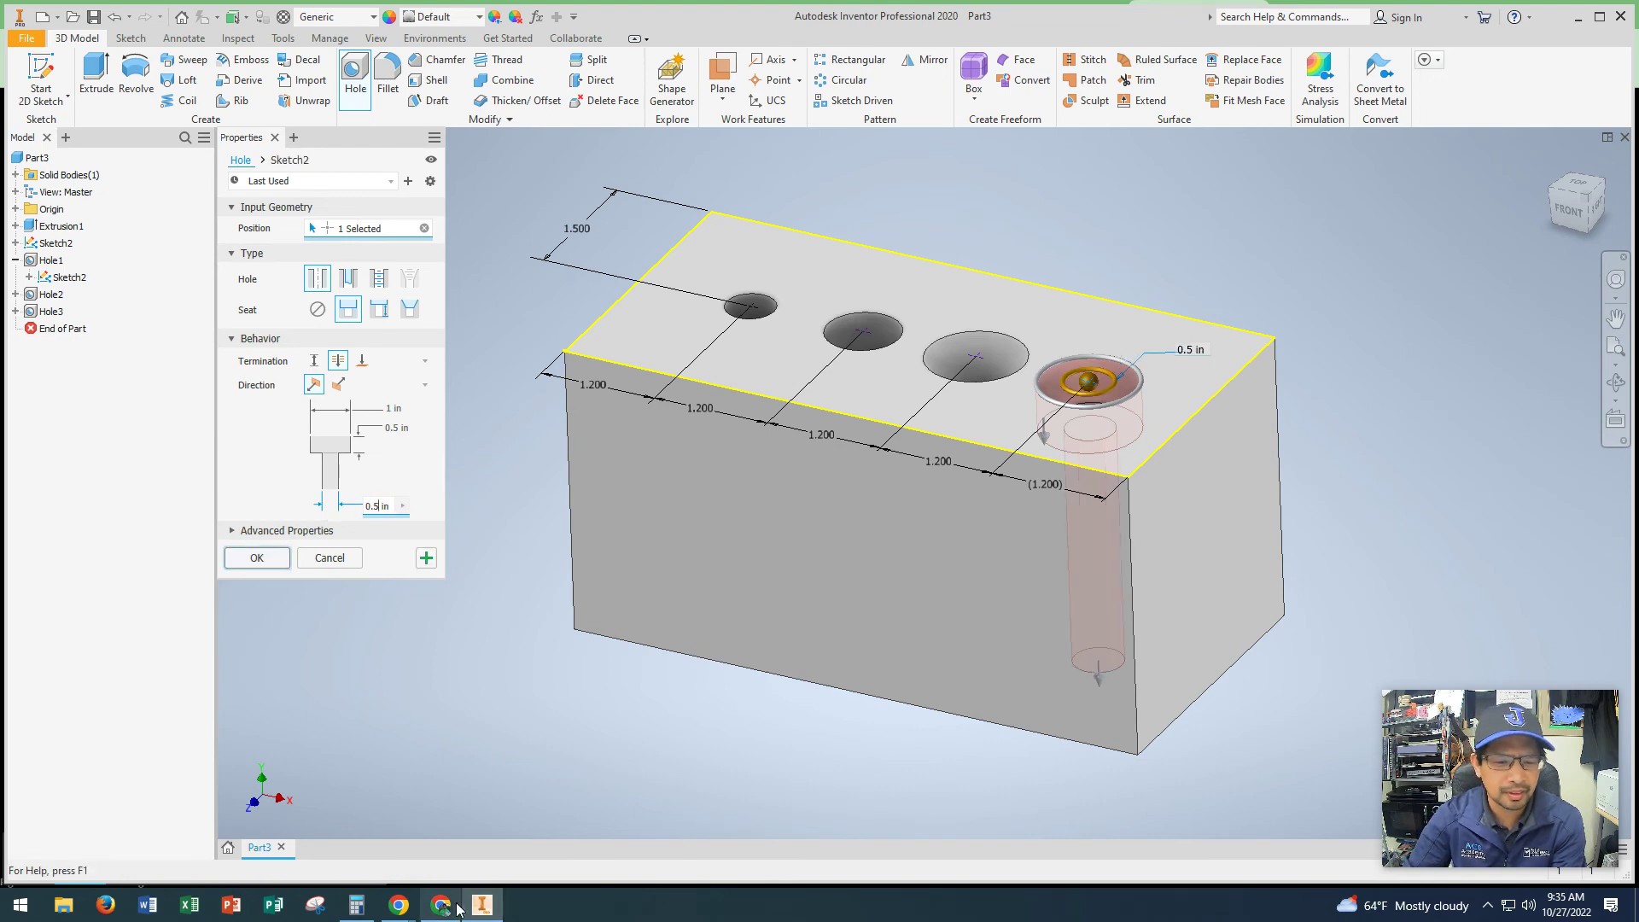
# Check the fourth hole's note in Chrome, set its counterbore to .75 in diameter and 0.625 in depth, and create the hole.
pyautogui.click(452, 909)
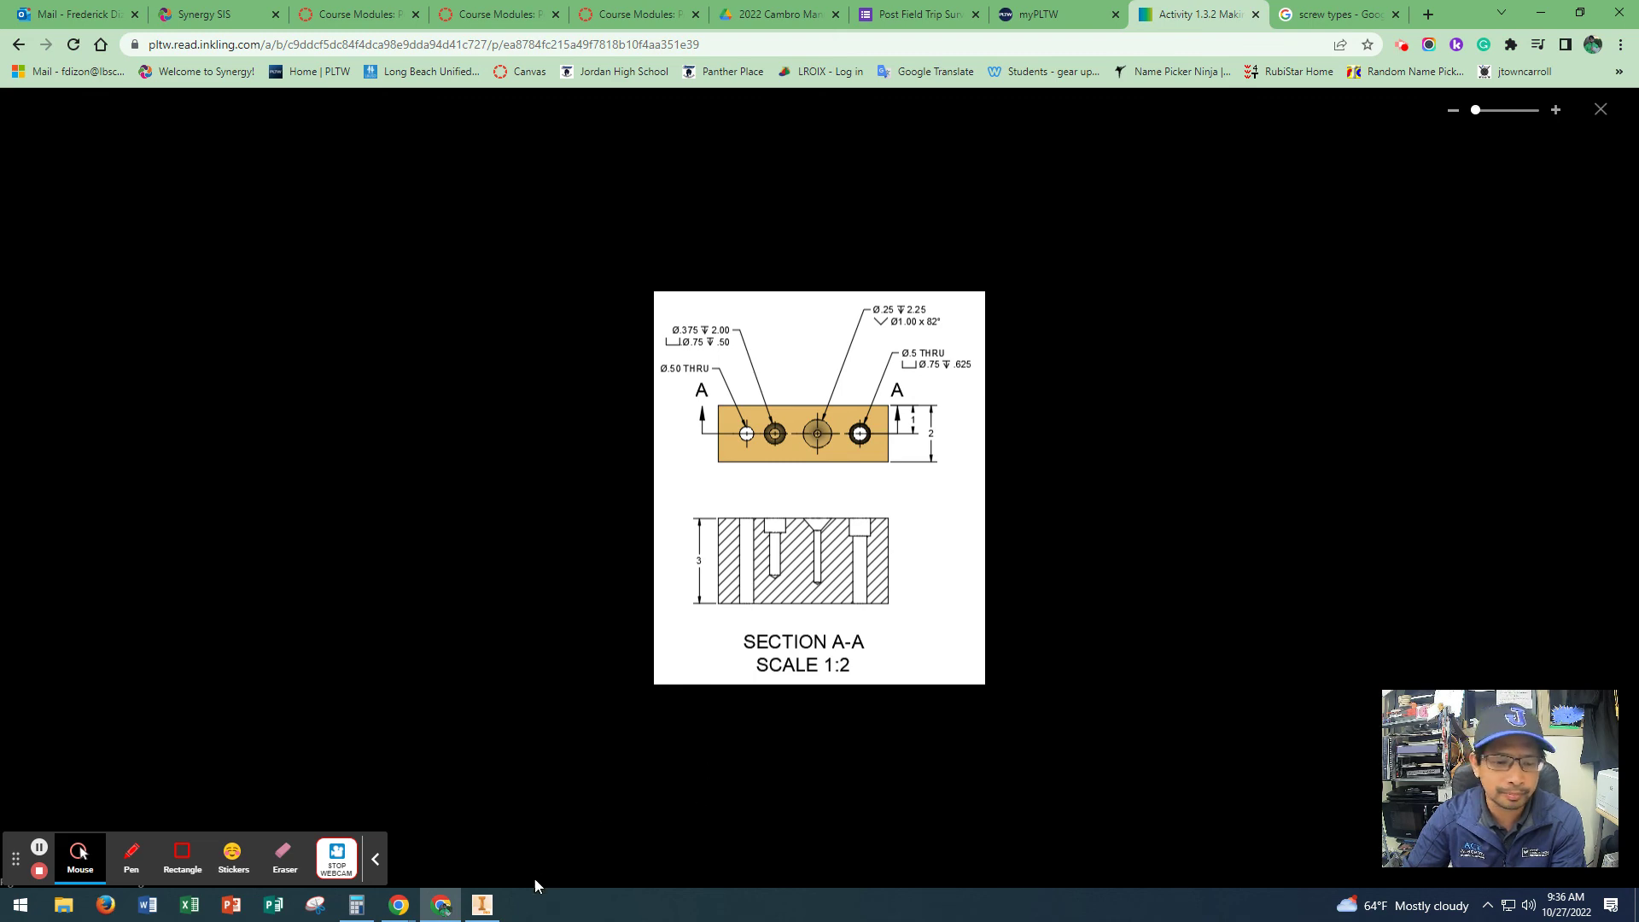
pyautogui.click(483, 907)
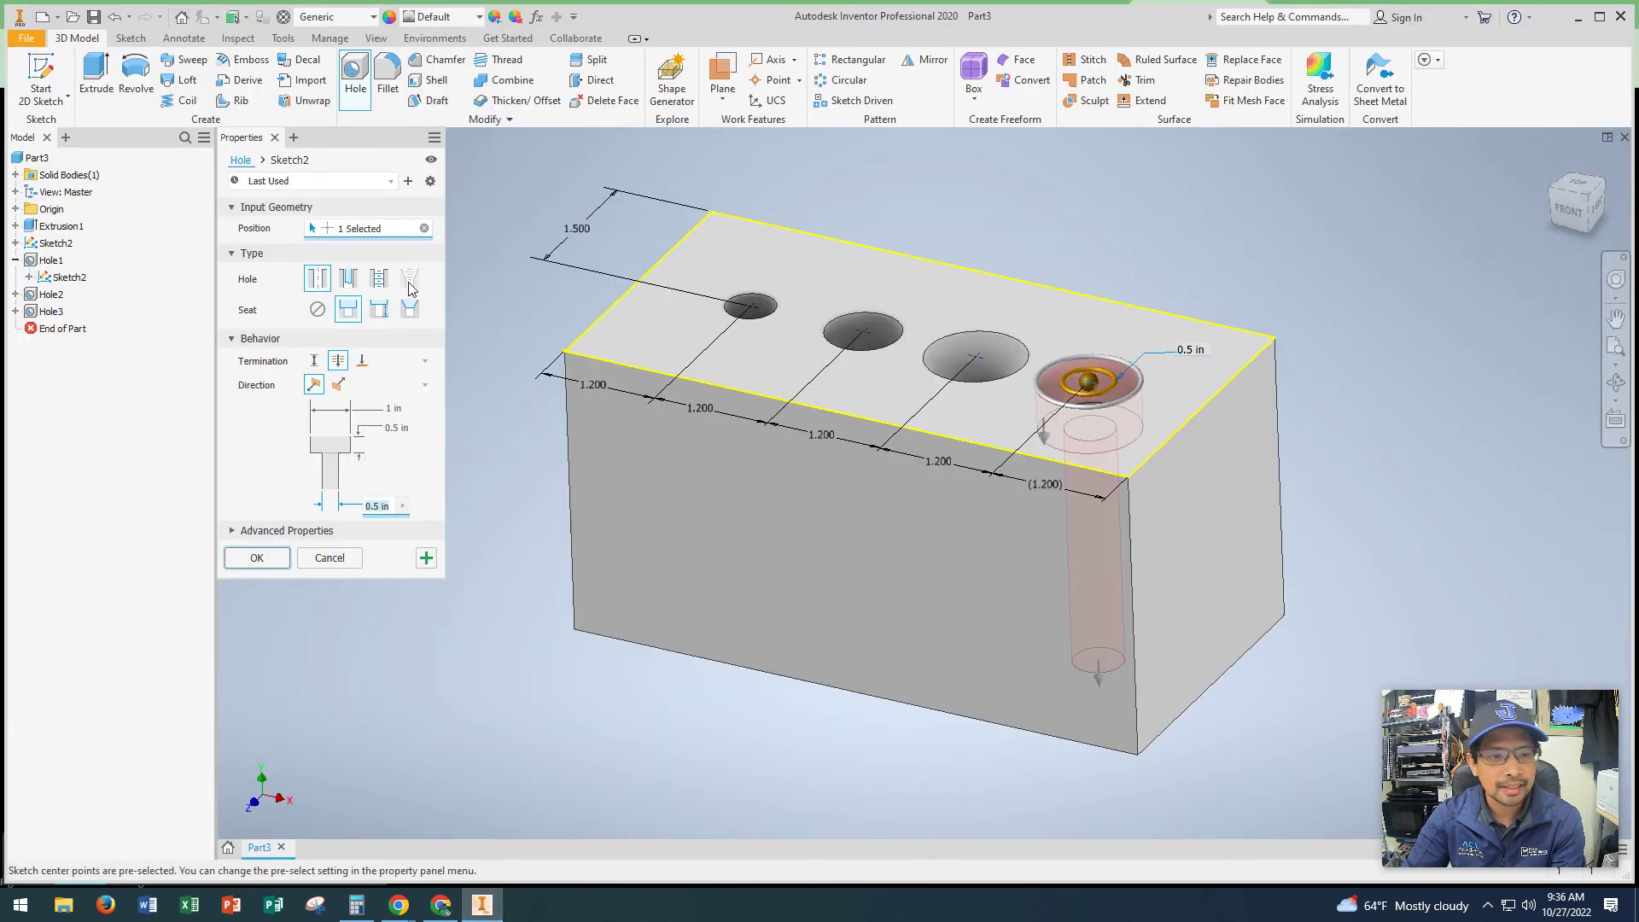
pyautogui.click(398, 409)
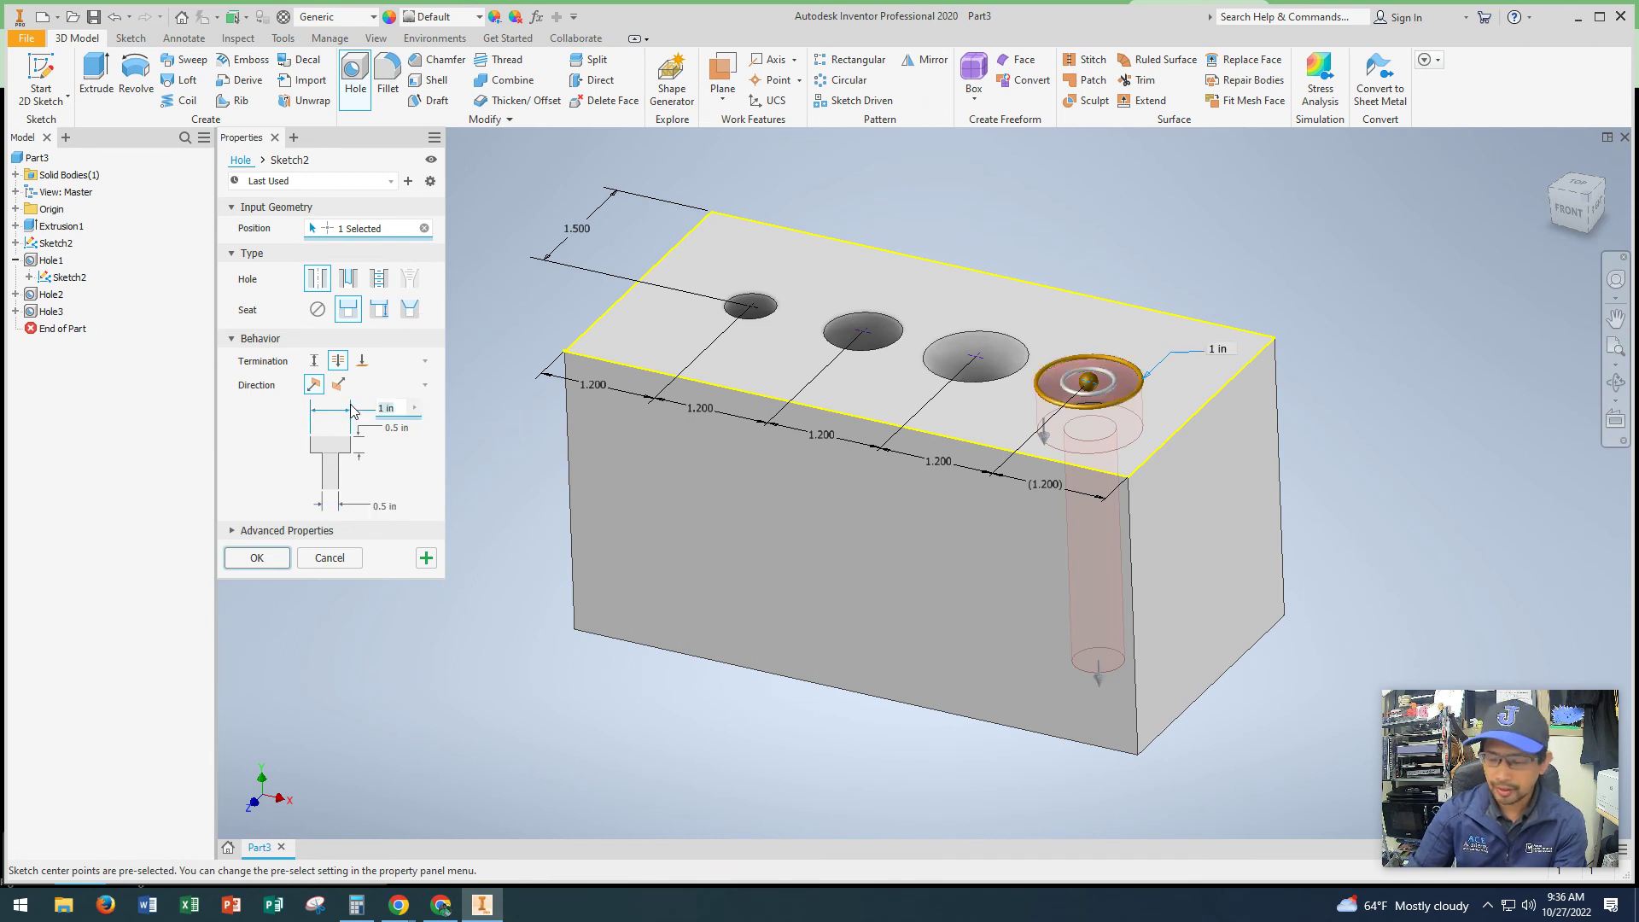
pyautogui.write('.75')
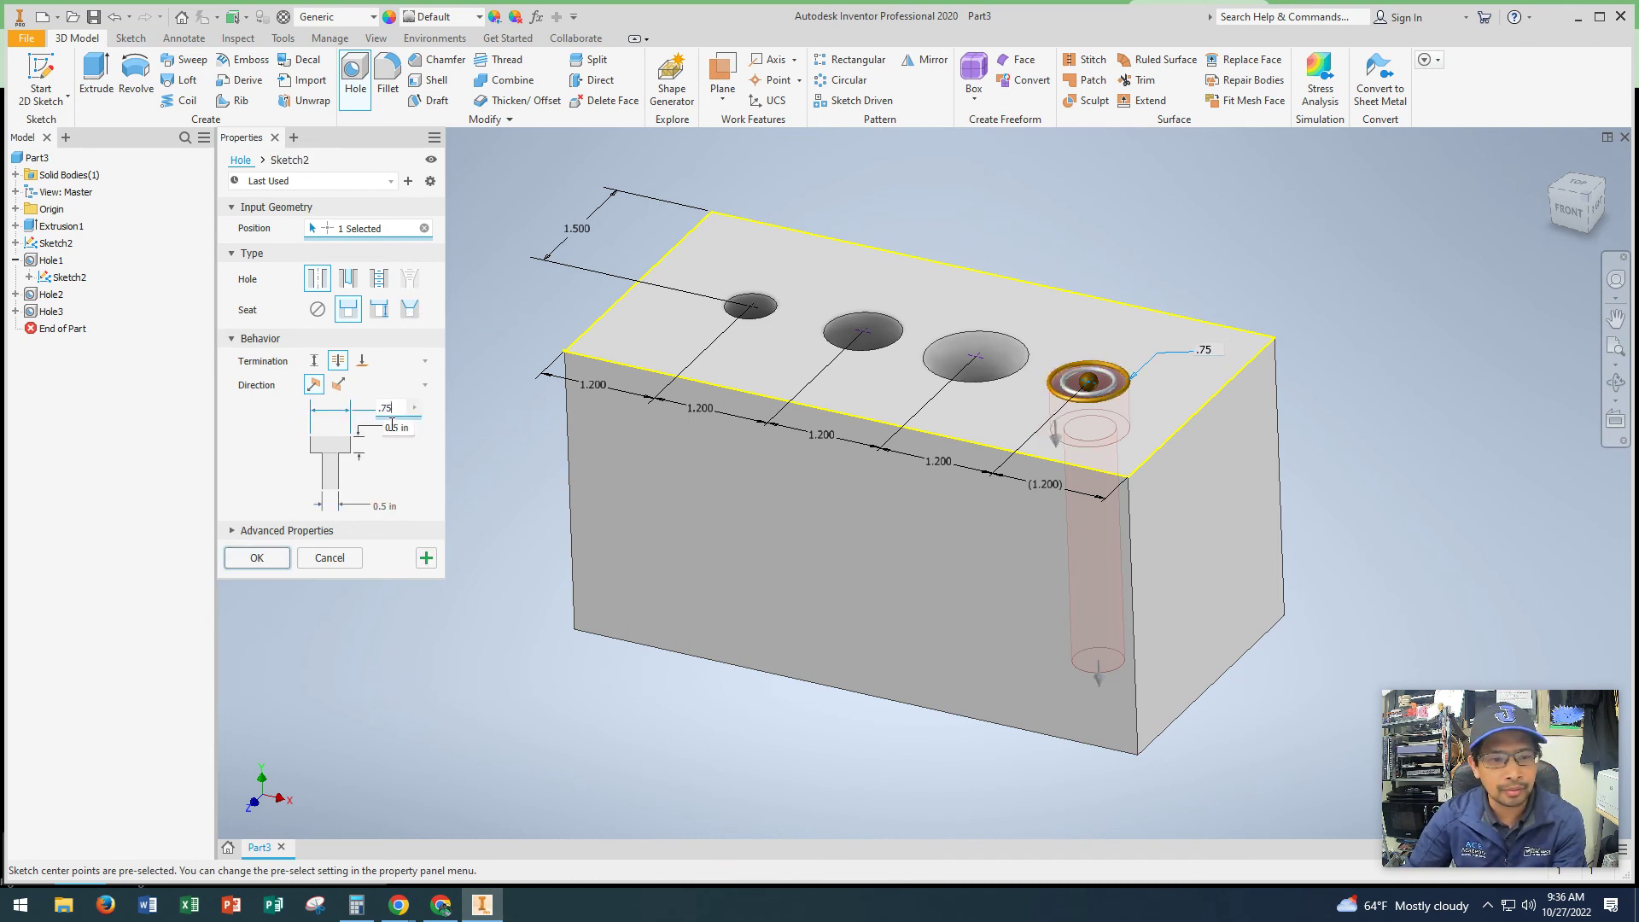
pyautogui.click(386, 429)
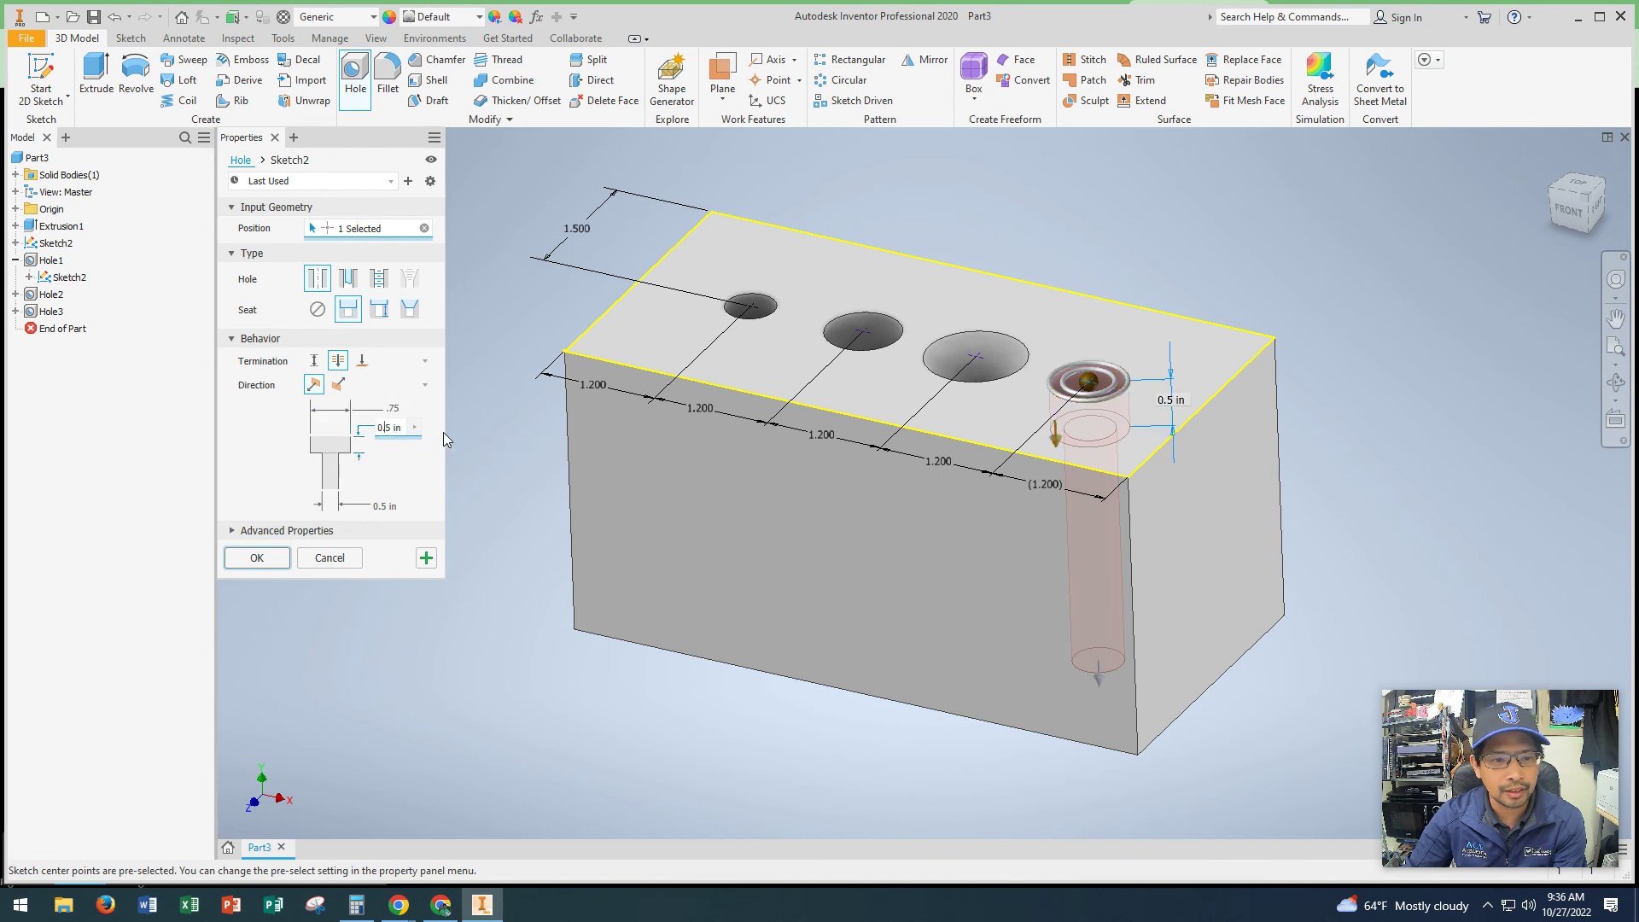
pyautogui.press('BackSpace')
pyautogui.write('625')
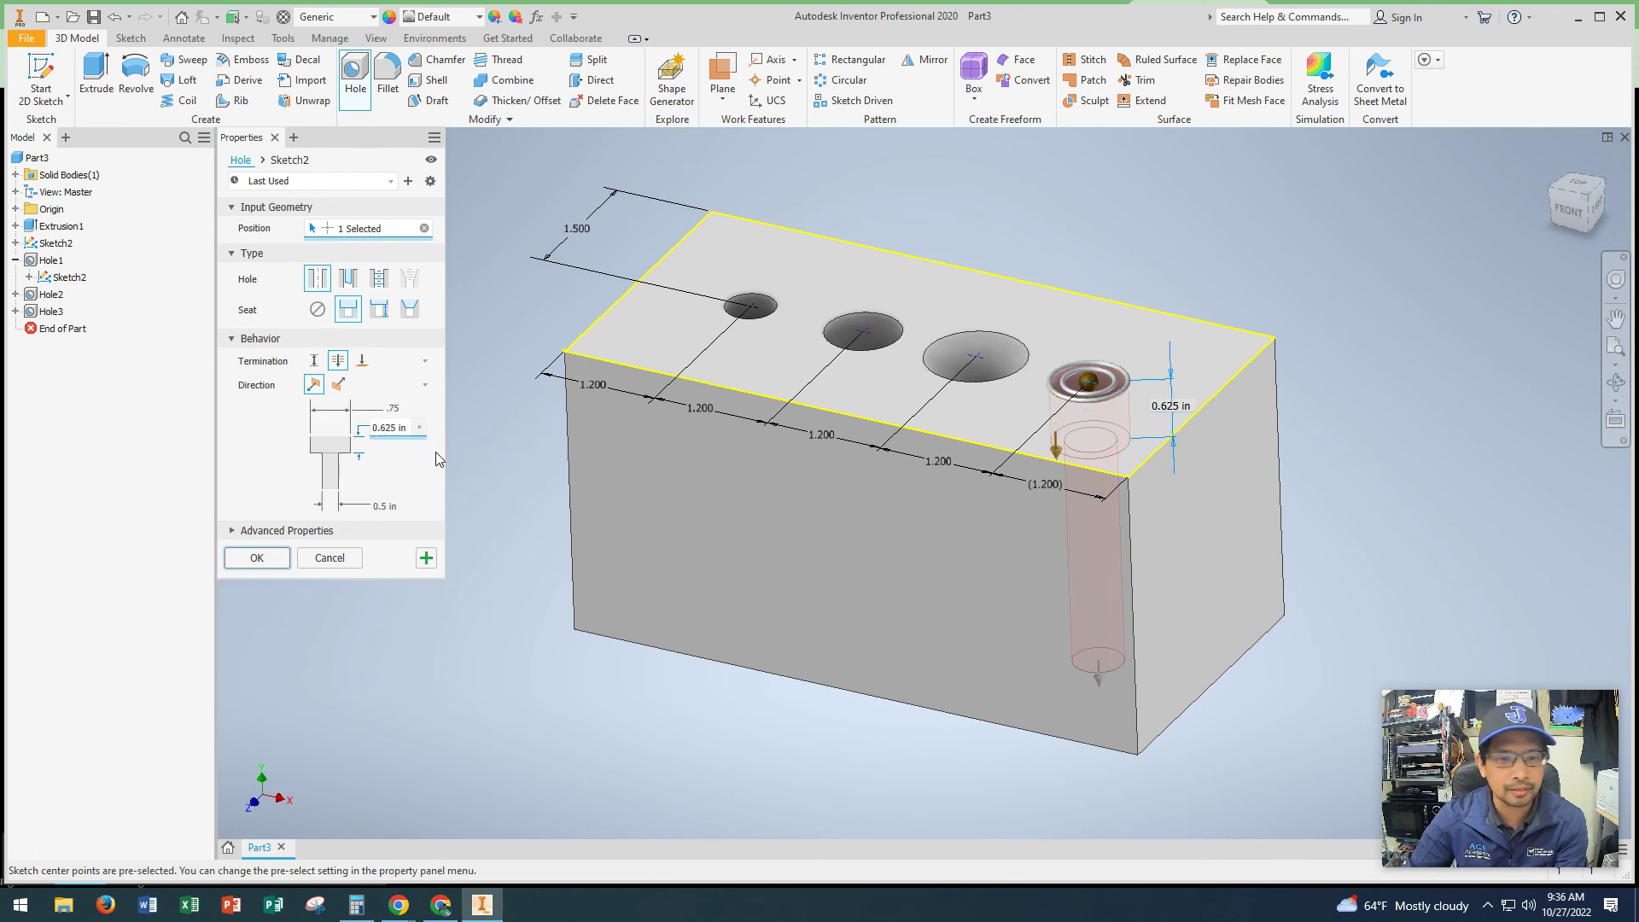
pyautogui.click(256, 558)
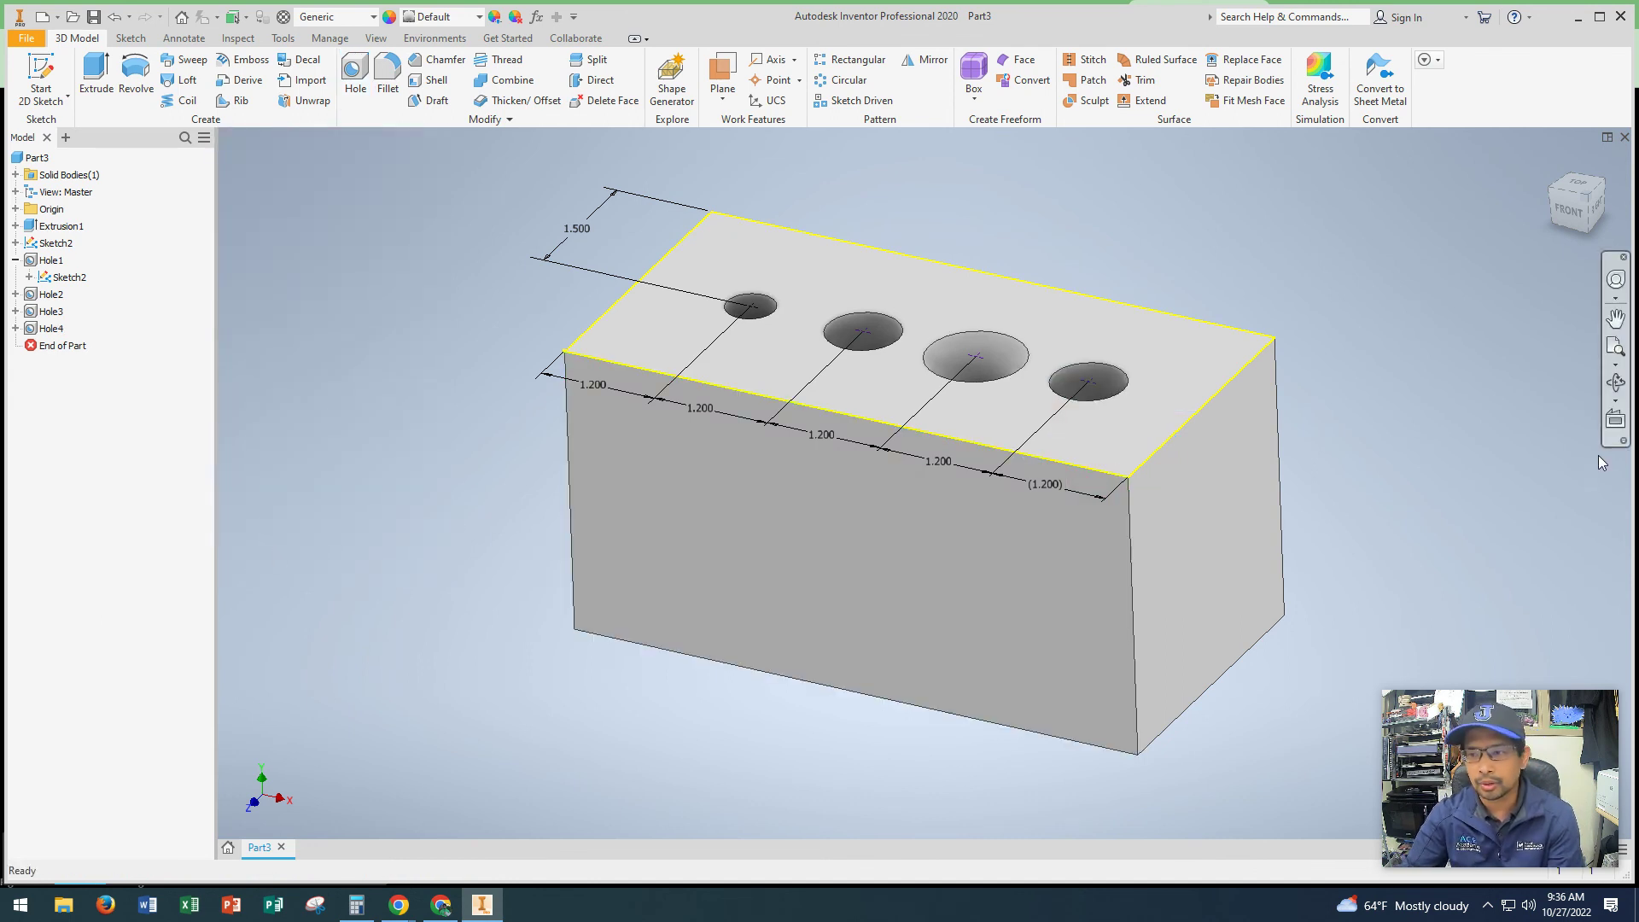
# Inspect the four finished holes from several angles and return the block to its home view.
pyautogui.click(1616, 383)
pyautogui.moveTo(1021, 591); pyautogui.dragTo(863, 417)
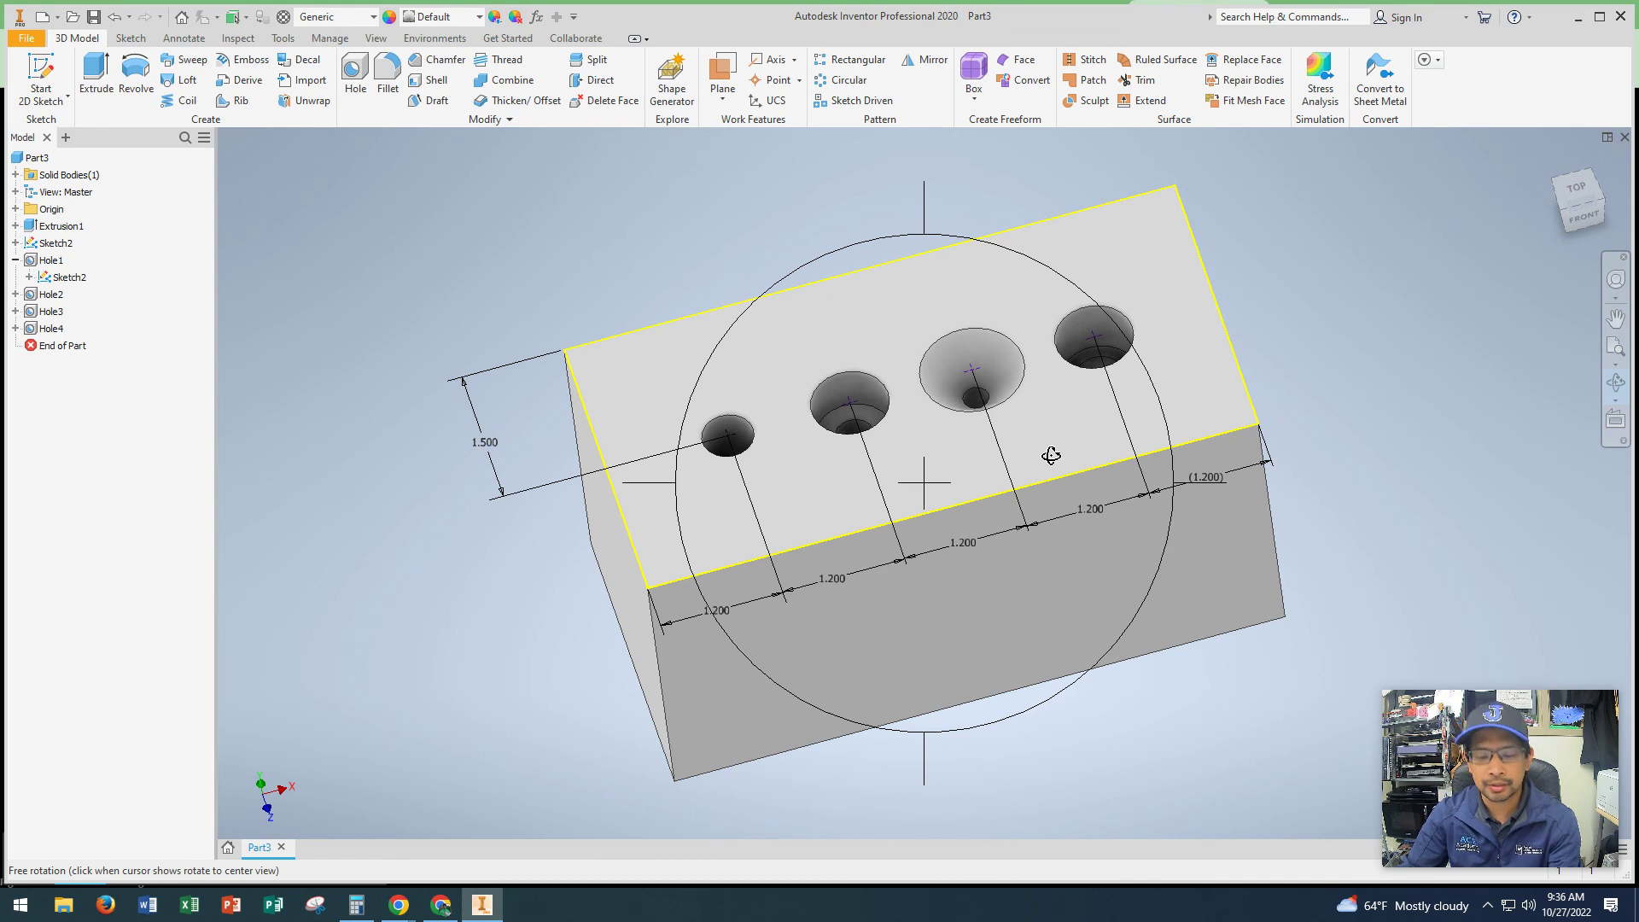
pyautogui.press('Escape')
pyautogui.moveTo(1211, 480)
pyautogui.mouseDown()
pyautogui.moveTo(1219, 495)
pyautogui.moveTo(1212, 476)
pyautogui.mouseUp()
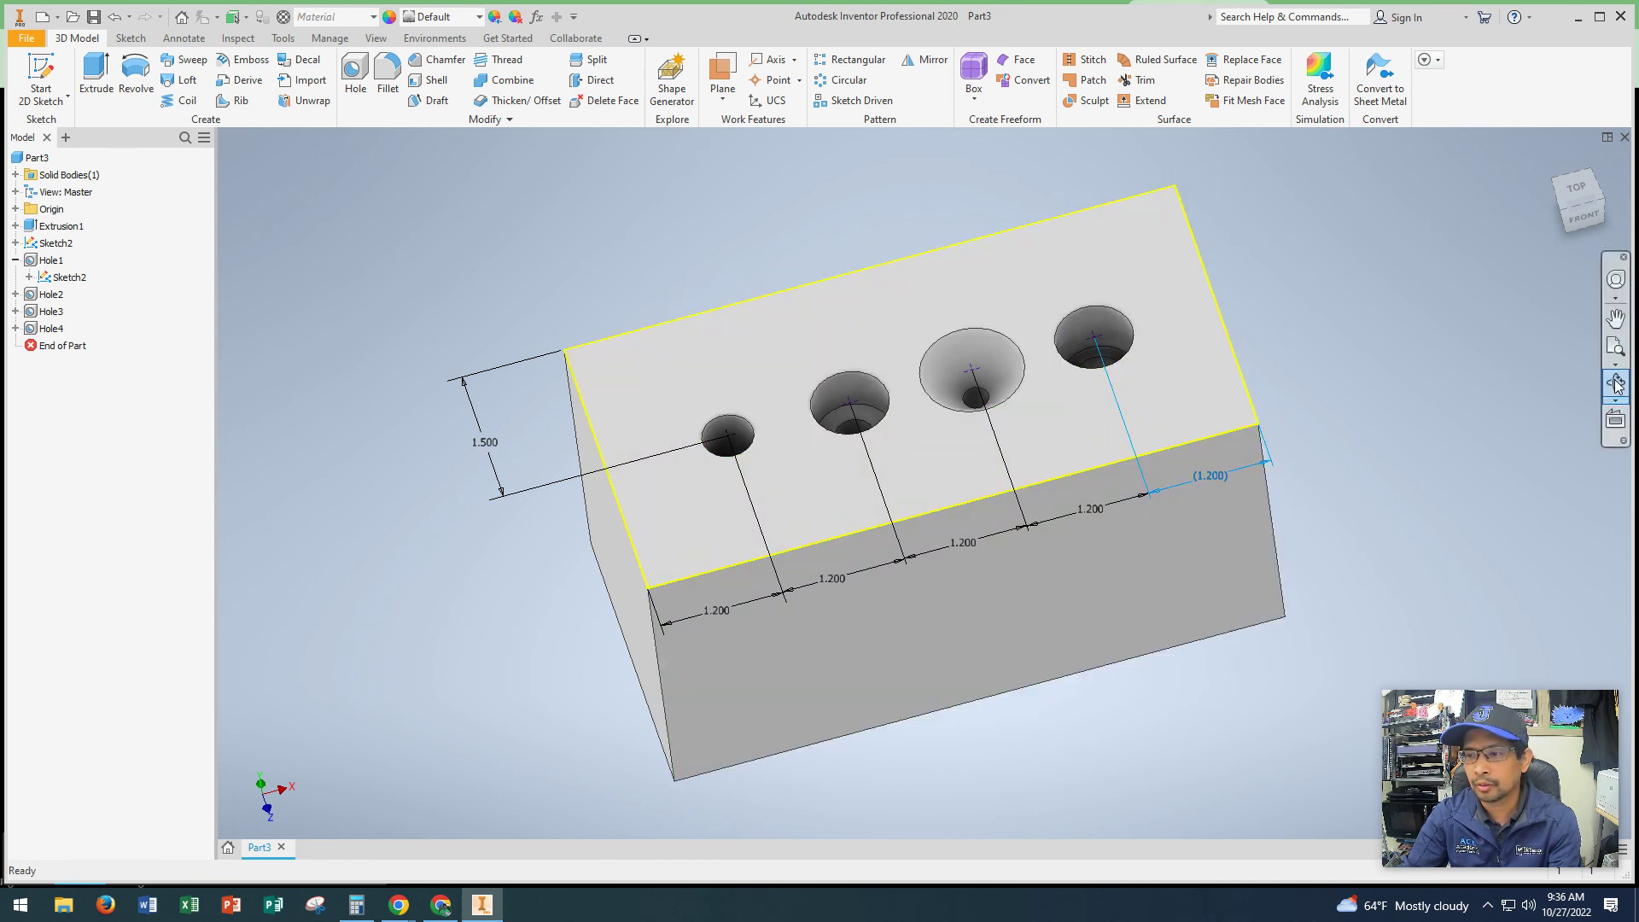
pyautogui.click(1615, 384)
pyautogui.moveTo(1113, 404); pyautogui.dragTo(1101, 213)
pyautogui.press('Escape')
pyautogui.click(1554, 164)
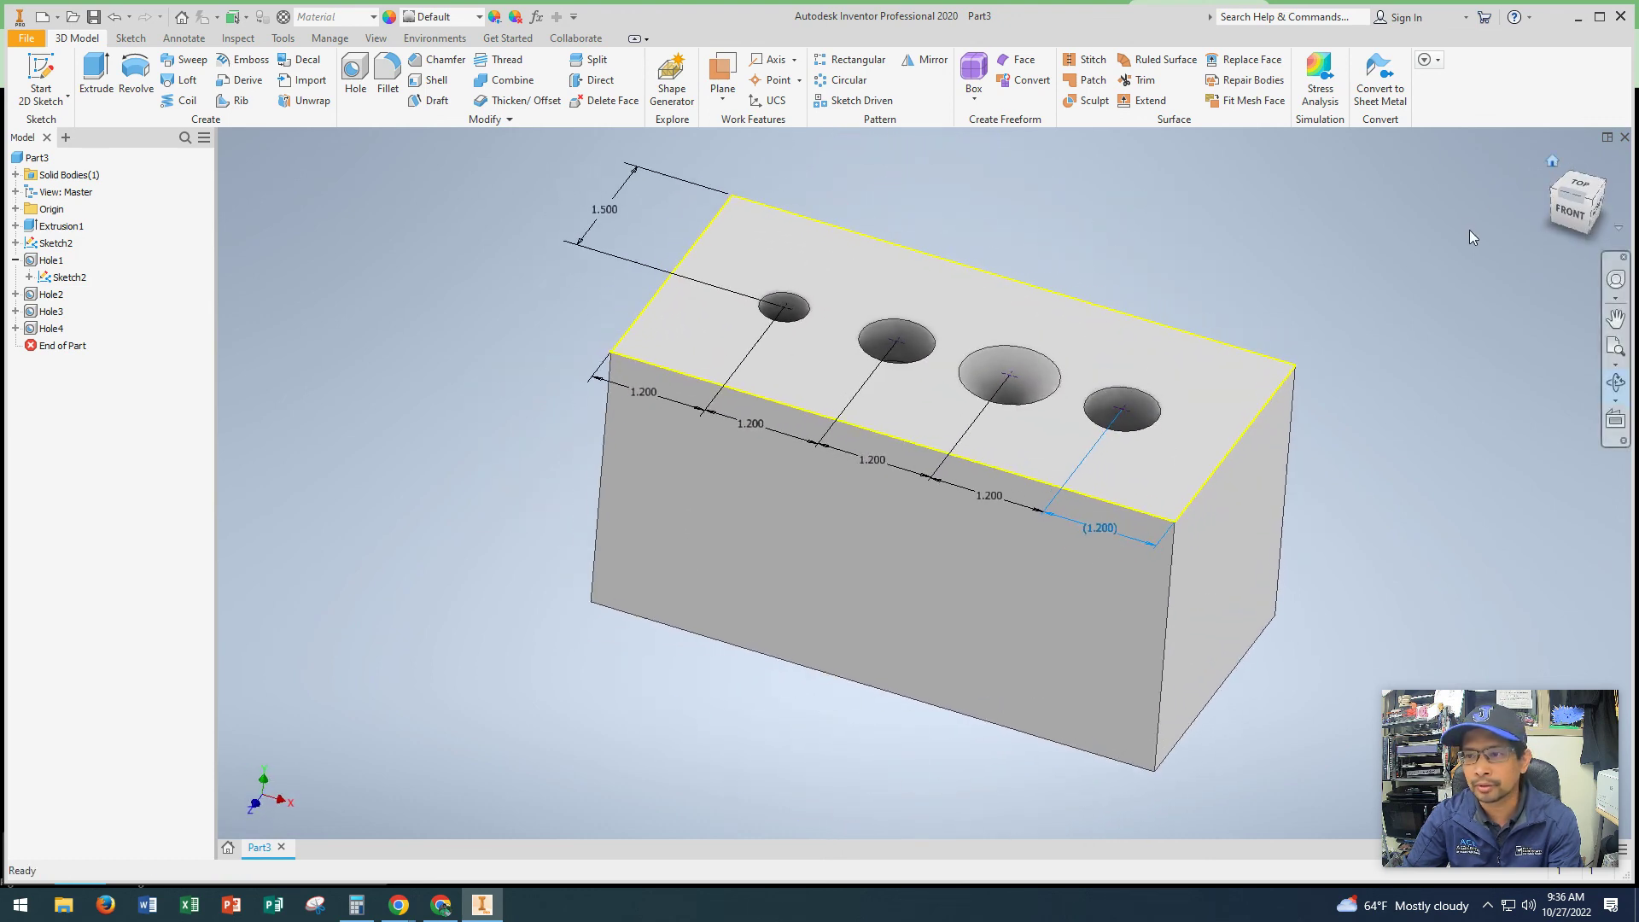
pyautogui.press('F4')
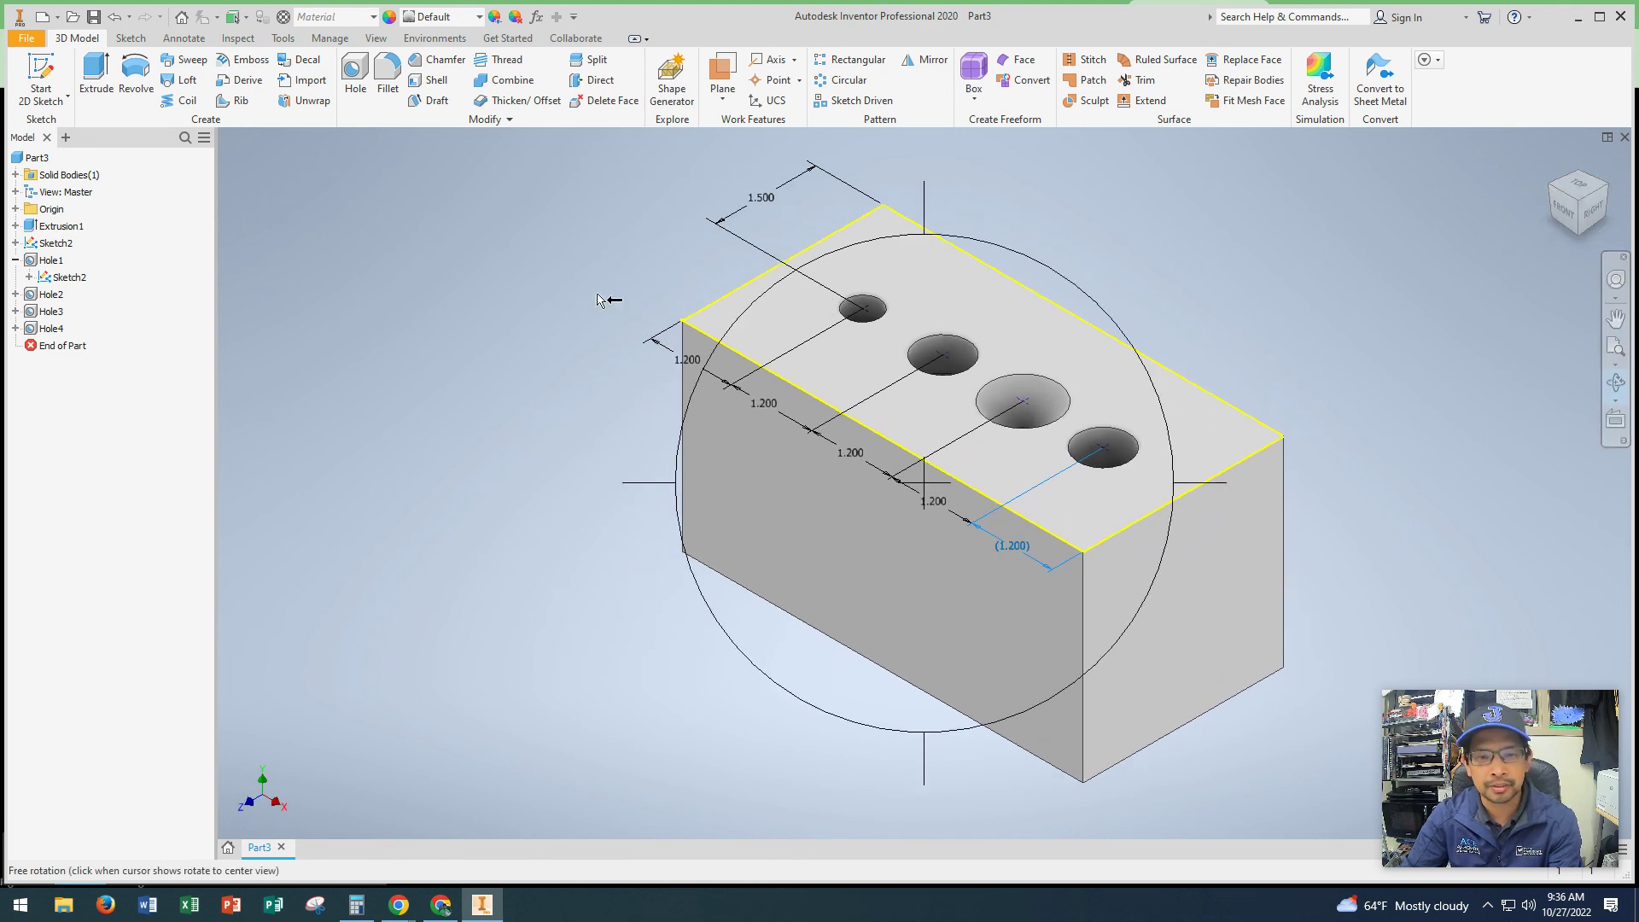
pyautogui.press('Escape')
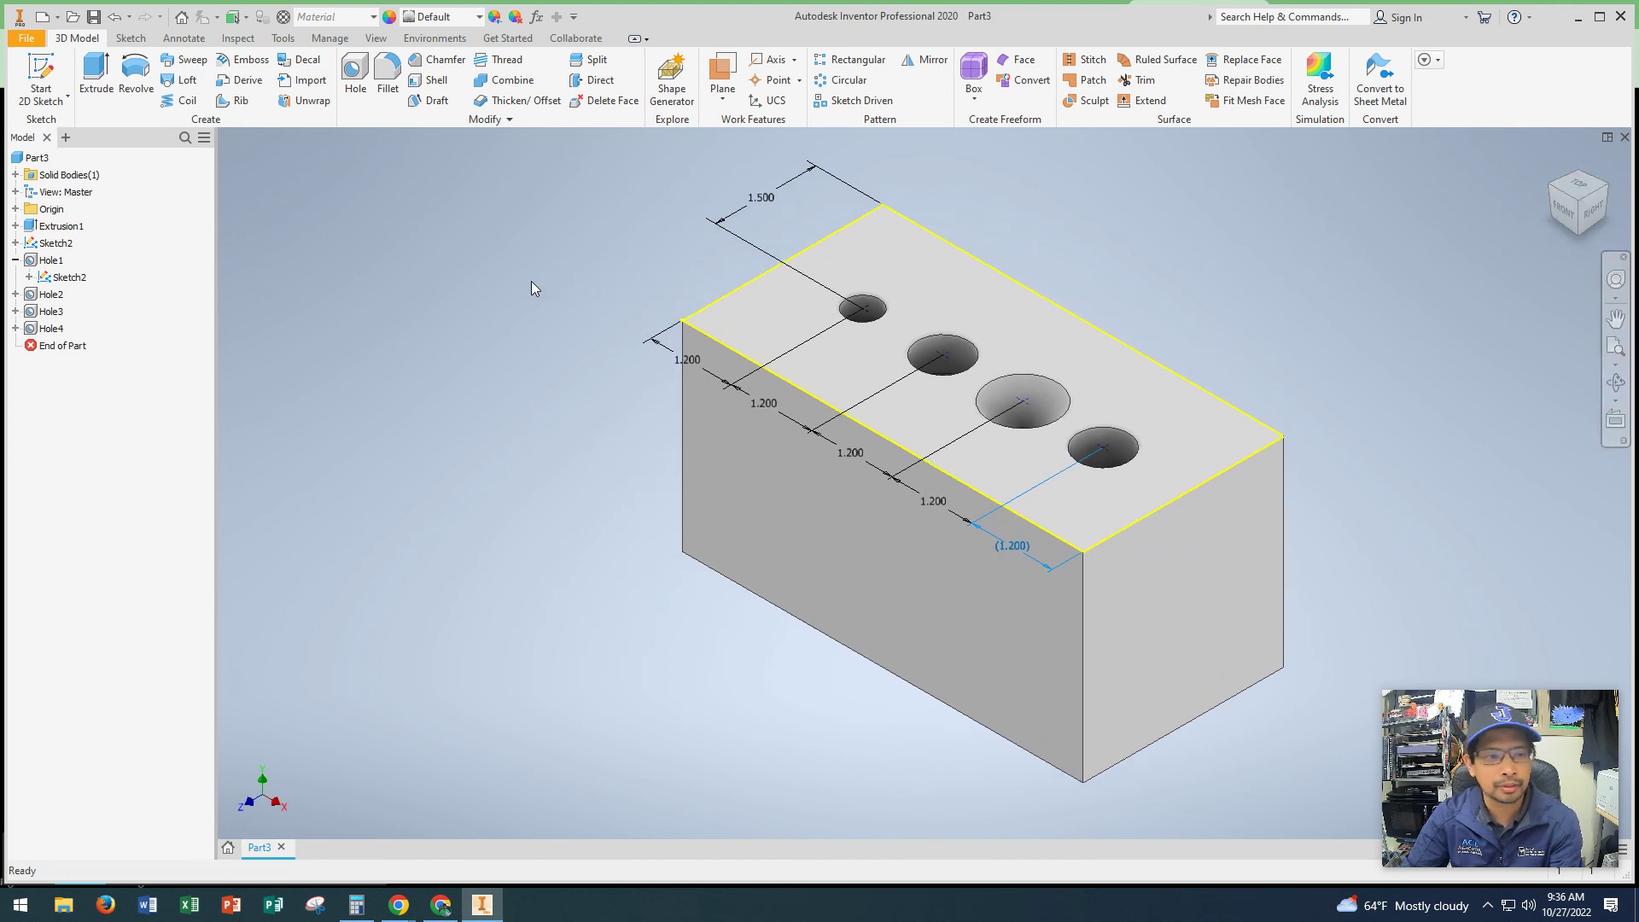
# Hide Sketch2 so its outline and dimensions no longer show on the block's top face.
pyautogui.click(62, 245)
pyautogui.rightClick(56, 246)
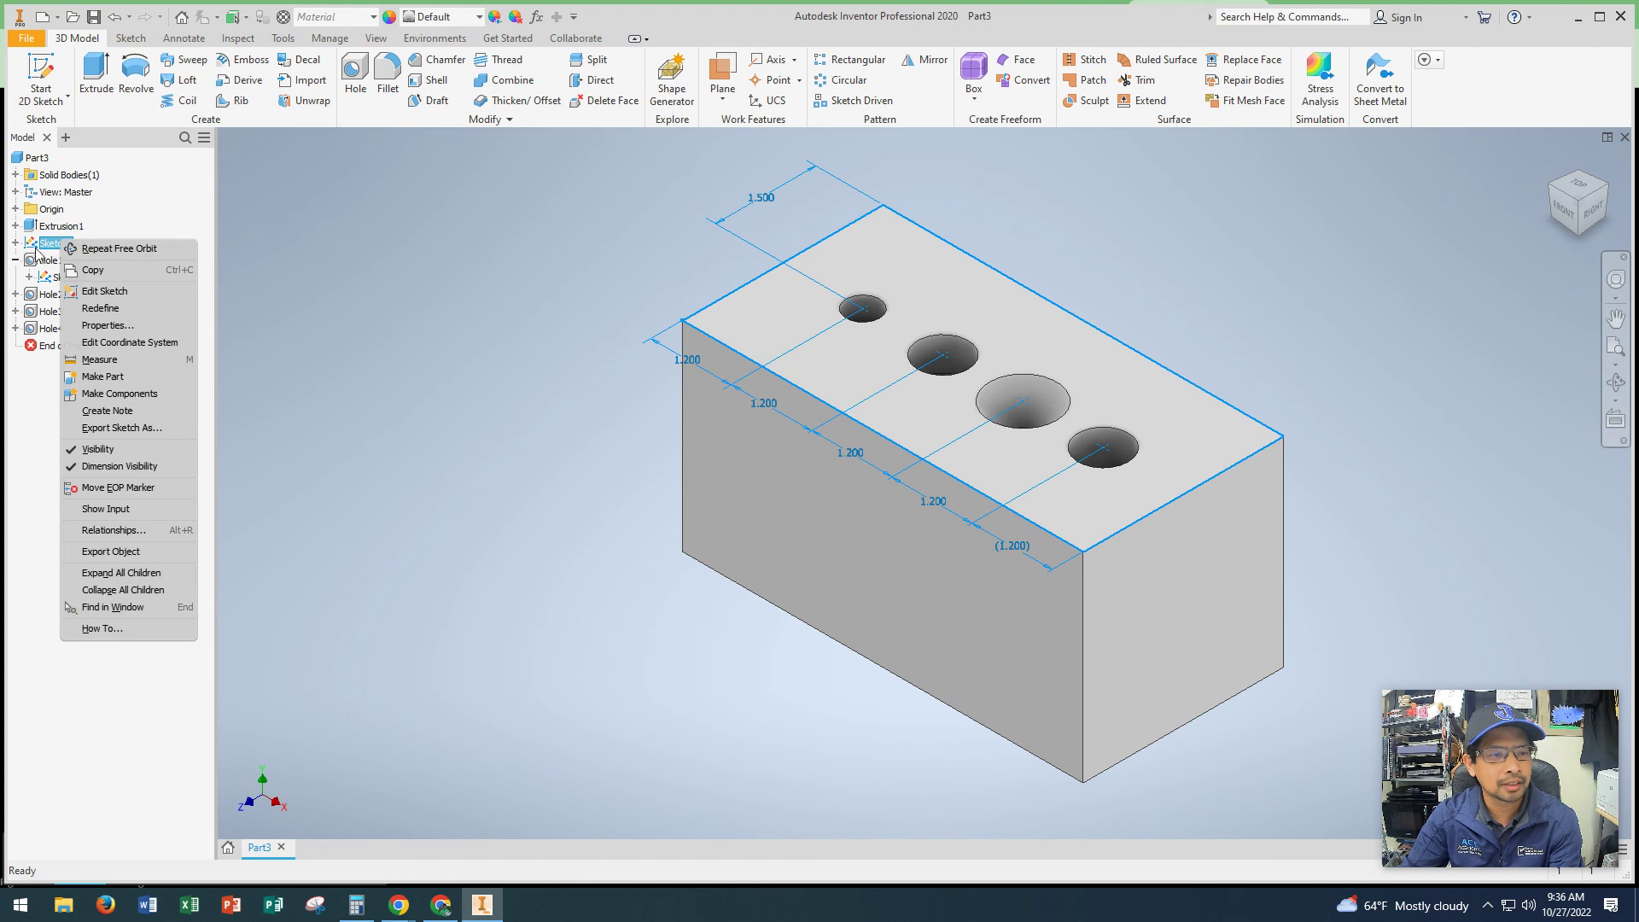
pyautogui.click(289, 255)
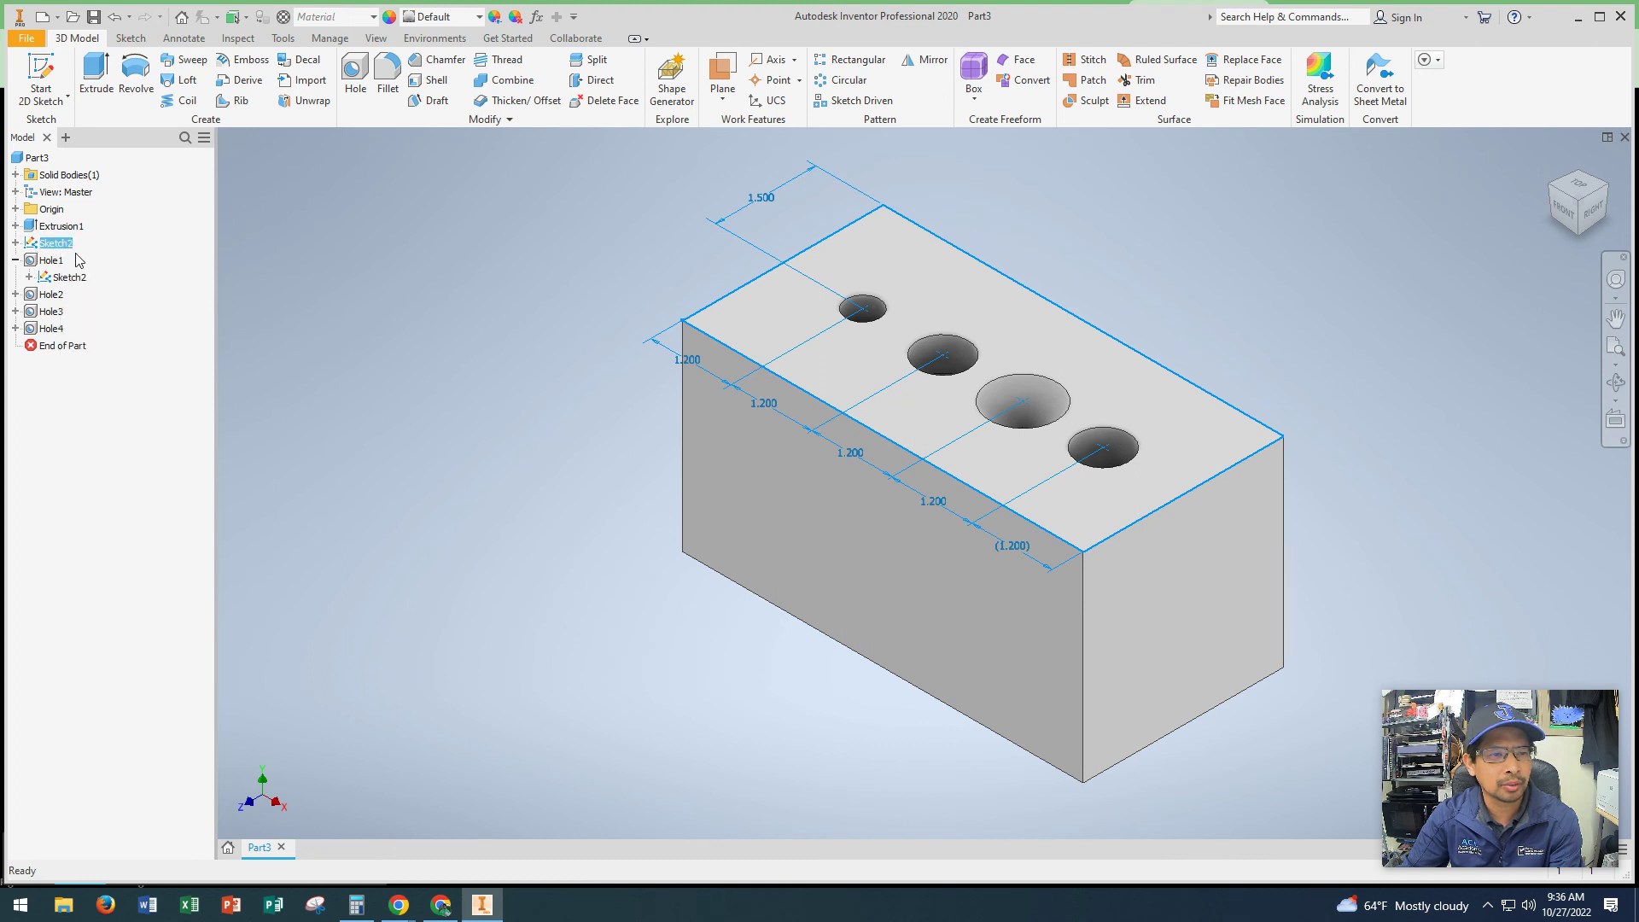
pyautogui.rightClick(31, 249)
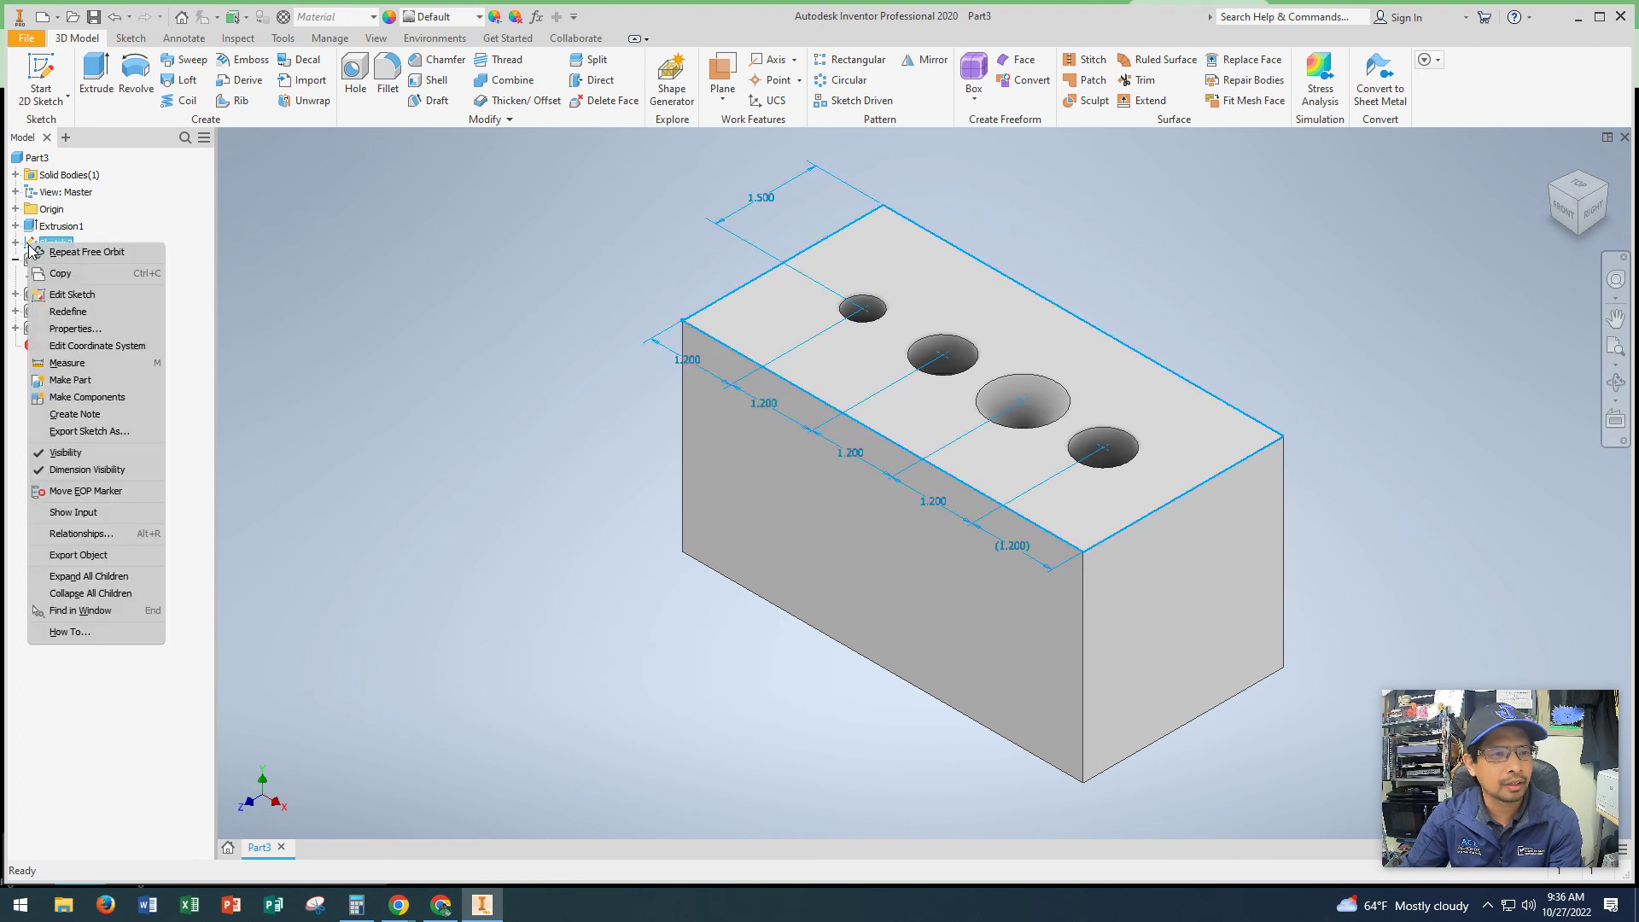
pyautogui.click(68, 454)
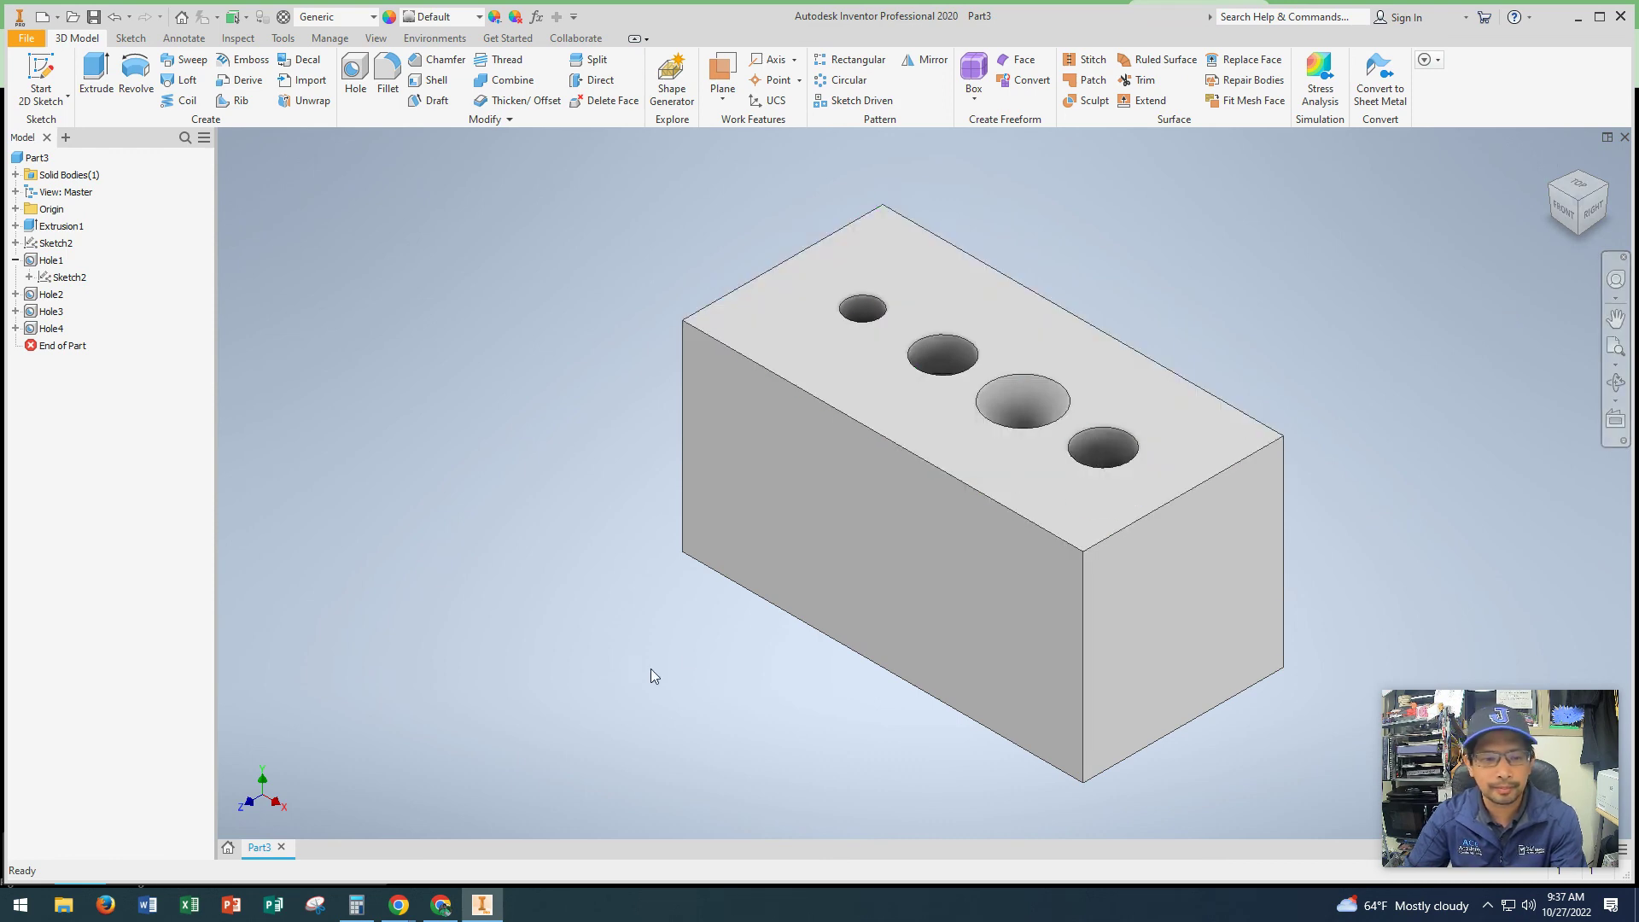
# Switch to Chrome to review the Activity 1.3.2 hole drawing.
pyautogui.click(450, 917)
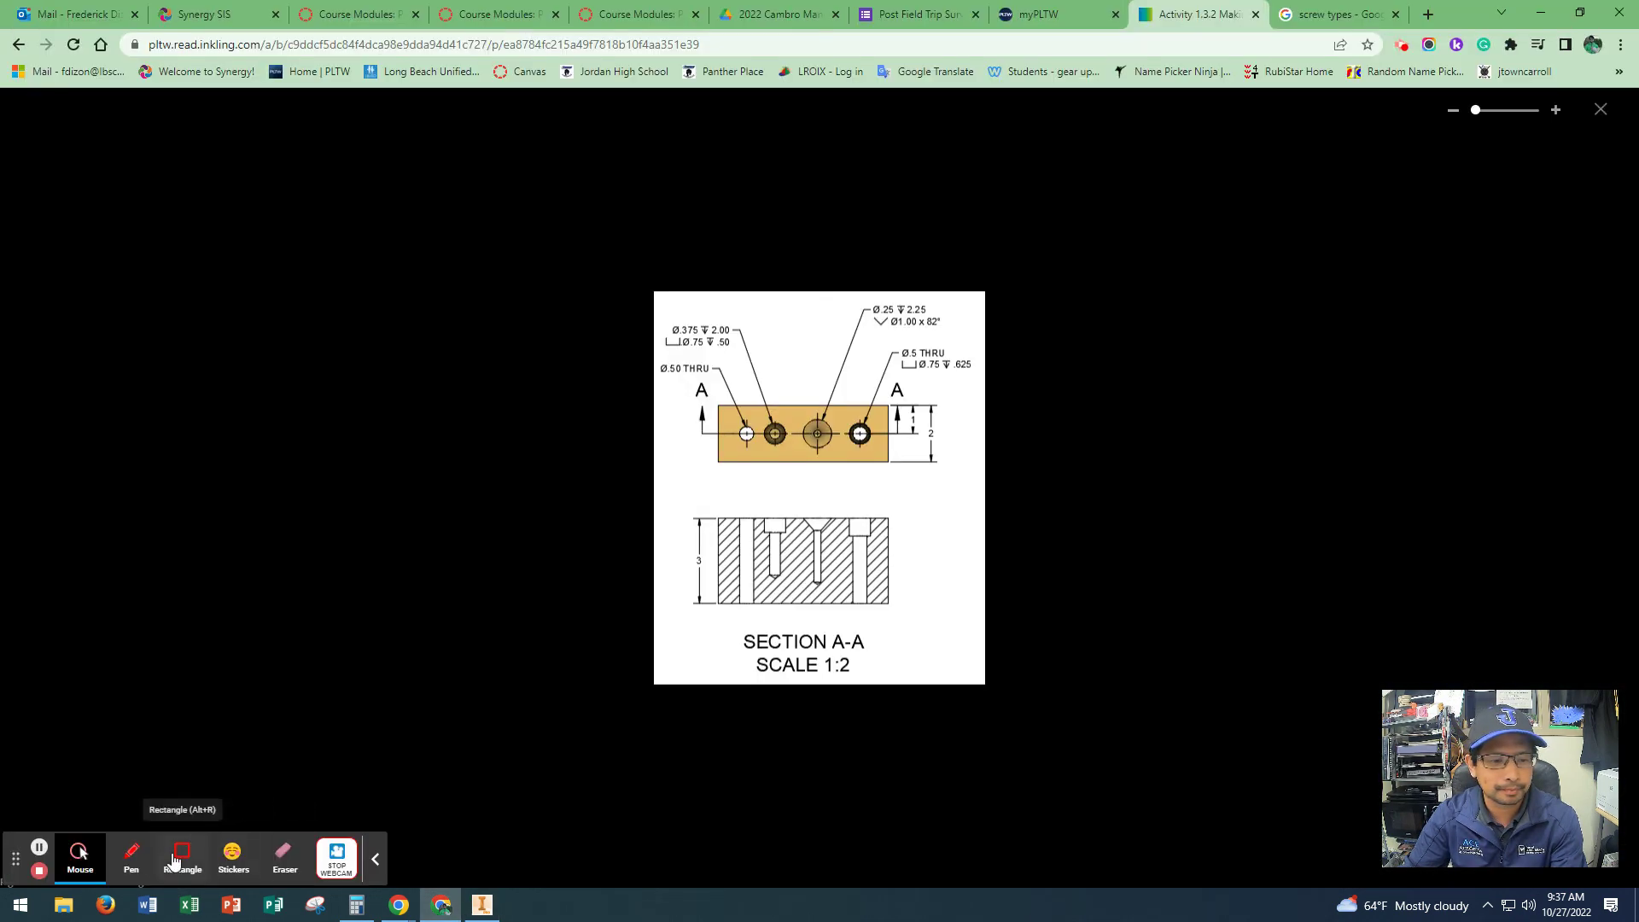